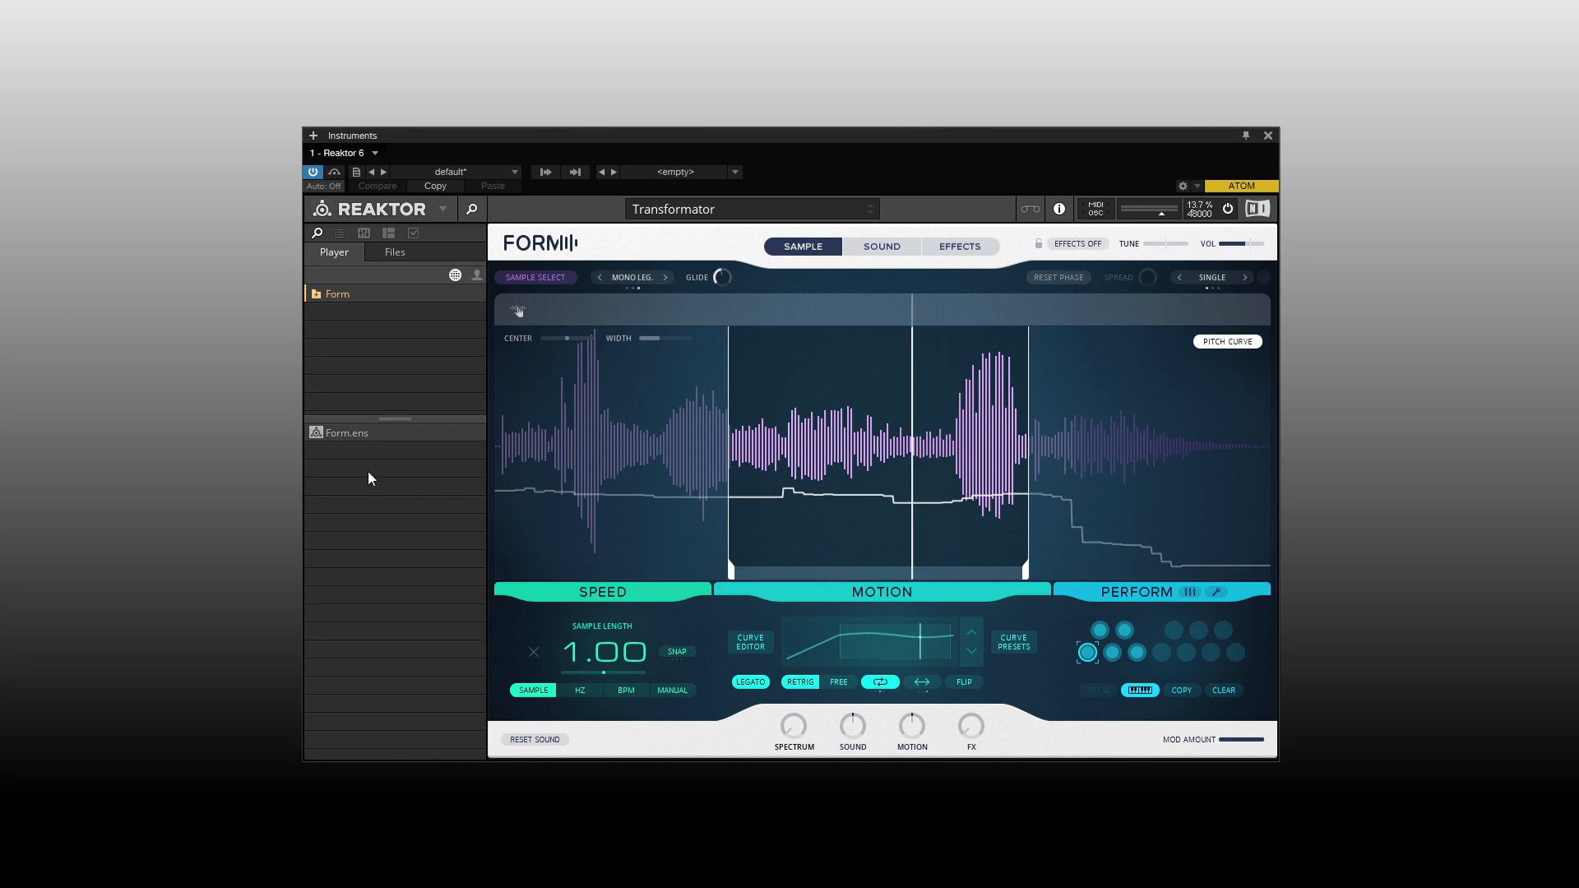
# Browse the Form library's Presets folder, list the Bass presets, and collapse the folder again
pyautogui.click(316, 294)
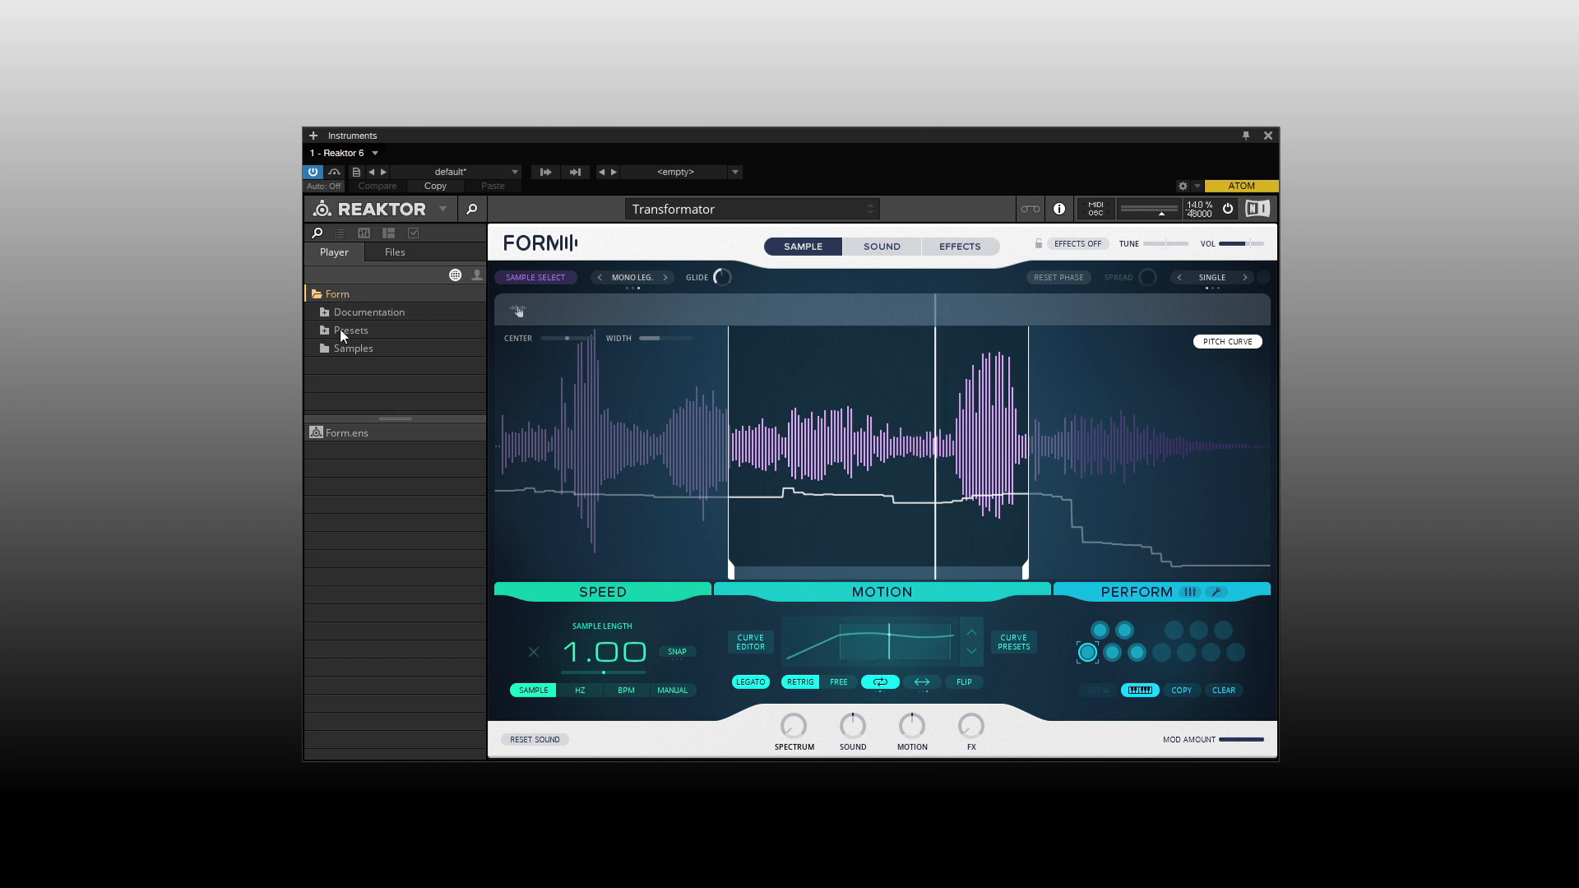
pyautogui.click(324, 329)
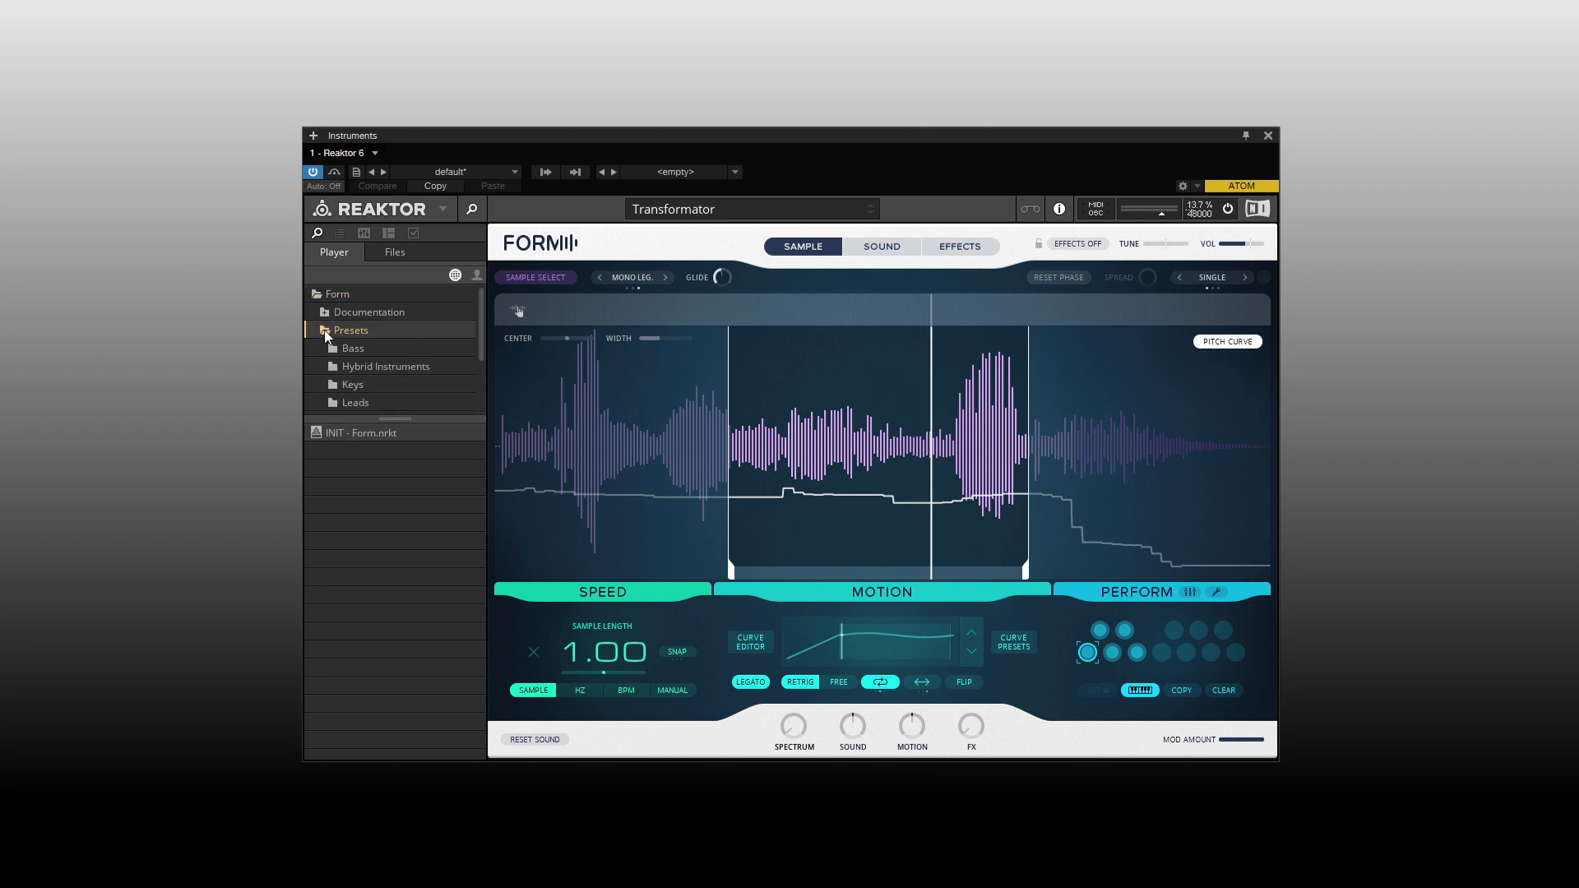
pyautogui.moveTo(478, 309); pyautogui.dragTo(473, 339)
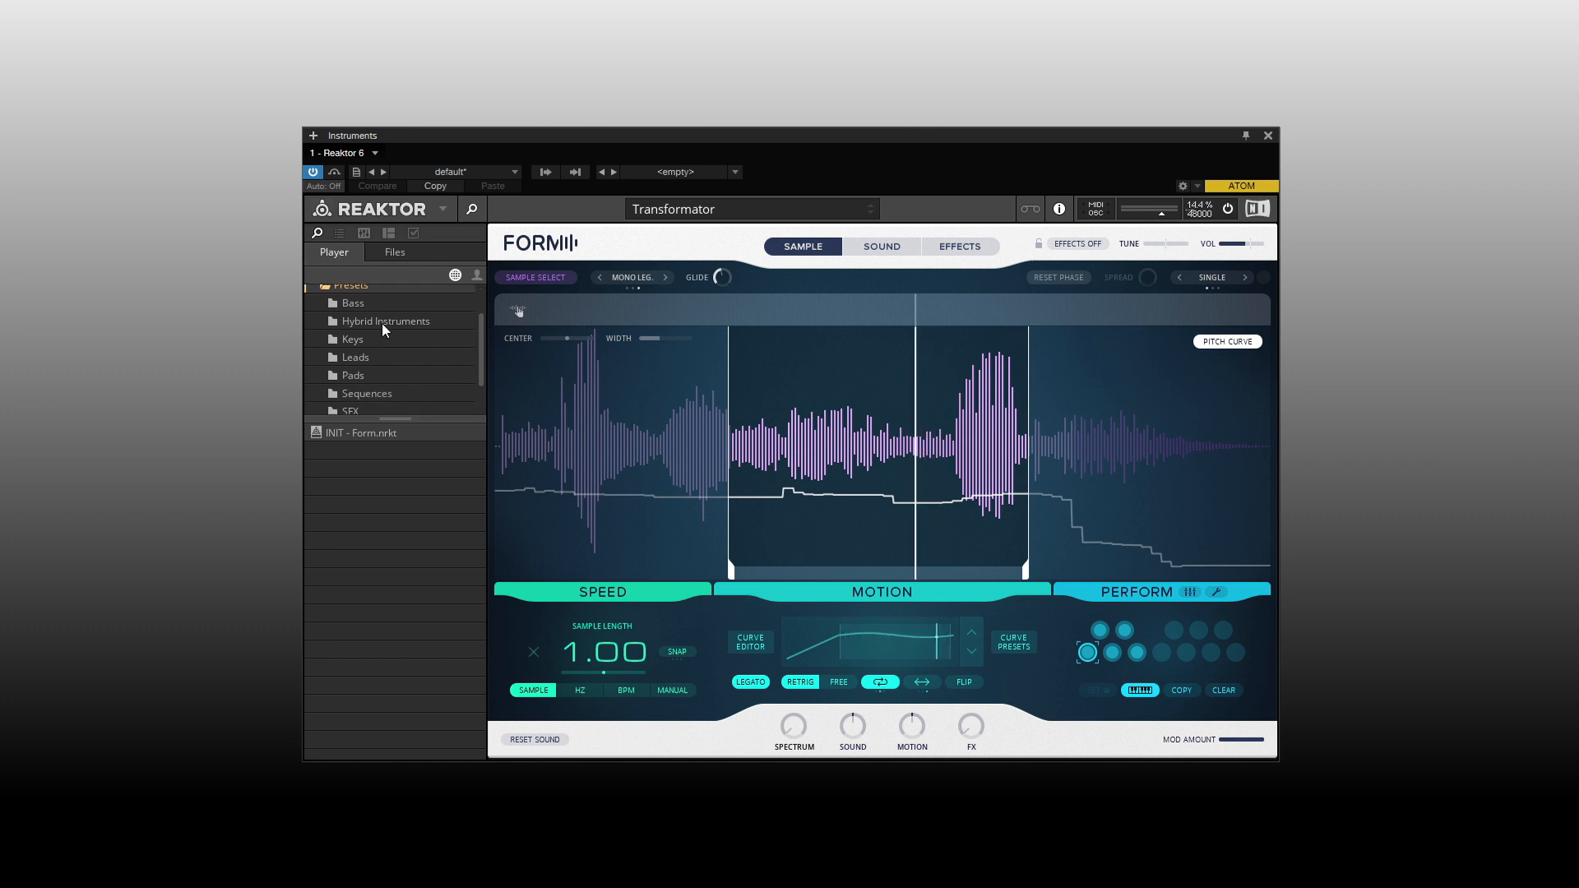
pyautogui.scroll(-3, 409, 362)
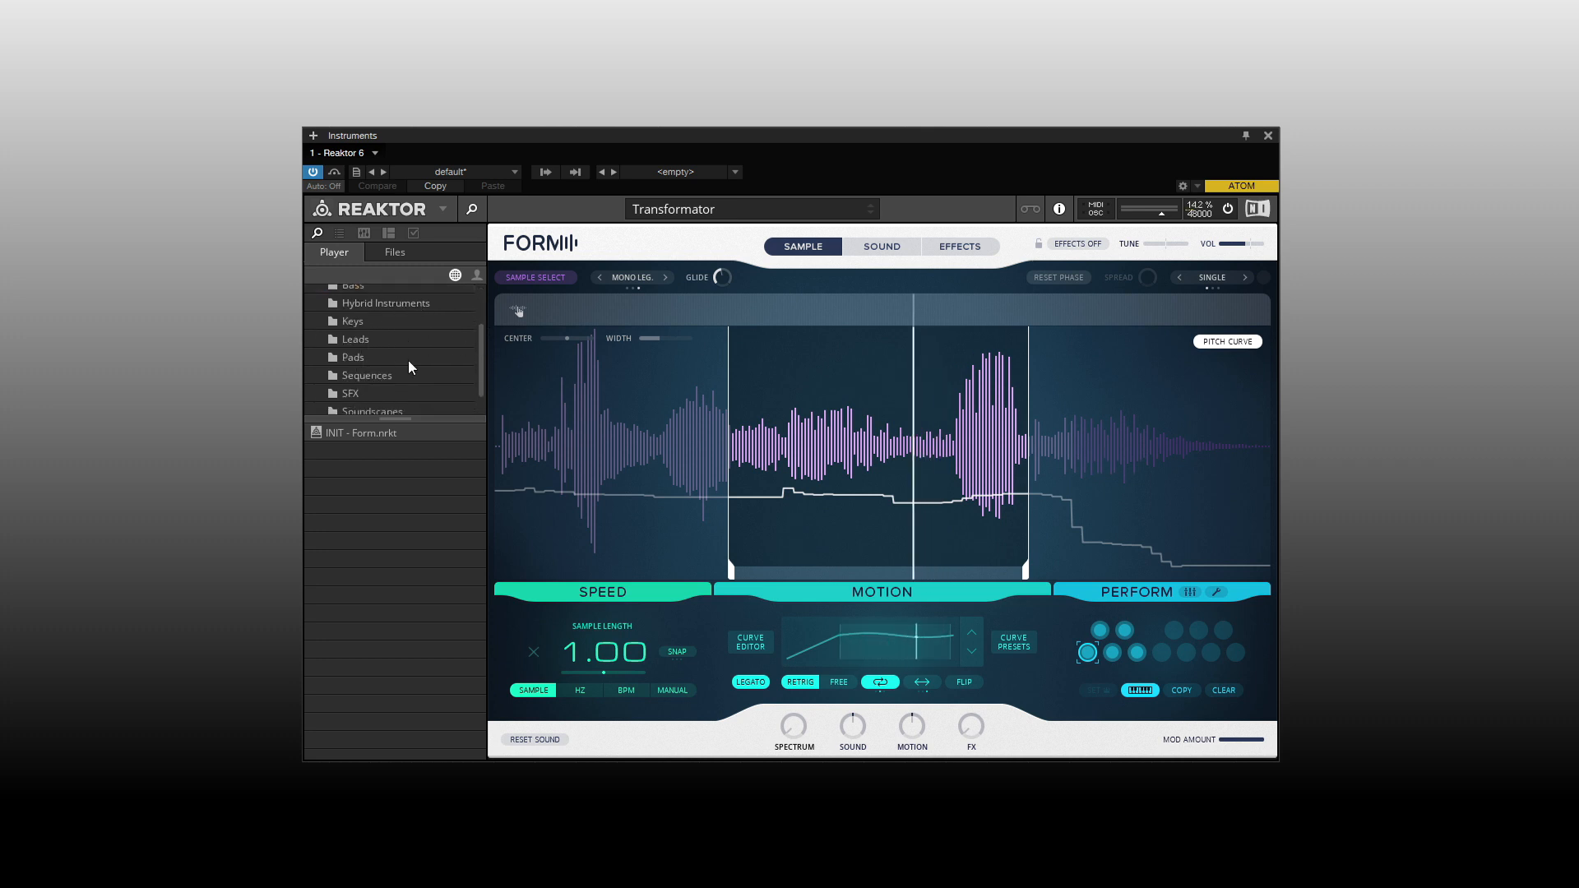
pyautogui.scroll(3, 409, 362)
pyautogui.click(353, 318)
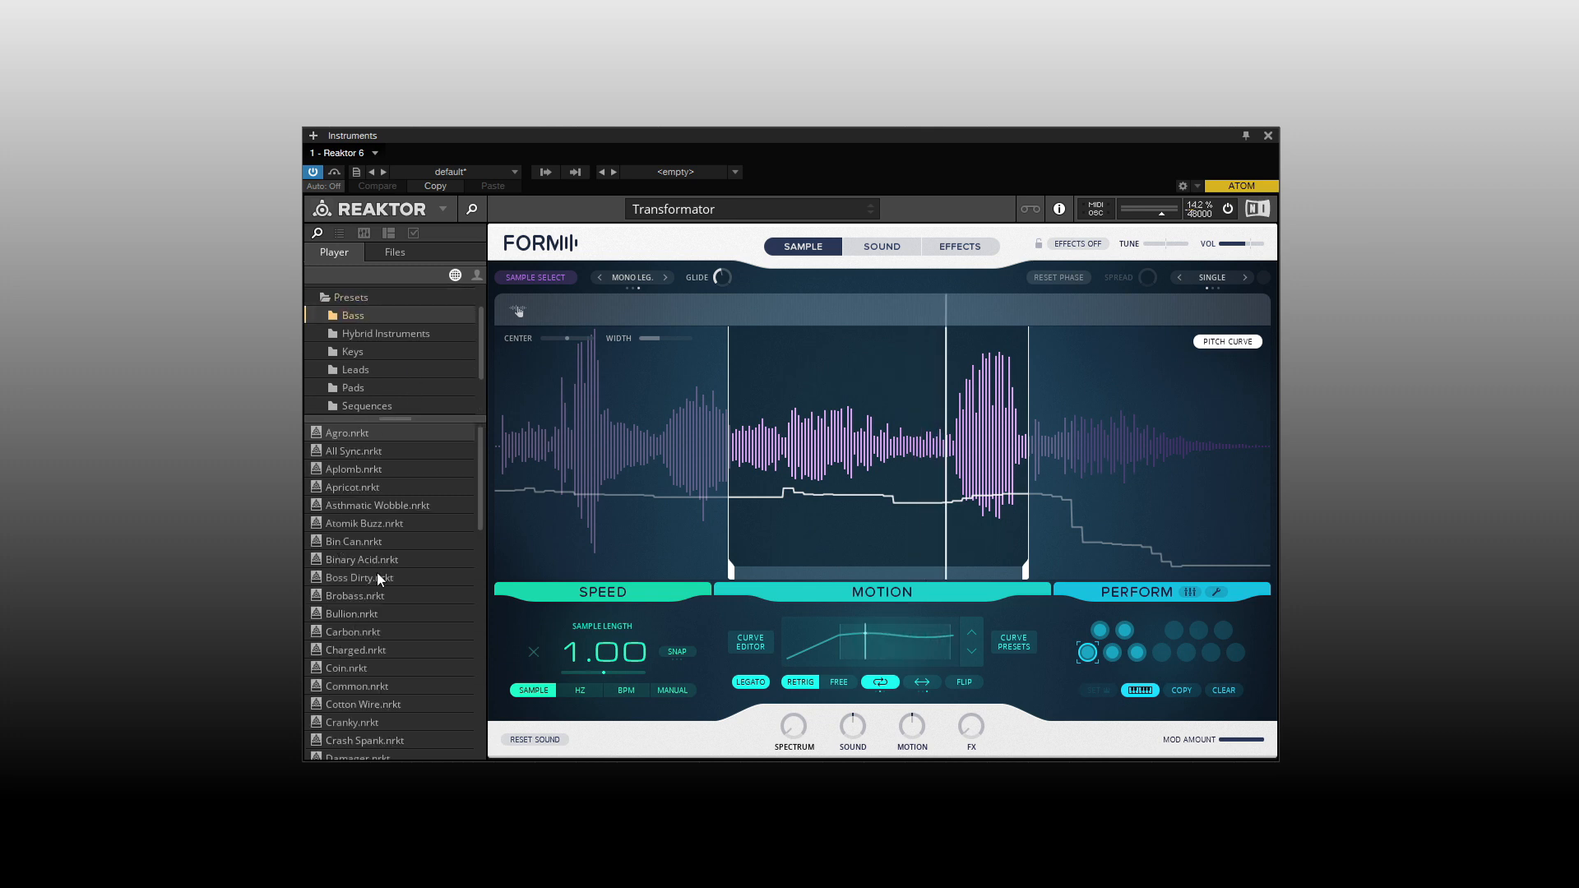
pyautogui.click(326, 299)
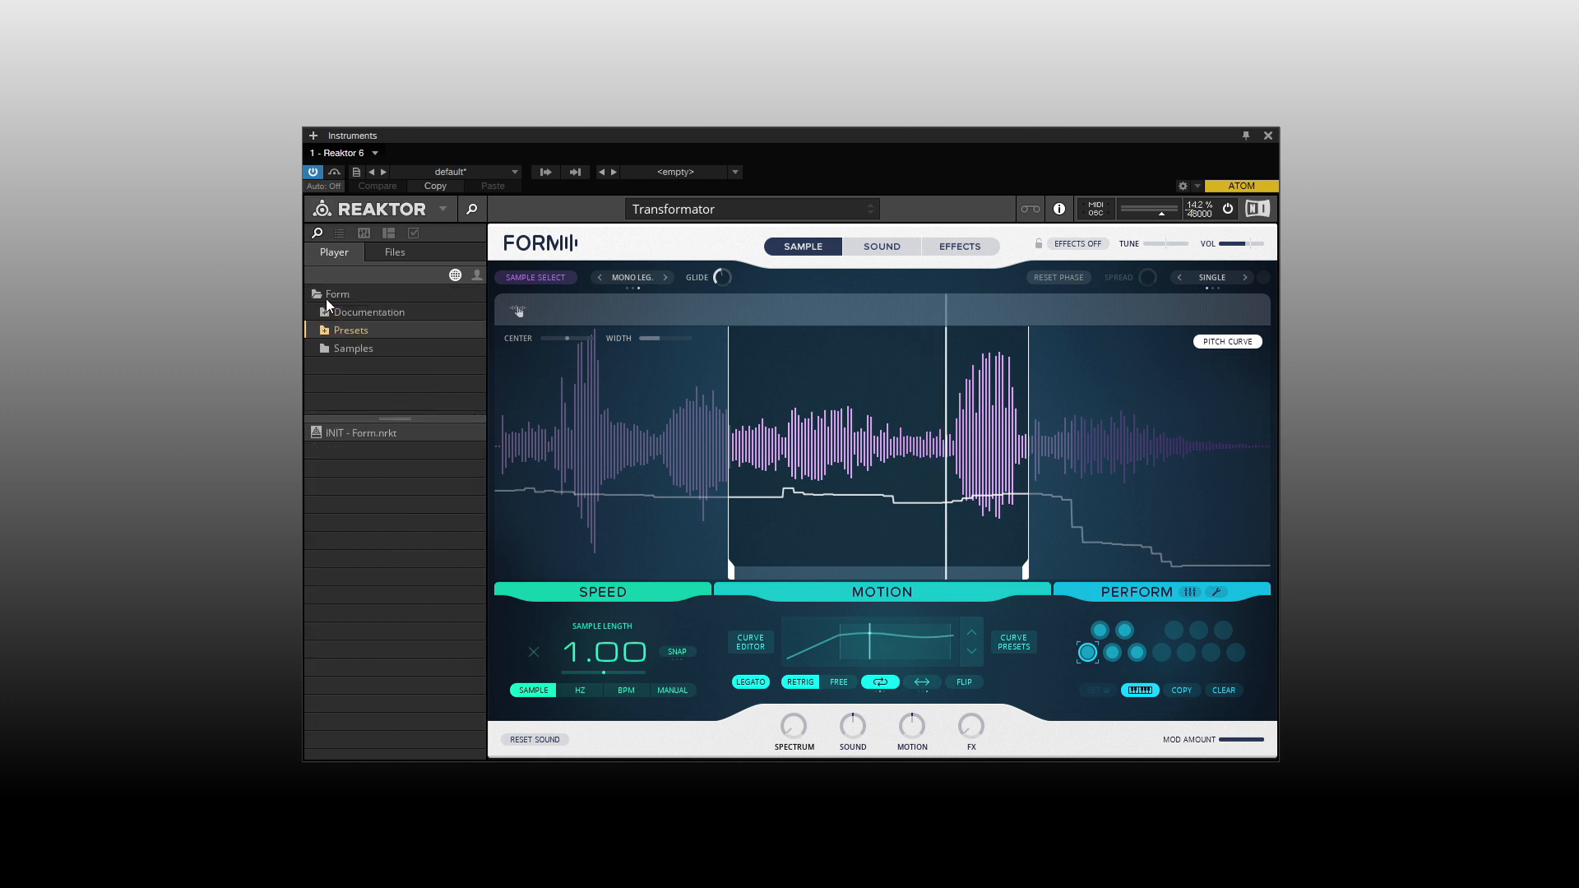
# Look through the Form library's Samples folder and select Form Brass Delight.wav for prelistening
pyautogui.click(350, 350)
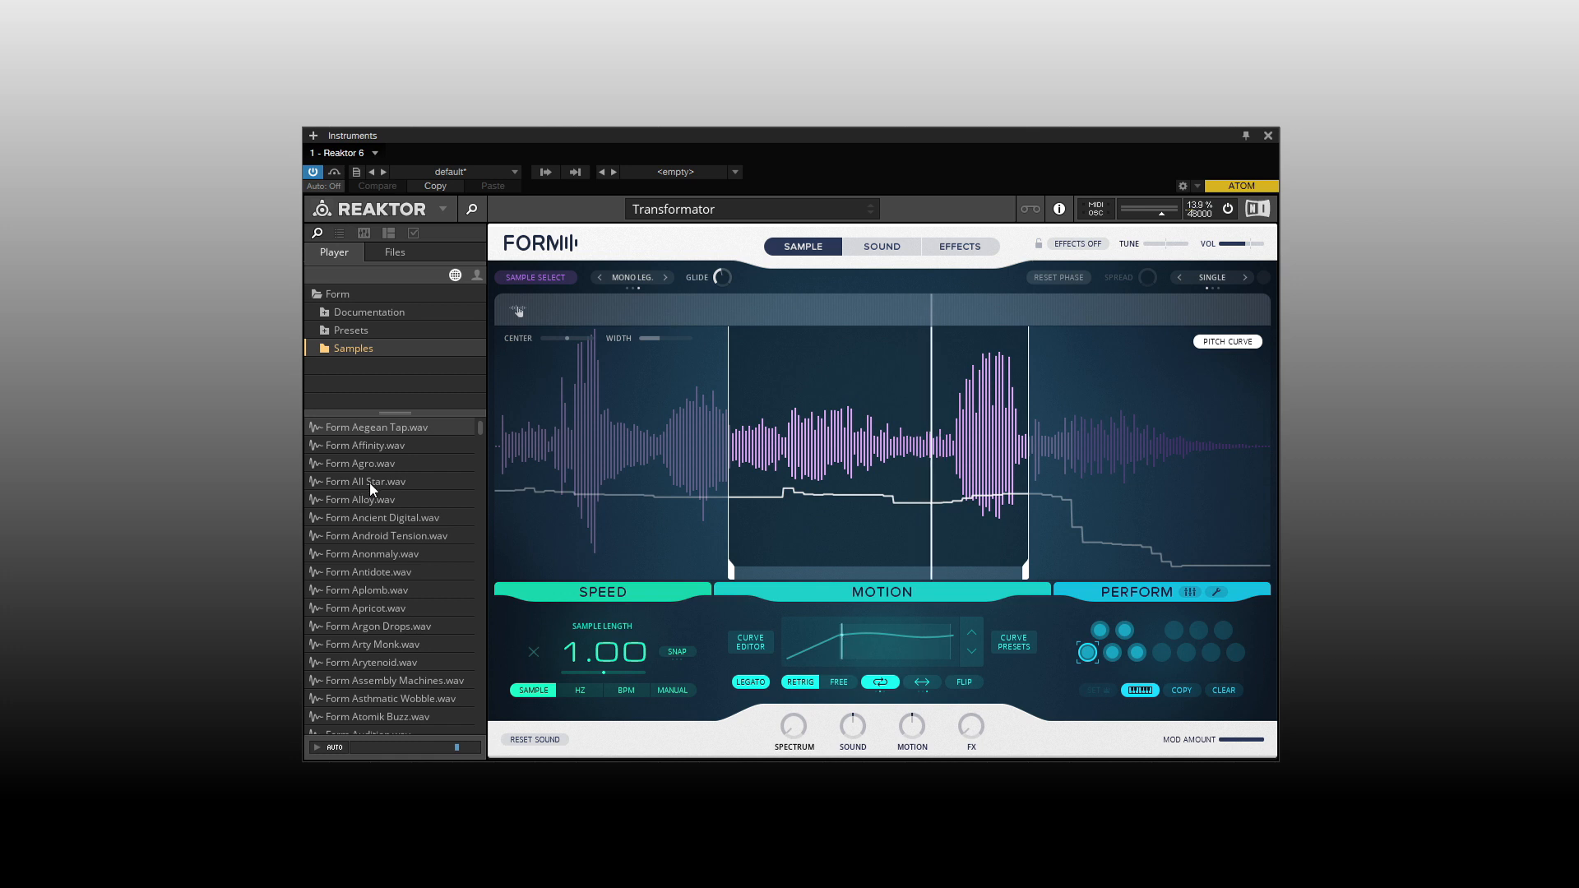
pyautogui.scroll(-5, 362, 492)
pyautogui.scroll(-4, 372, 500)
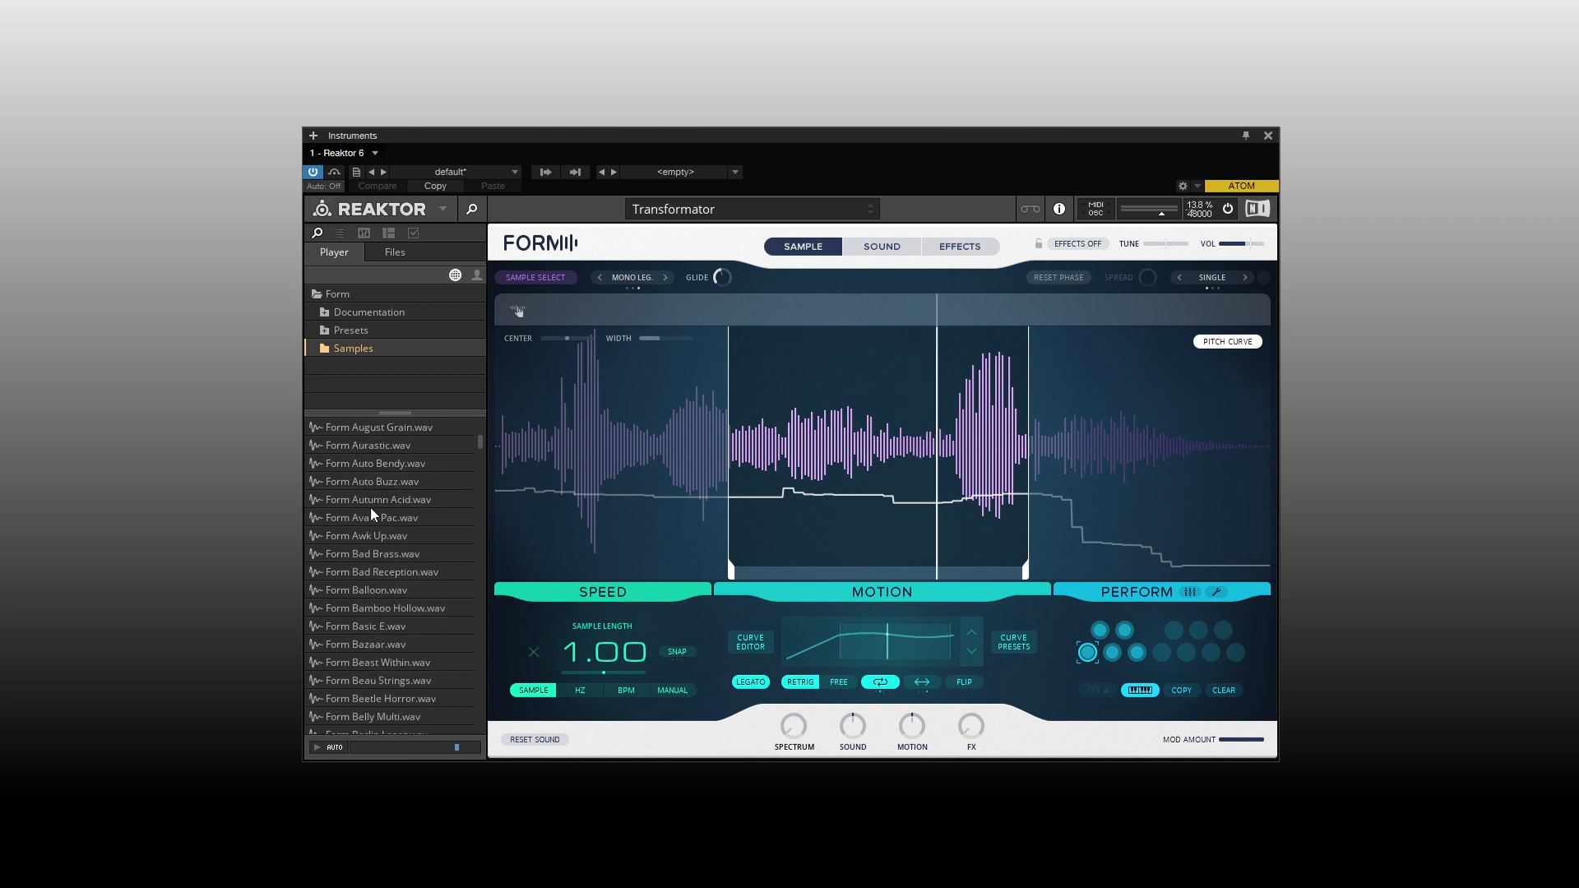
pyautogui.scroll(-5, 369, 510)
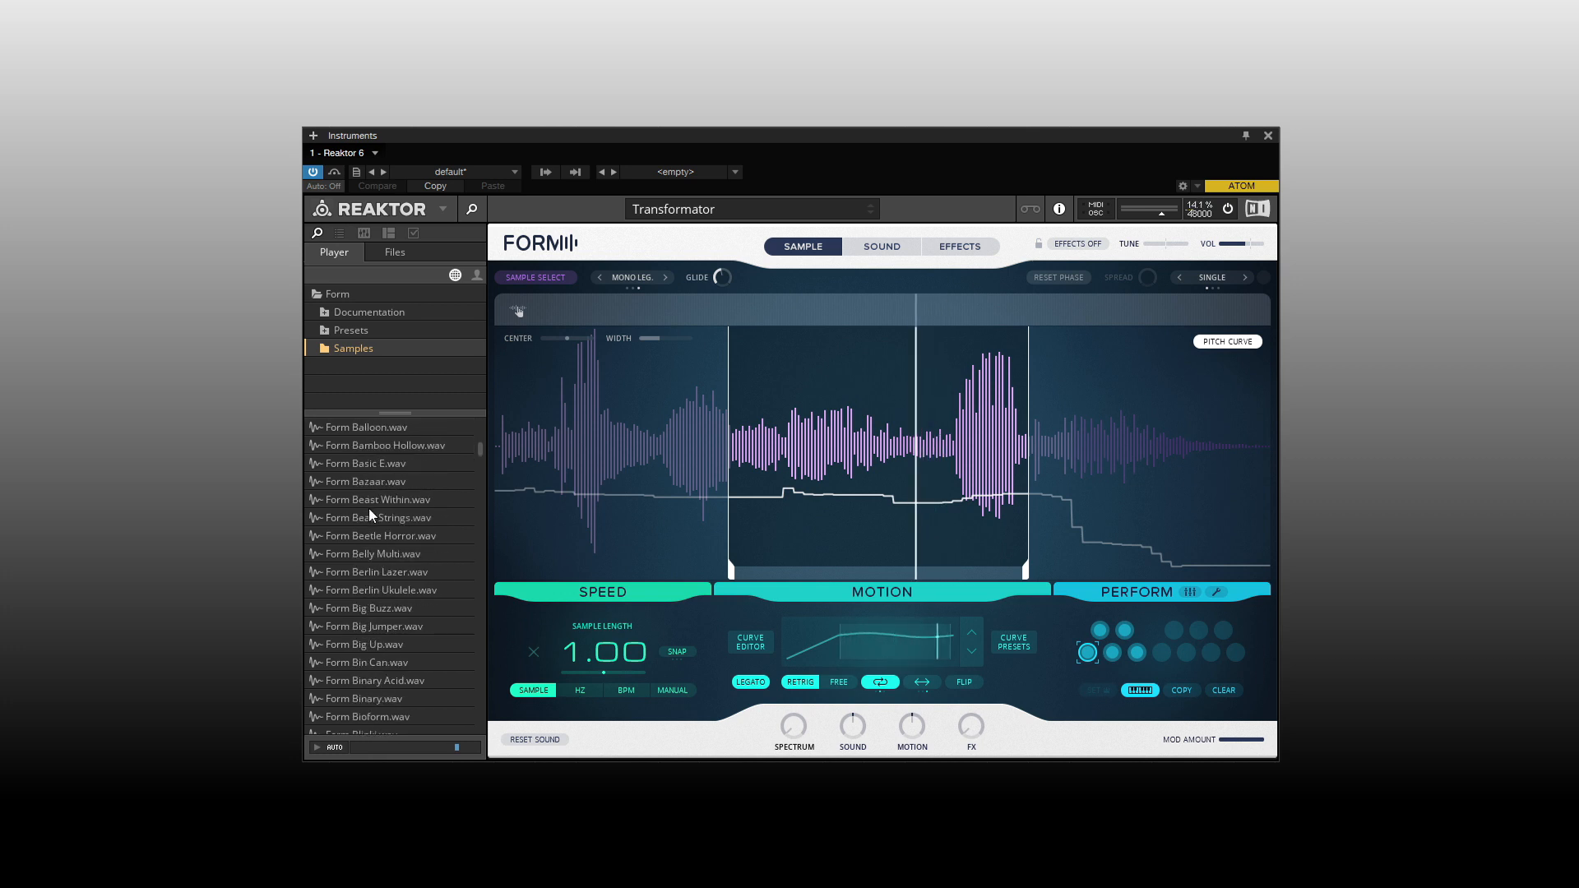
pyautogui.scroll(-1, 372, 518)
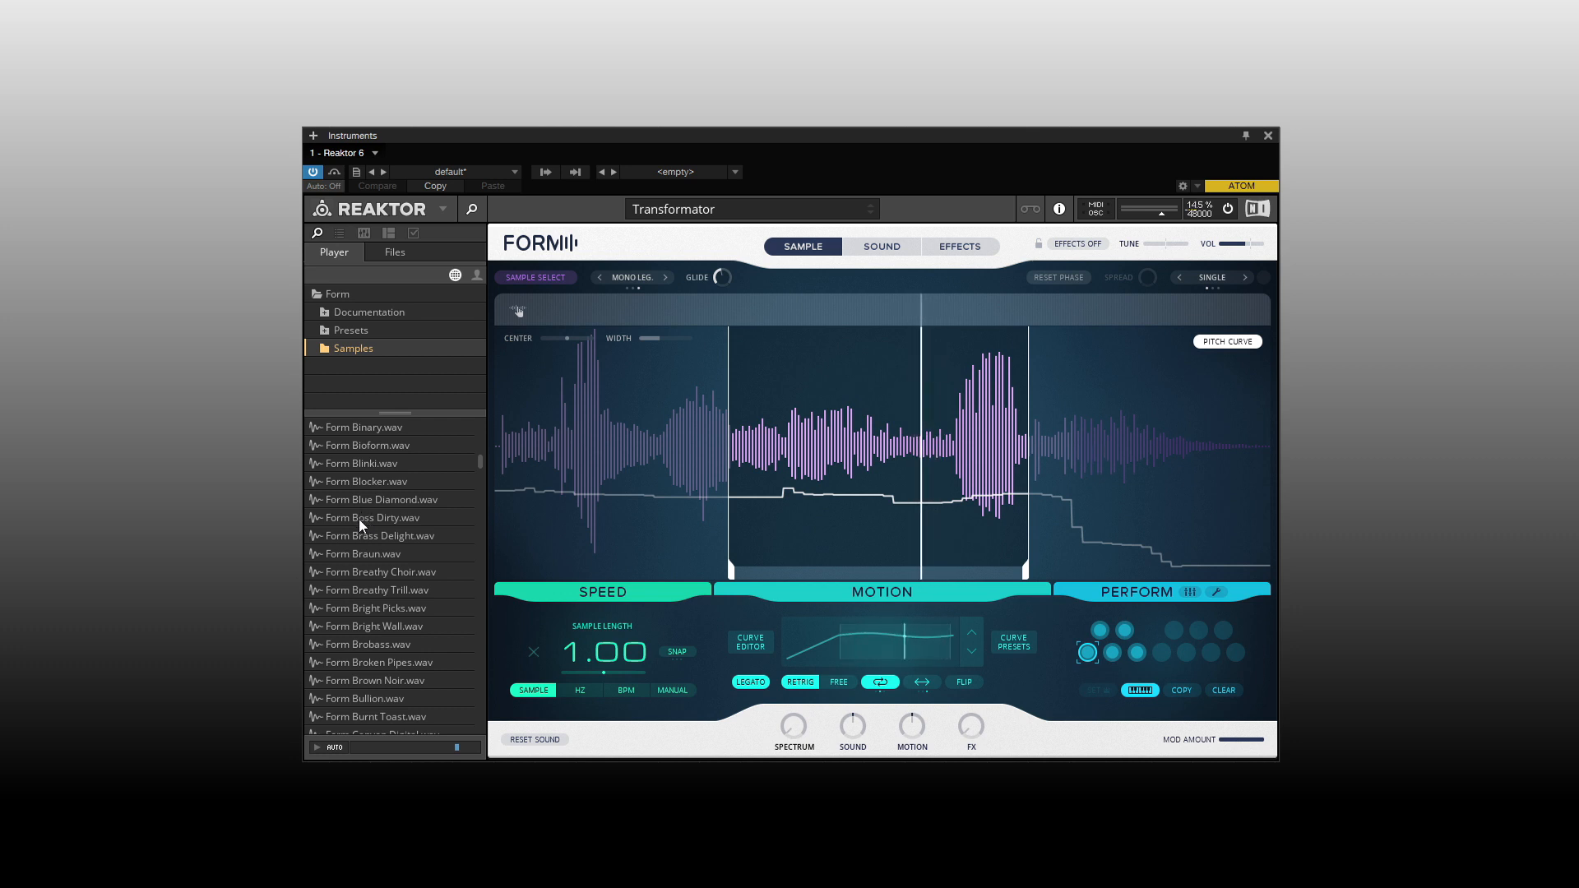
pyautogui.click(358, 536)
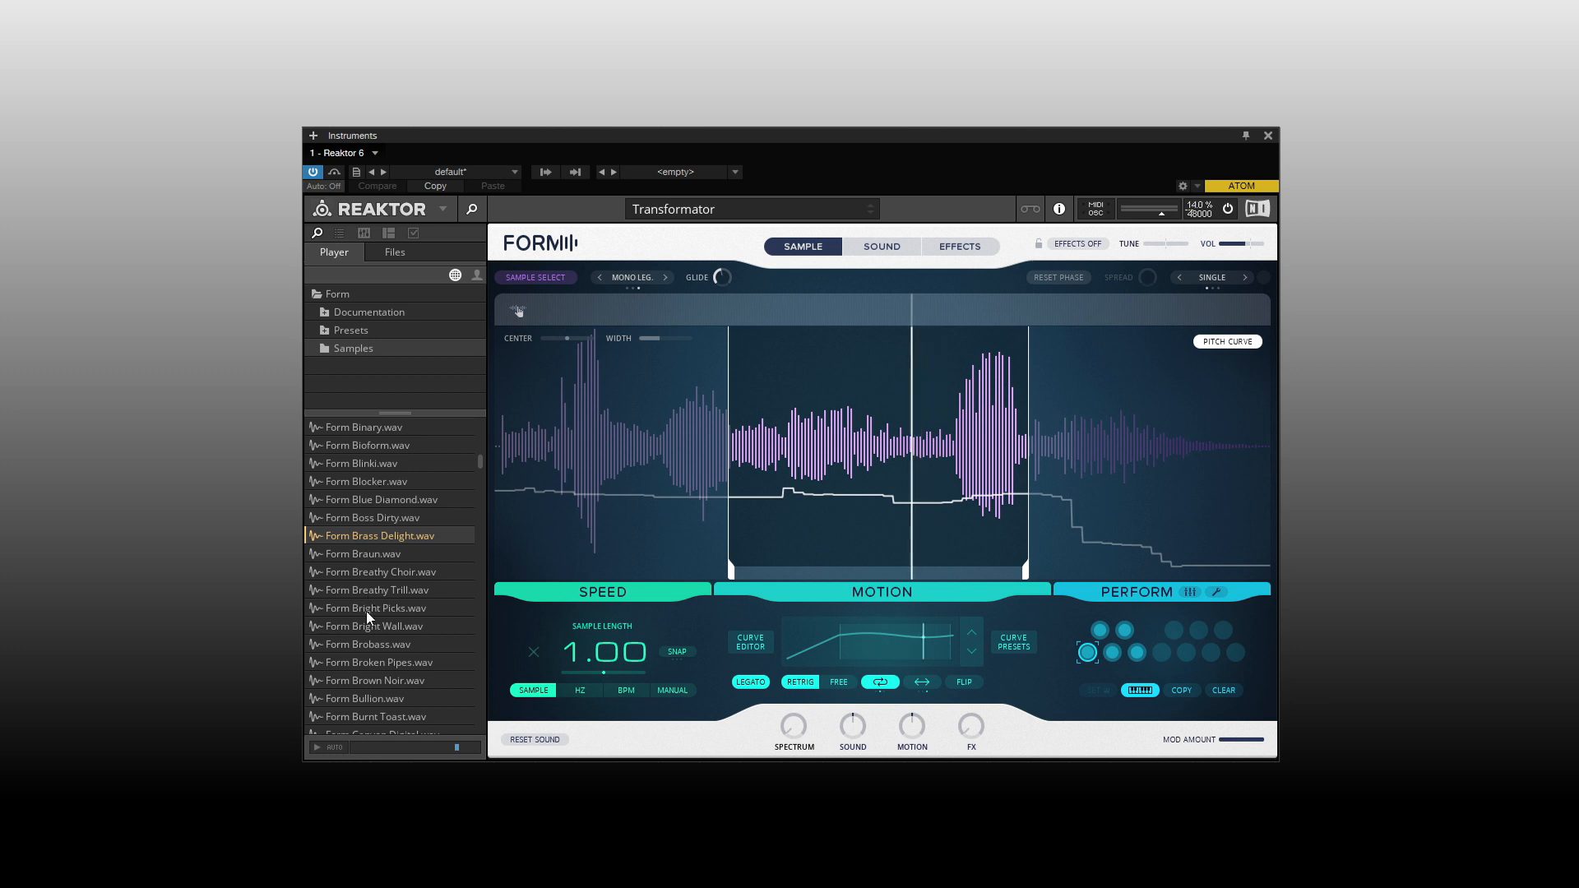
# Enable automatic prelistening of samples and lower the prelisten volume
pyautogui.click(333, 748)
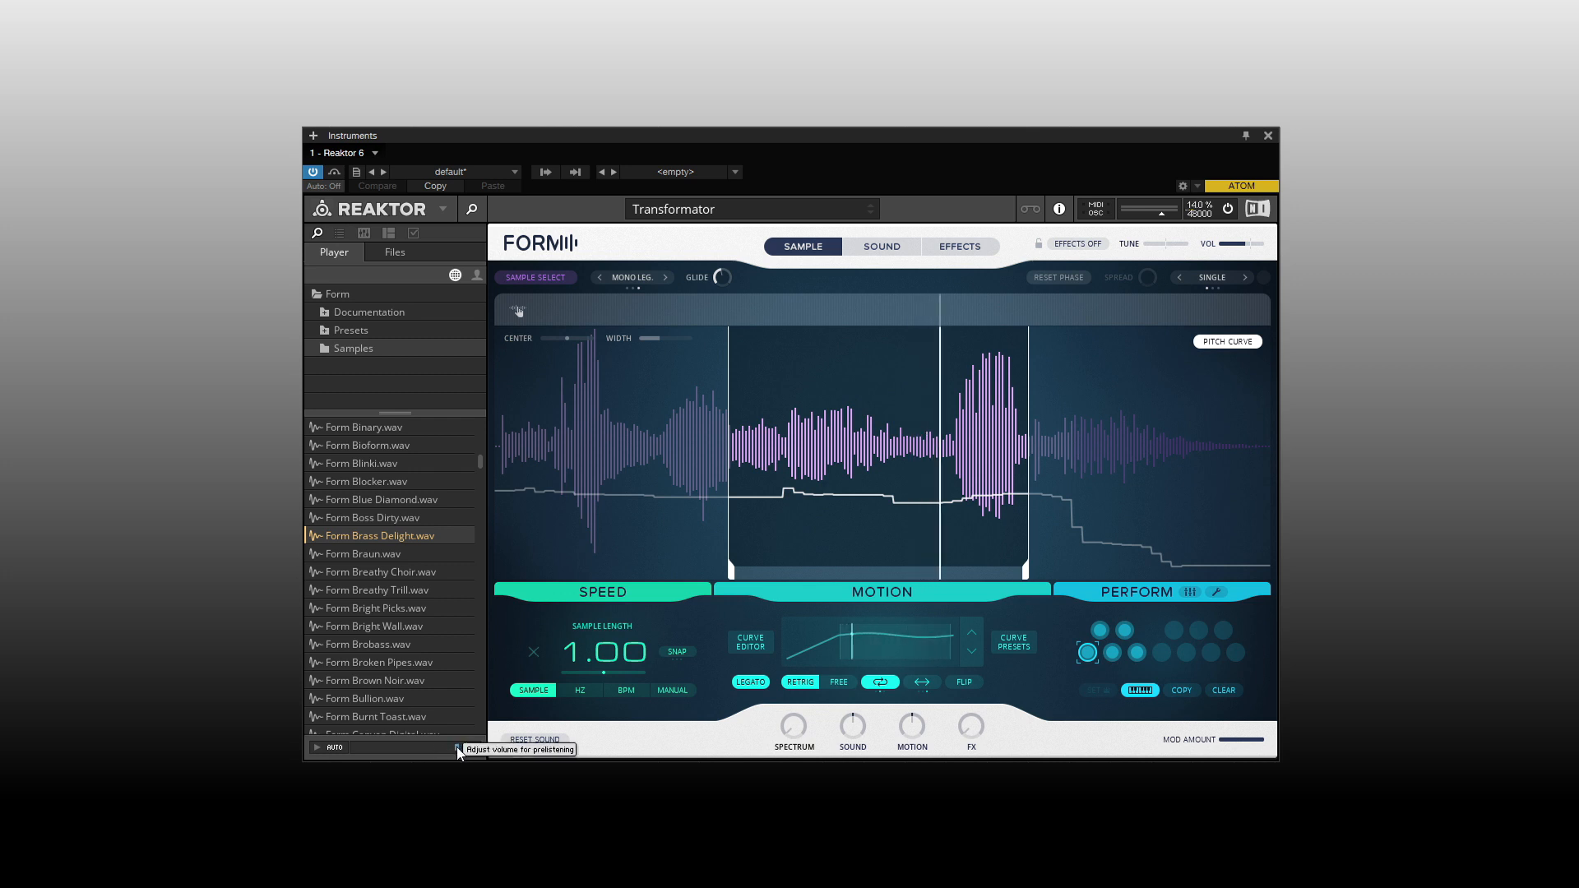
pyautogui.moveTo(457, 746); pyautogui.dragTo(436, 746)
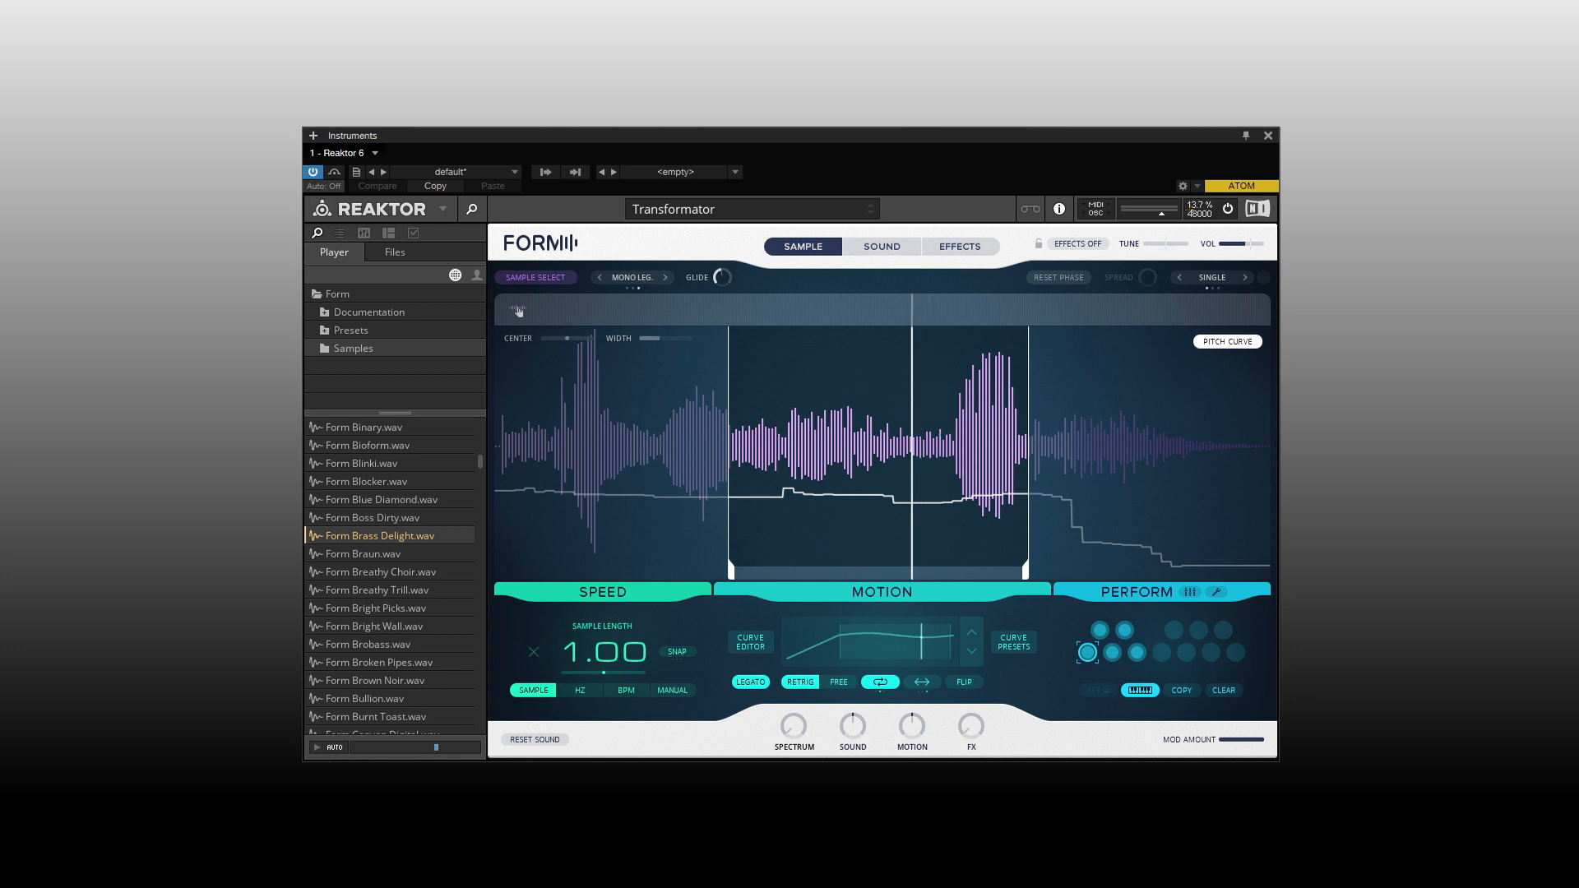
# Add the Documents folder from the Home directory to the file browser's favorites
pyautogui.click(393, 254)
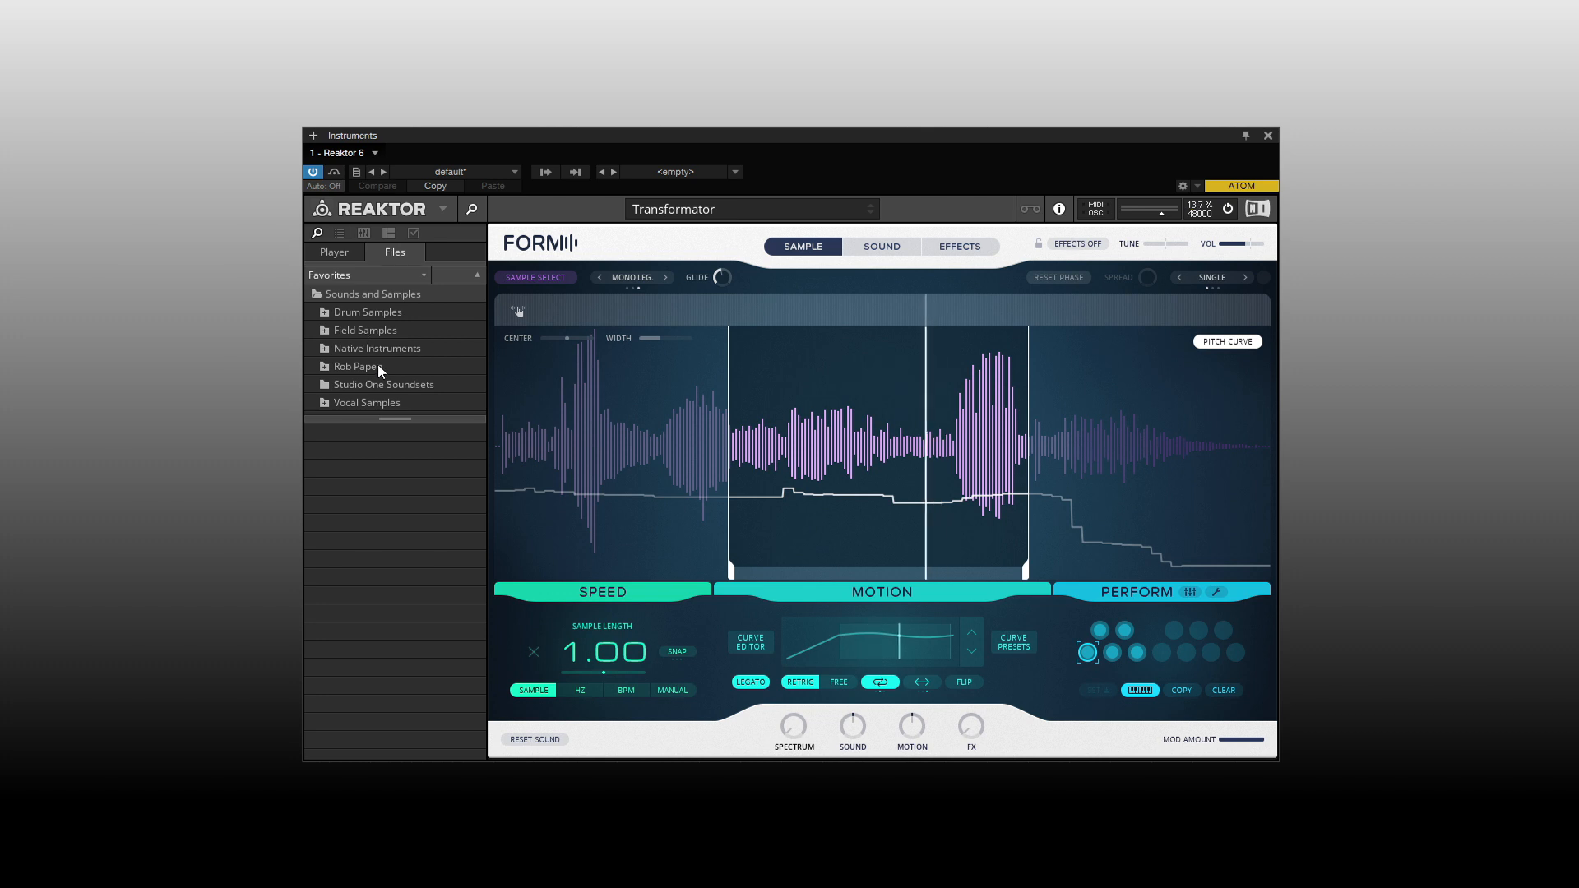
pyautogui.click(422, 274)
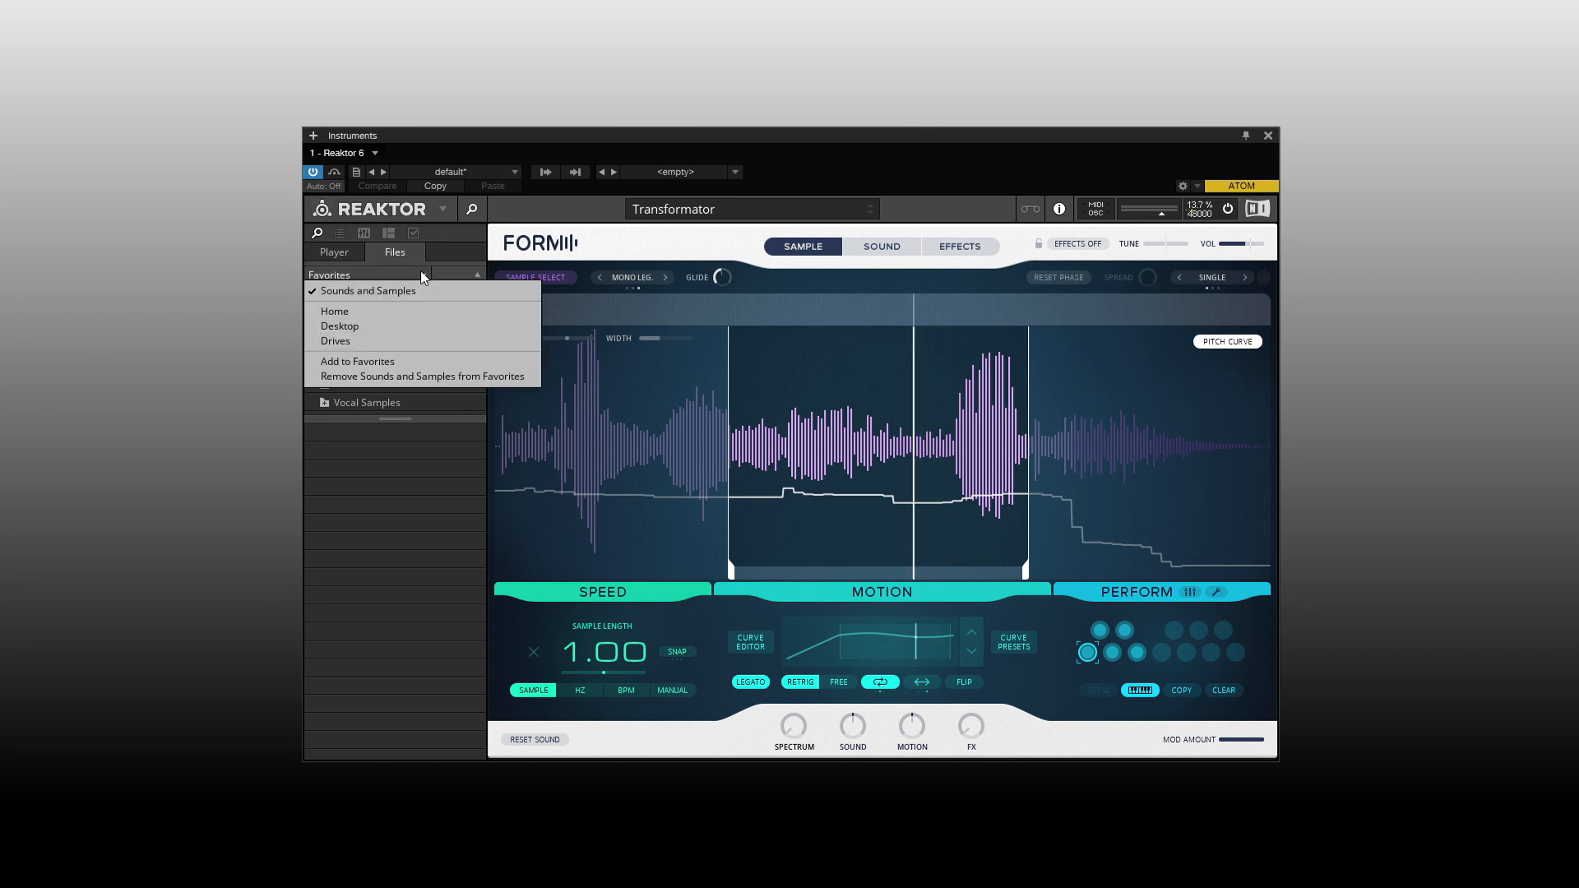
pyautogui.click(360, 312)
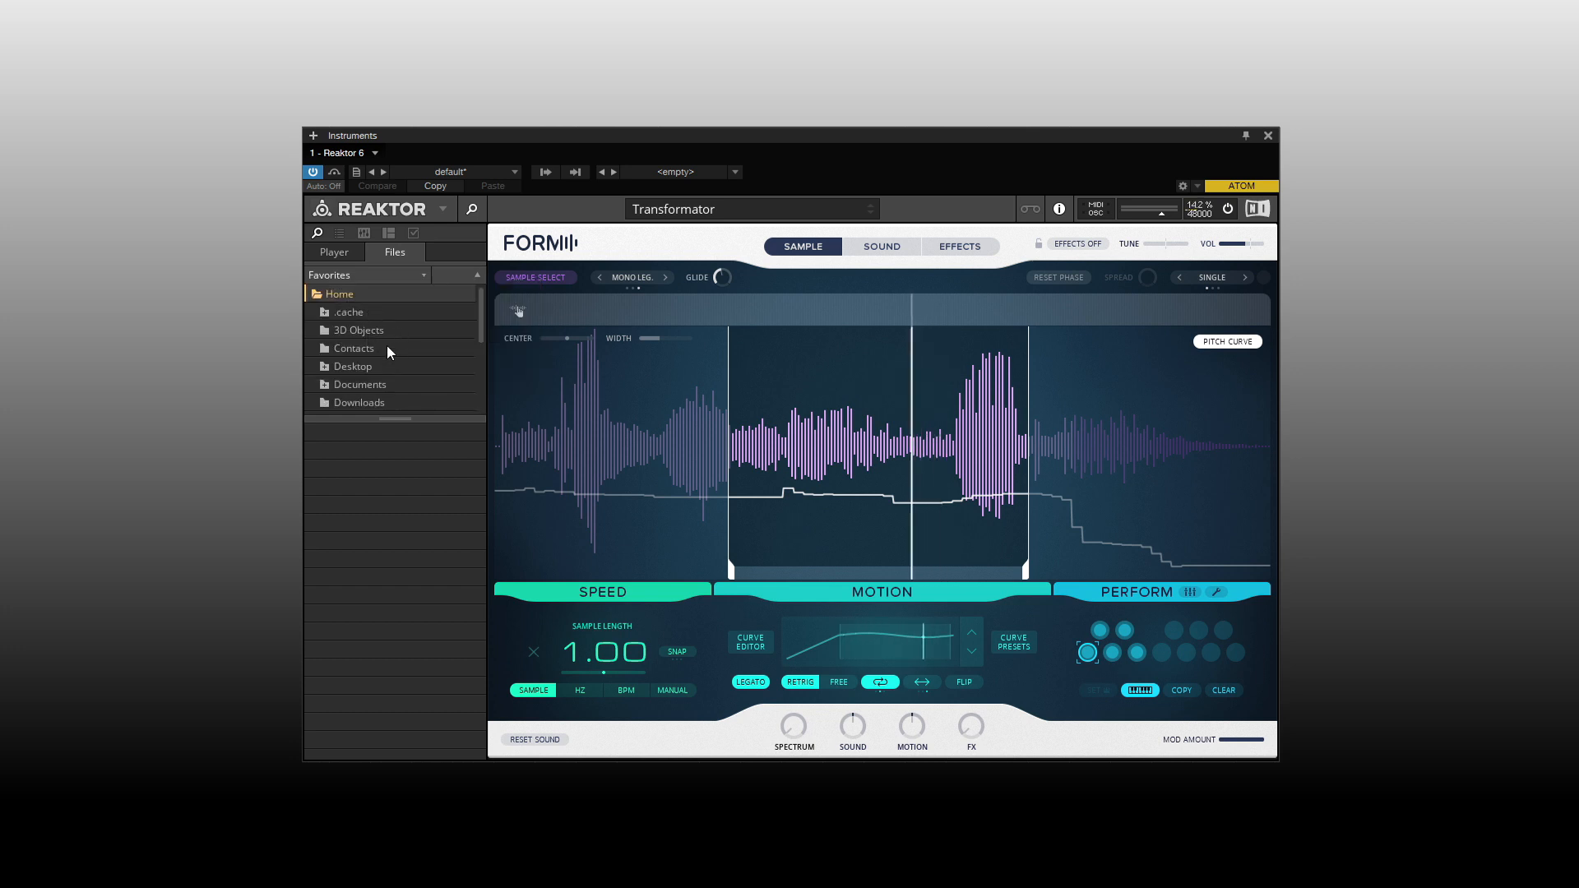
pyautogui.click(361, 385)
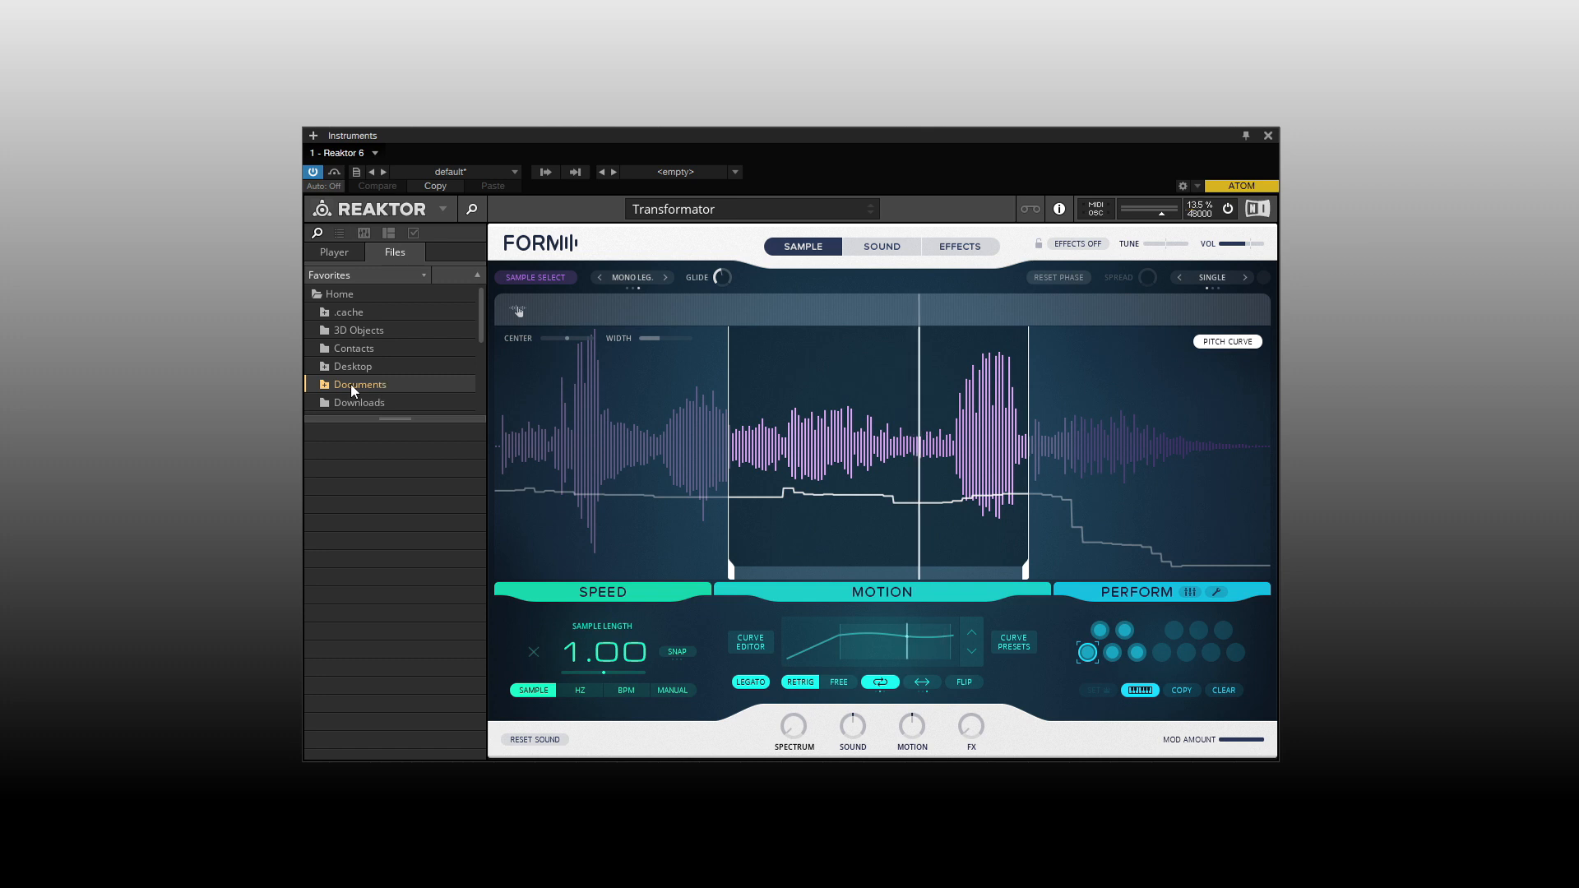
pyautogui.click(423, 275)
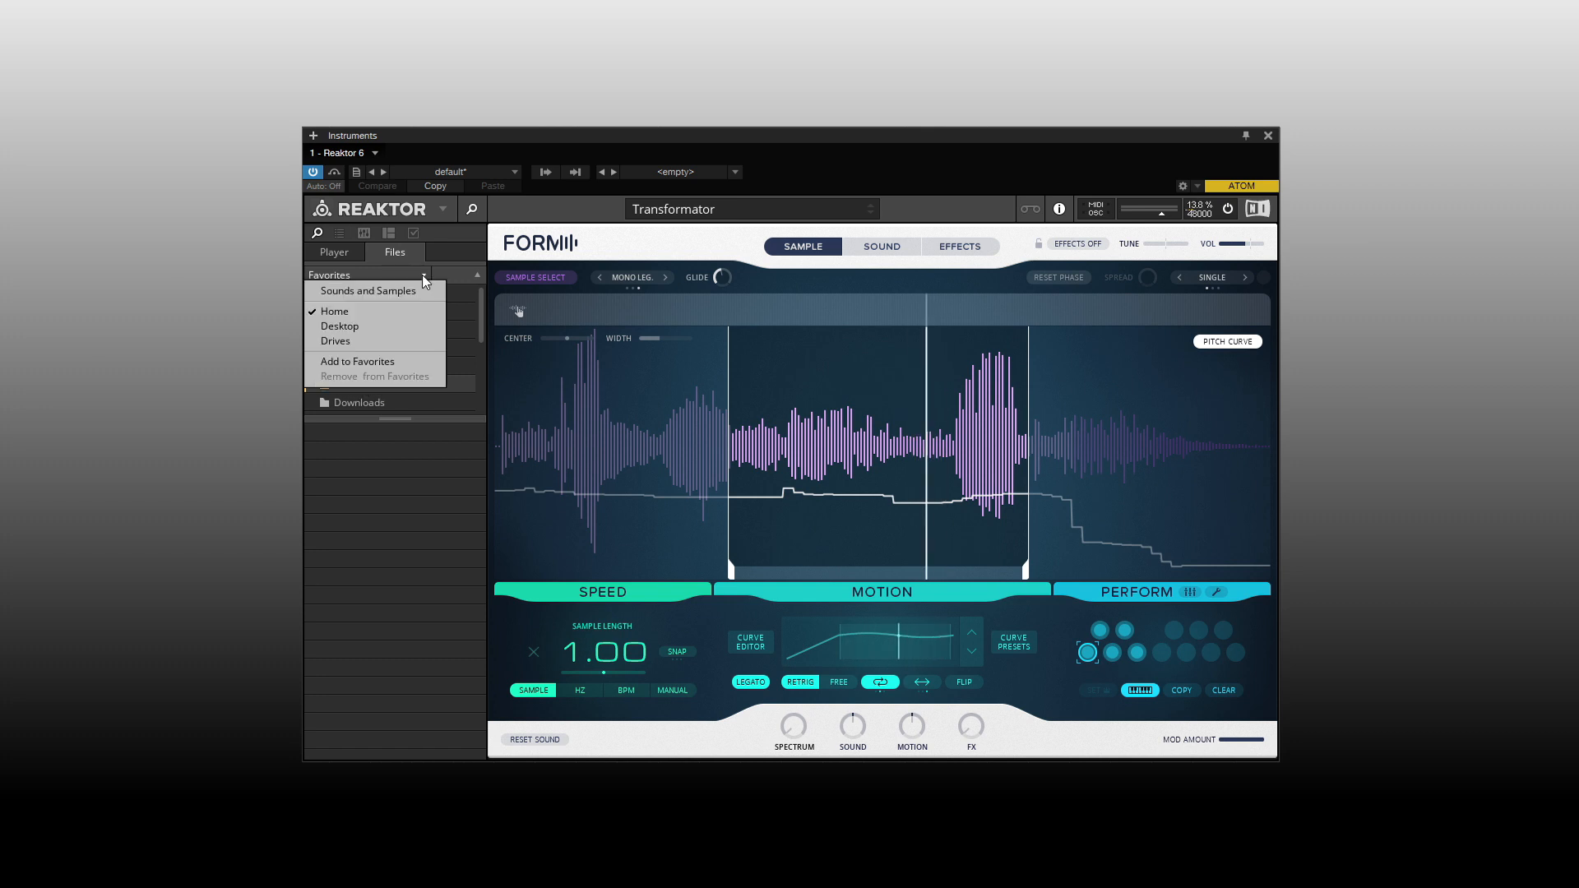
pyautogui.click(366, 363)
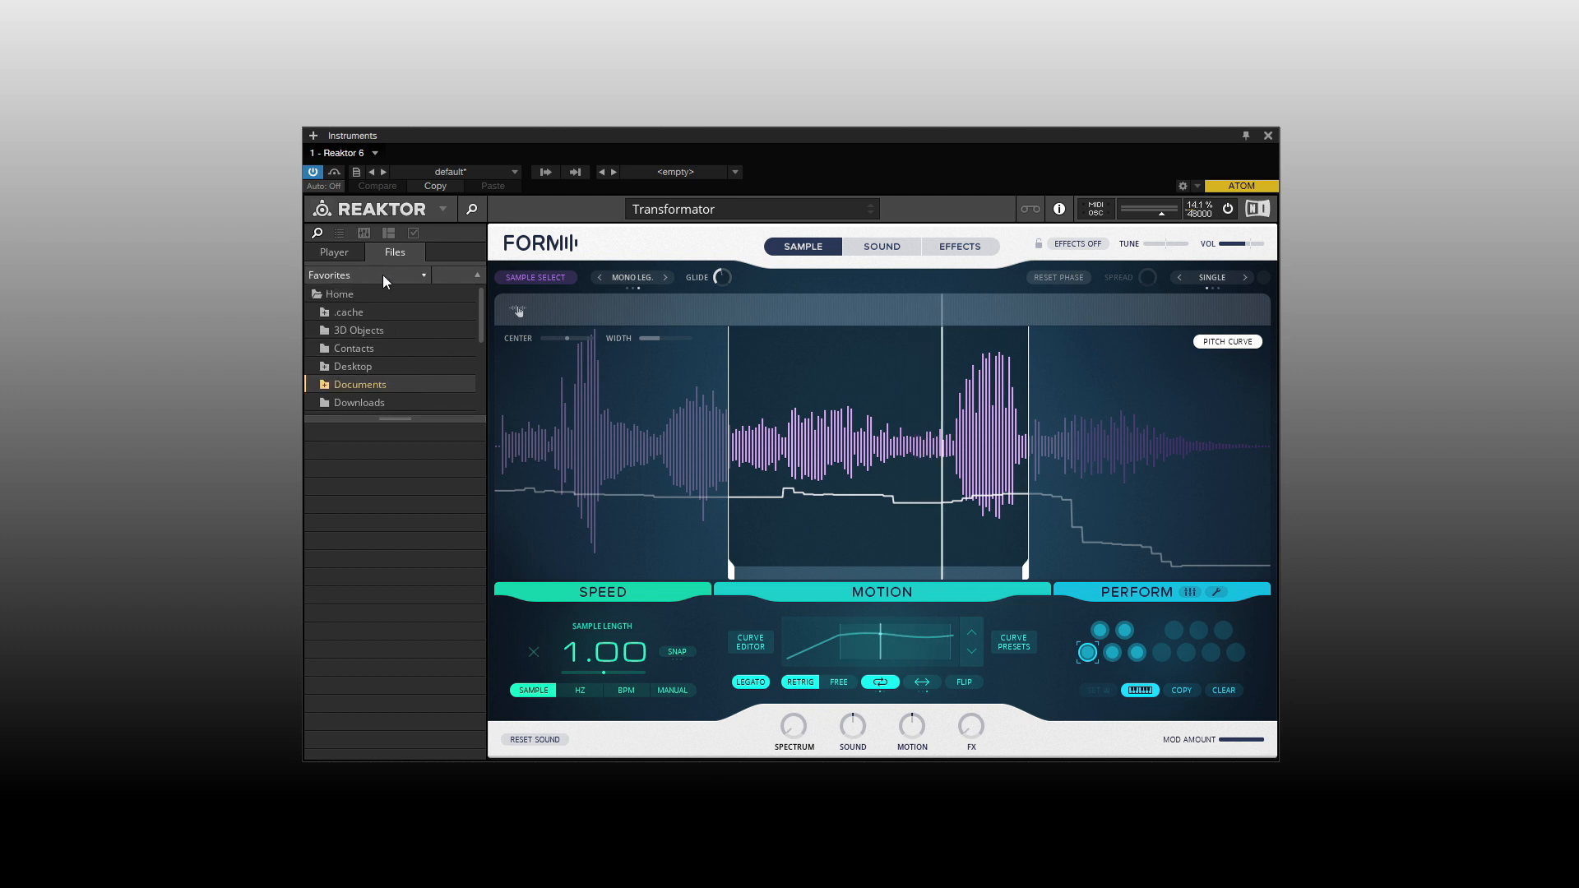
# Show the contents of the Documents favorite in the file browser
pyautogui.click(339, 251)
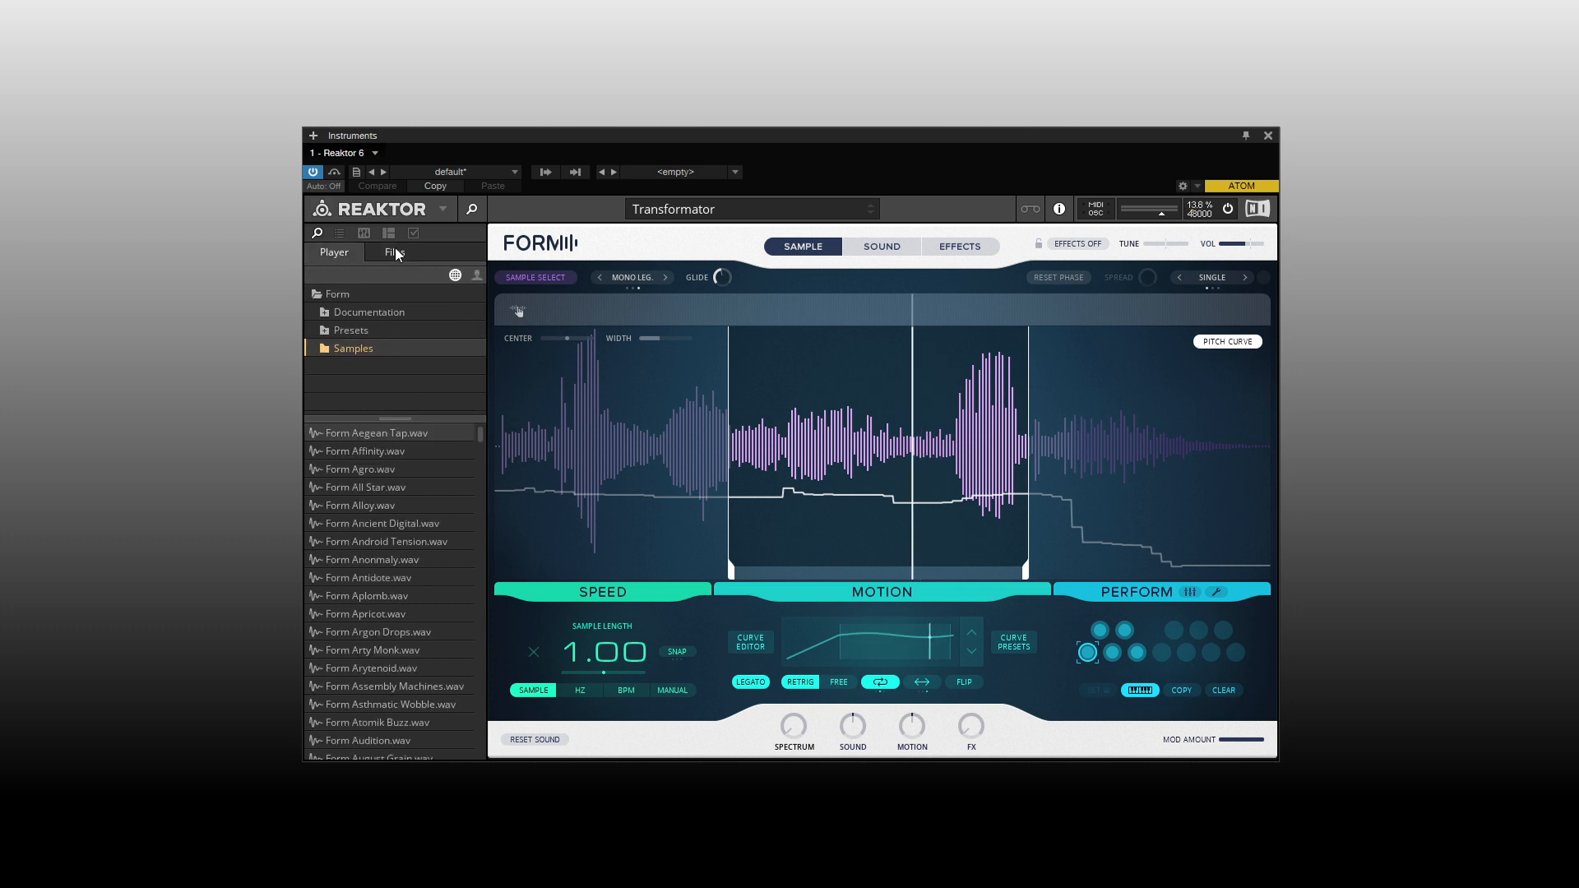
pyautogui.click(396, 250)
pyautogui.click(421, 277)
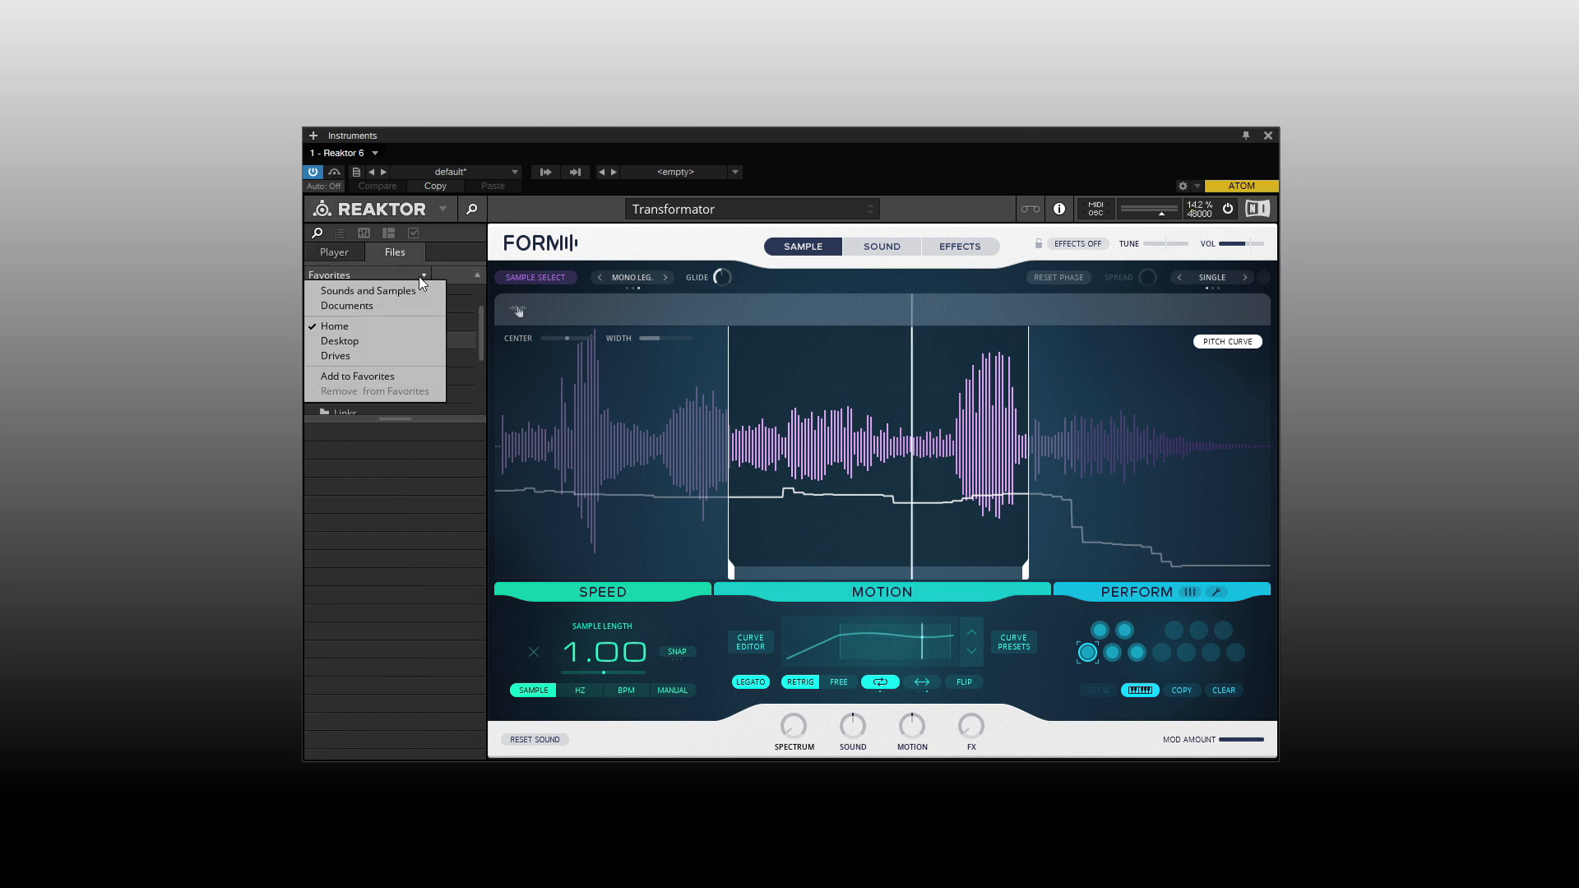
pyautogui.click(358, 308)
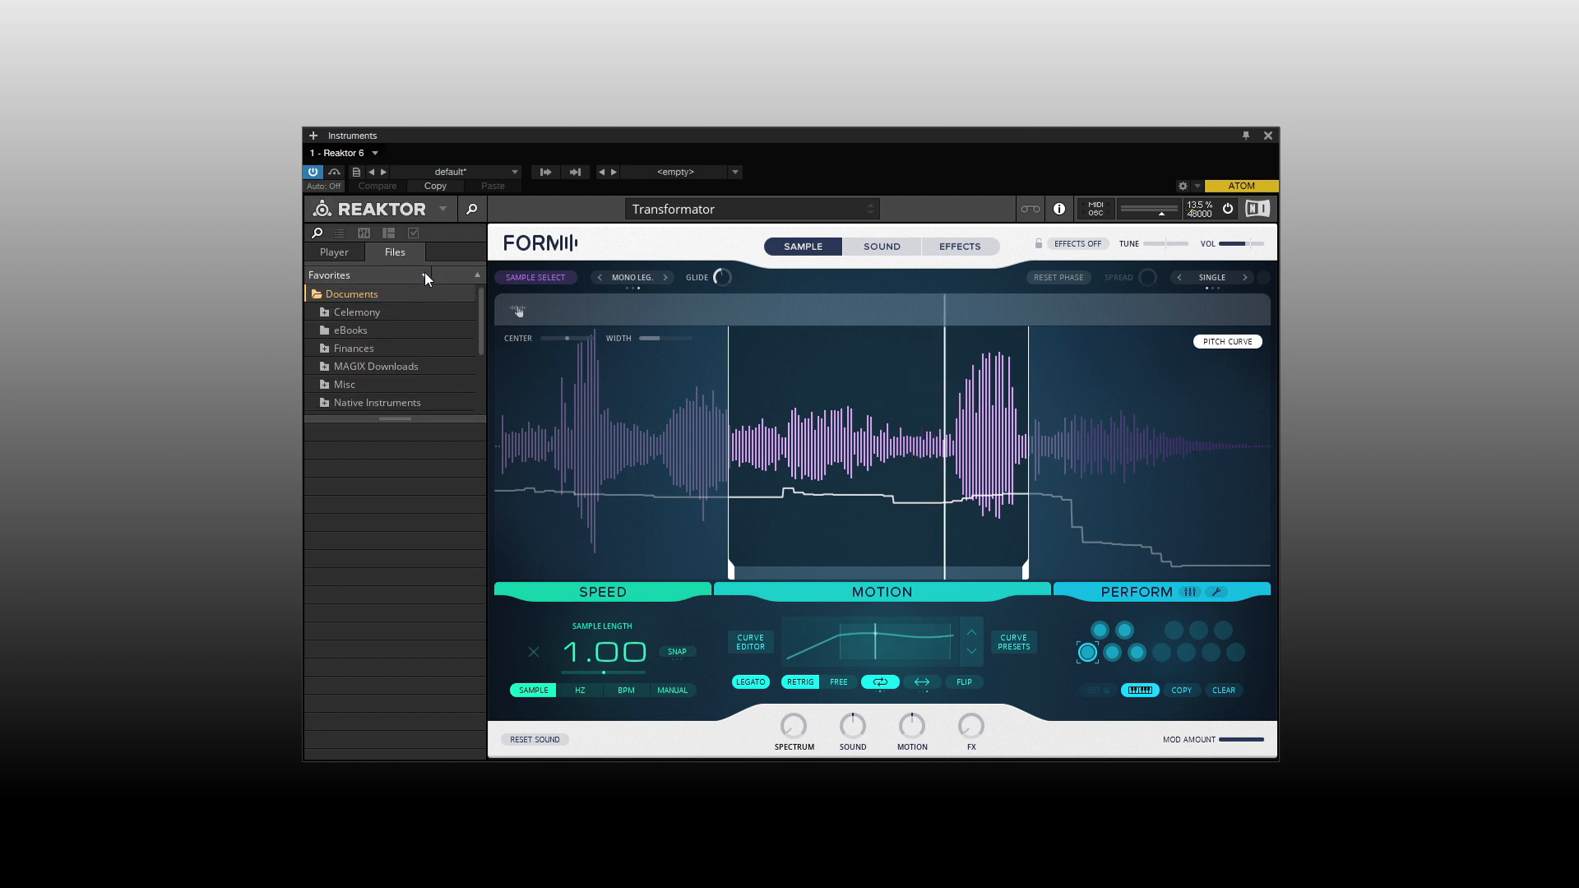
# Remove Documents from the favorites and open the Sounds and Samples favorite
pyautogui.click(424, 275)
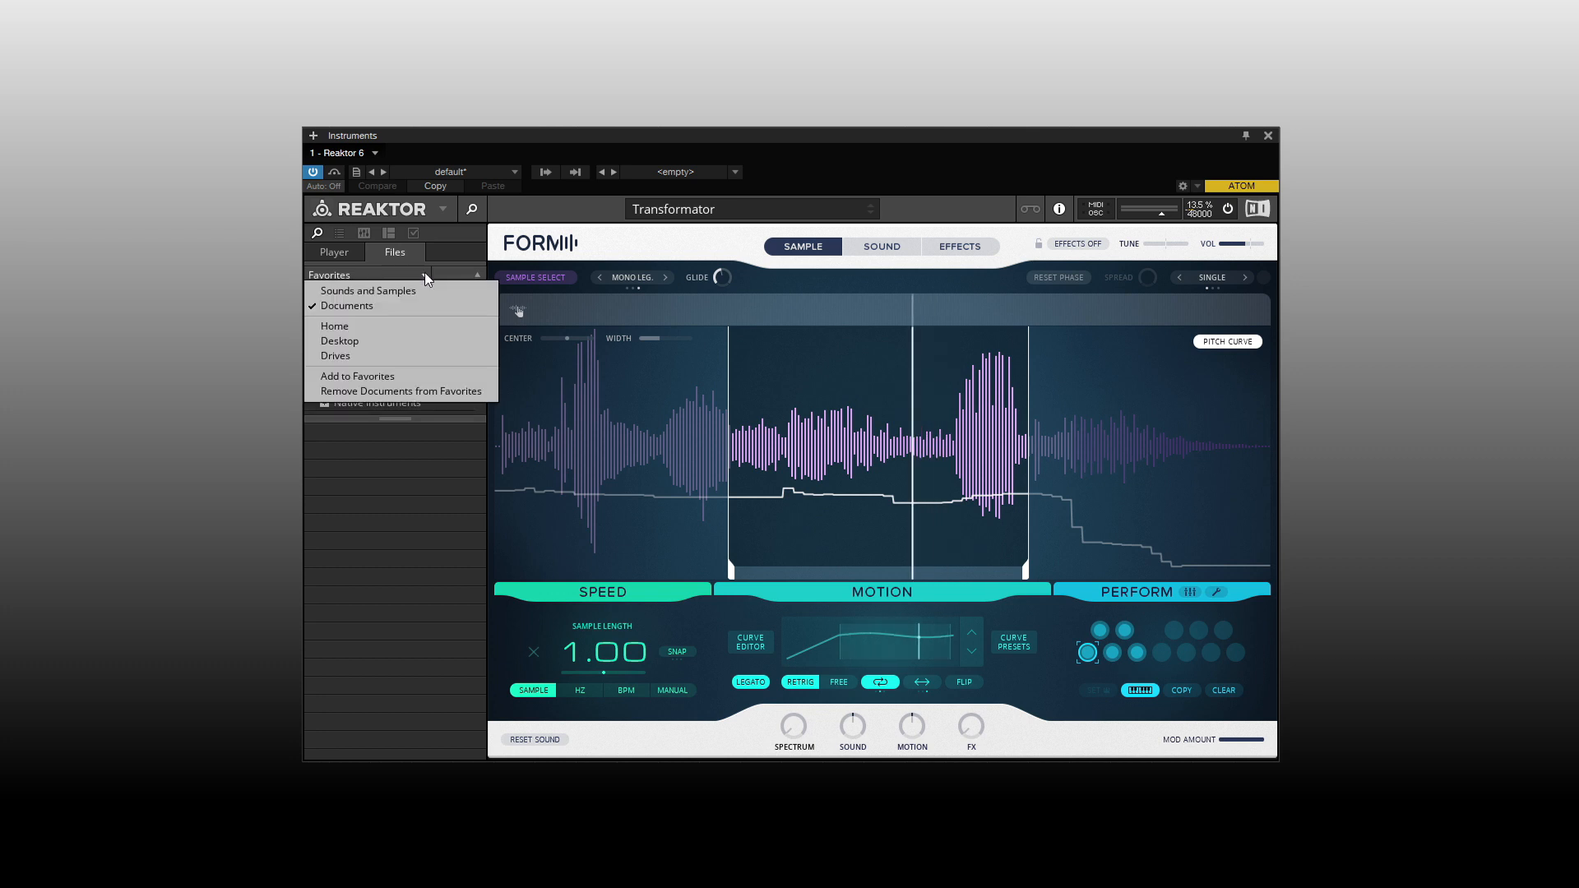
pyautogui.click(390, 392)
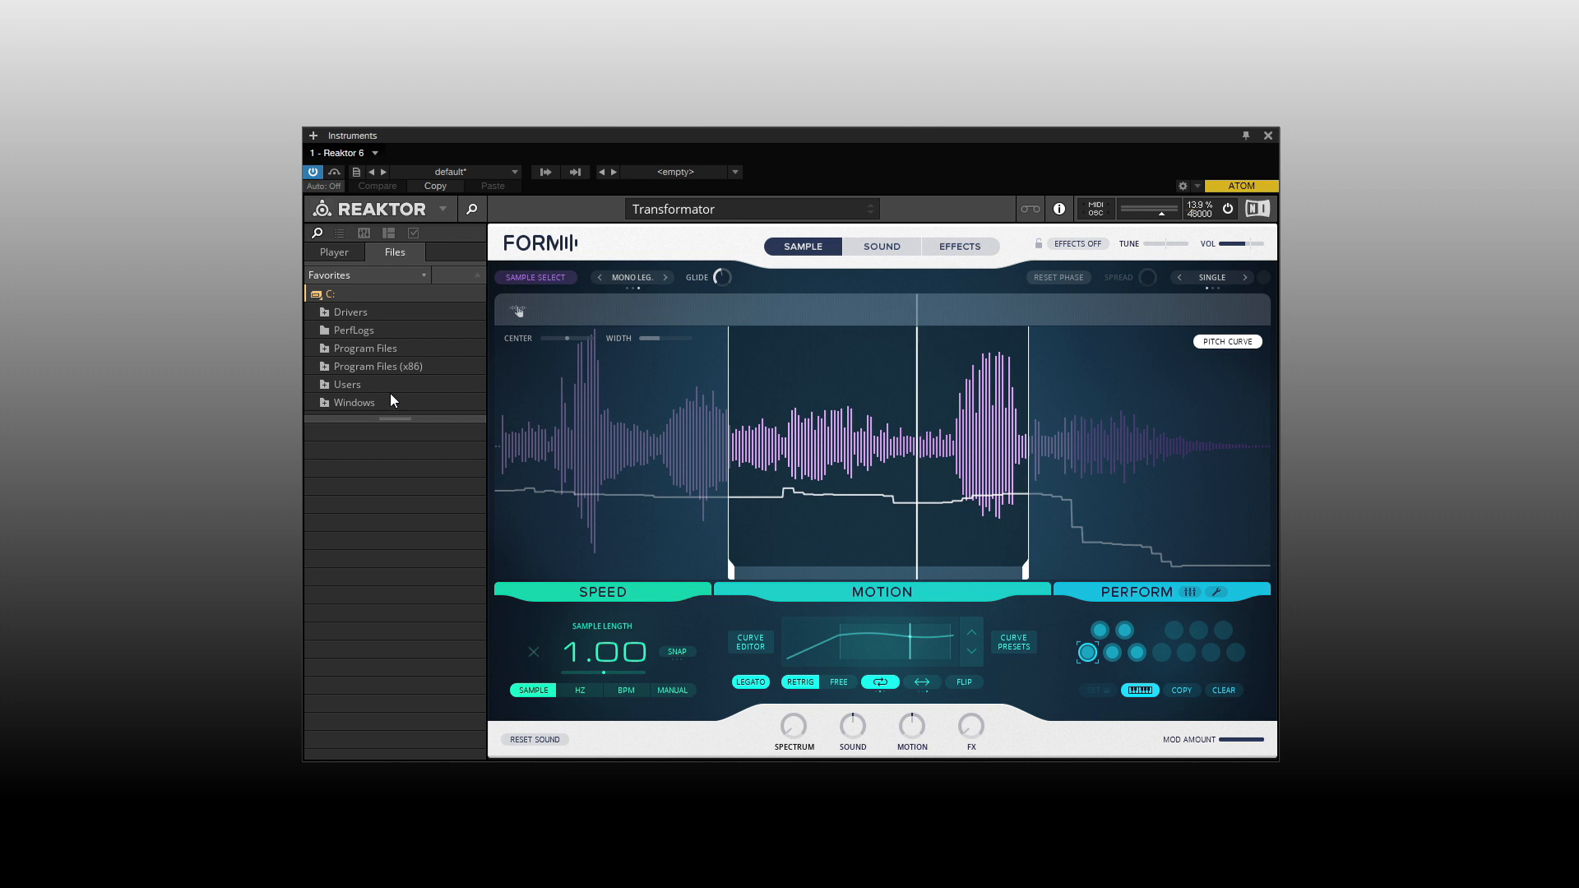
pyautogui.click(422, 276)
pyautogui.click(369, 292)
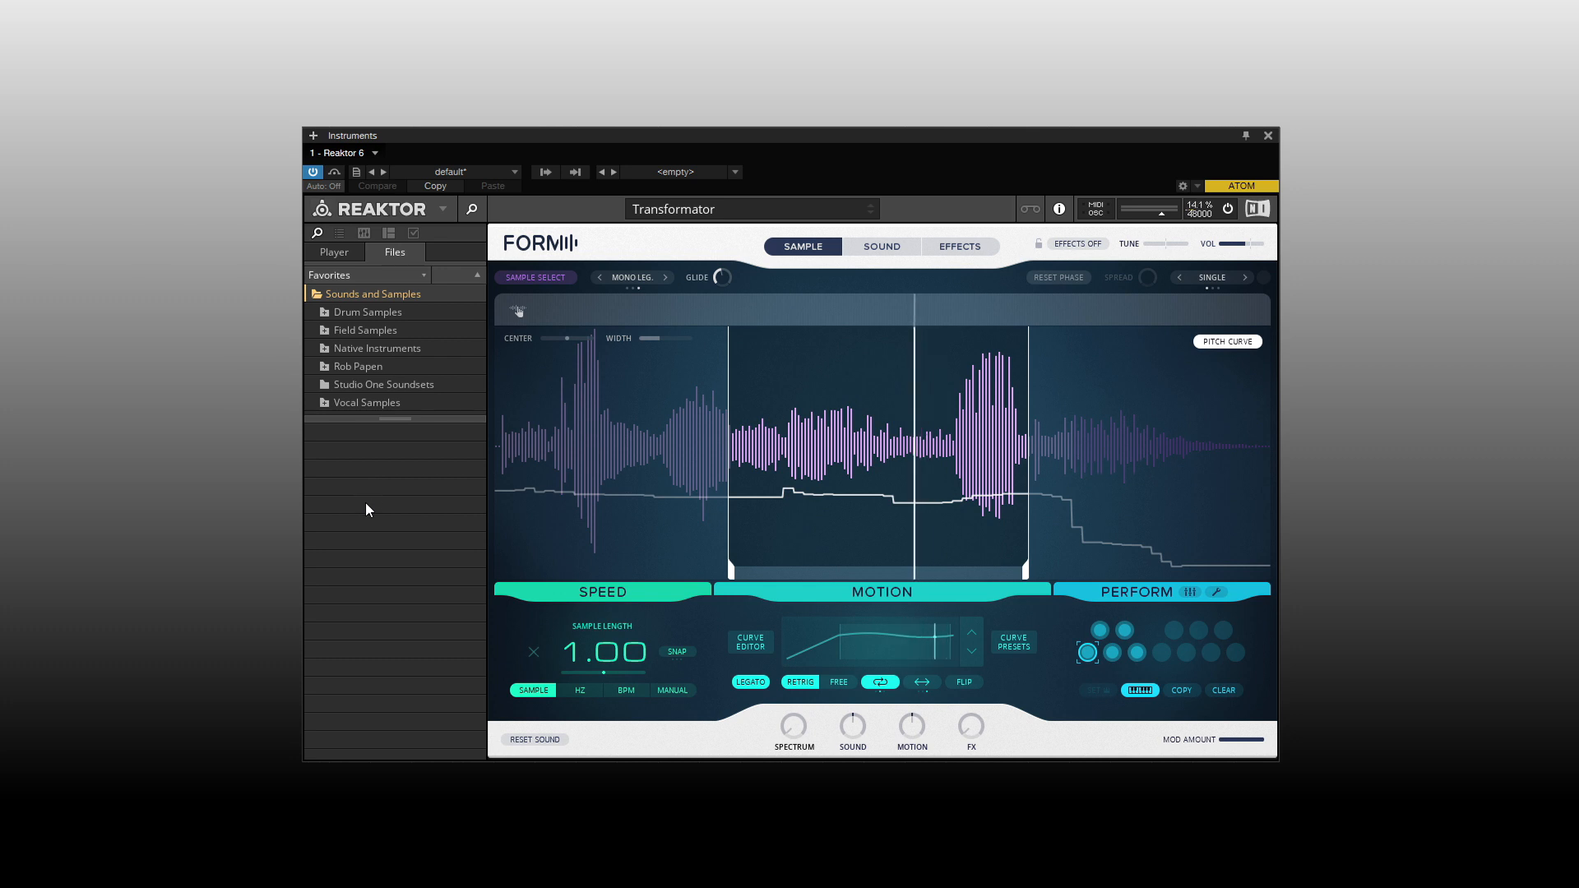
# Reset the Transformator sound to its default settings and confirm the reset
pyautogui.click(538, 743)
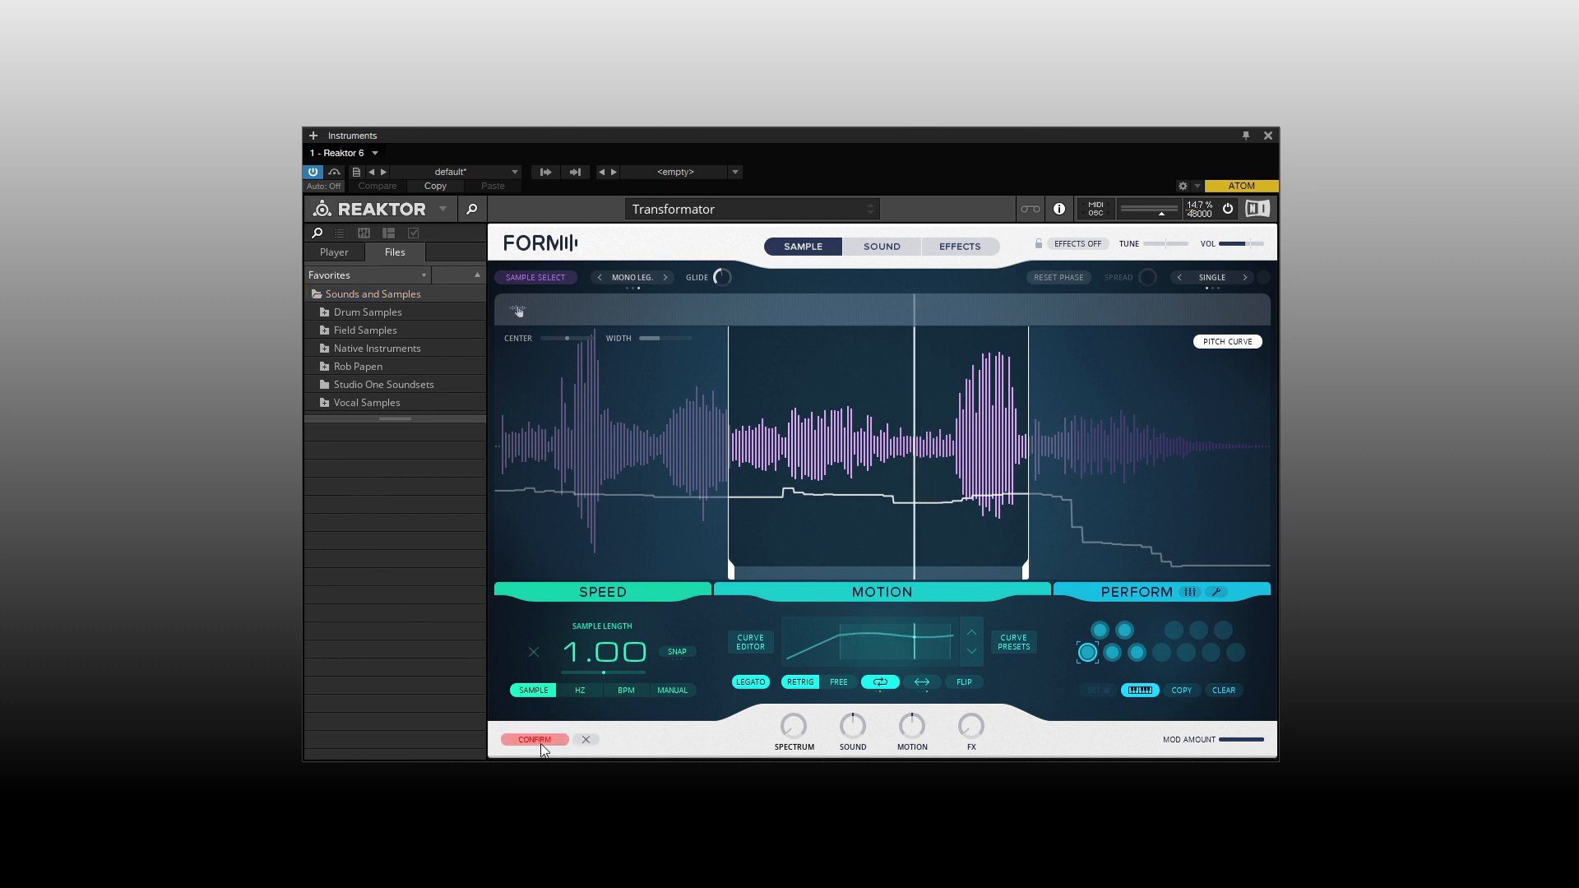
pyautogui.click(533, 741)
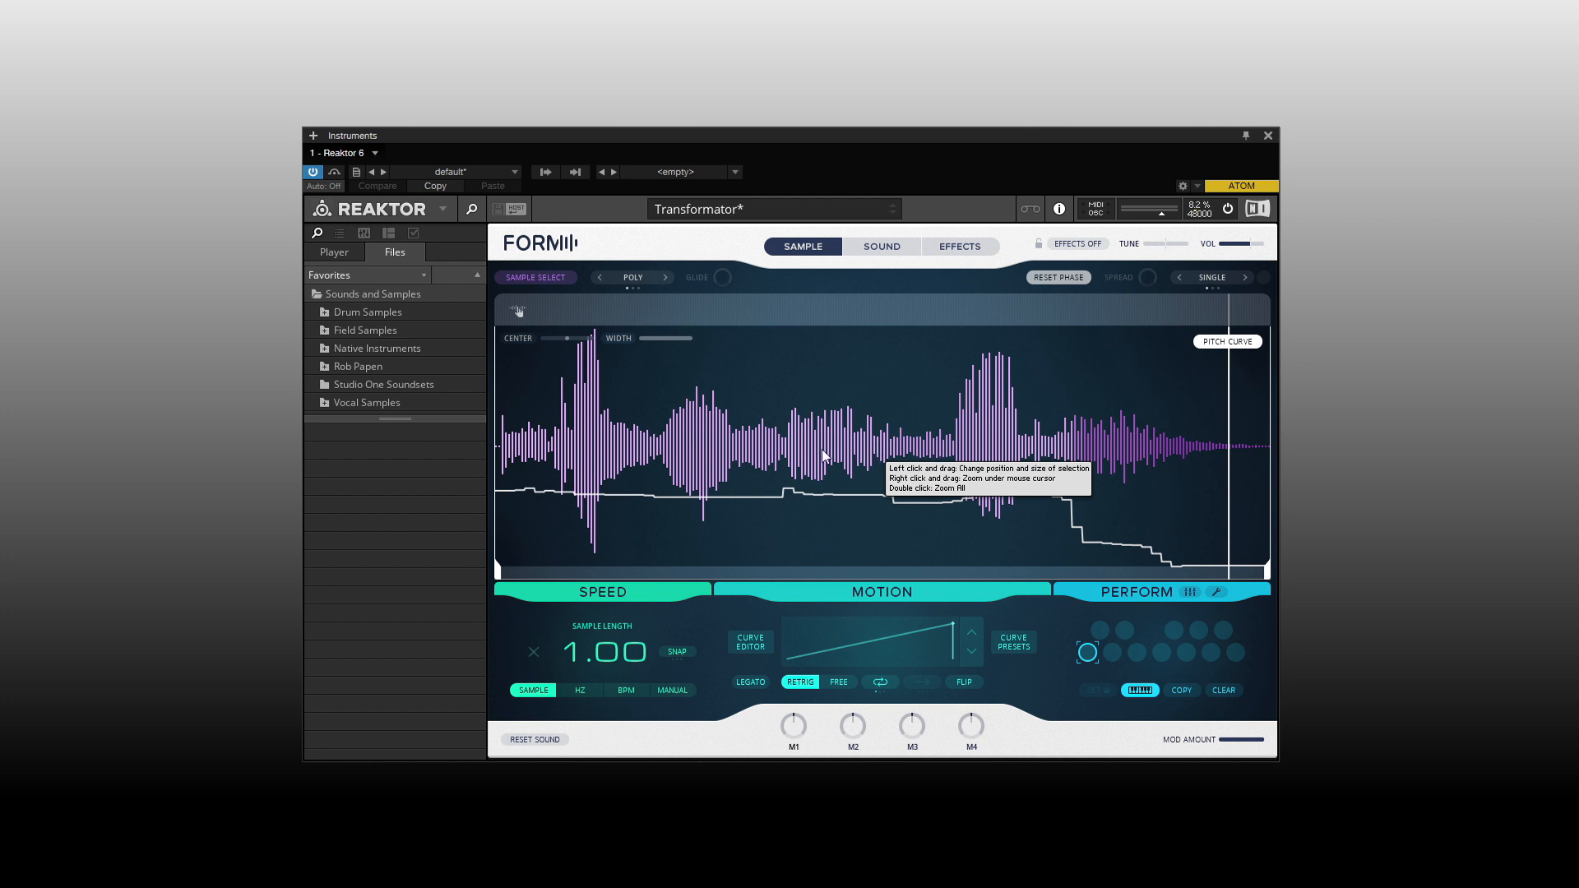
# Place the first chain sample (320829) from Drum Samples > Freesound > Lovesbody Pack into Form's sample selection display
pyautogui.click(530, 278)
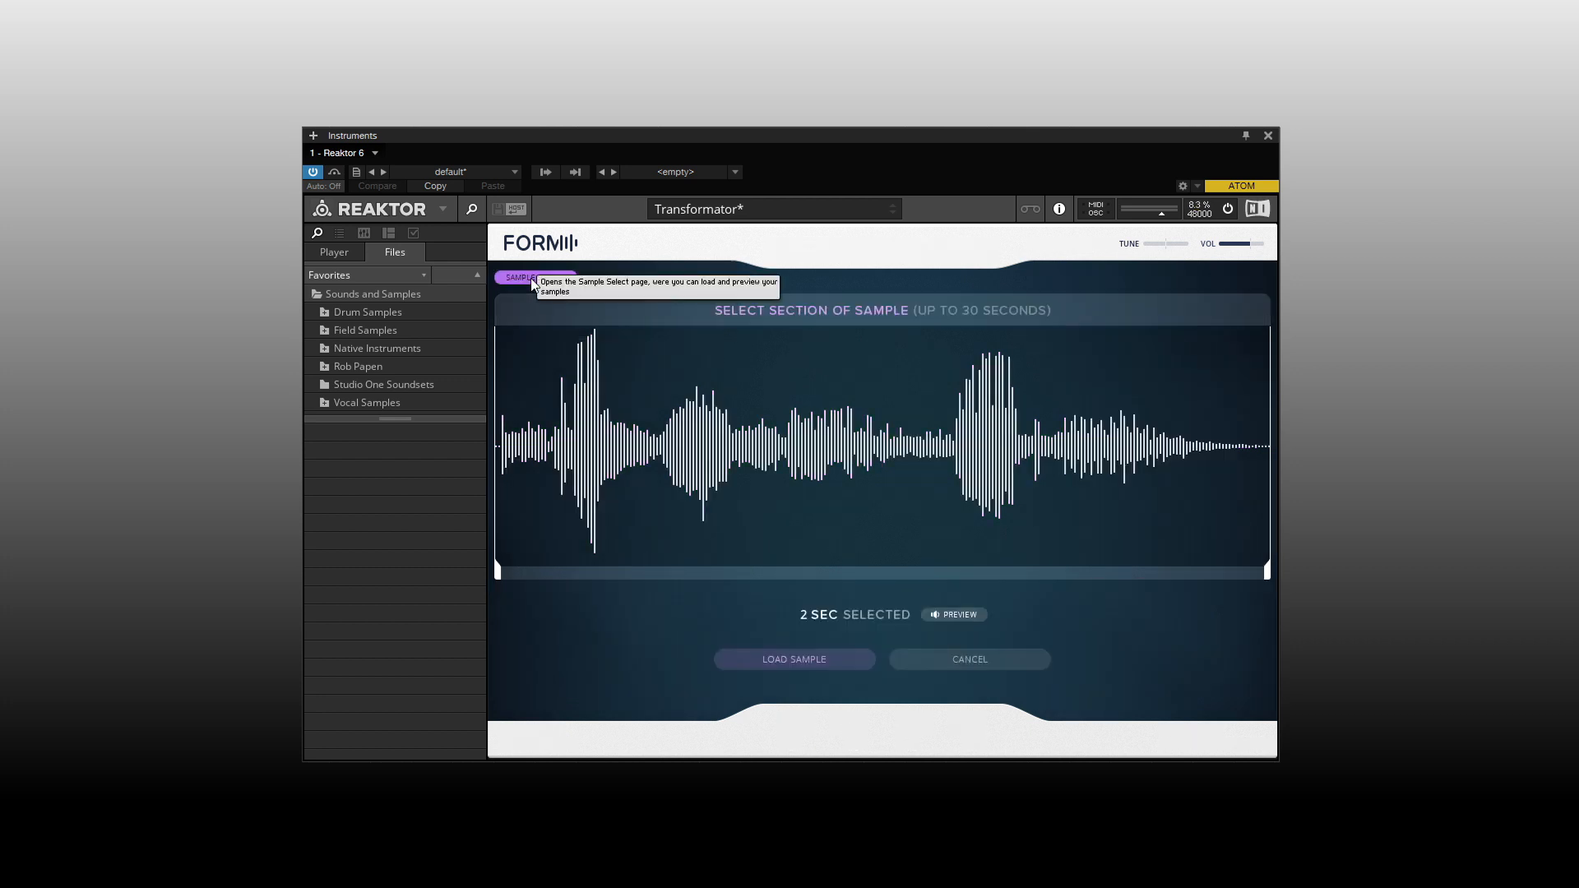
pyautogui.click(325, 313)
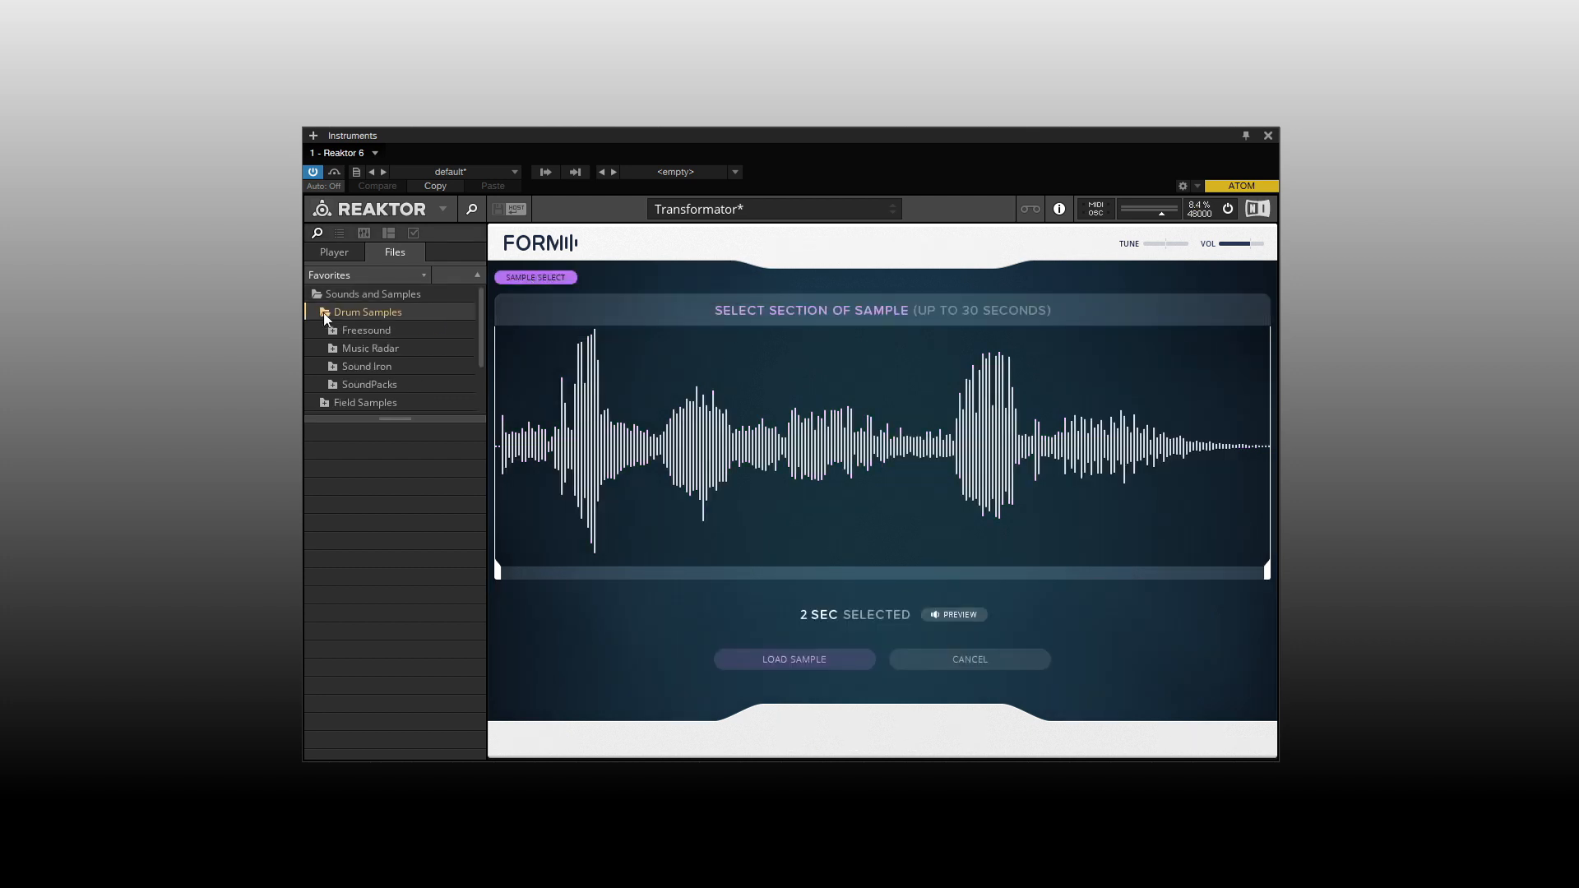
pyautogui.click(329, 330)
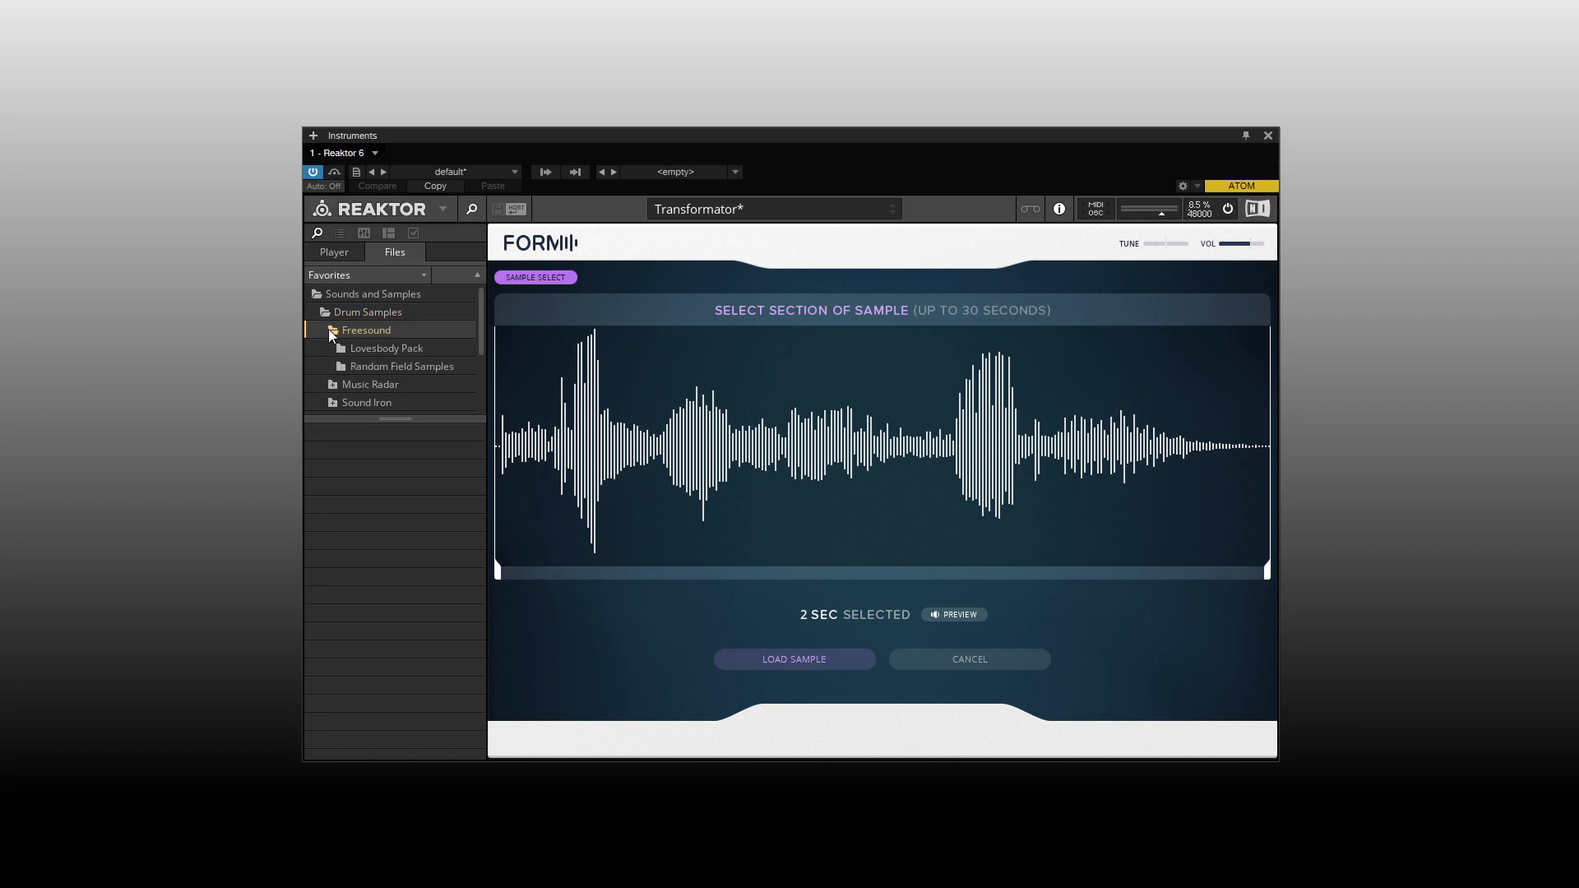
pyautogui.click(342, 341)
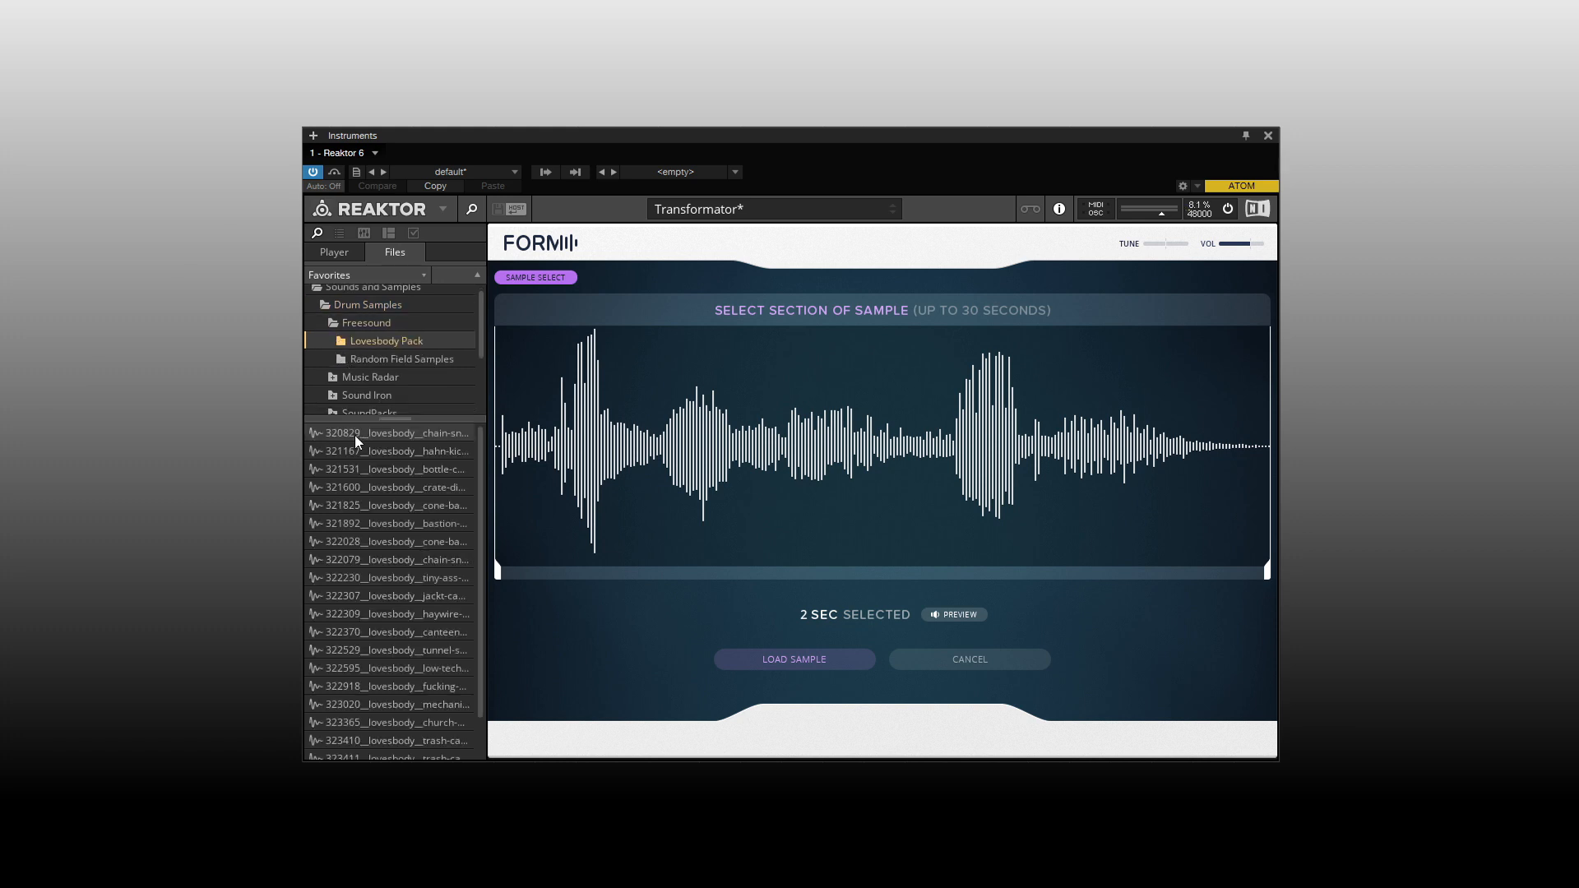
pyautogui.moveTo(355, 436); pyautogui.dragTo(758, 462)
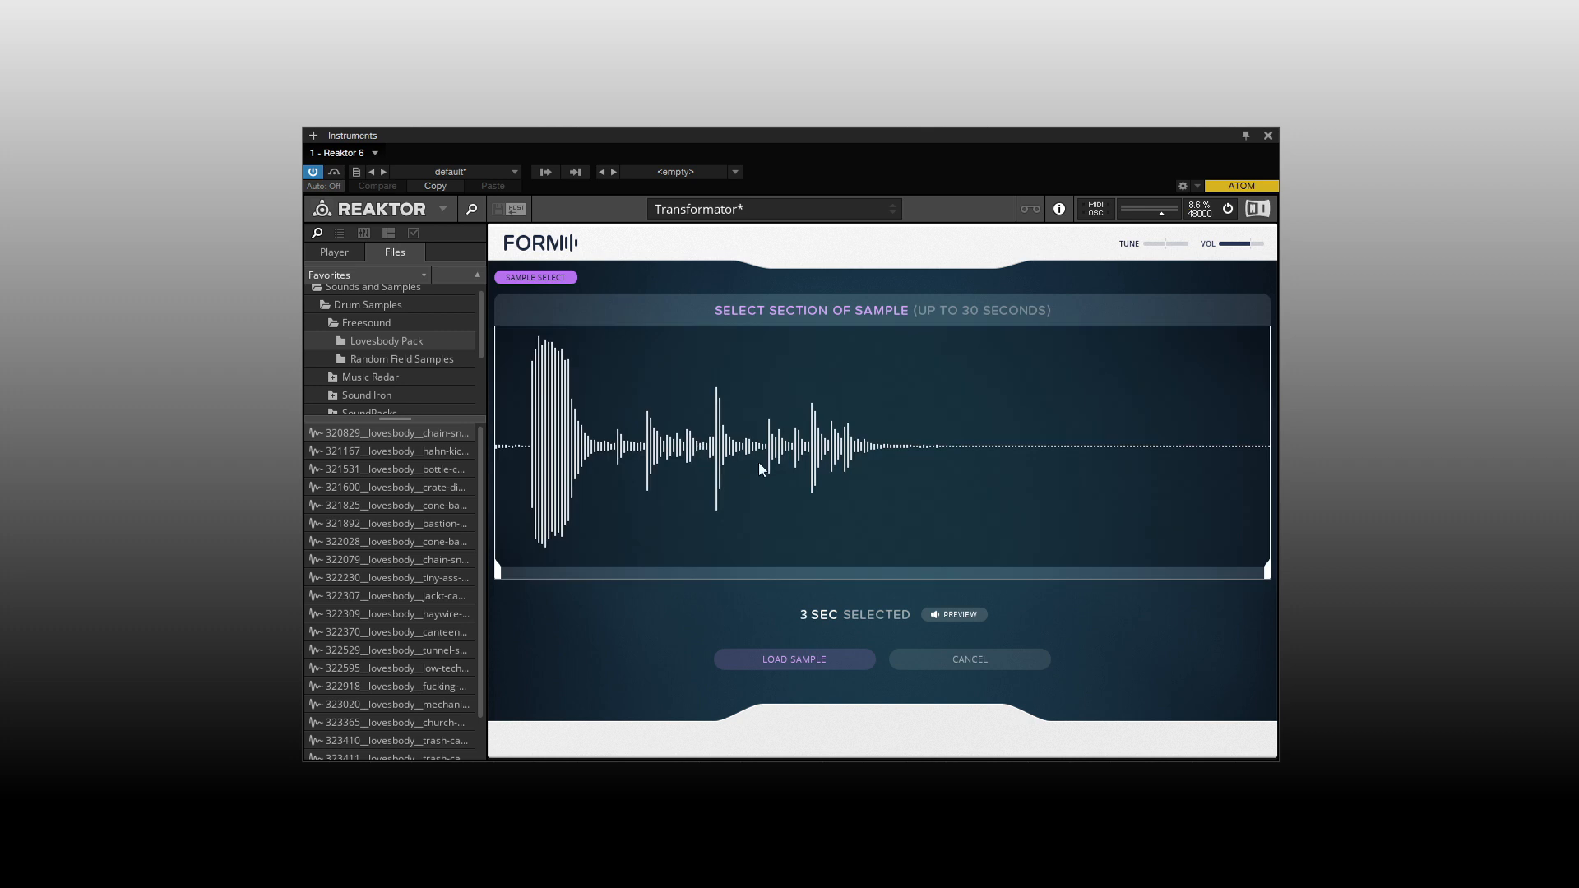
# Preview the selected section of the sample and load it into the instrument
pyautogui.click(956, 614)
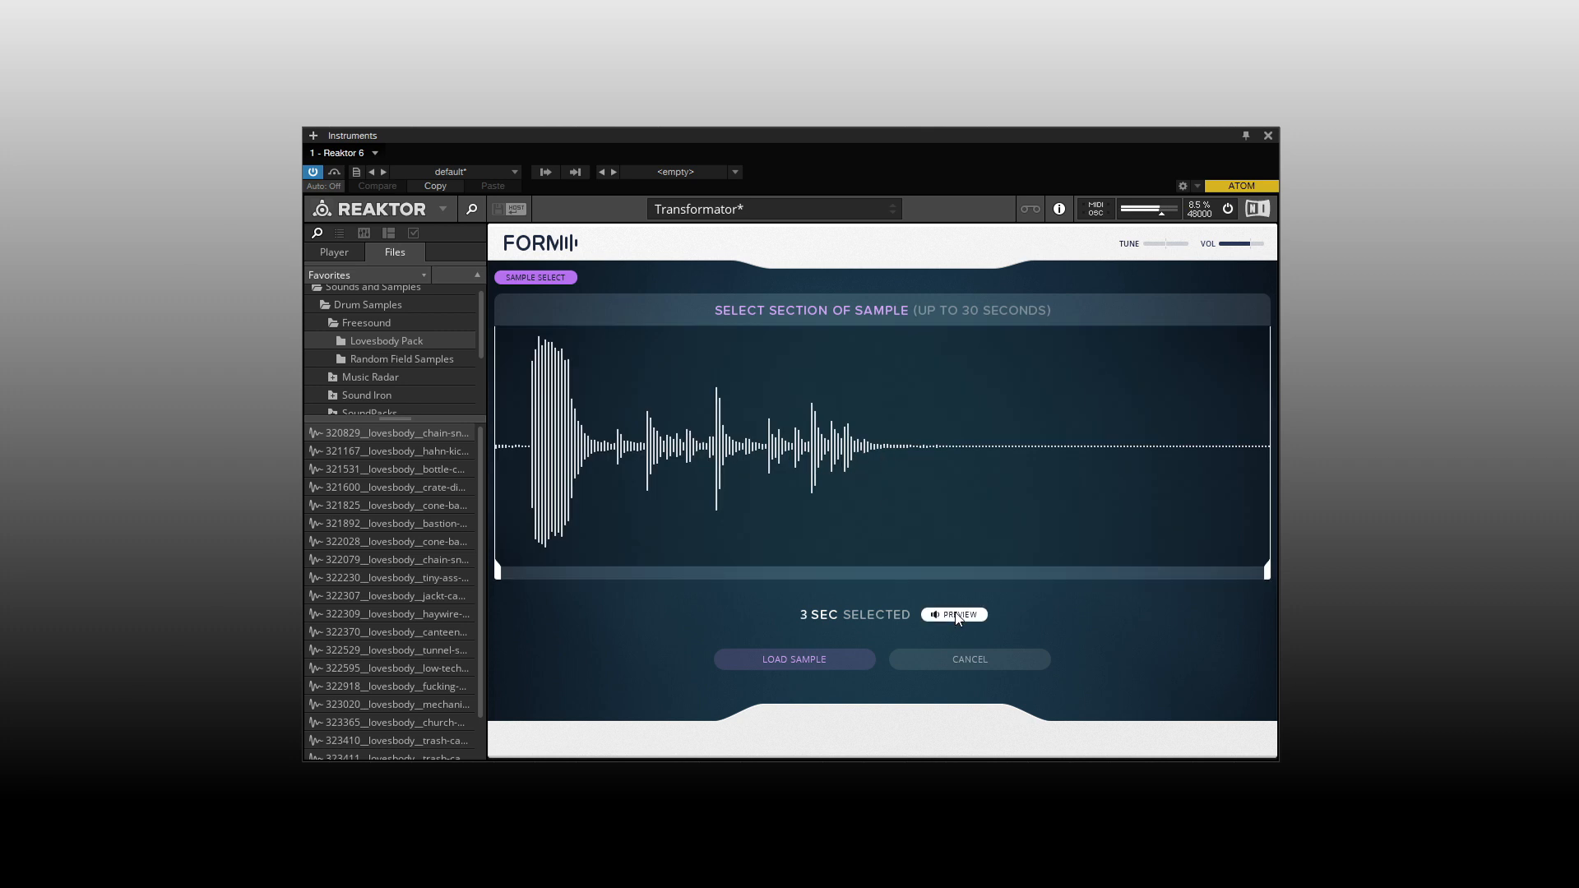
pyautogui.click(957, 616)
pyautogui.click(778, 659)
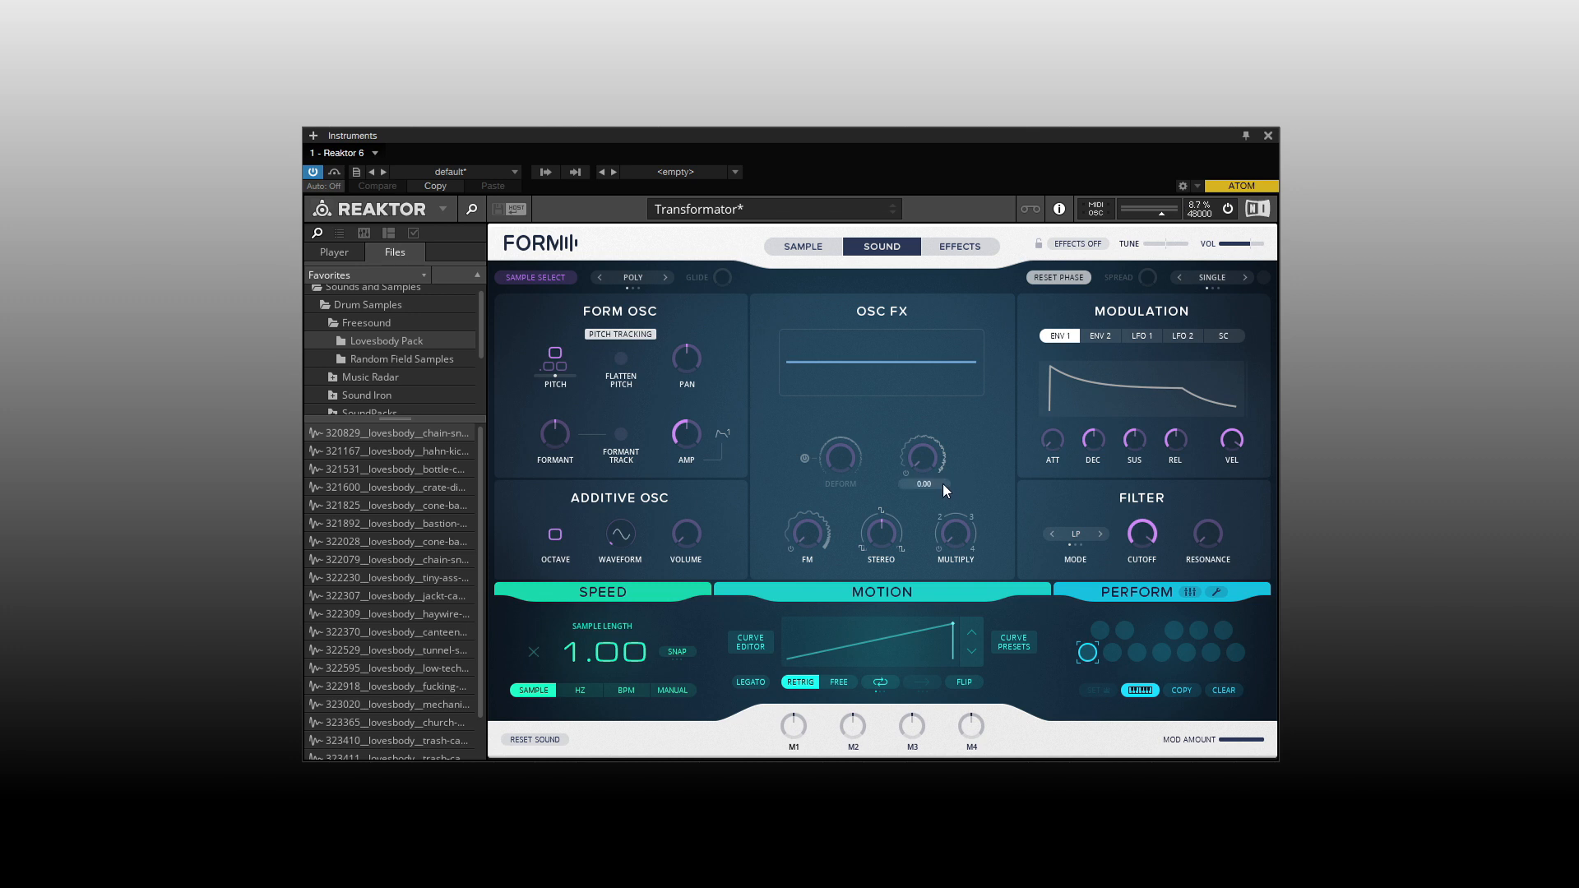
# Add the current sound to the user snapshots as a new preset named New Patch
pyautogui.click(339, 232)
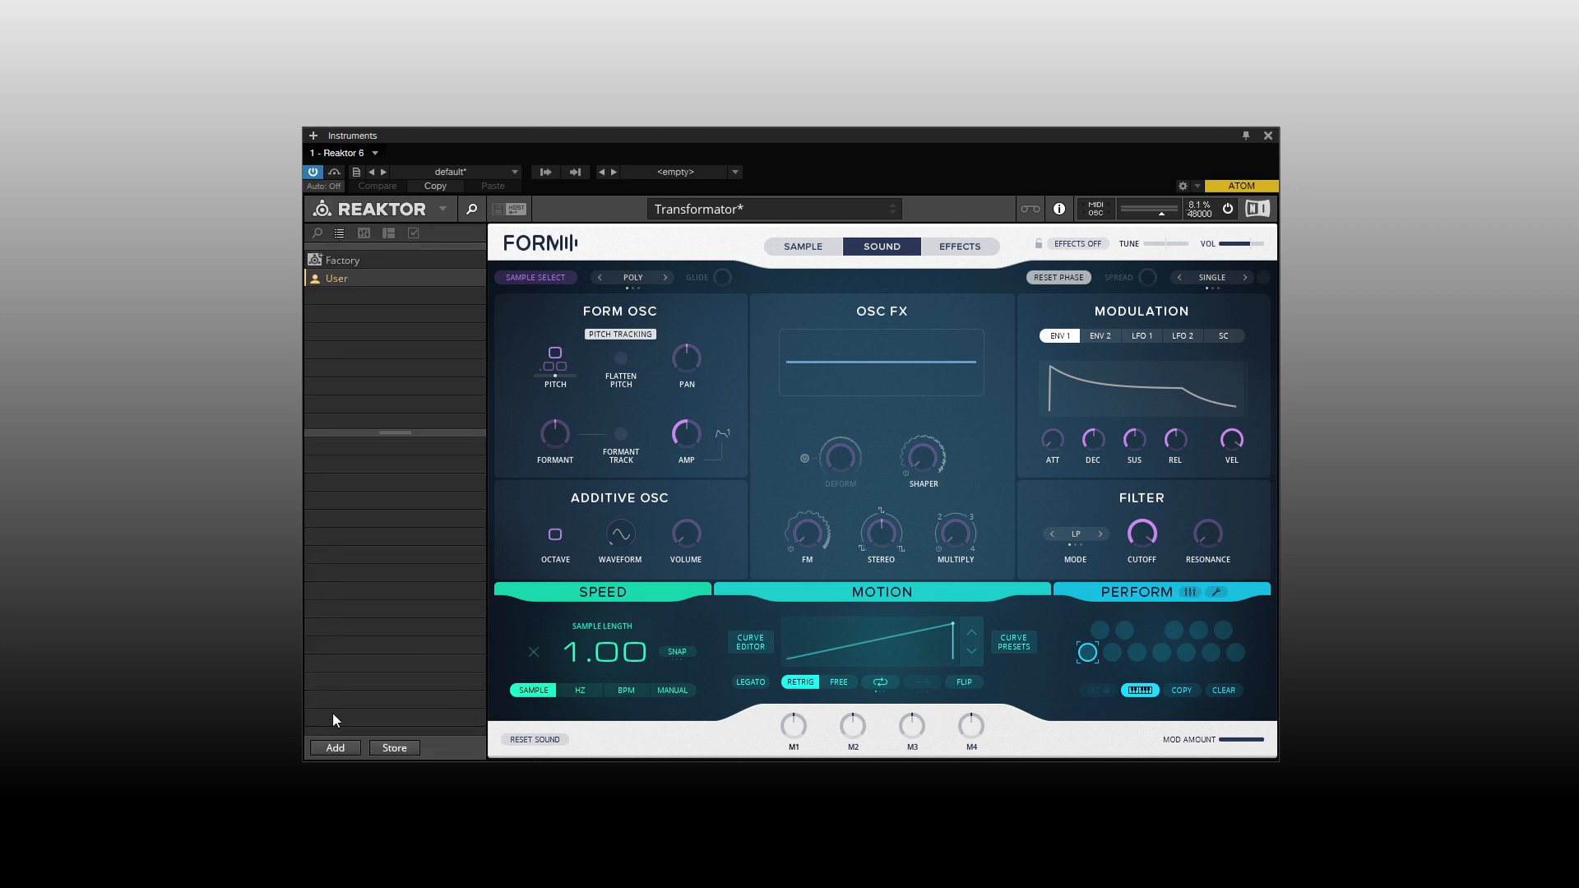
pyautogui.click(335, 746)
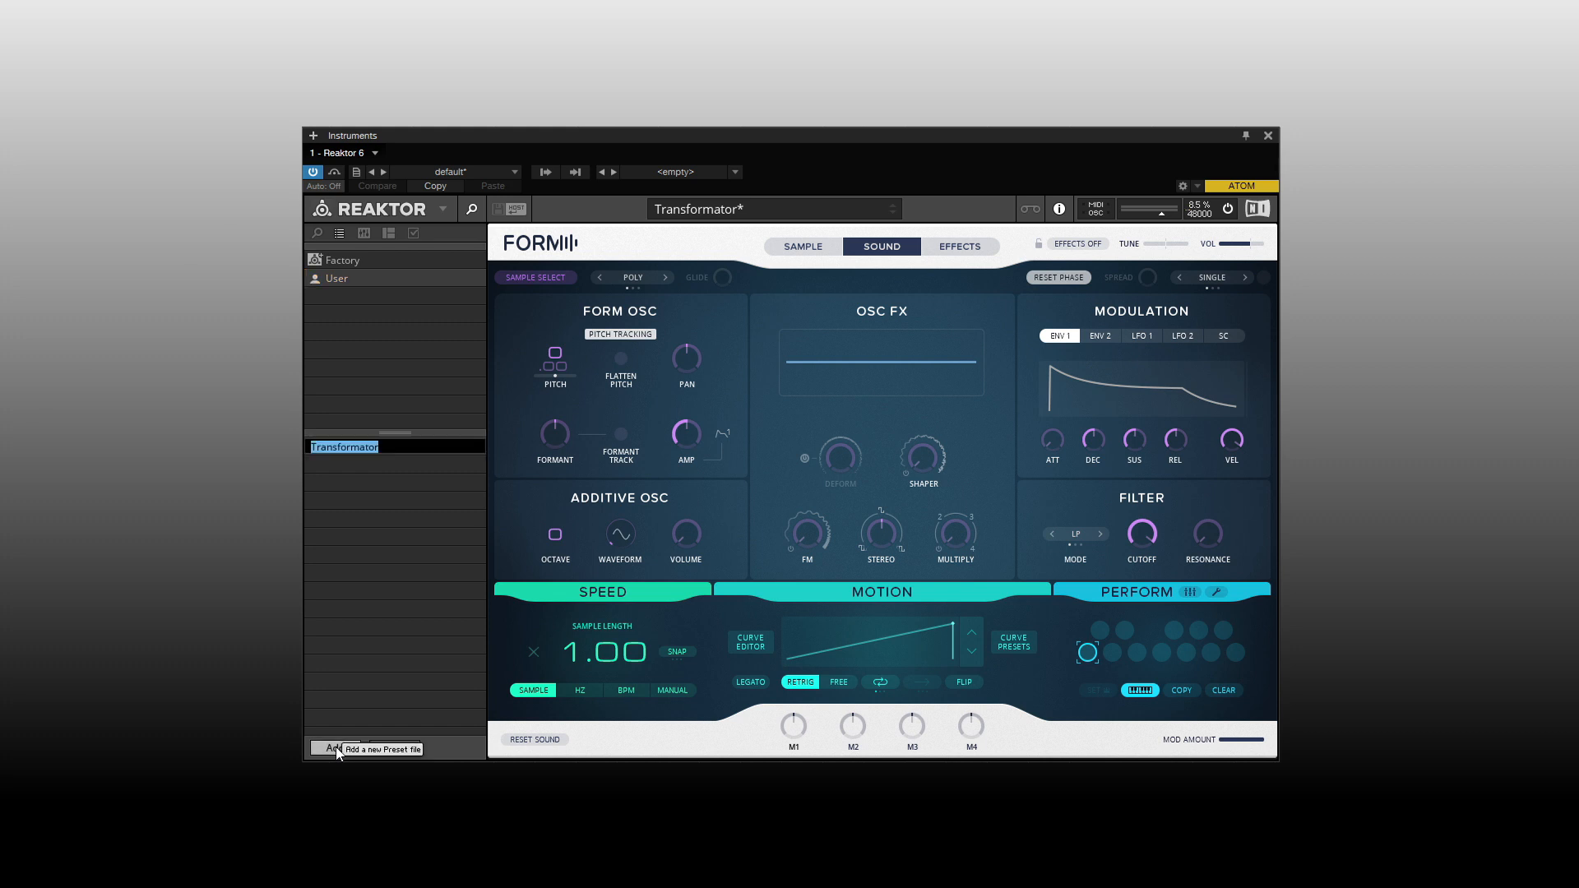
pyautogui.write('New Patch')
pyautogui.press('Return')
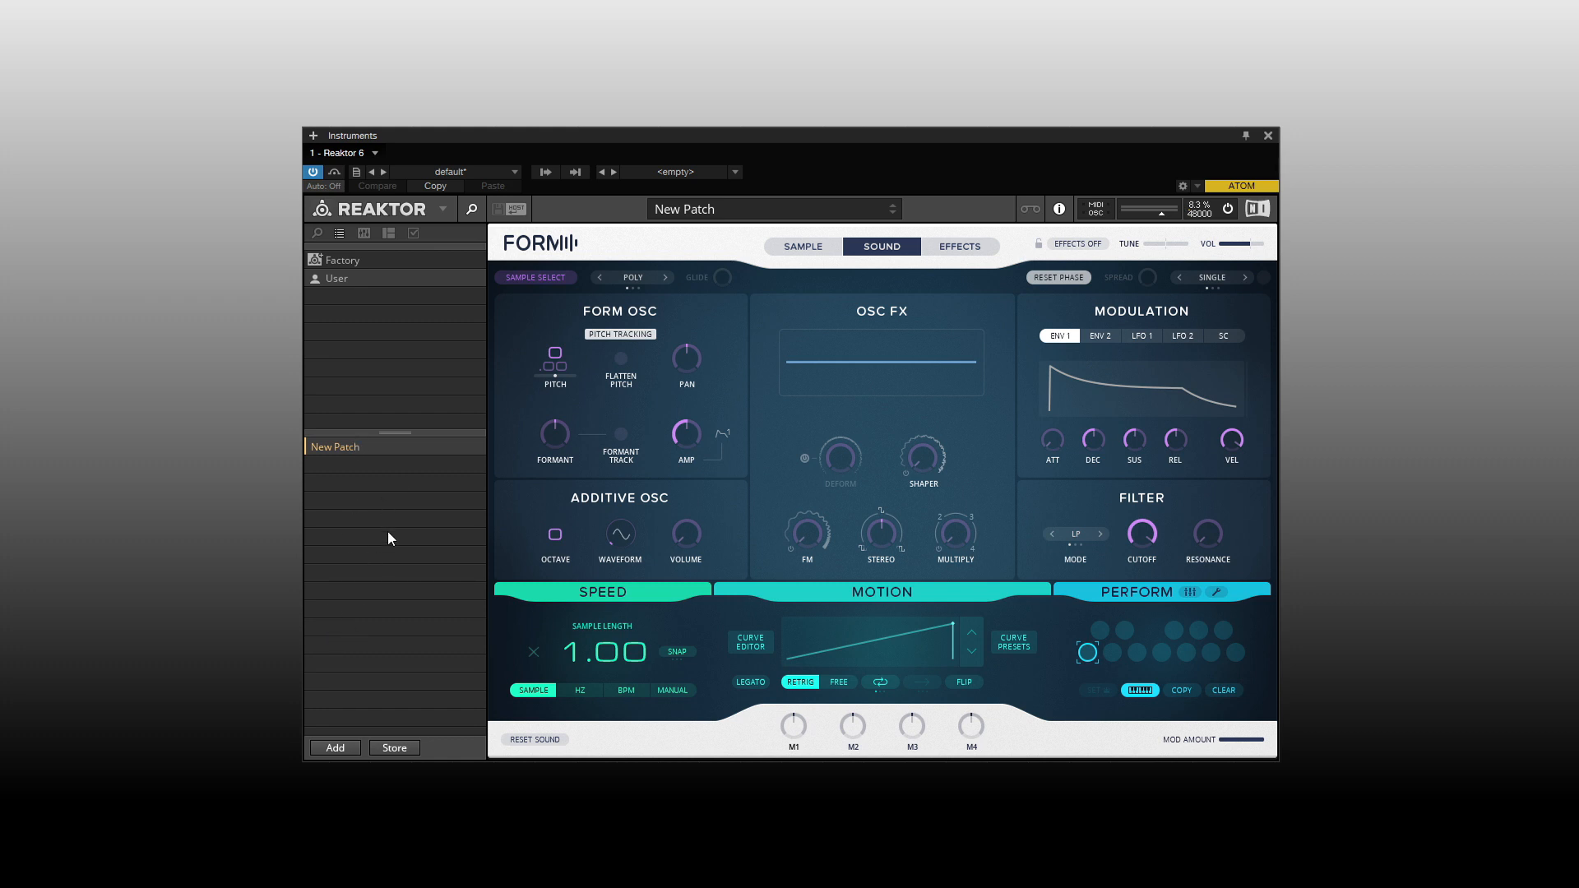
# Move the New Patch user preset to the trash and confirm its removal
pyautogui.rightClick(369, 451)
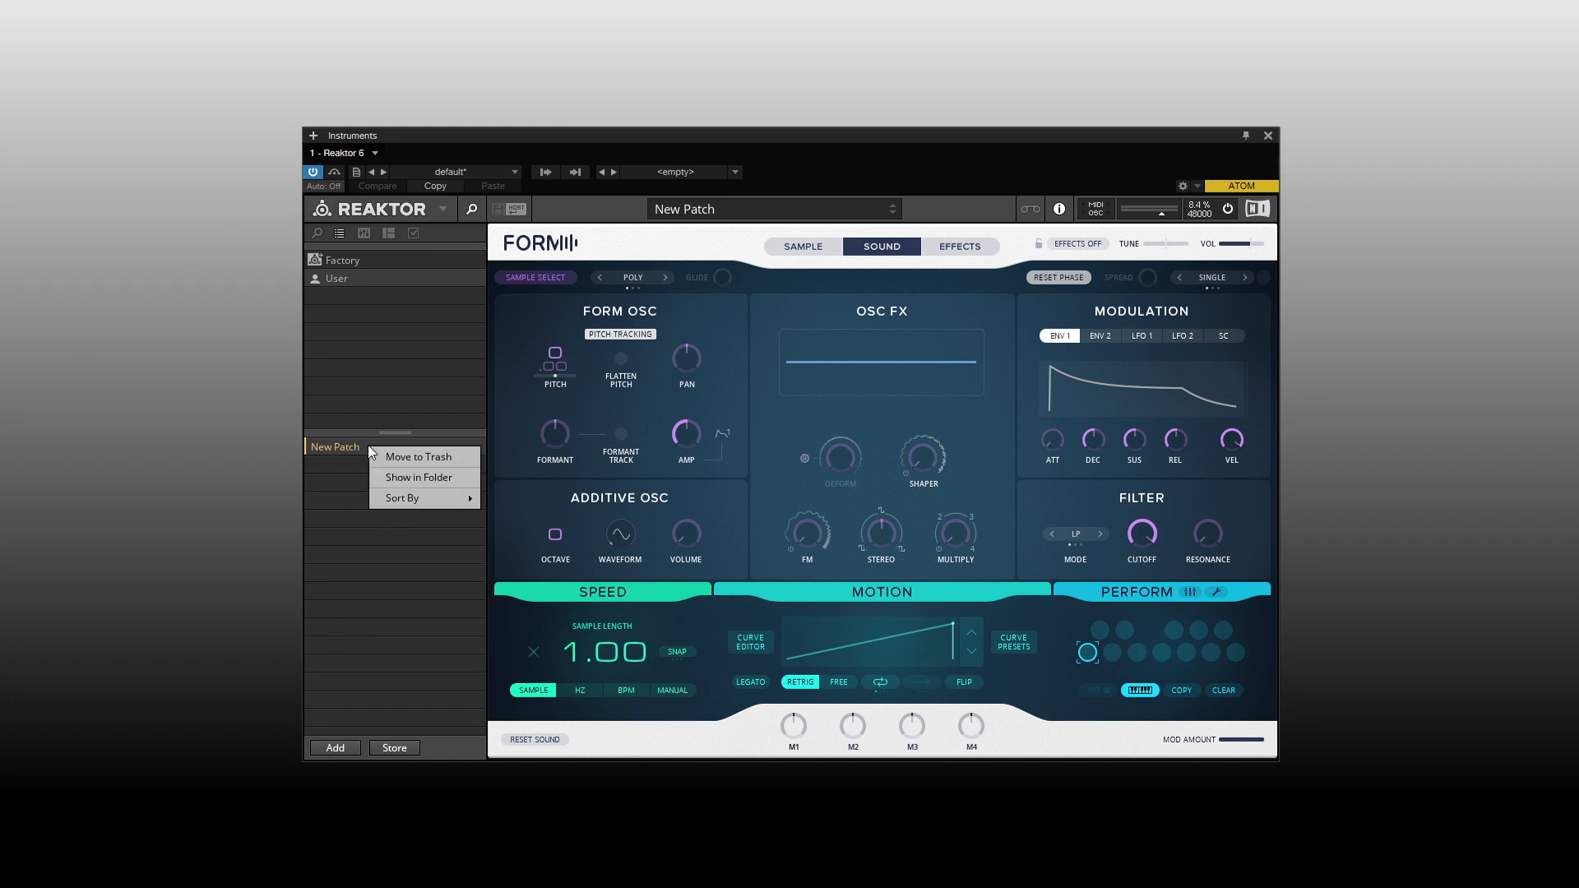
pyautogui.click(403, 457)
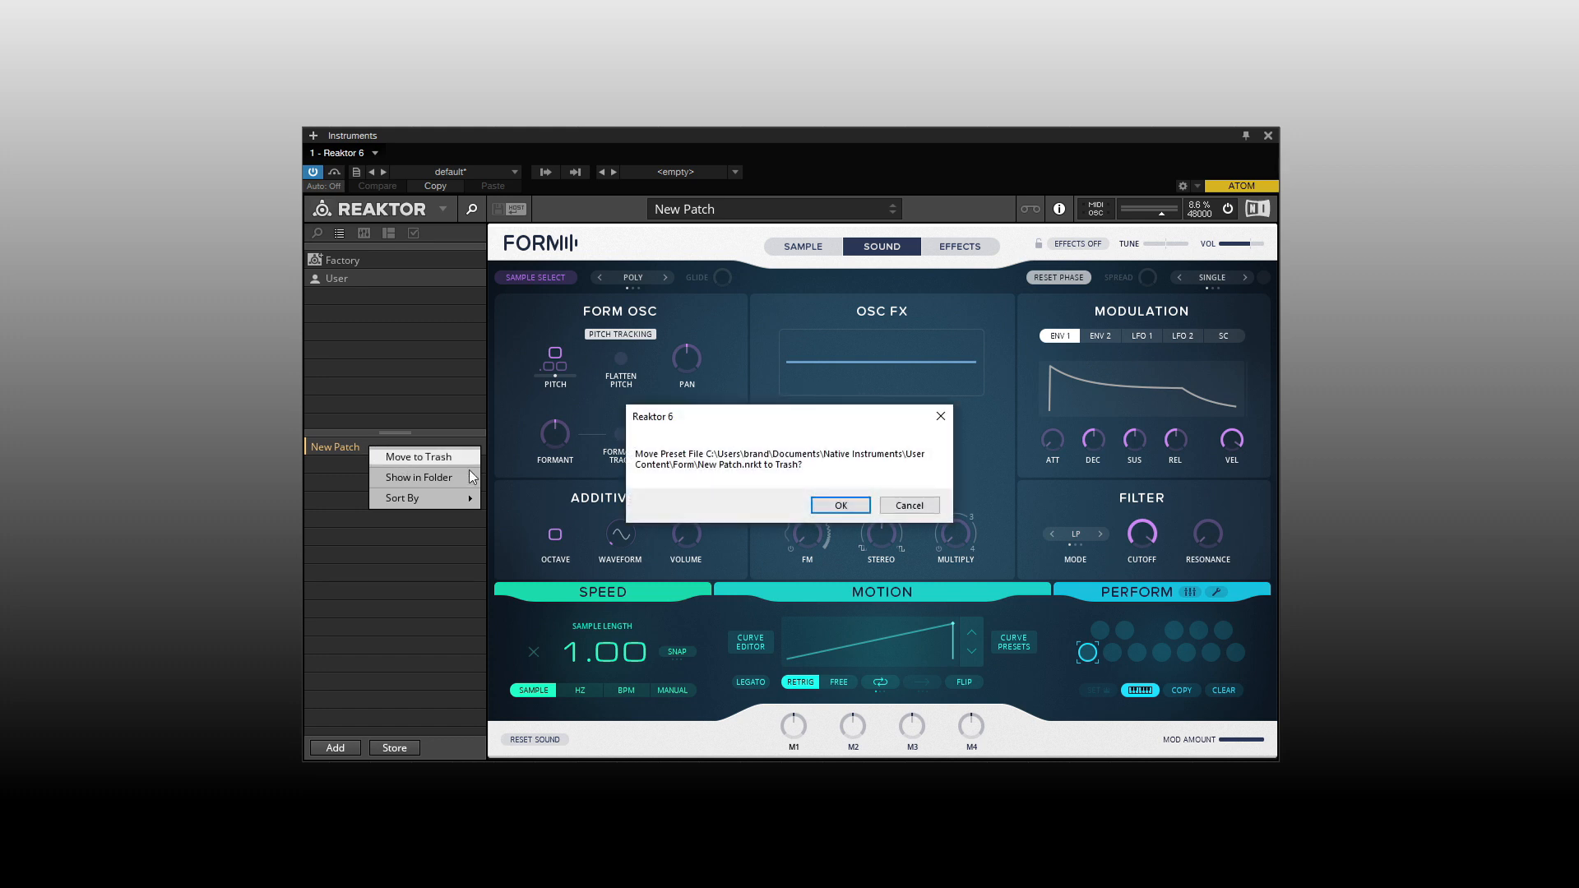
pyautogui.click(839, 505)
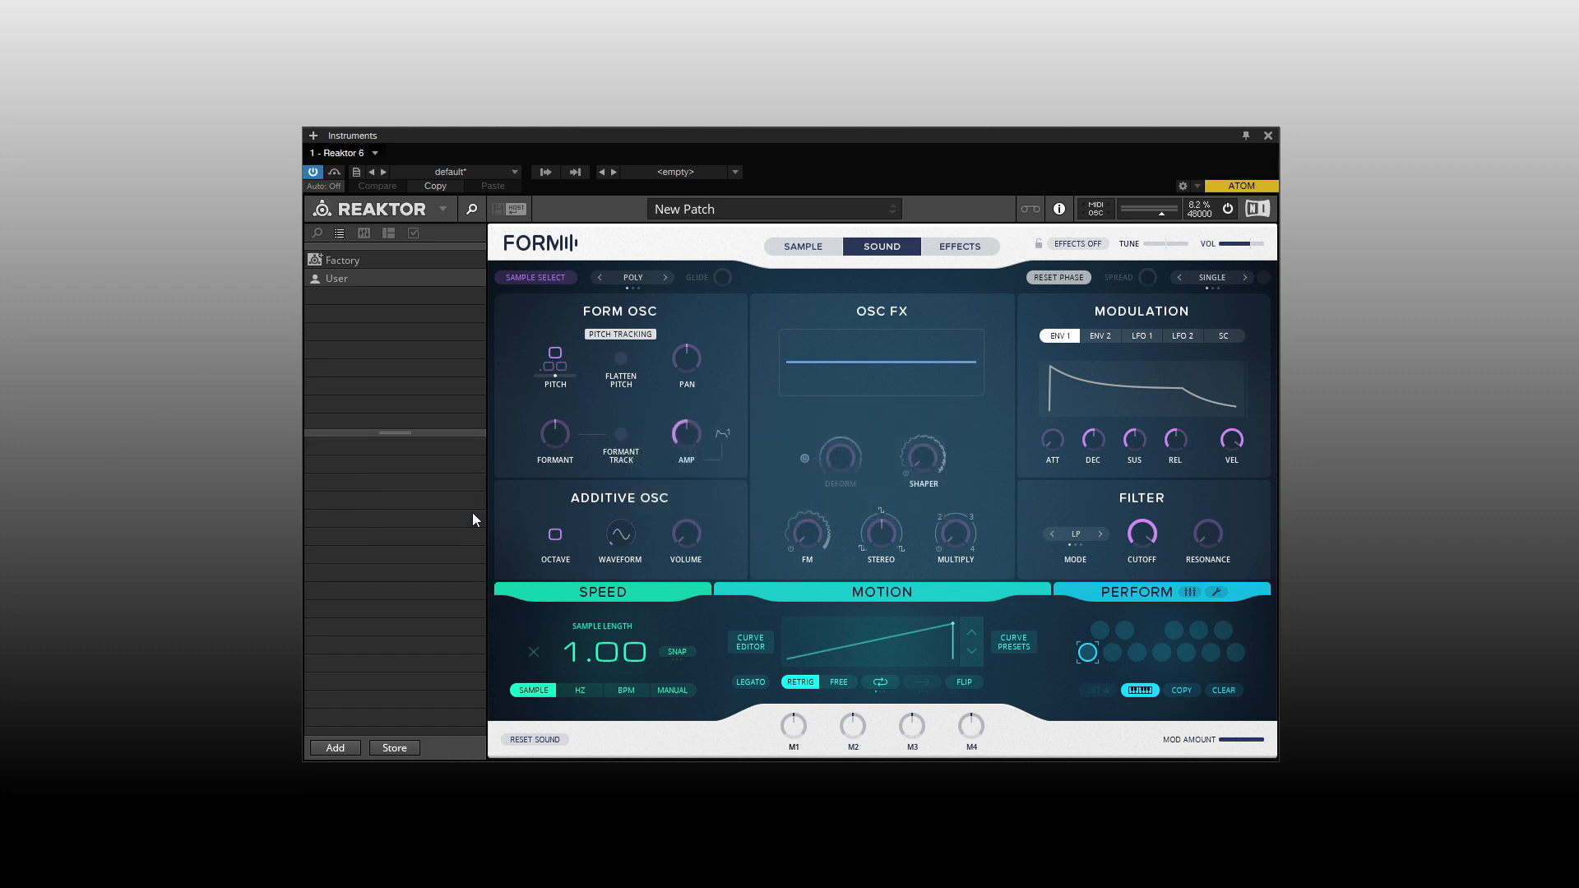
# Browse Form's player library, including its Samples folder, and load INIT - Form.nrkt from the Presets folder
pyautogui.click(318, 235)
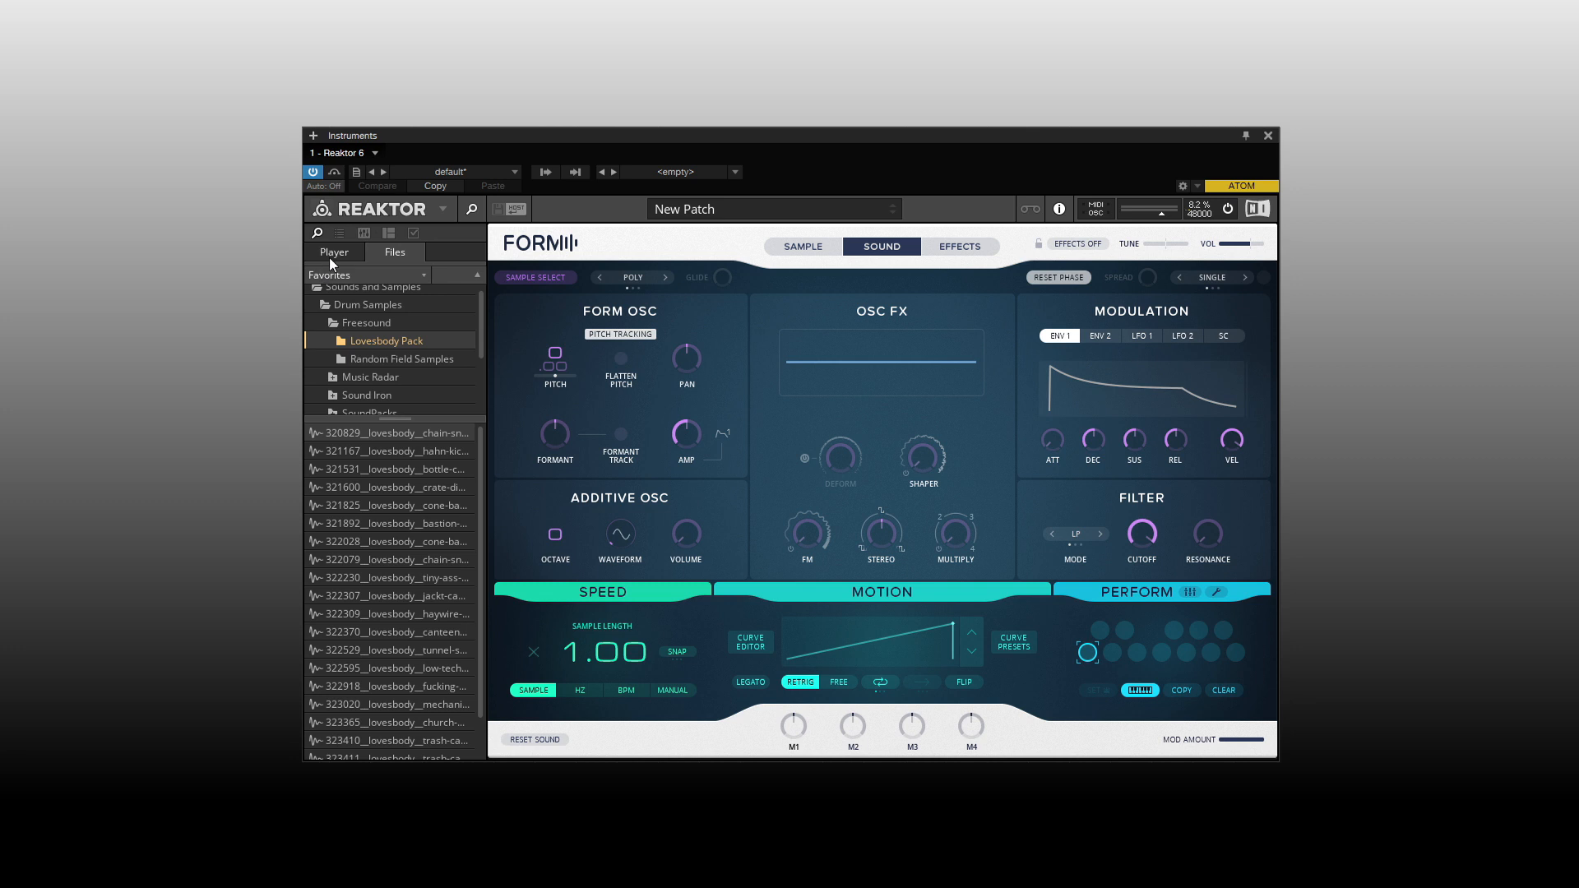
pyautogui.click(332, 260)
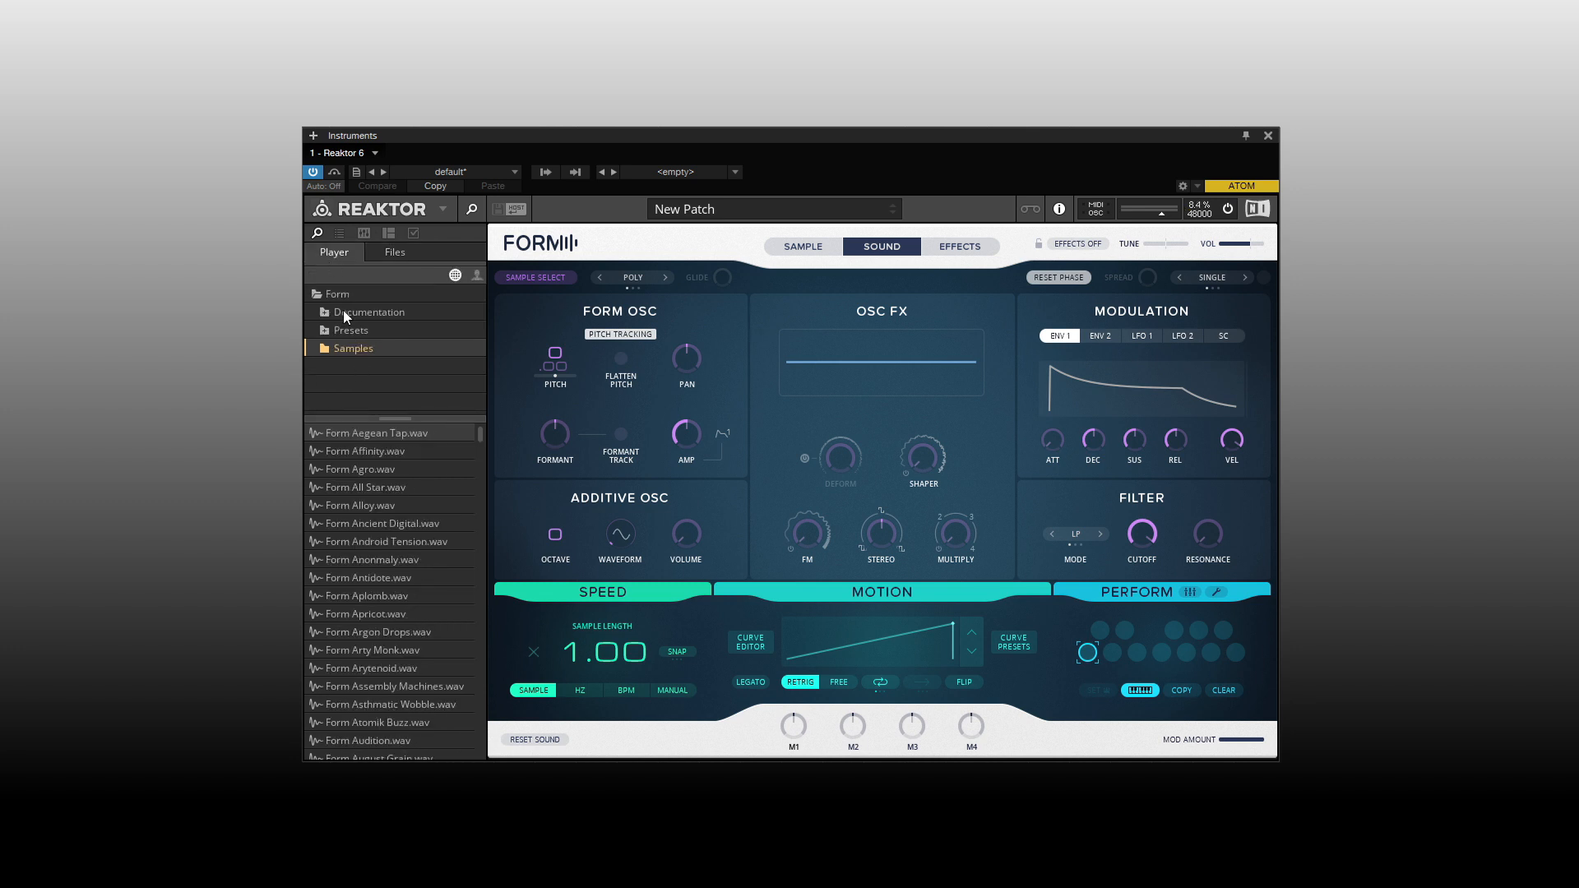
pyautogui.click(337, 295)
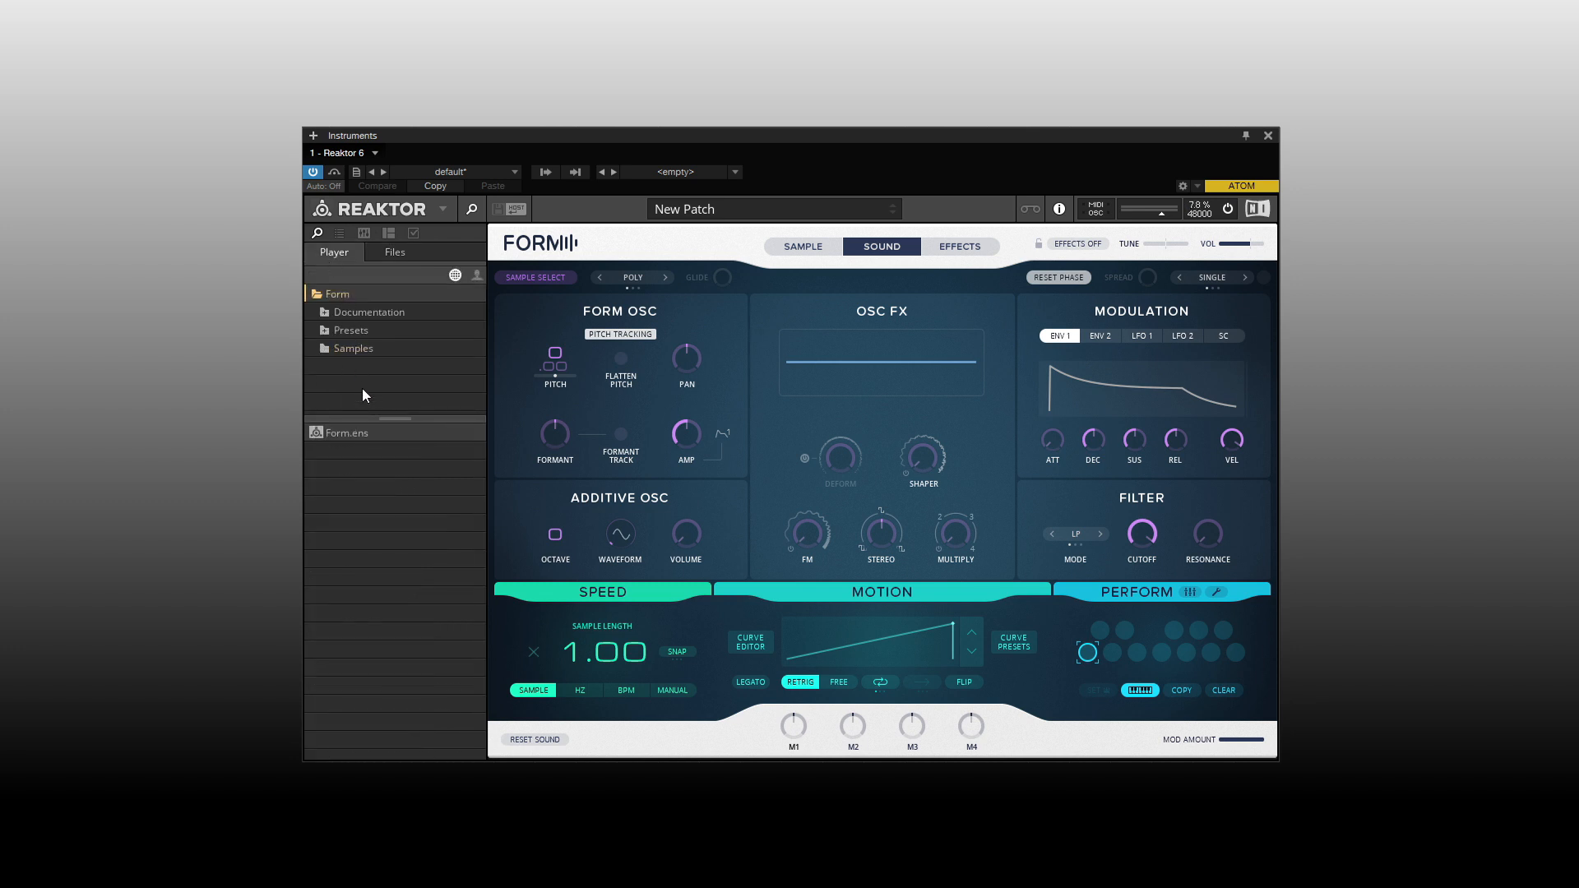
pyautogui.click(365, 350)
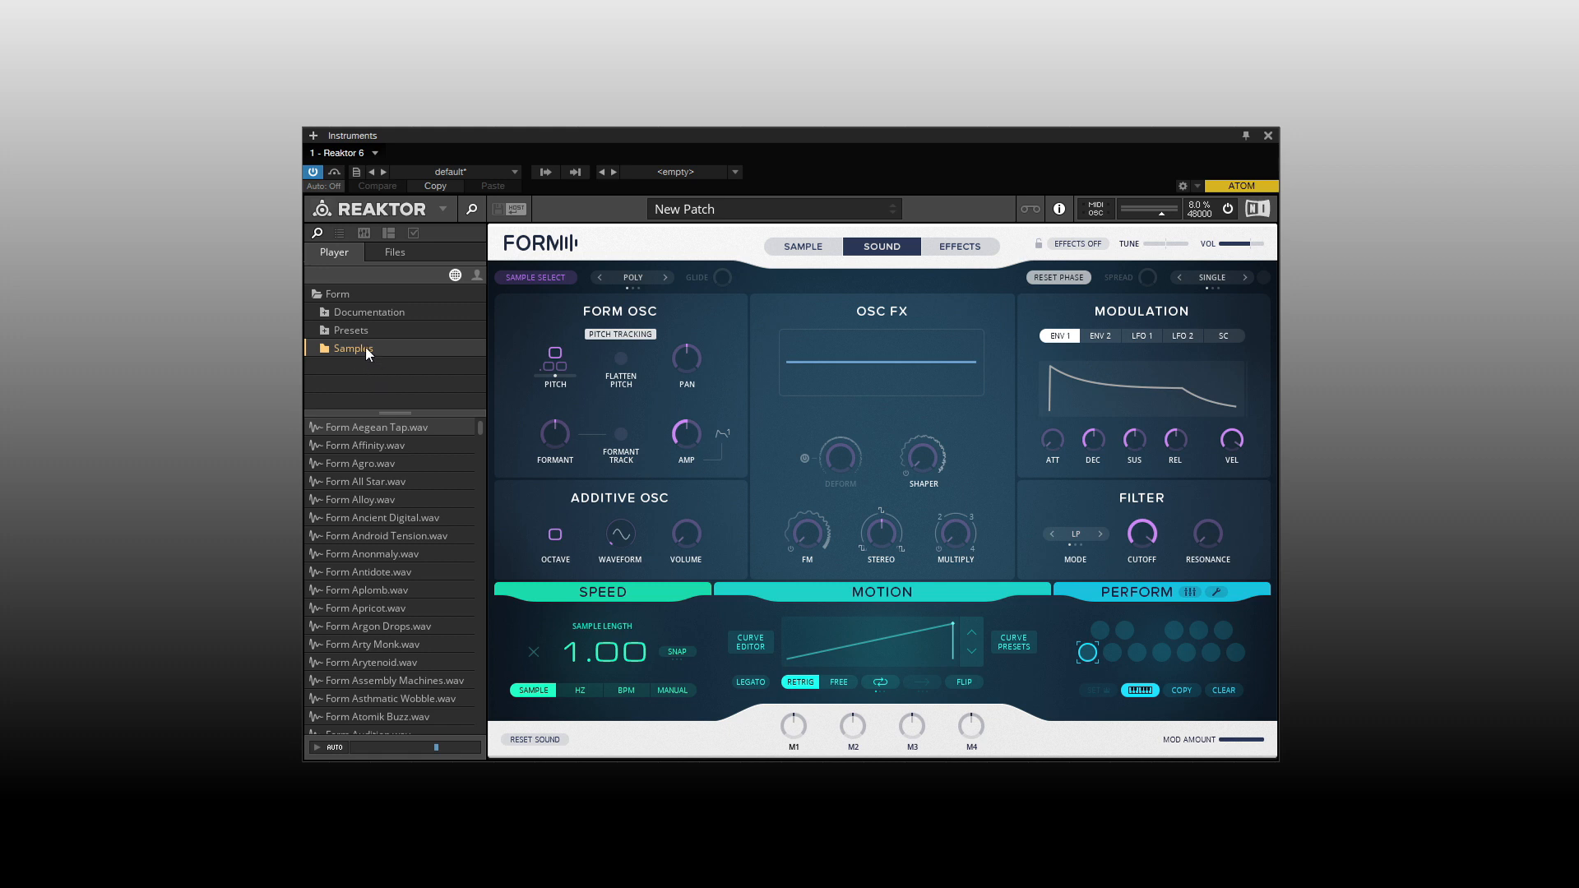
pyautogui.click(351, 331)
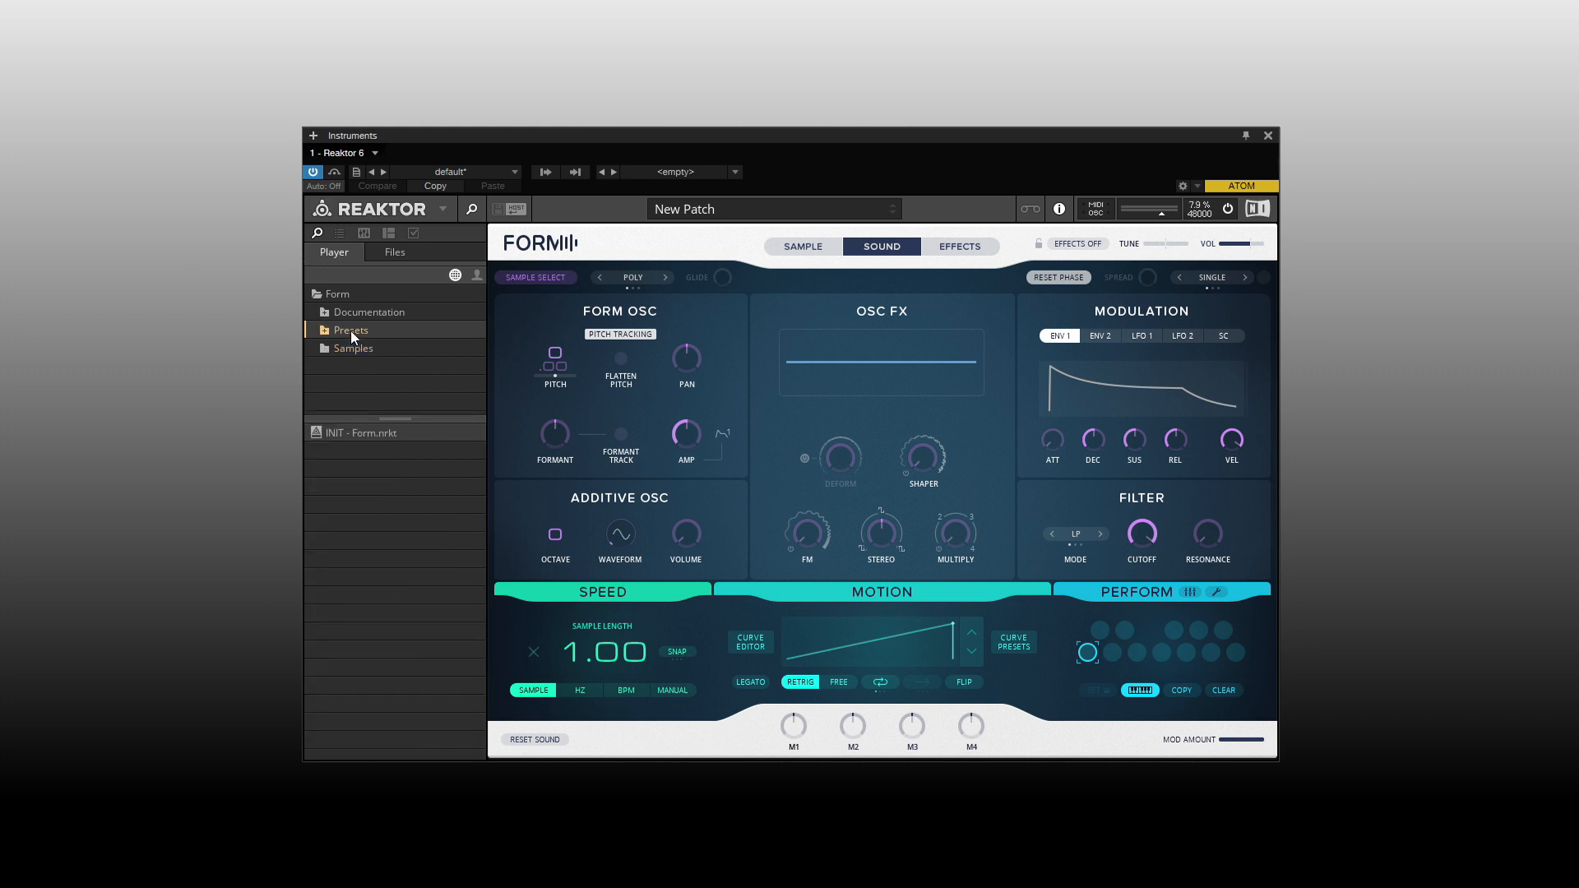
pyautogui.doubleClick(336, 431)
# Load the Agro snapshot from the factory Bass category
pyautogui.click(798, 206)
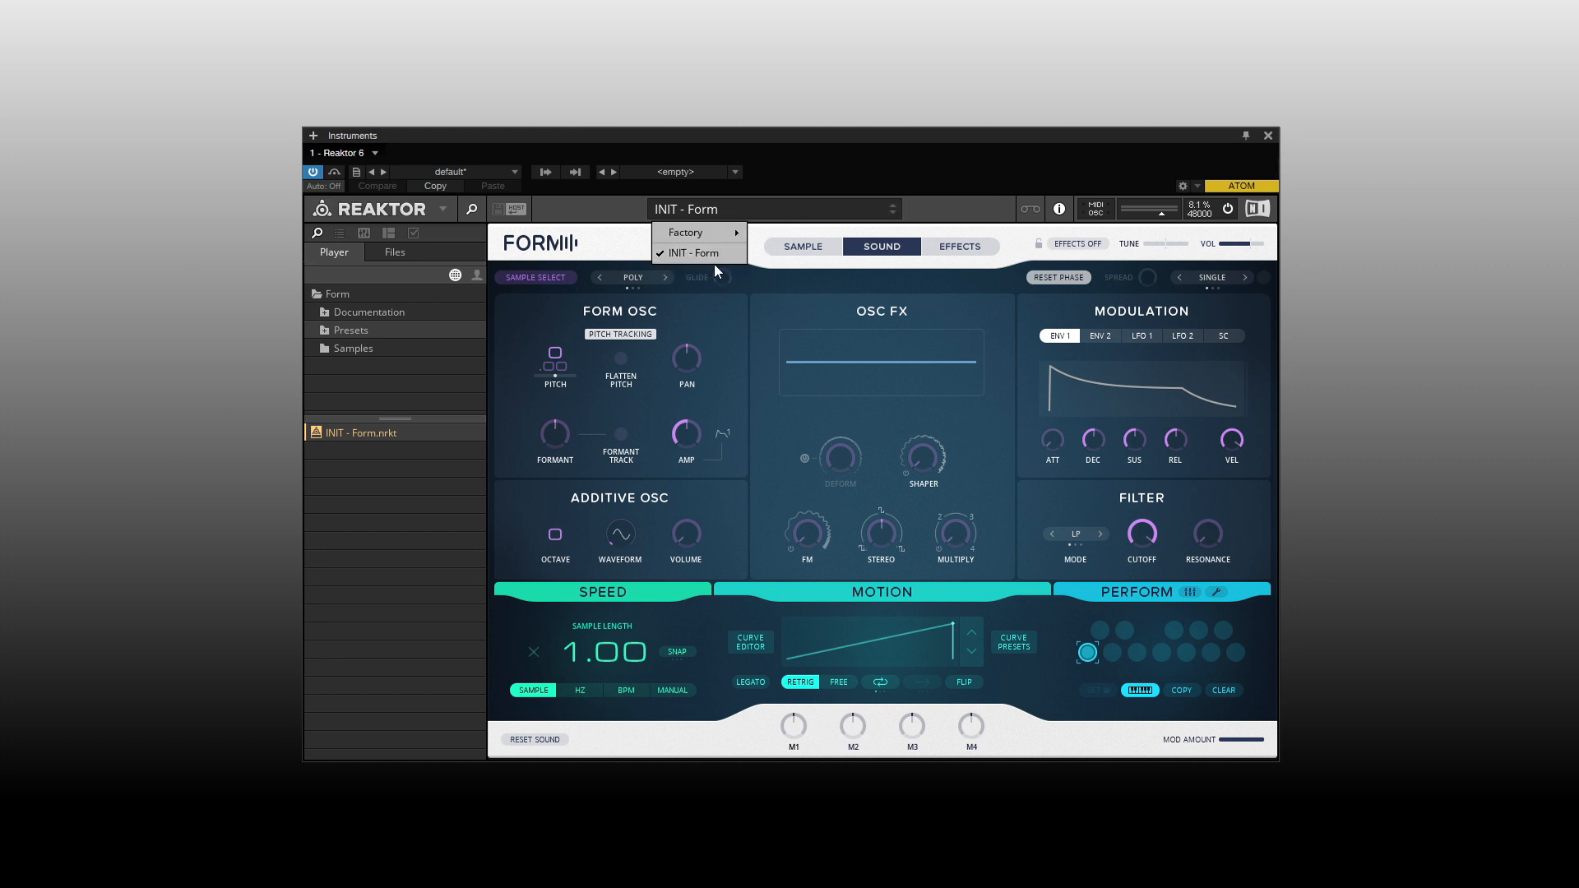
pyautogui.moveTo(707, 238)
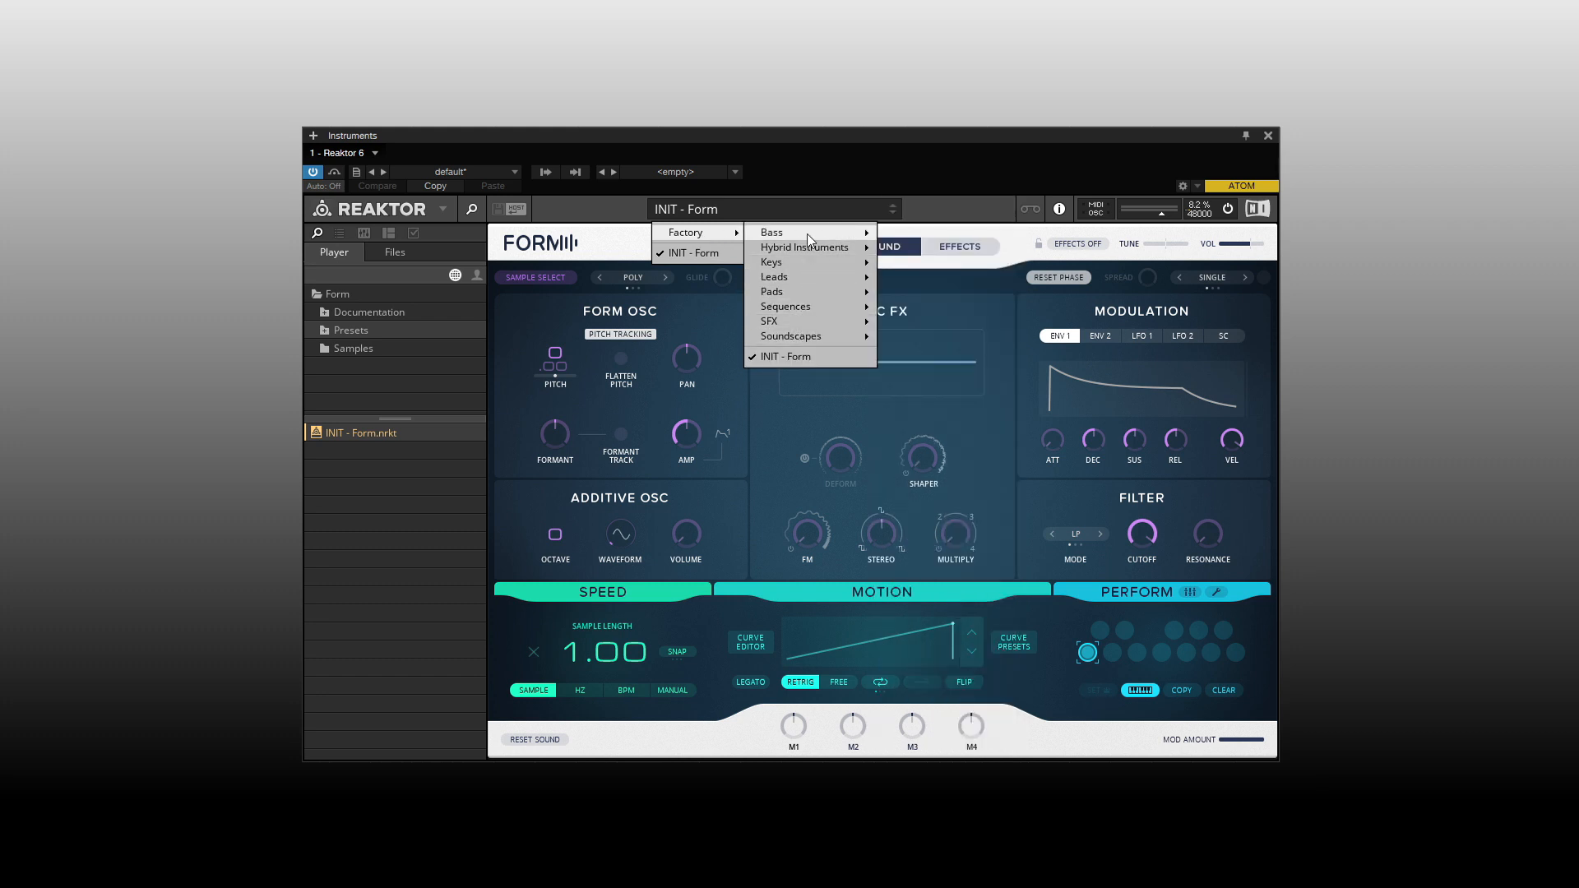
pyautogui.moveTo(857, 235)
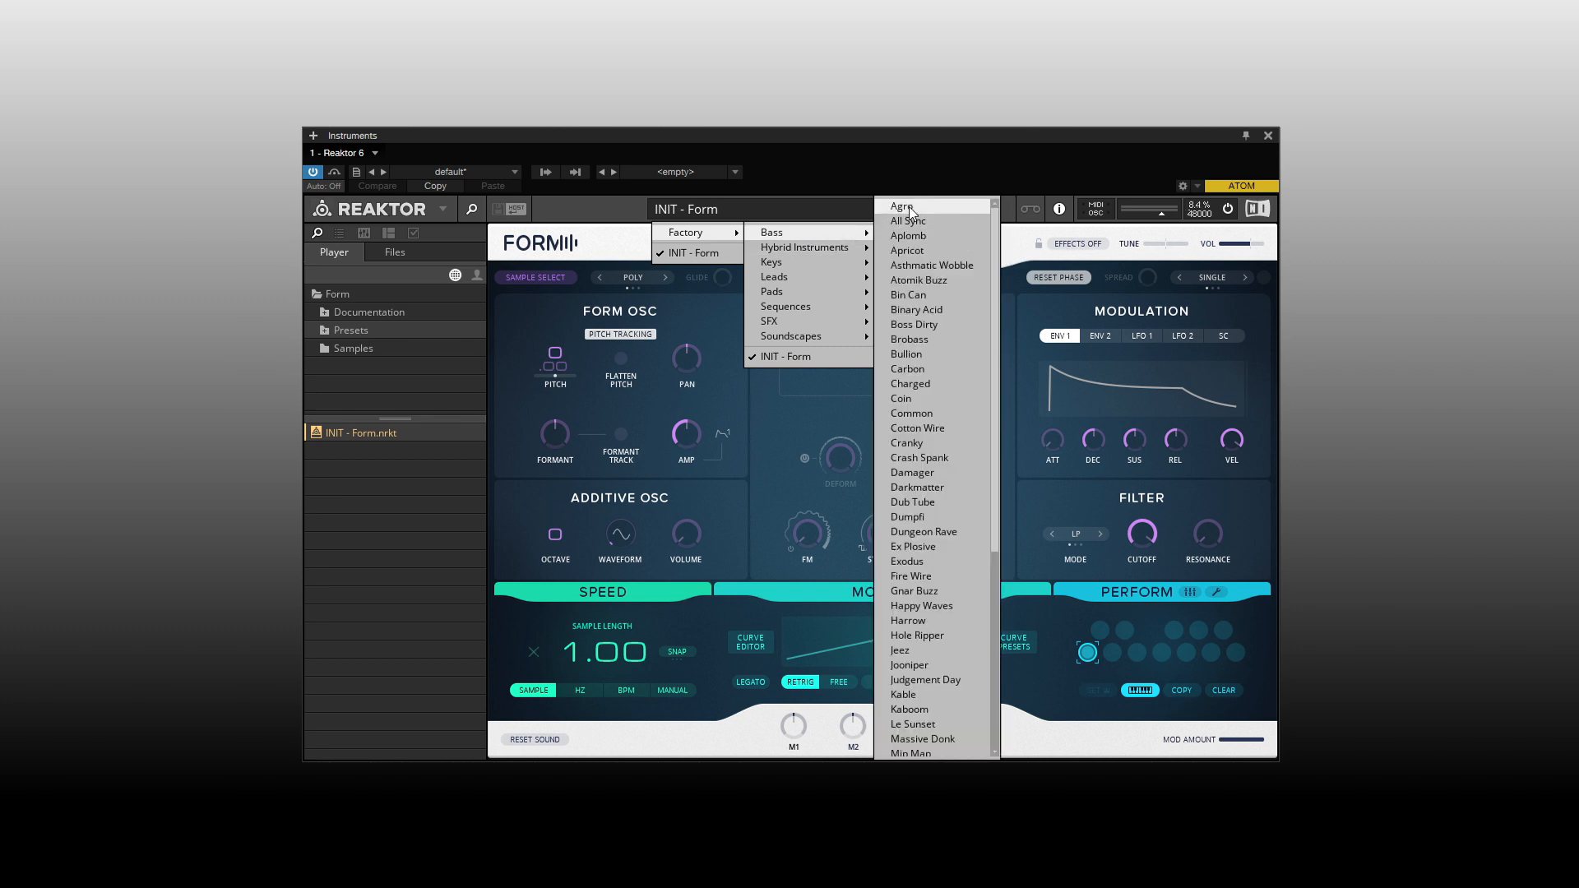
pyautogui.click(902, 207)
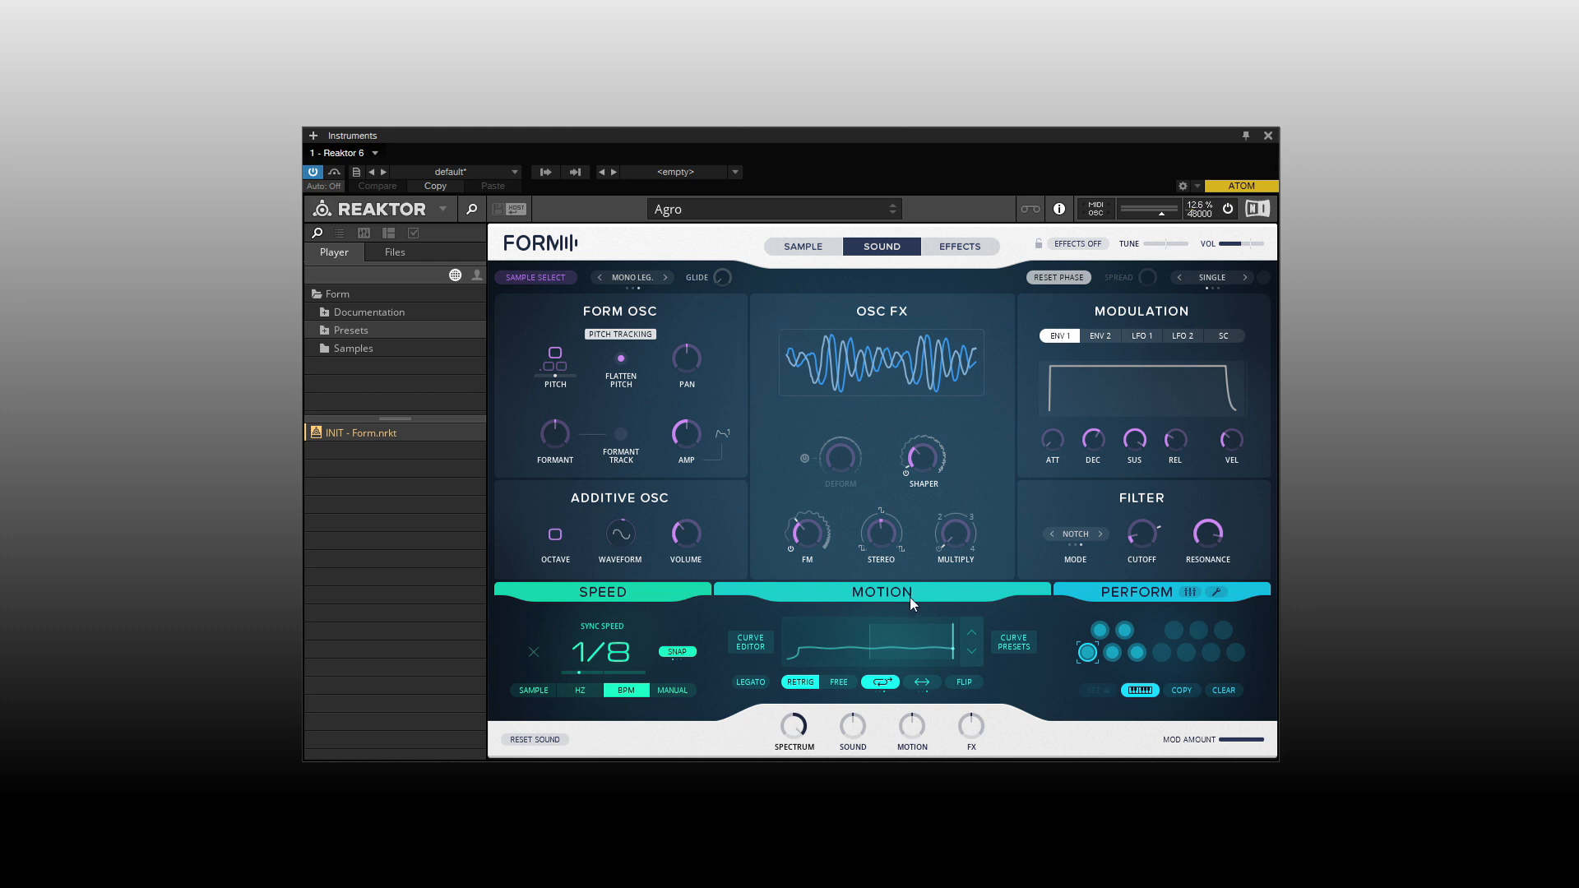
# Look through the Sample, Sound and Effects pages for Agro, return to Sample, and try the effects bypass
pyautogui.click(802, 248)
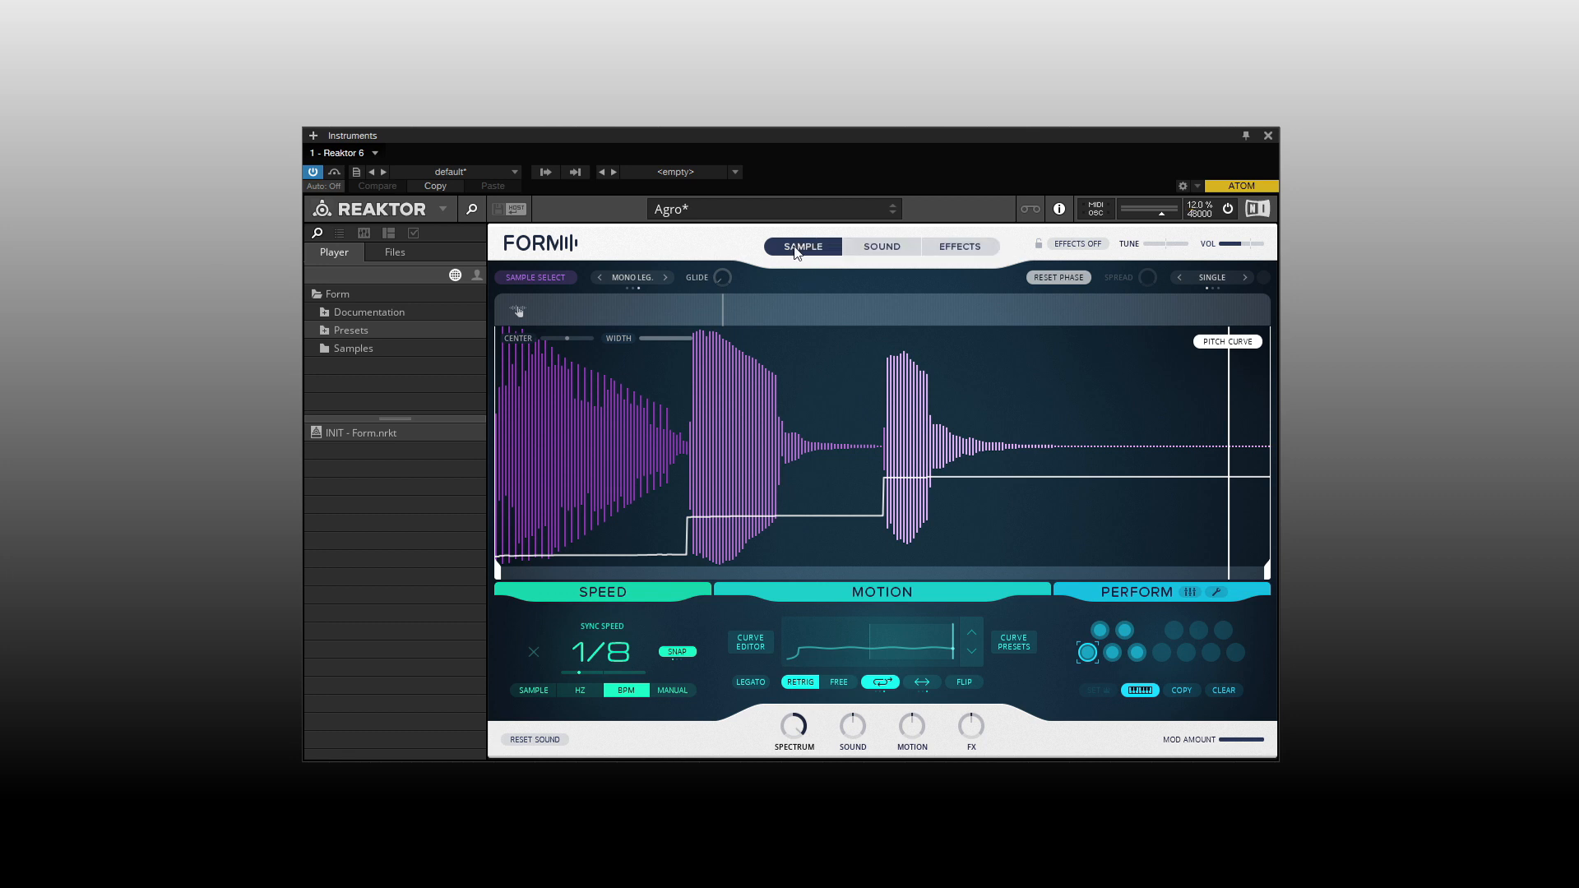
pyautogui.click(872, 256)
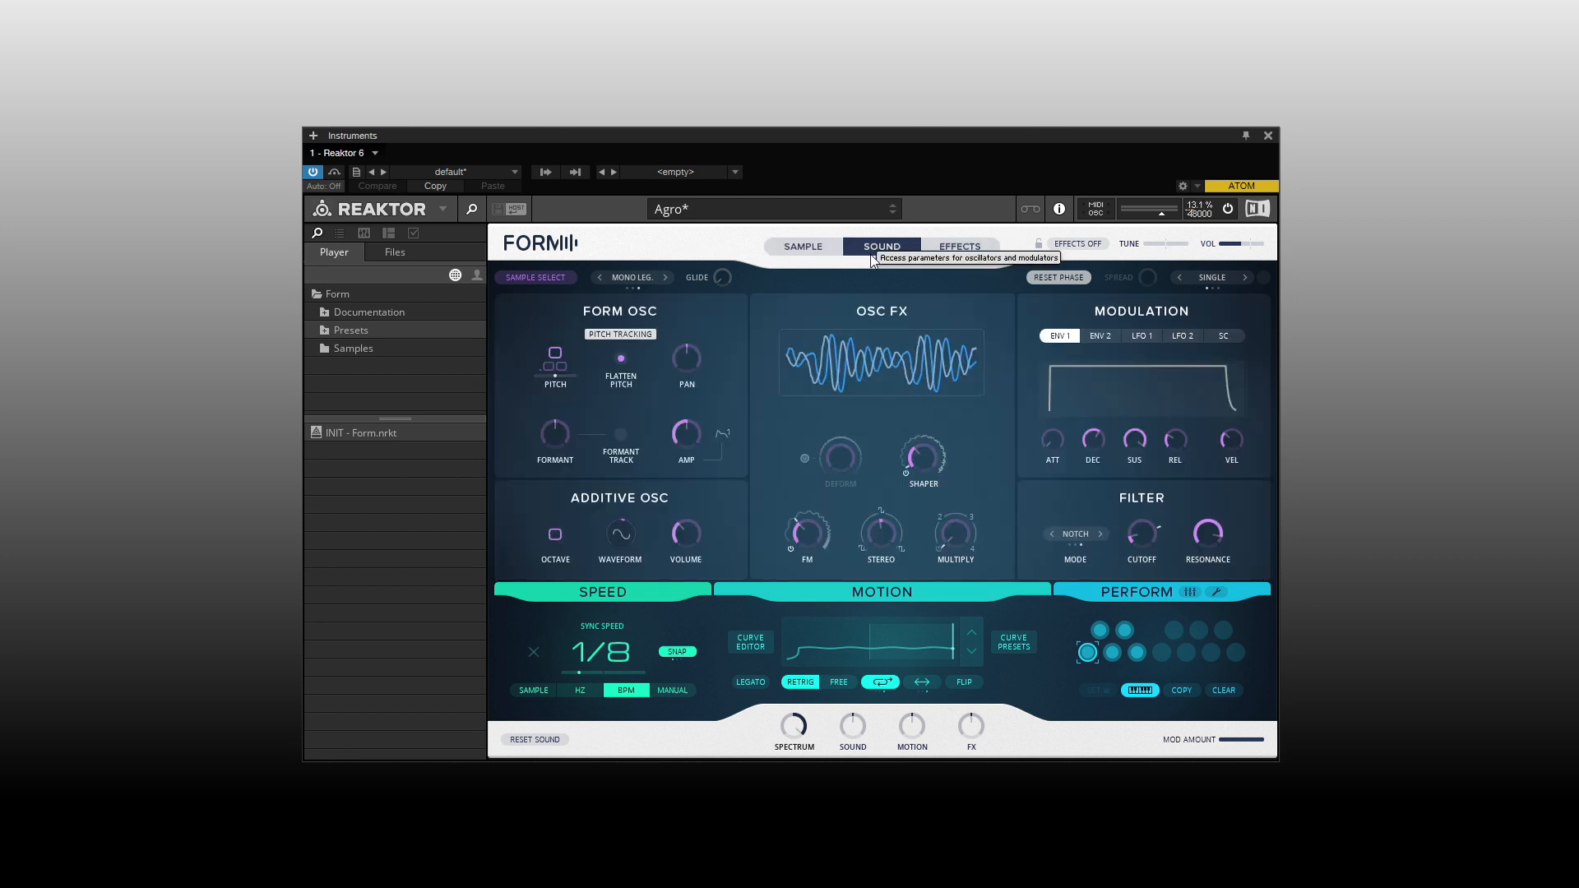
pyautogui.click(976, 251)
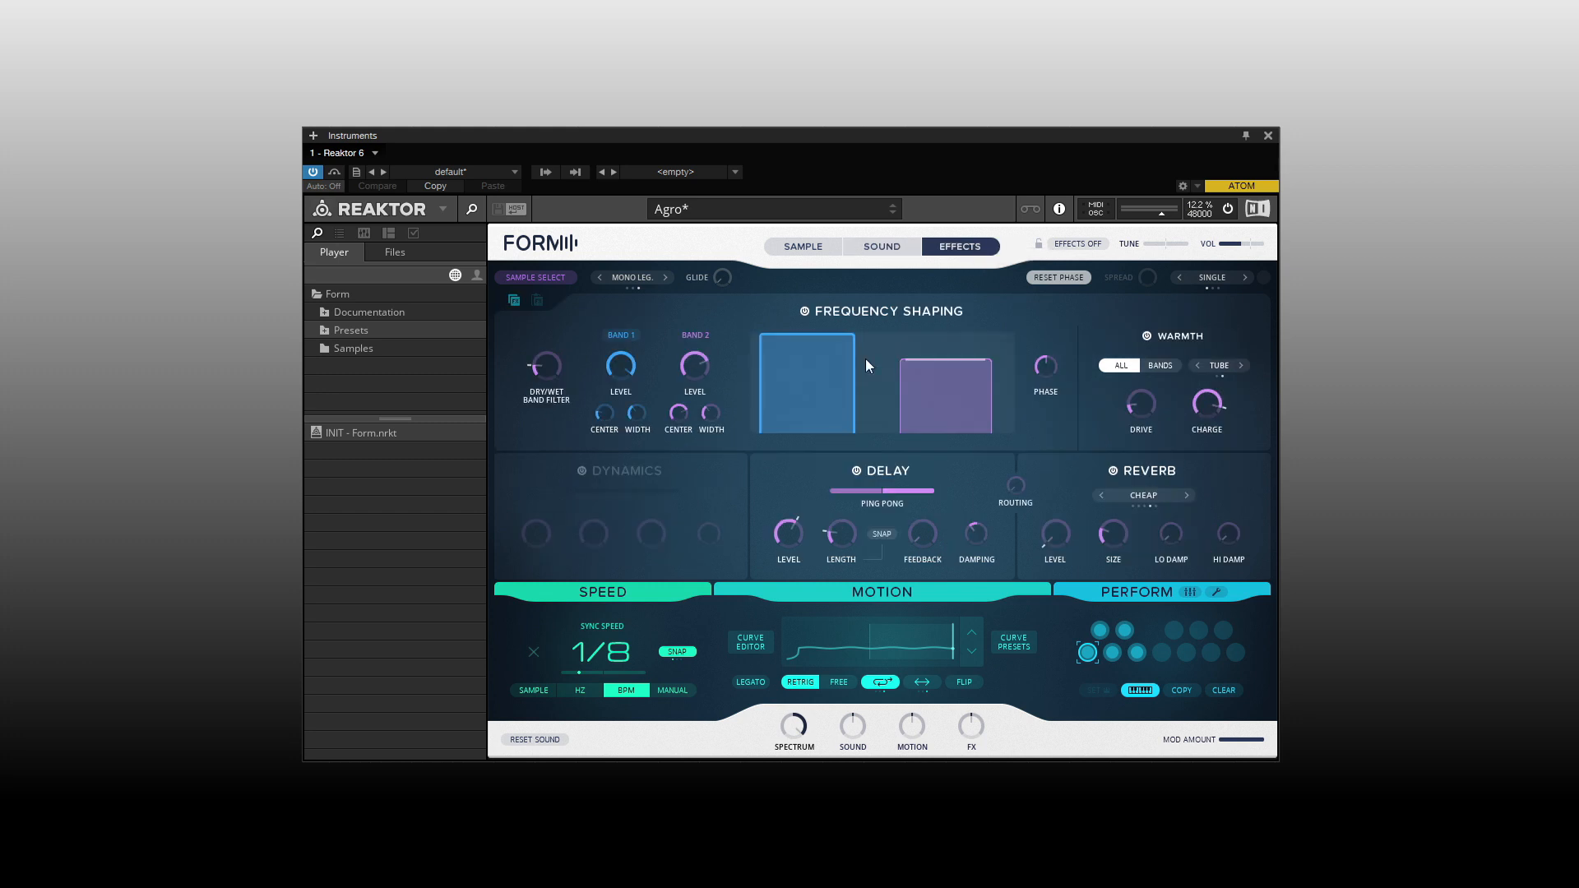
pyautogui.click(806, 251)
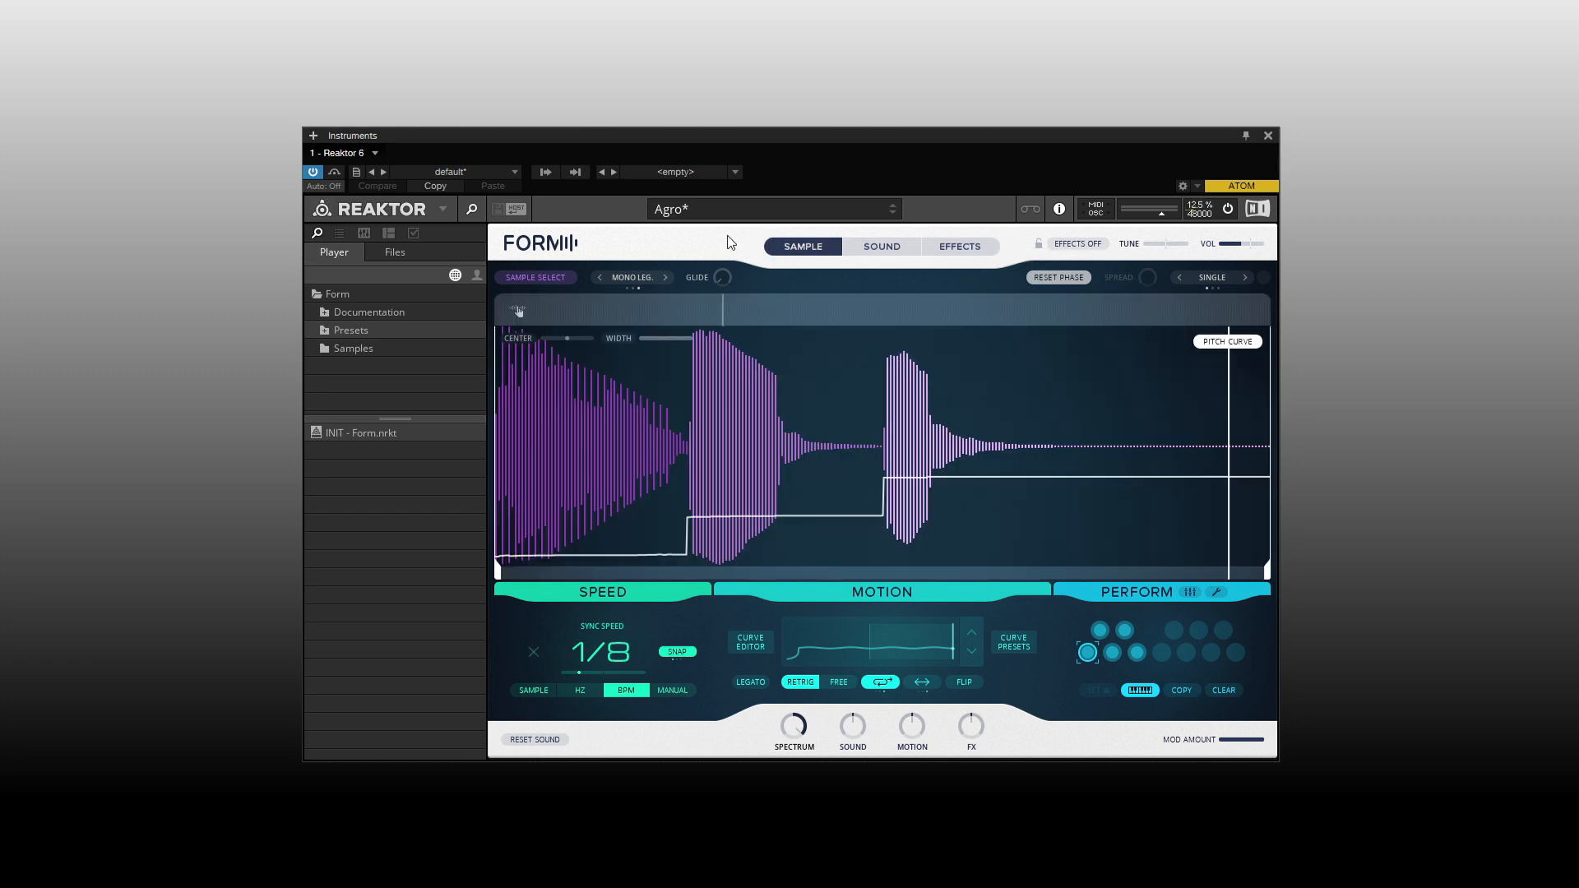
pyautogui.click(1078, 245)
# Preview Agro's sample in the sample selection view and return to the Sample page without loading it
pyautogui.click(536, 277)
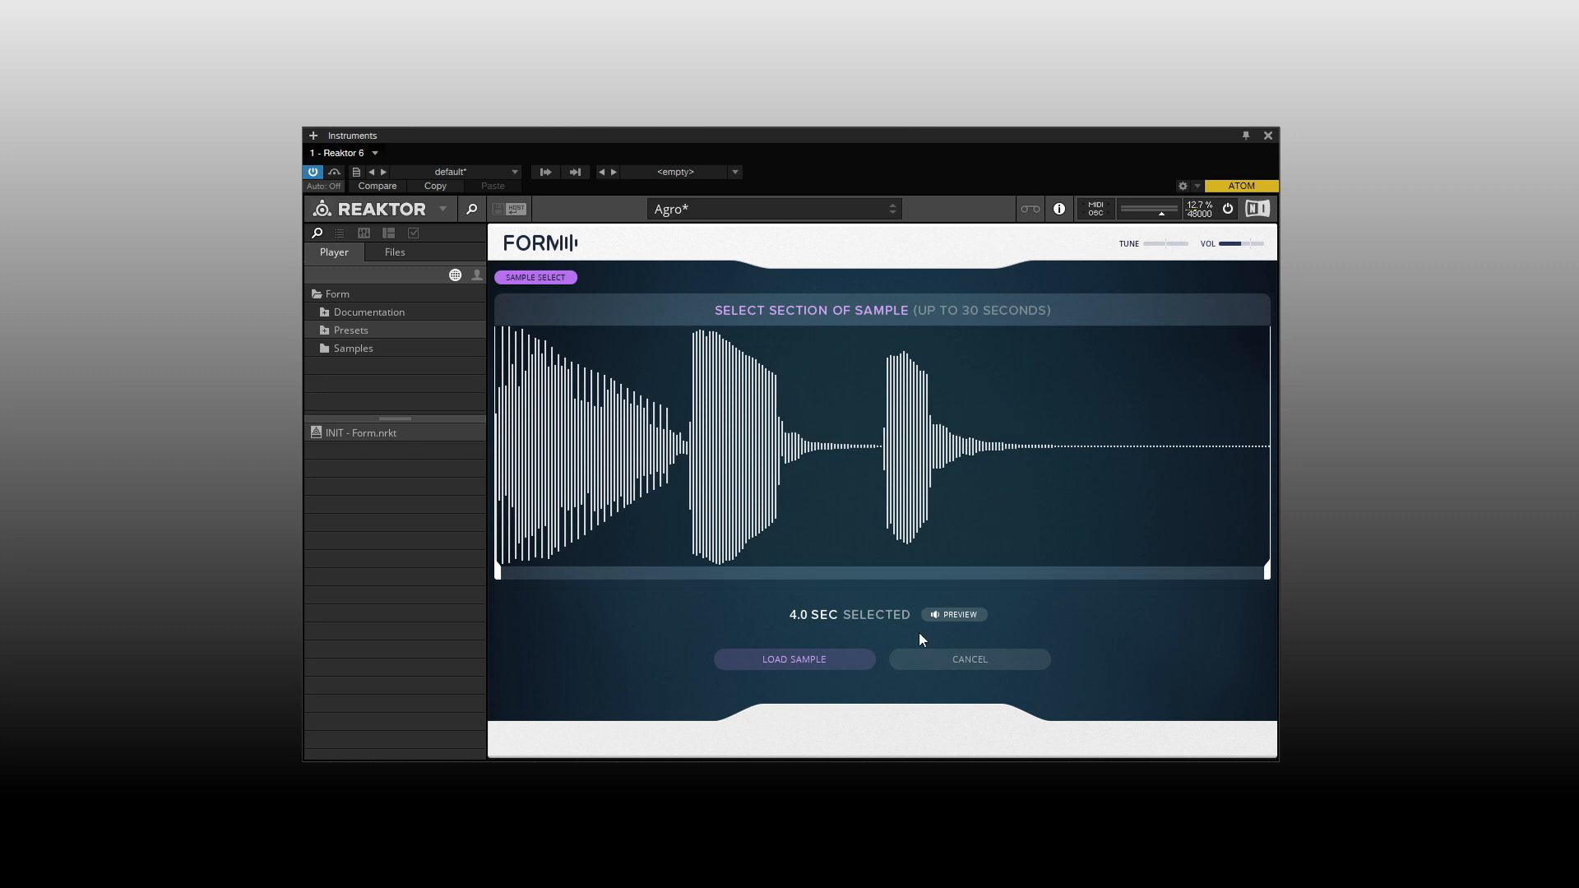
pyautogui.click(964, 616)
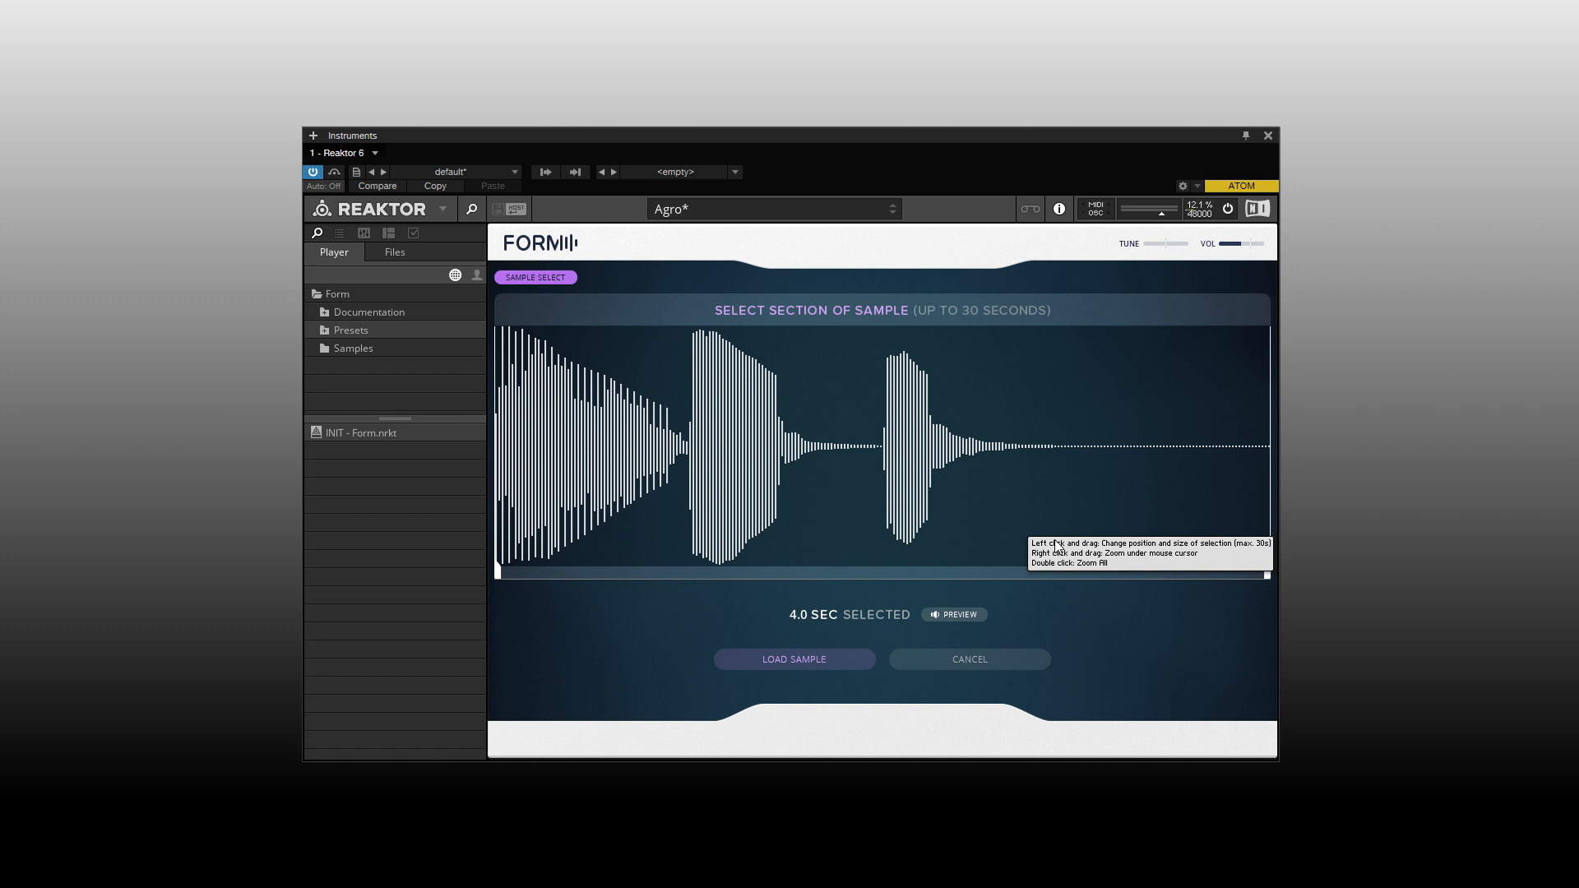
pyautogui.click(543, 278)
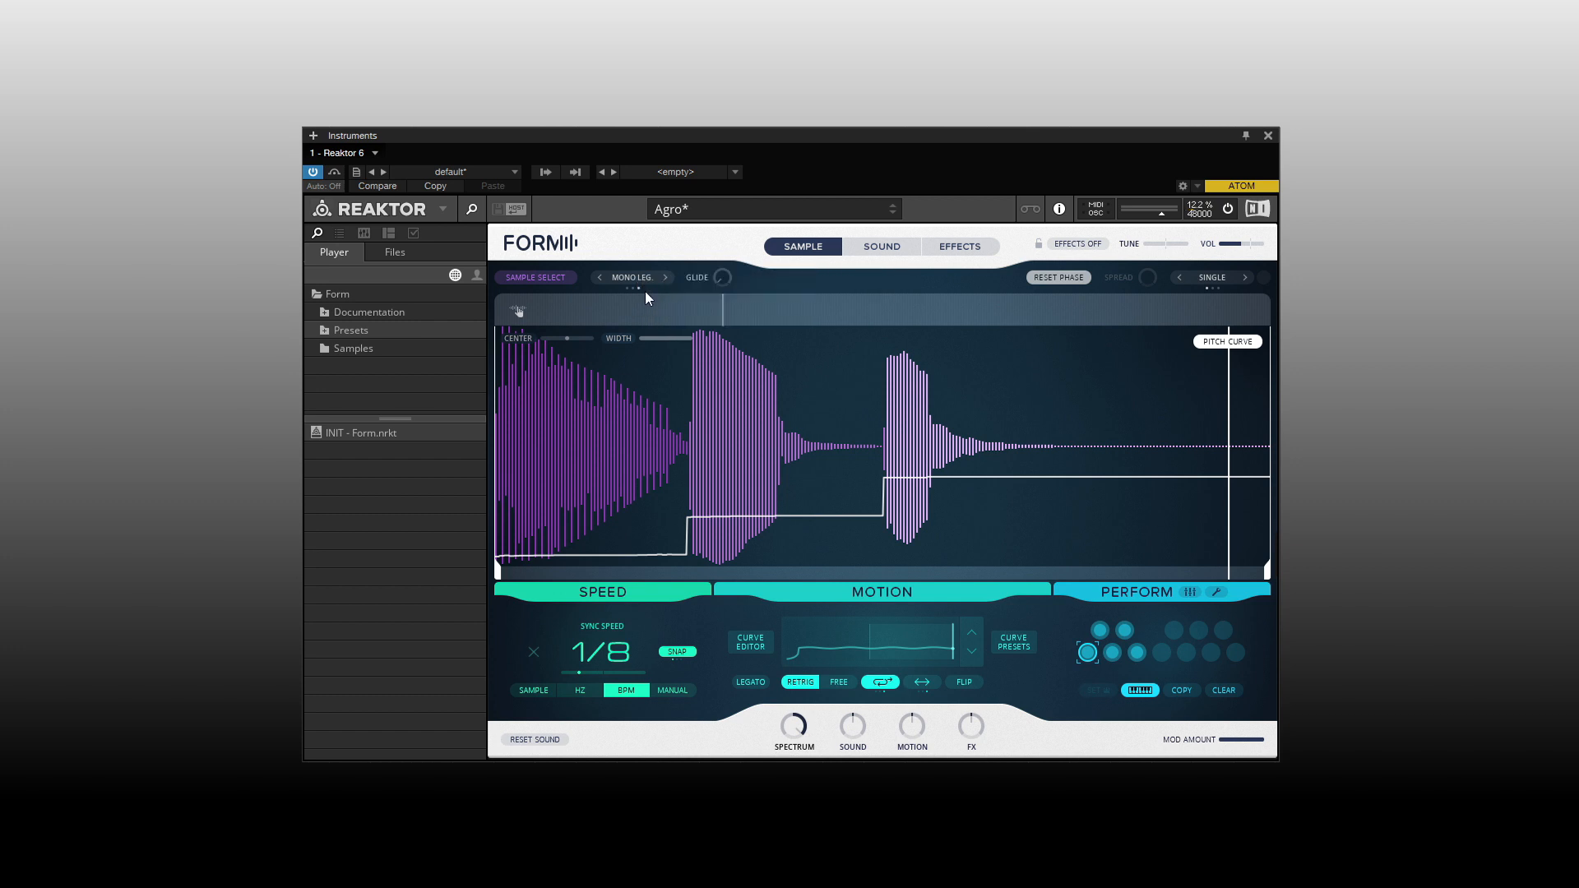
# Cycle the voicing mode through Poly and Mono Retrig back to Mono Leg
pyautogui.click(666, 278)
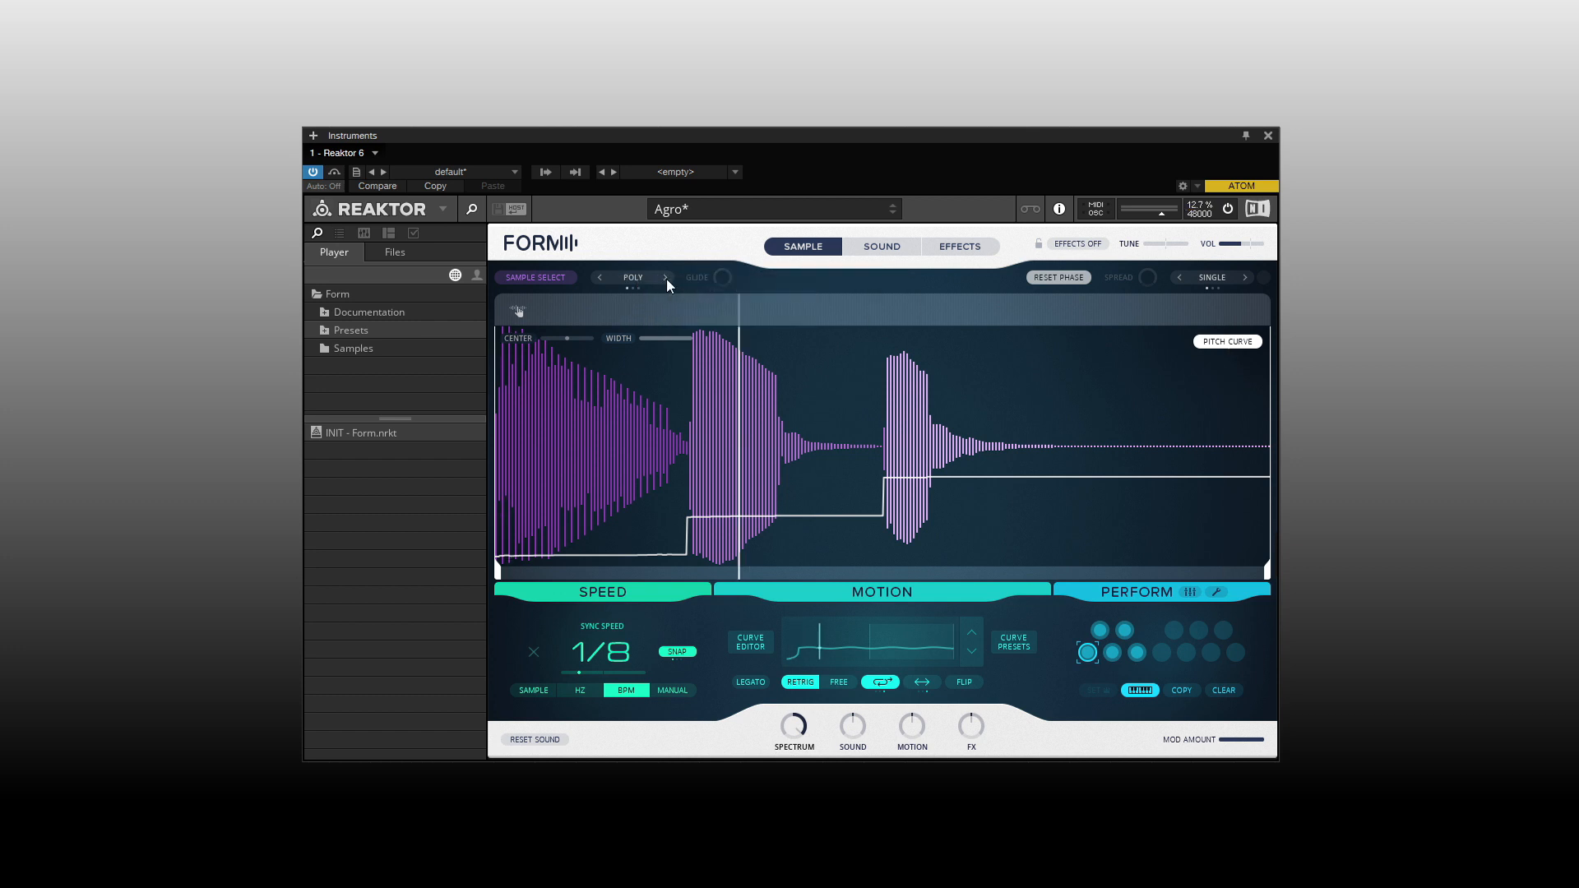
pyautogui.click(666, 278)
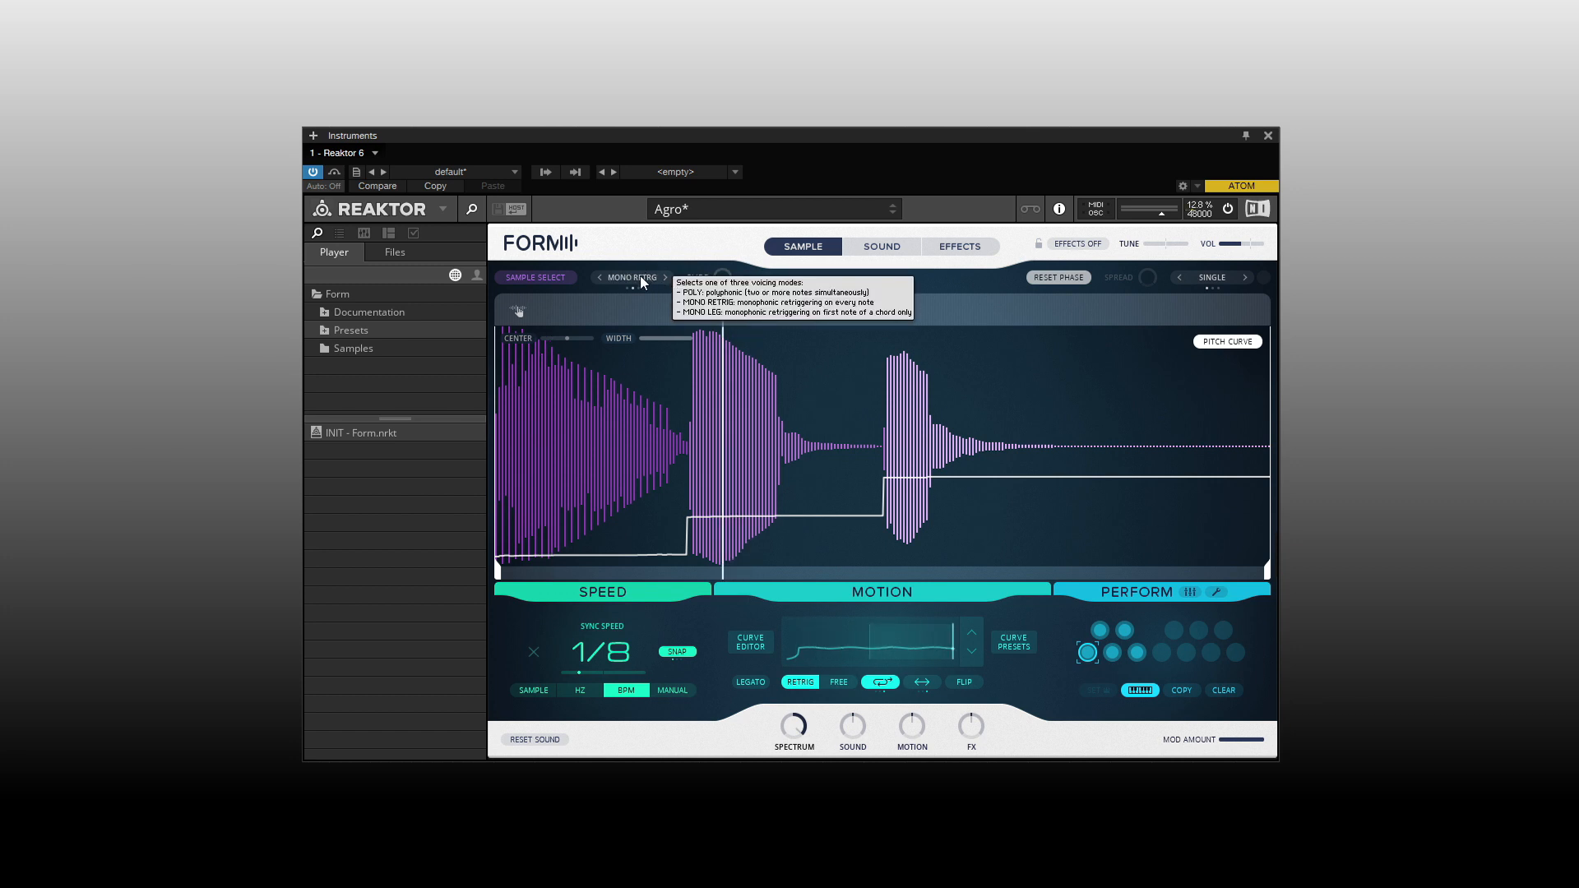
pyautogui.click(638, 277)
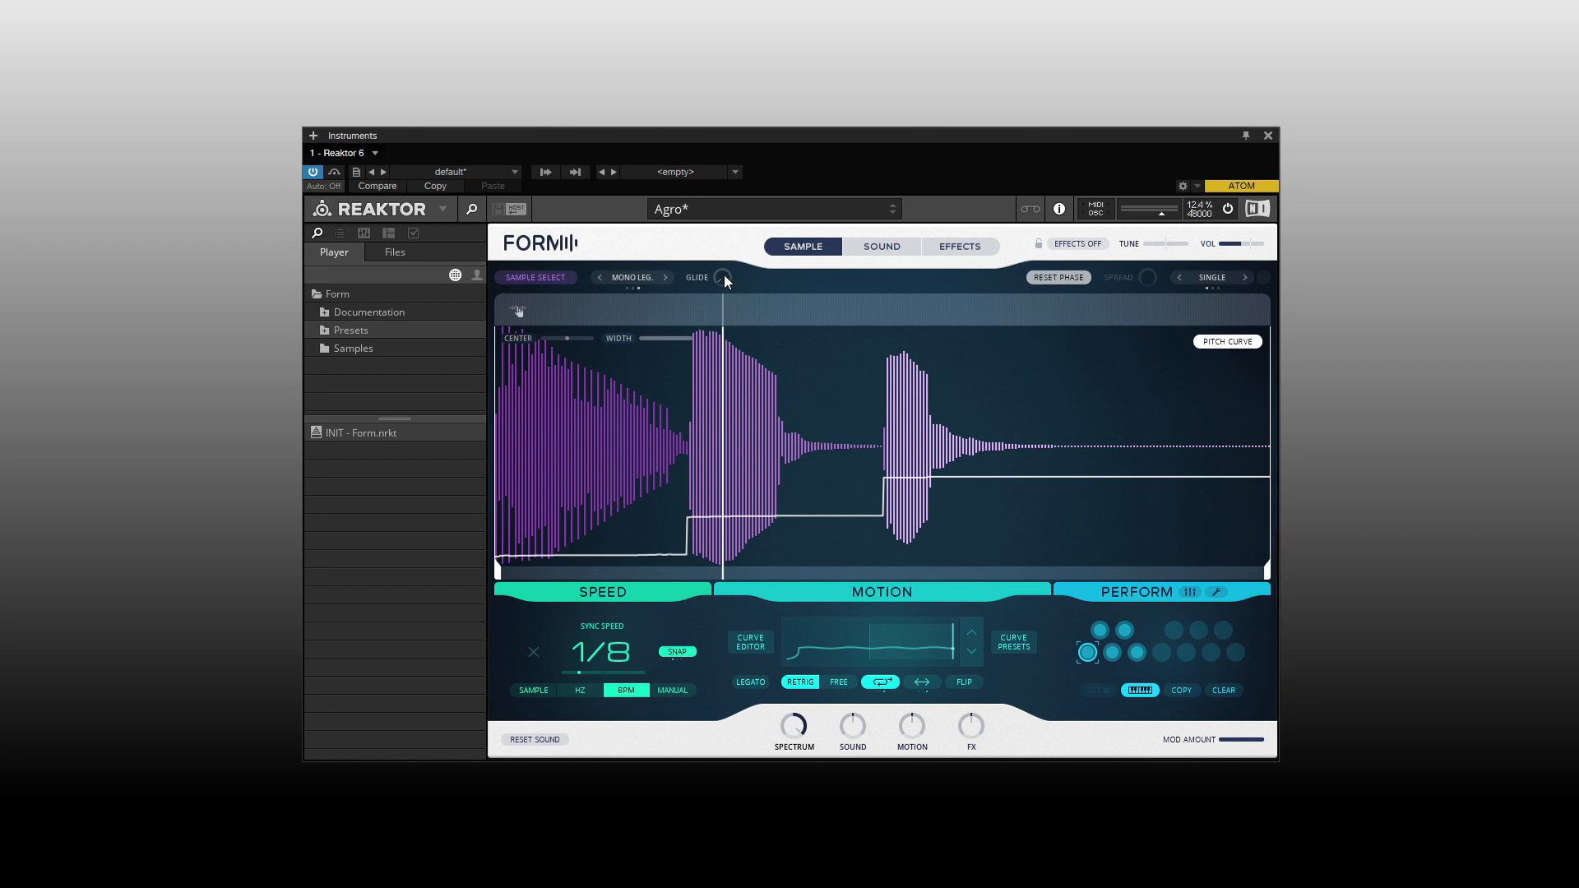
# Raise the glide amount and change the voicing mode to Poly
pyautogui.moveTo(723, 276); pyautogui.dragTo(717, 186)
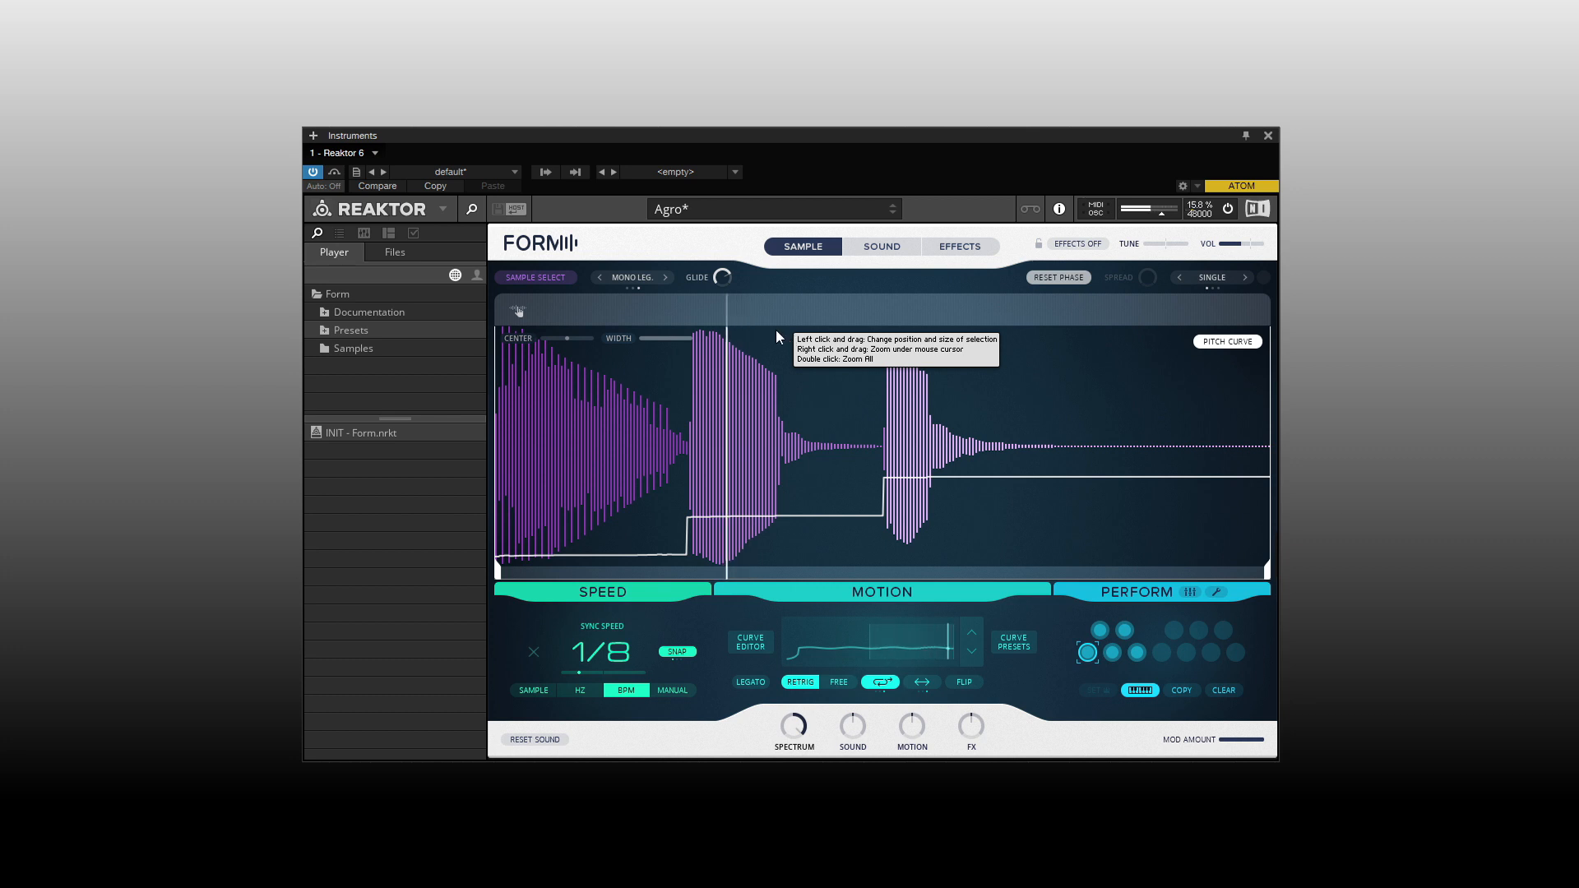
pyautogui.click(664, 277)
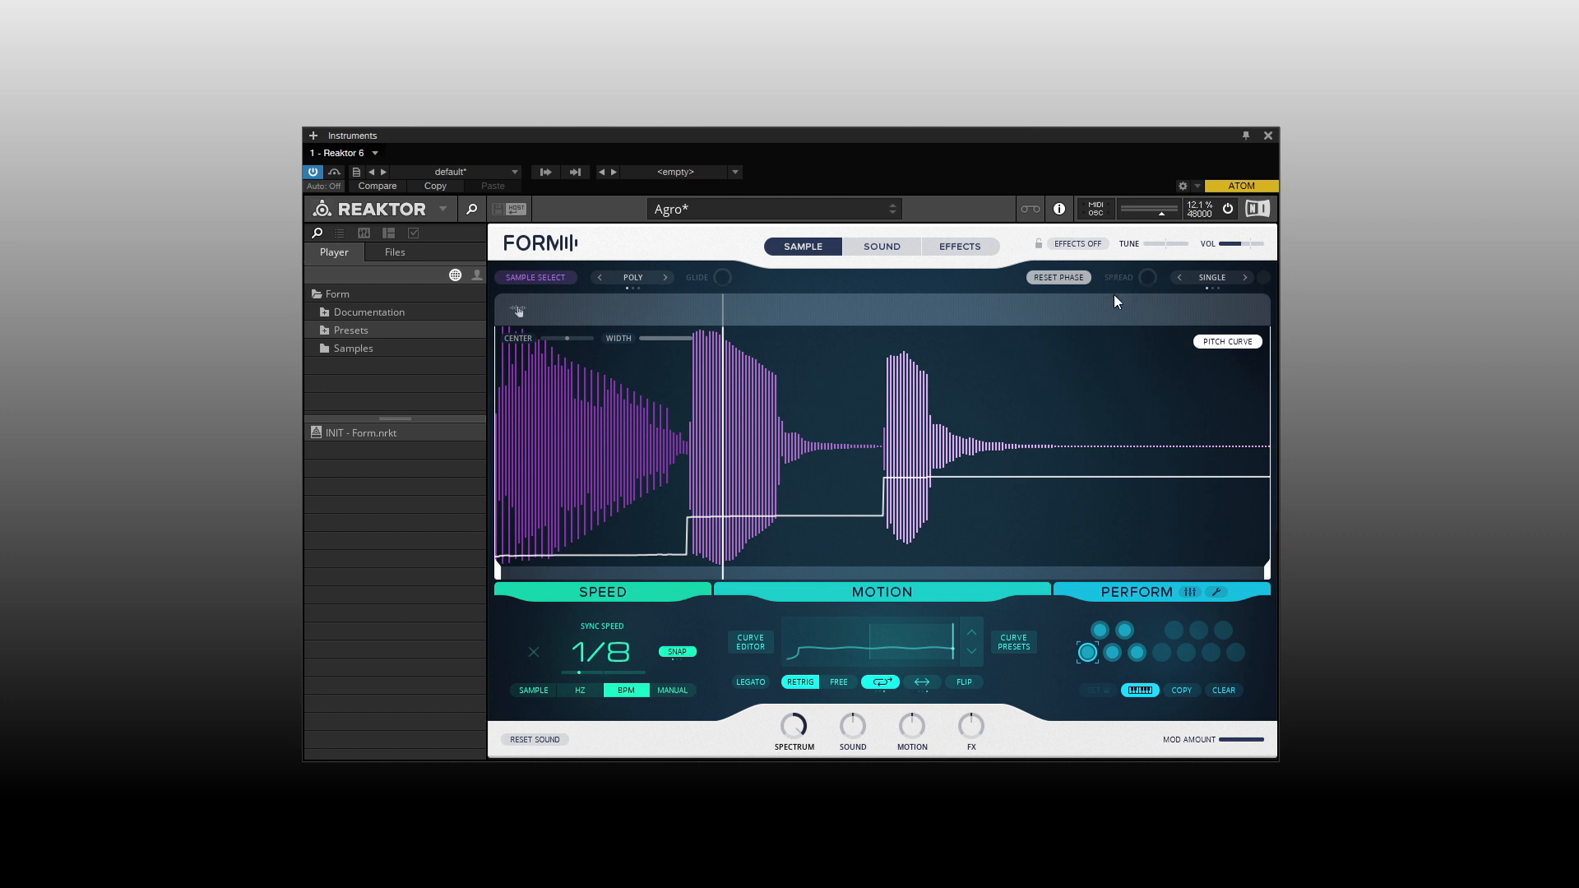
# Try Multi Mode in place of Single, and return the setting to Single
pyautogui.click(1215, 278)
pyautogui.click(1215, 274)
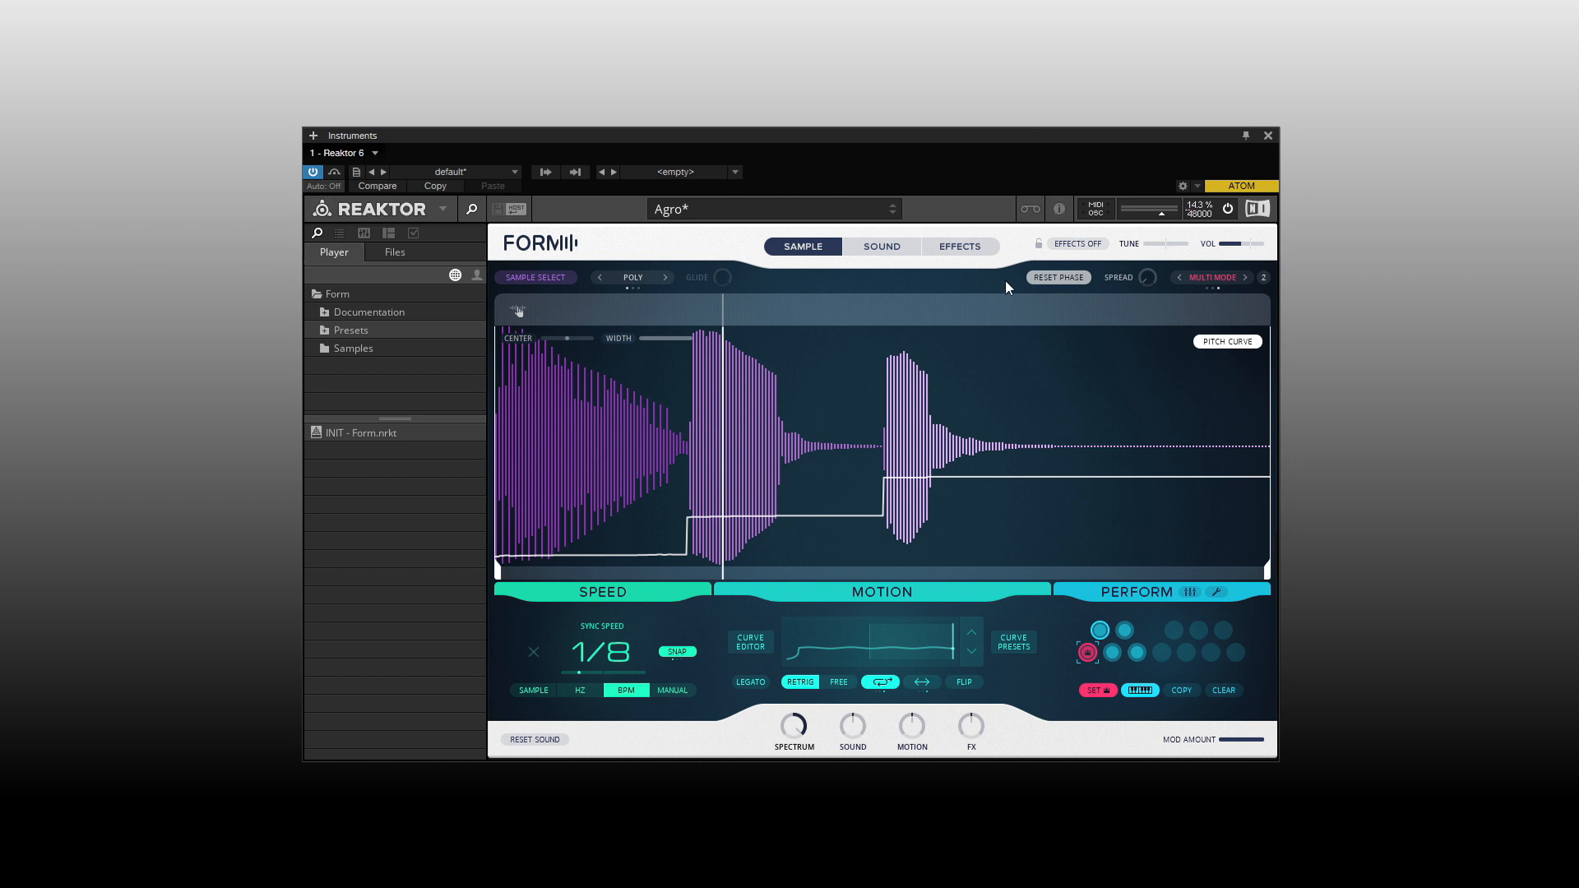
pyautogui.click(1220, 277)
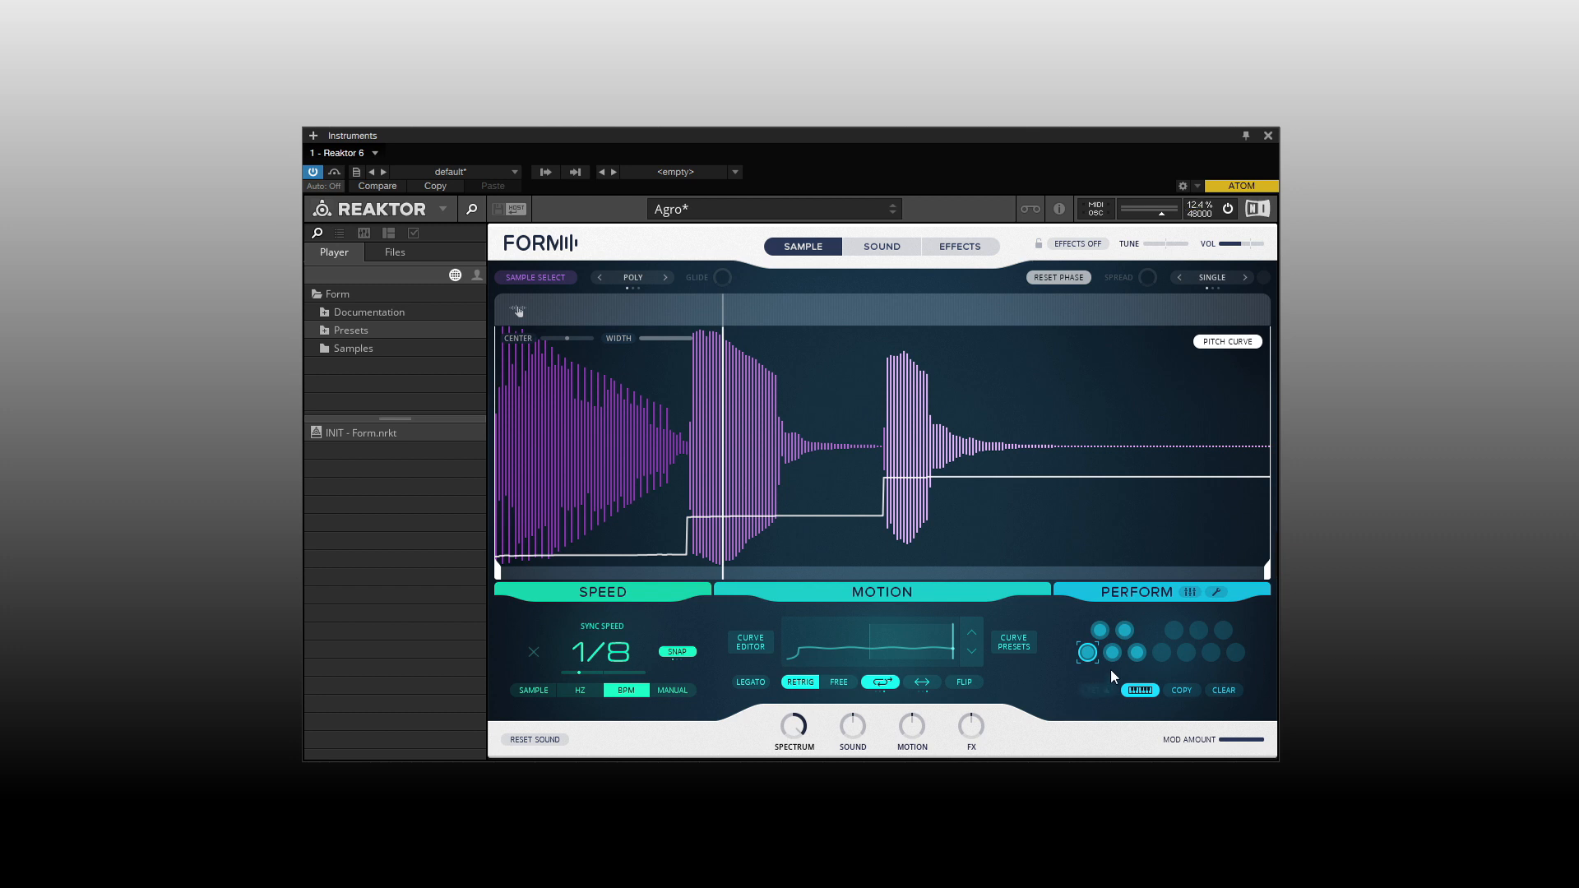
# Audition several stored motion curves in the Perform section and return to the first one
pyautogui.click(1101, 627)
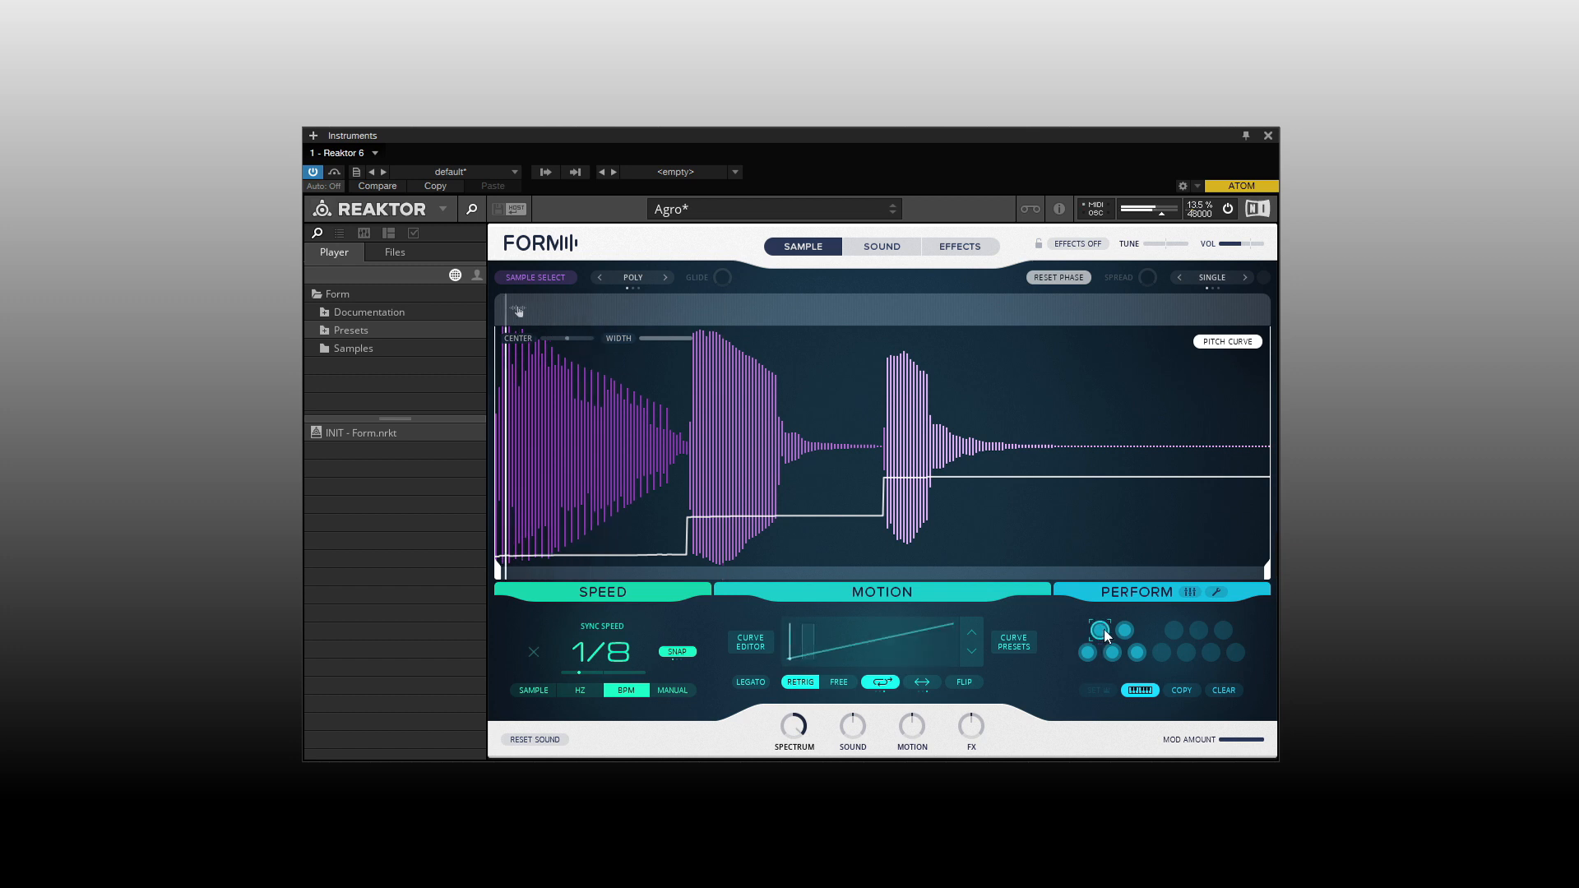
pyautogui.click(1126, 633)
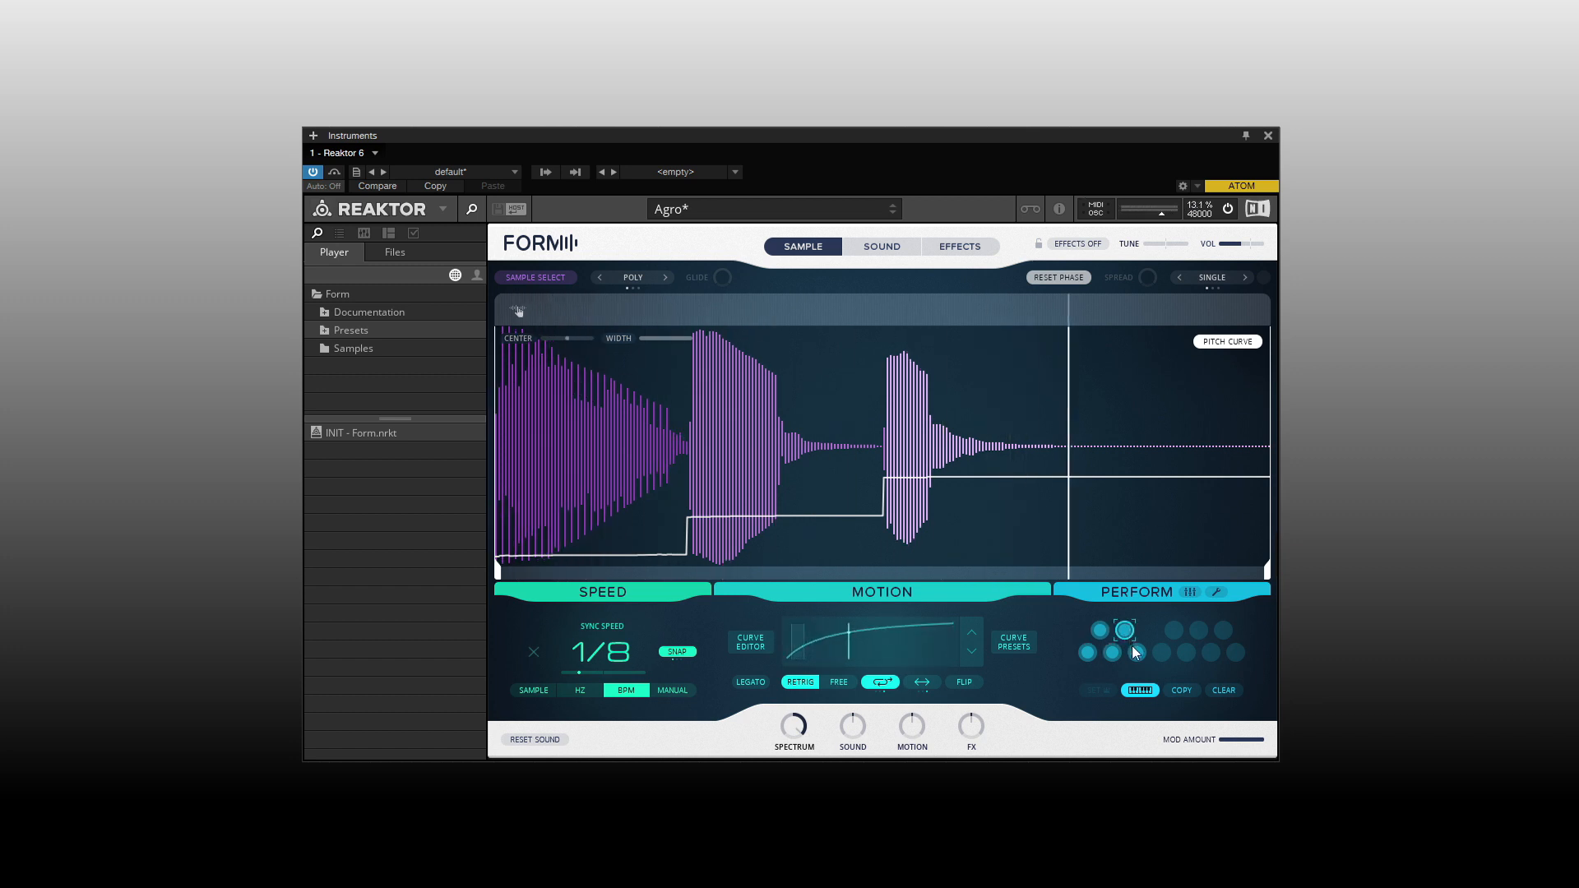
pyautogui.click(1136, 652)
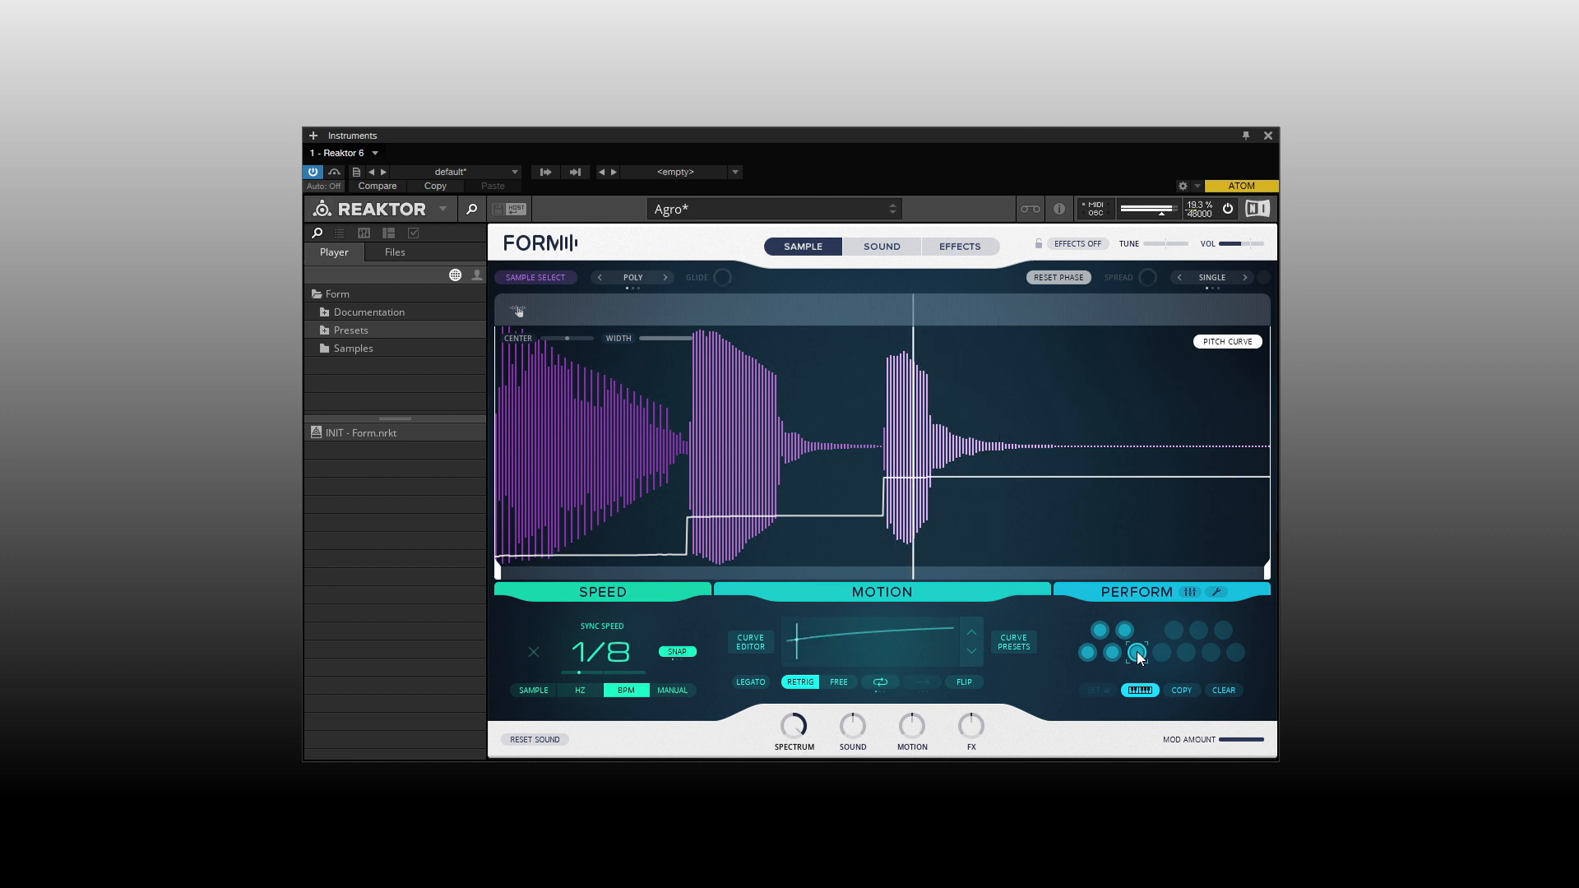
pyautogui.click(1083, 652)
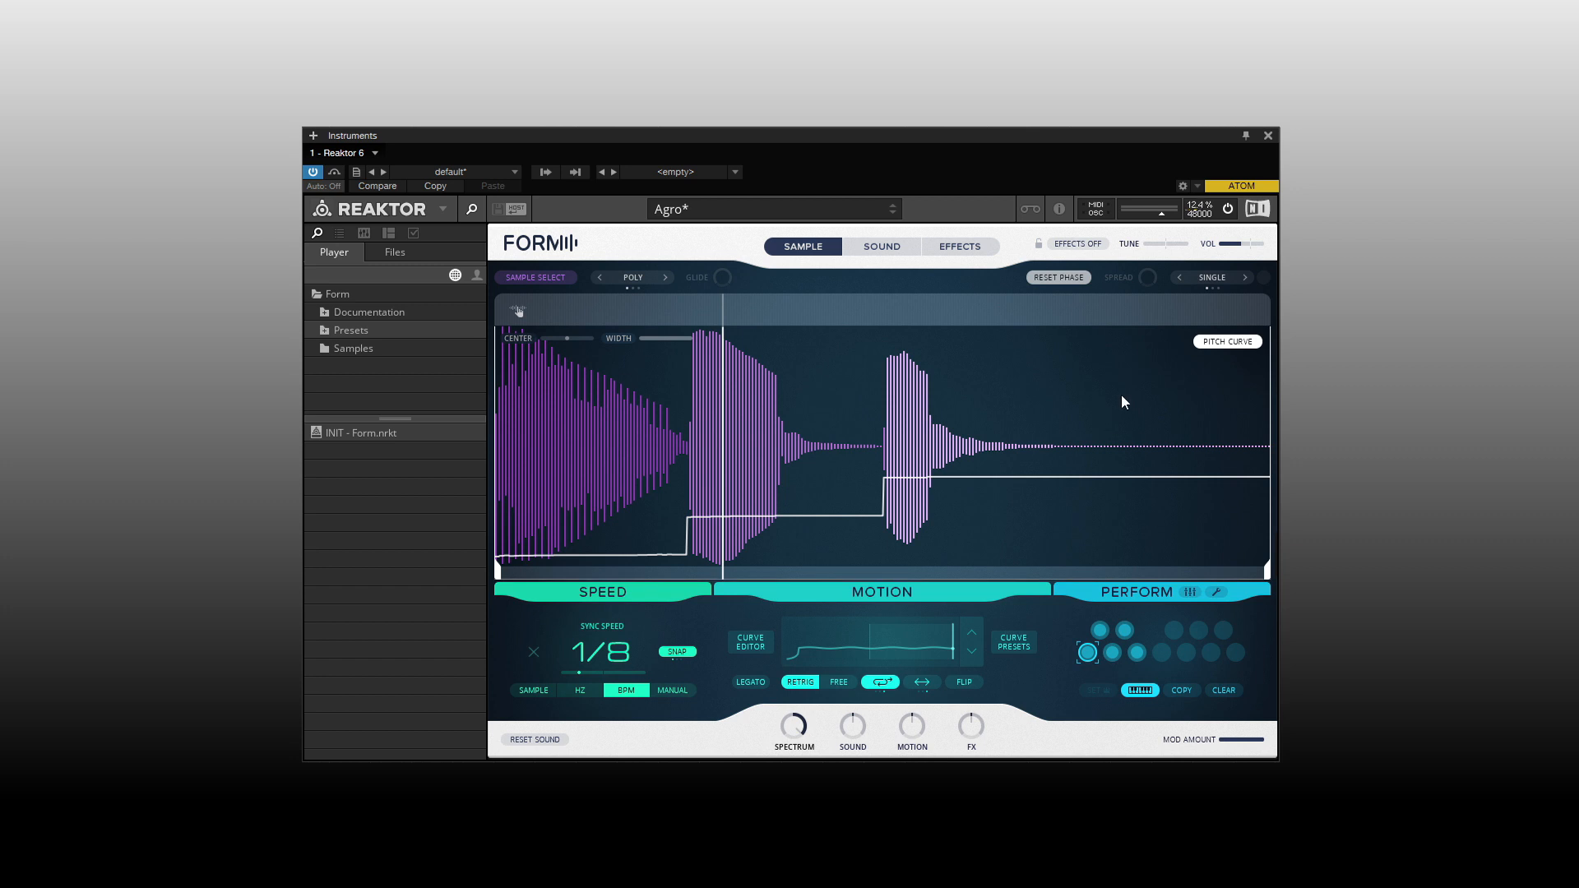
# Switch from Single to Multi Mode and set its voice number to 3
pyautogui.click(1210, 280)
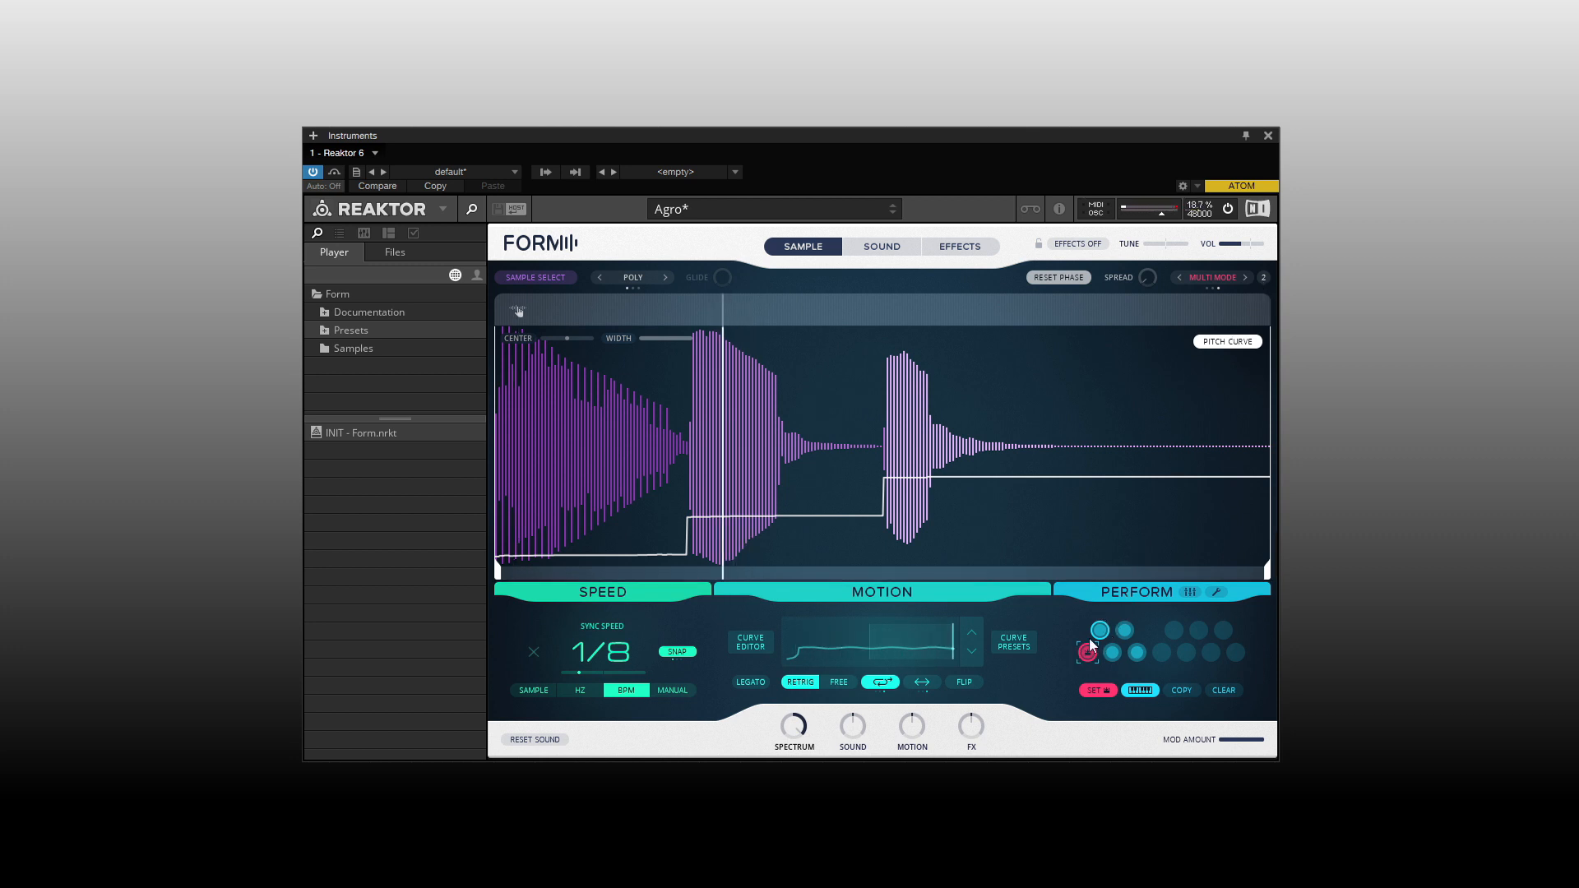
pyautogui.click(1262, 278)
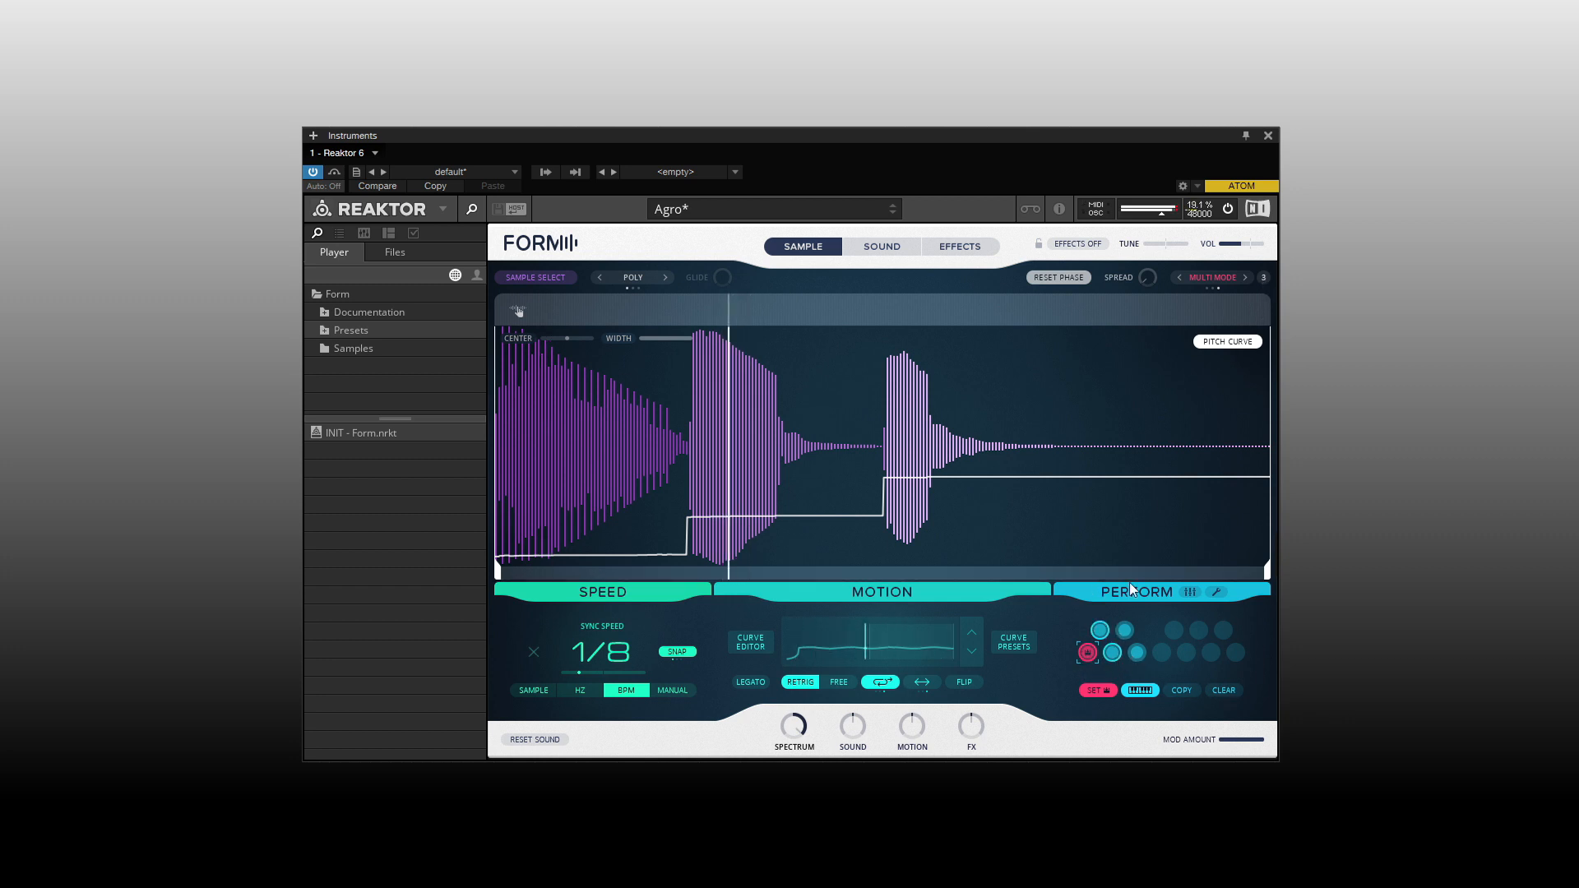
# Set the Multi Mode voice number to 4, and change the mode to Single
pyautogui.click(1261, 278)
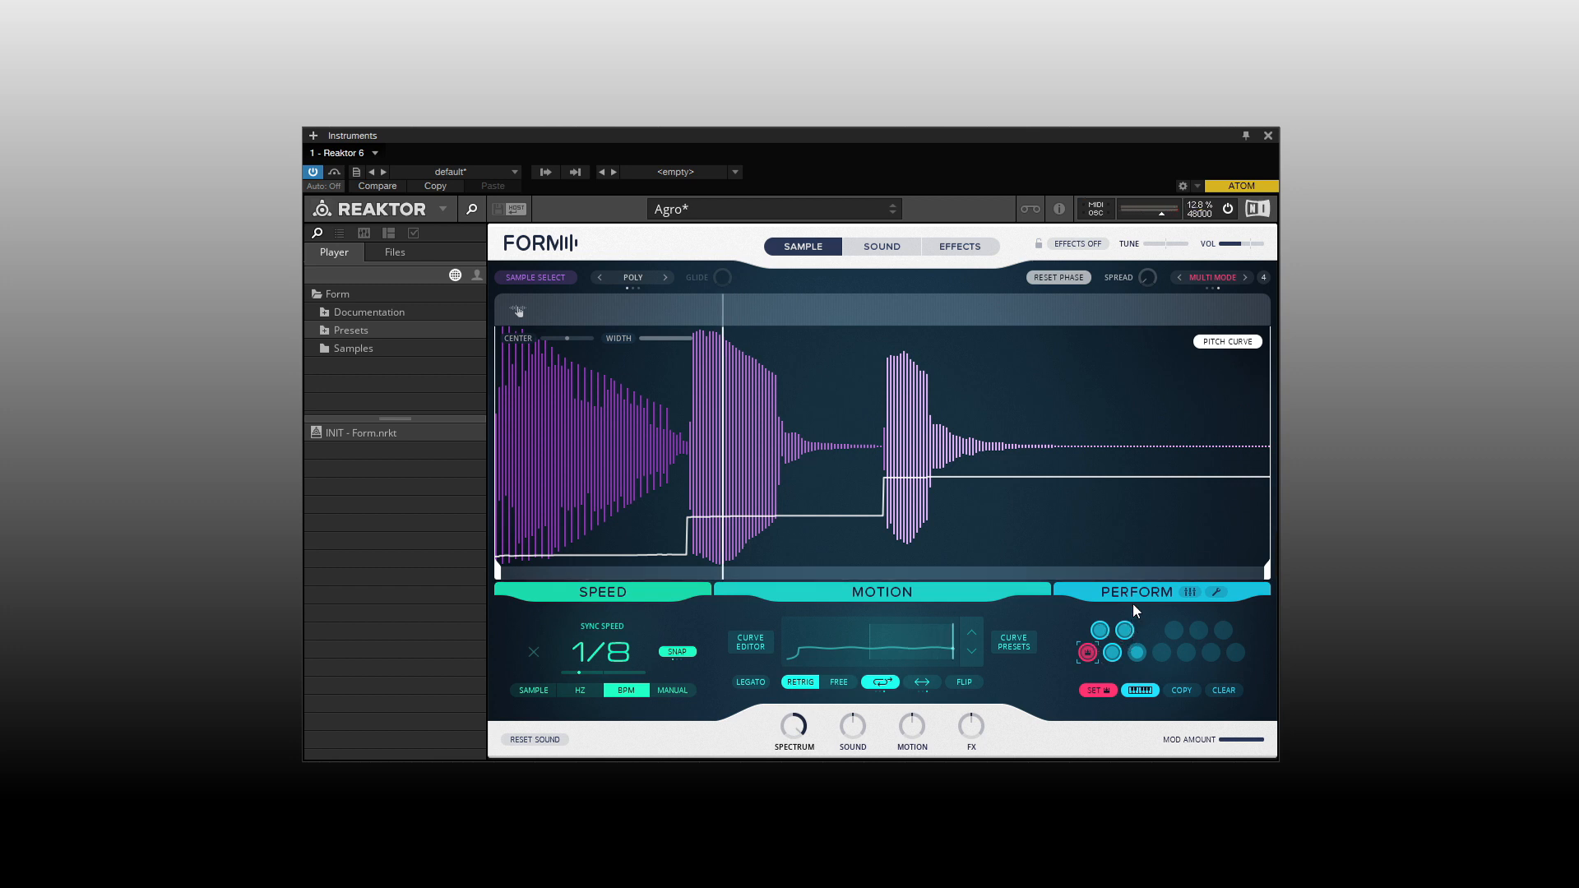
pyautogui.click(1244, 277)
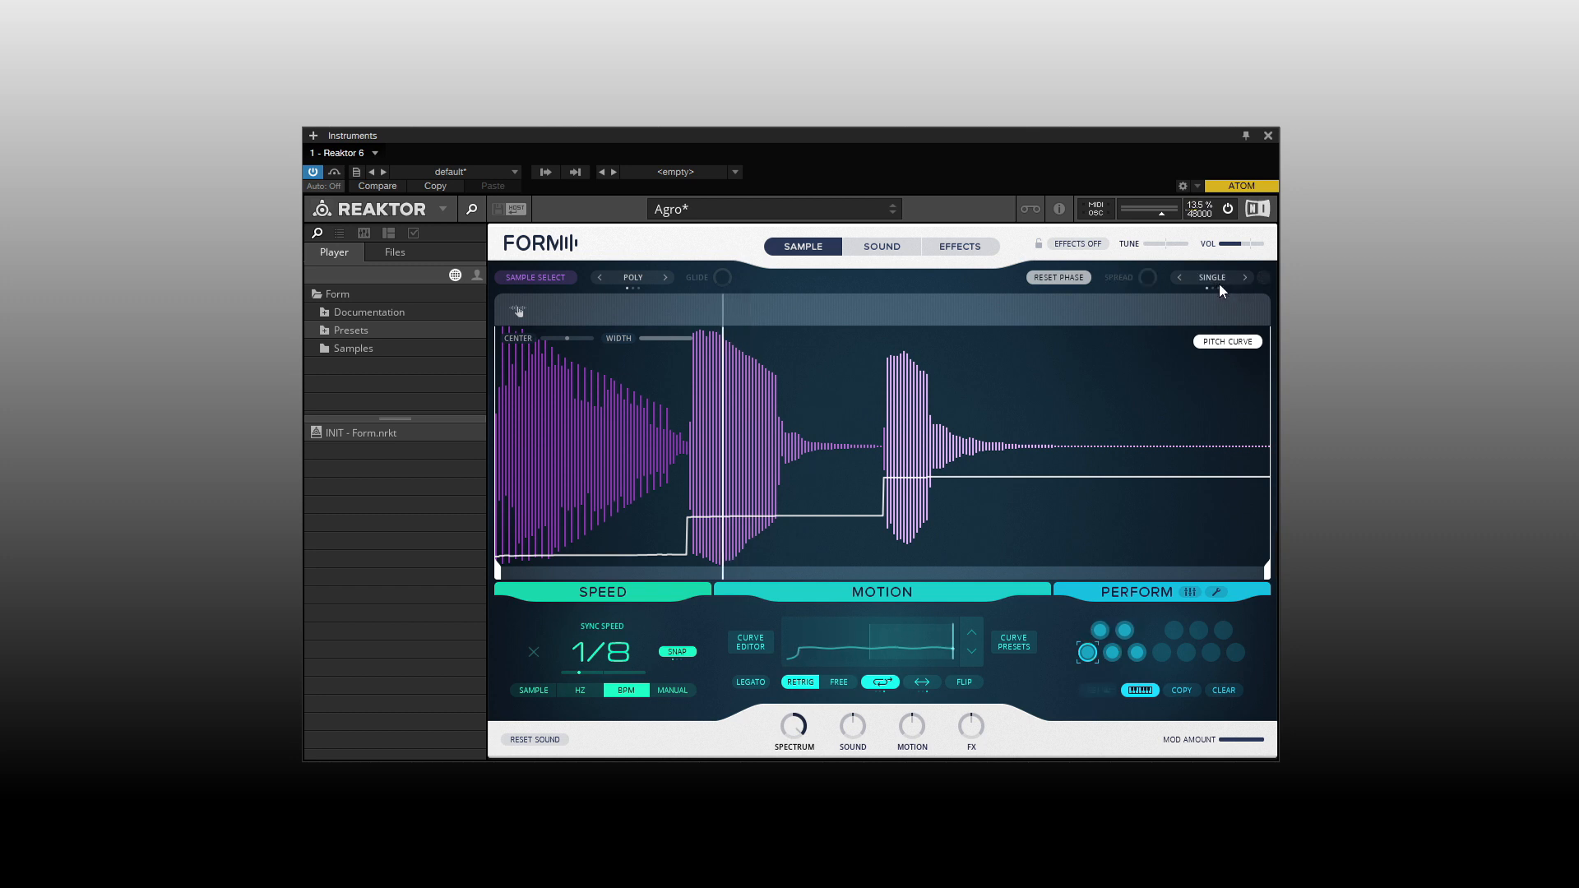
# Try Unison mode with different voice numbers, and return the setting to Single
pyautogui.click(1243, 279)
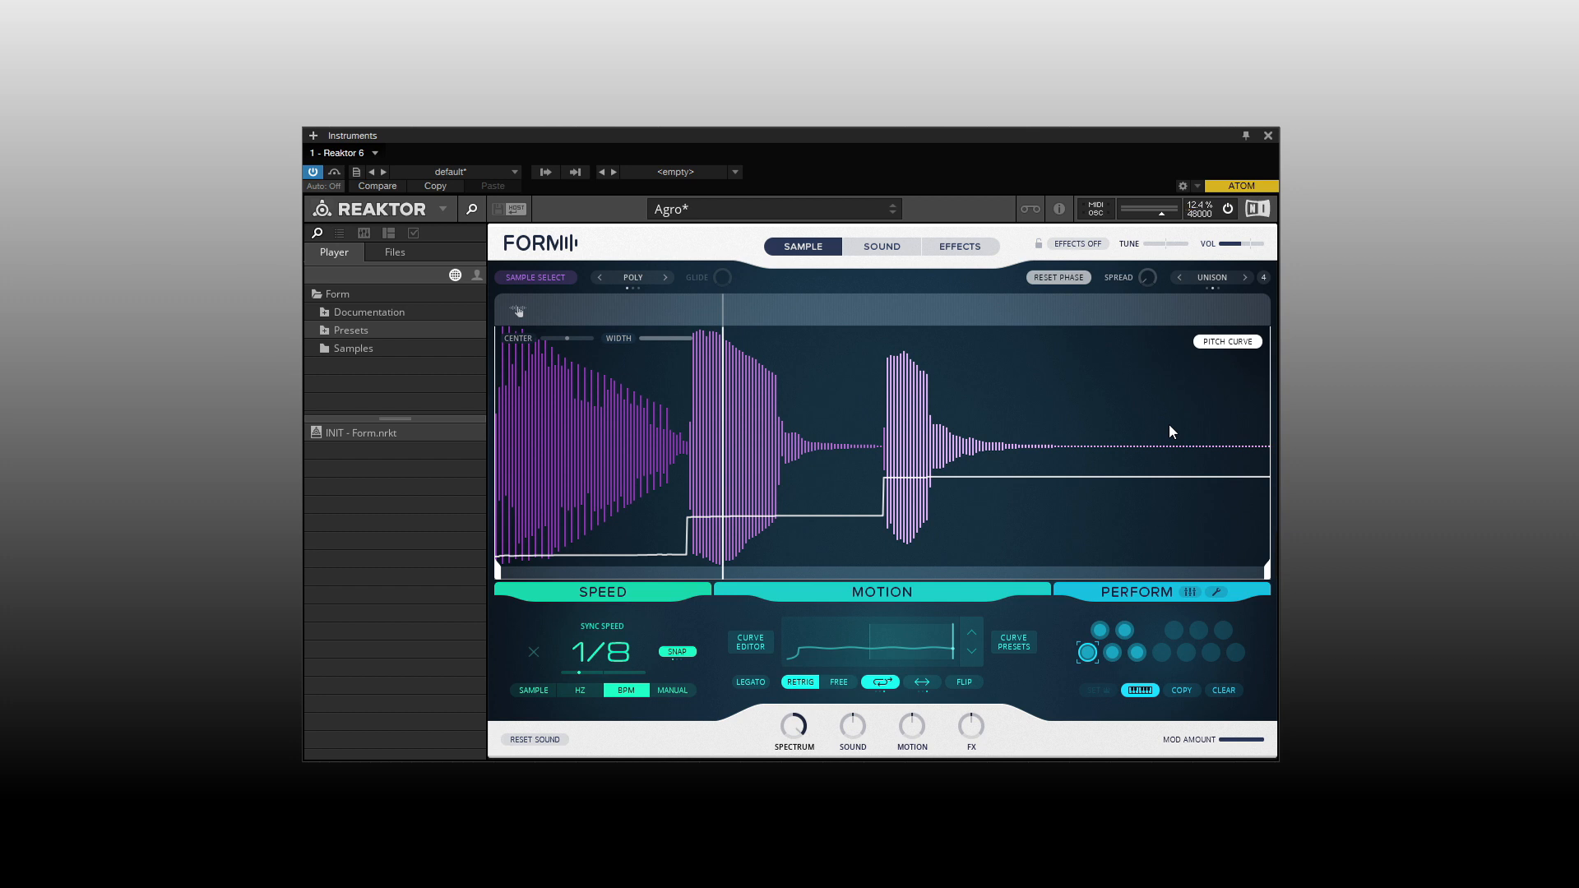
pyautogui.click(1263, 280)
pyautogui.click(1263, 281)
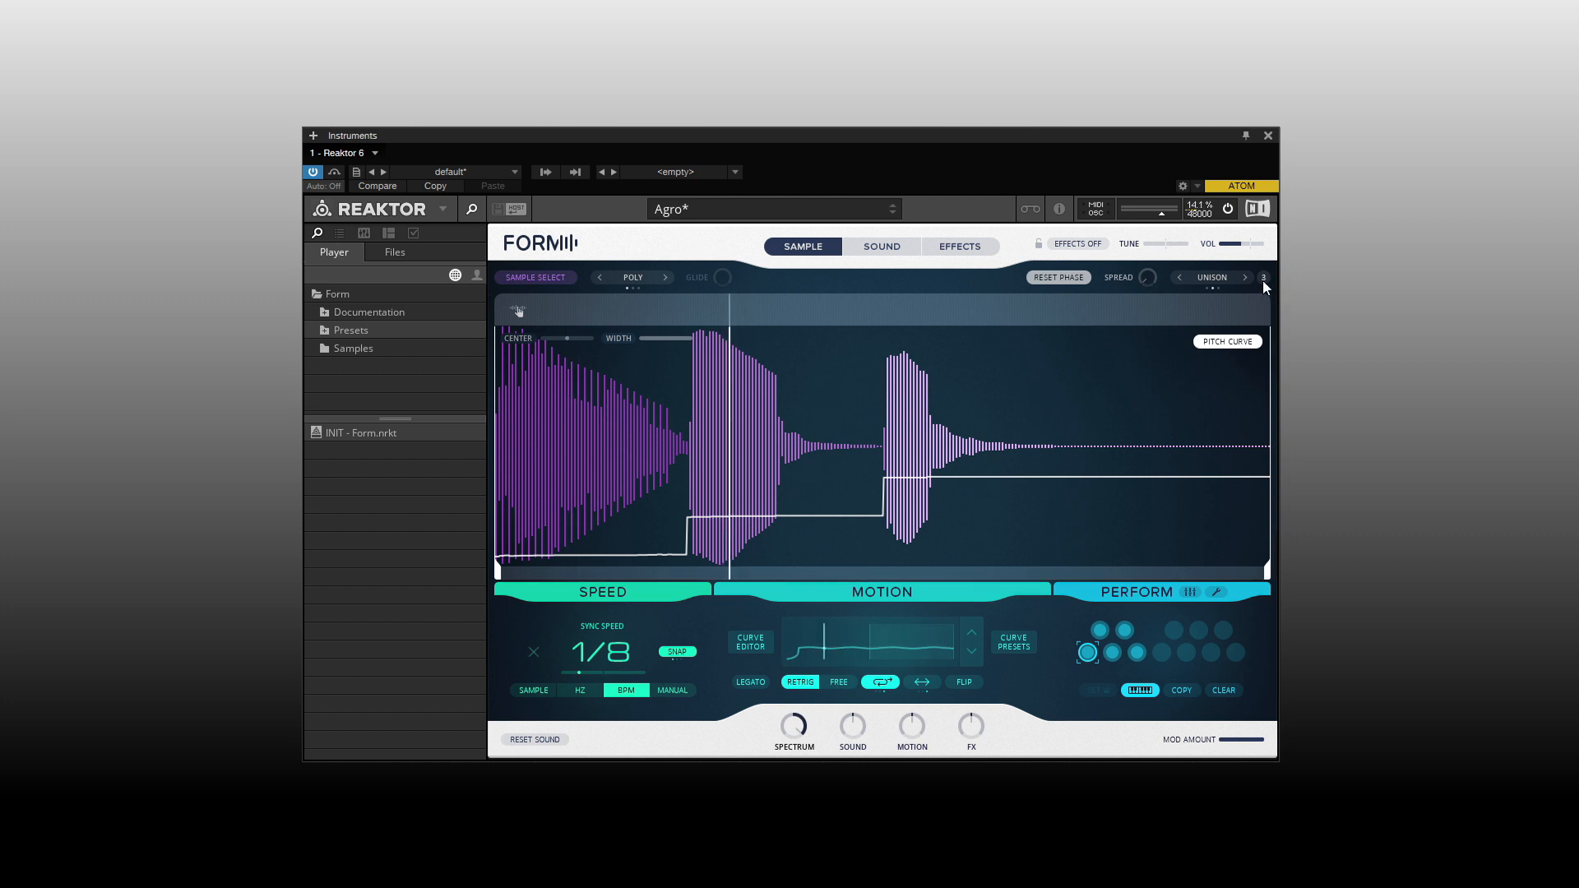
pyautogui.click(1263, 280)
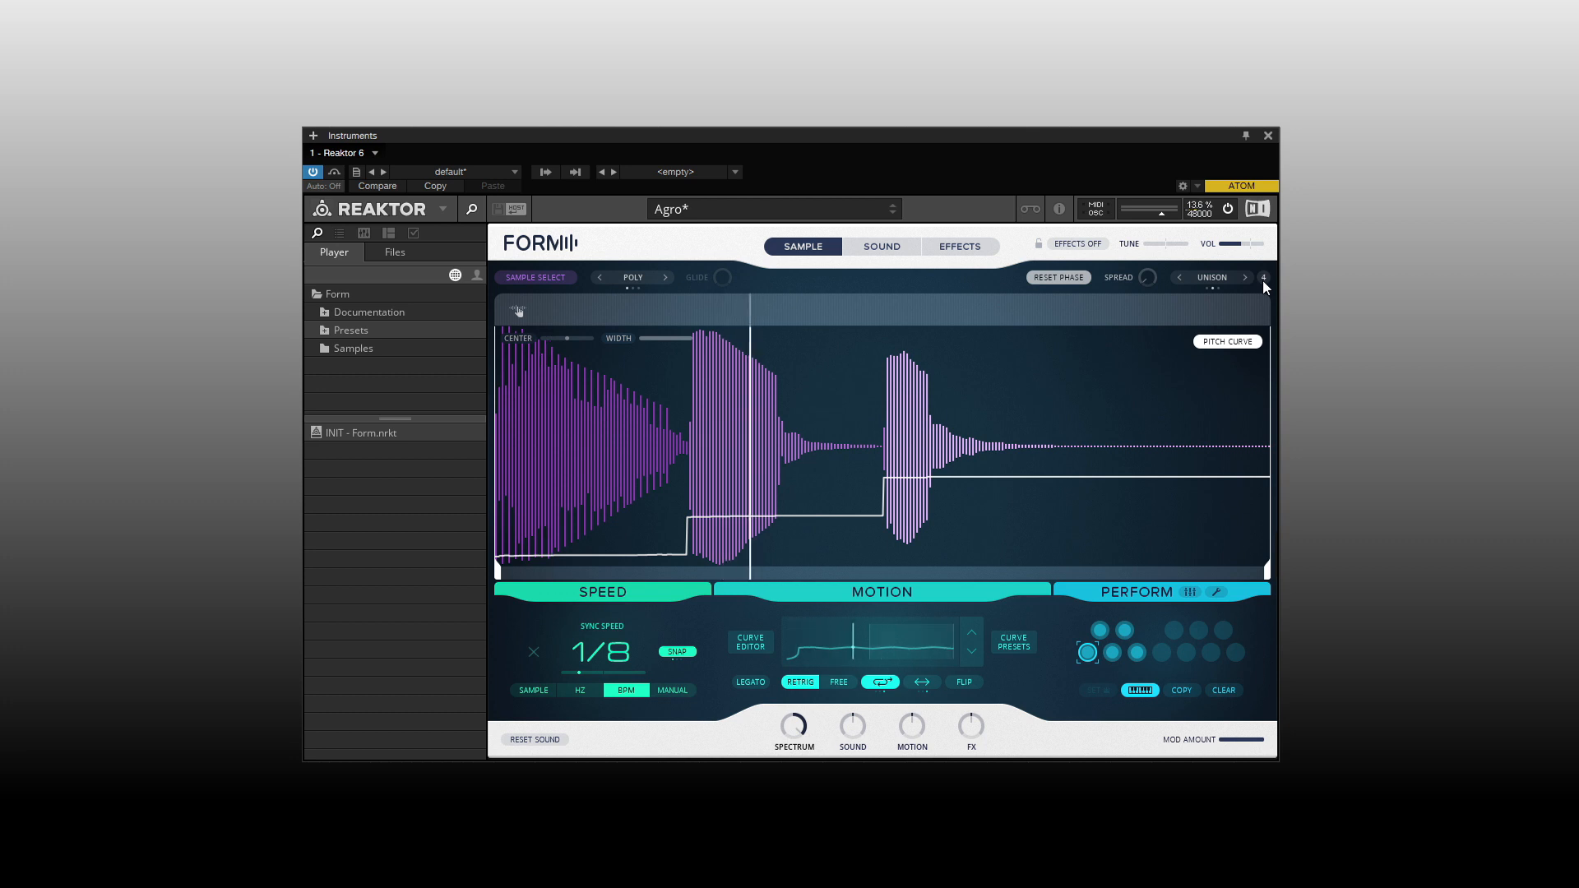
pyautogui.click(1263, 280)
pyautogui.click(1225, 280)
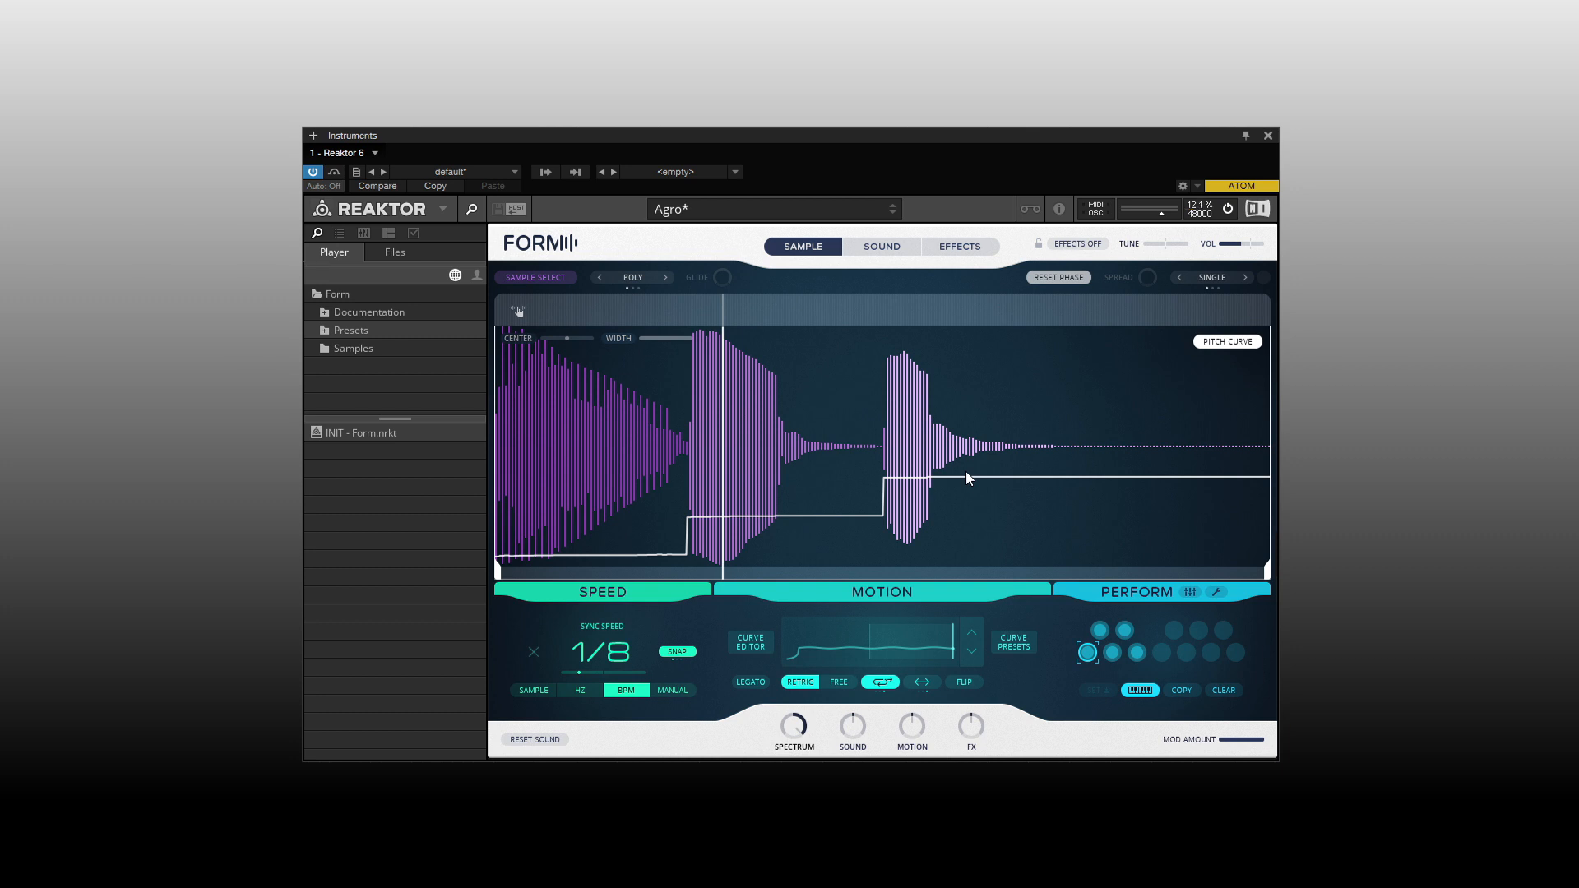
# Look through the Sound and Effects pages and return to the Sample page
pyautogui.click(877, 249)
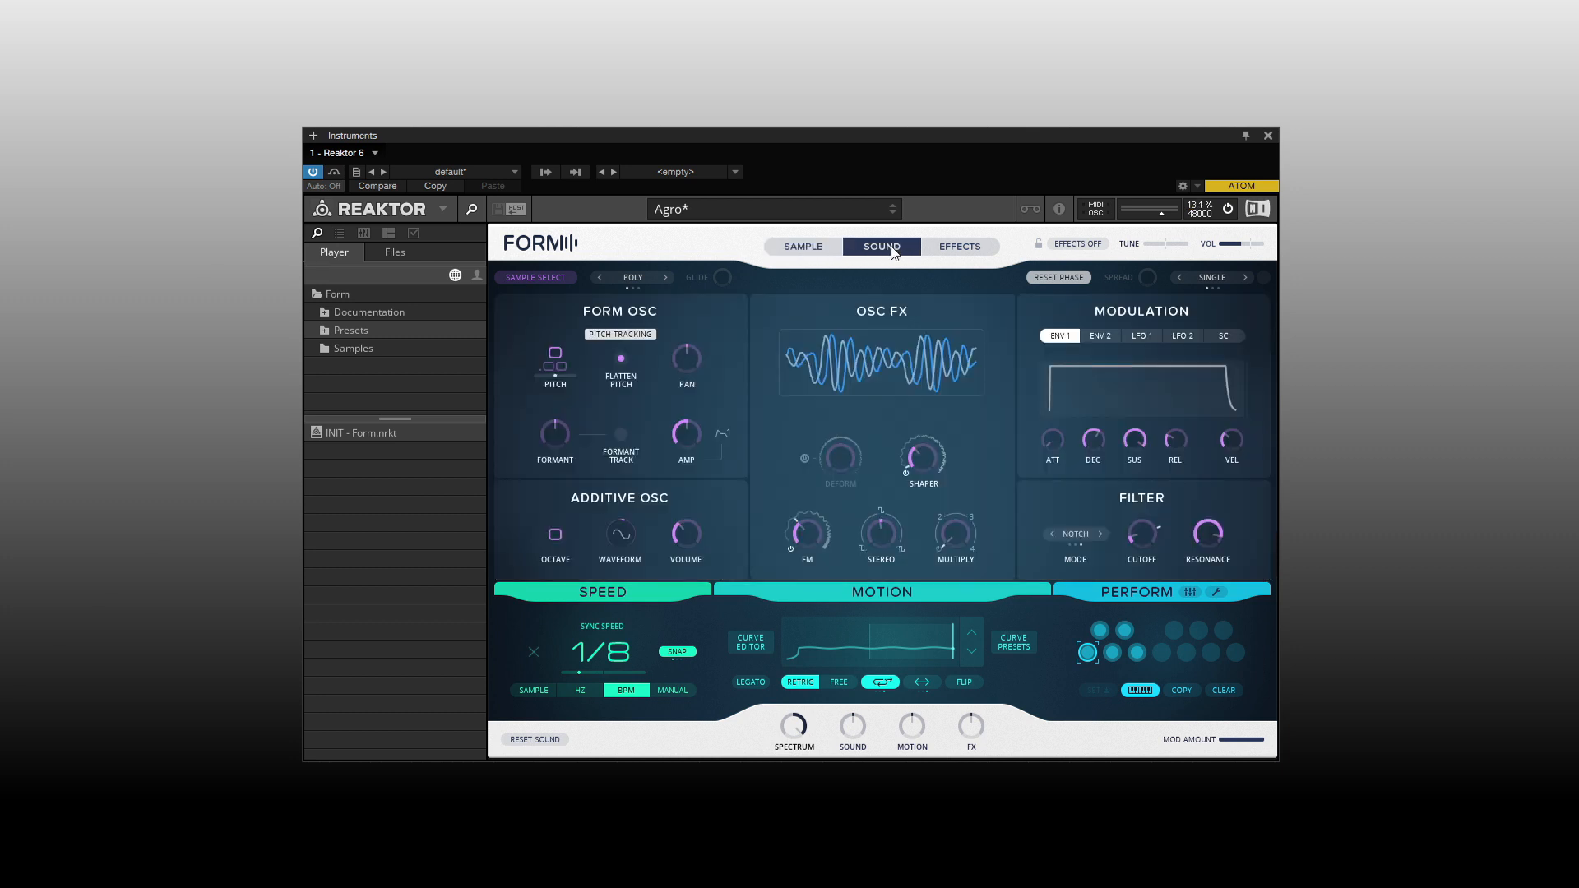
pyautogui.click(960, 249)
pyautogui.click(802, 251)
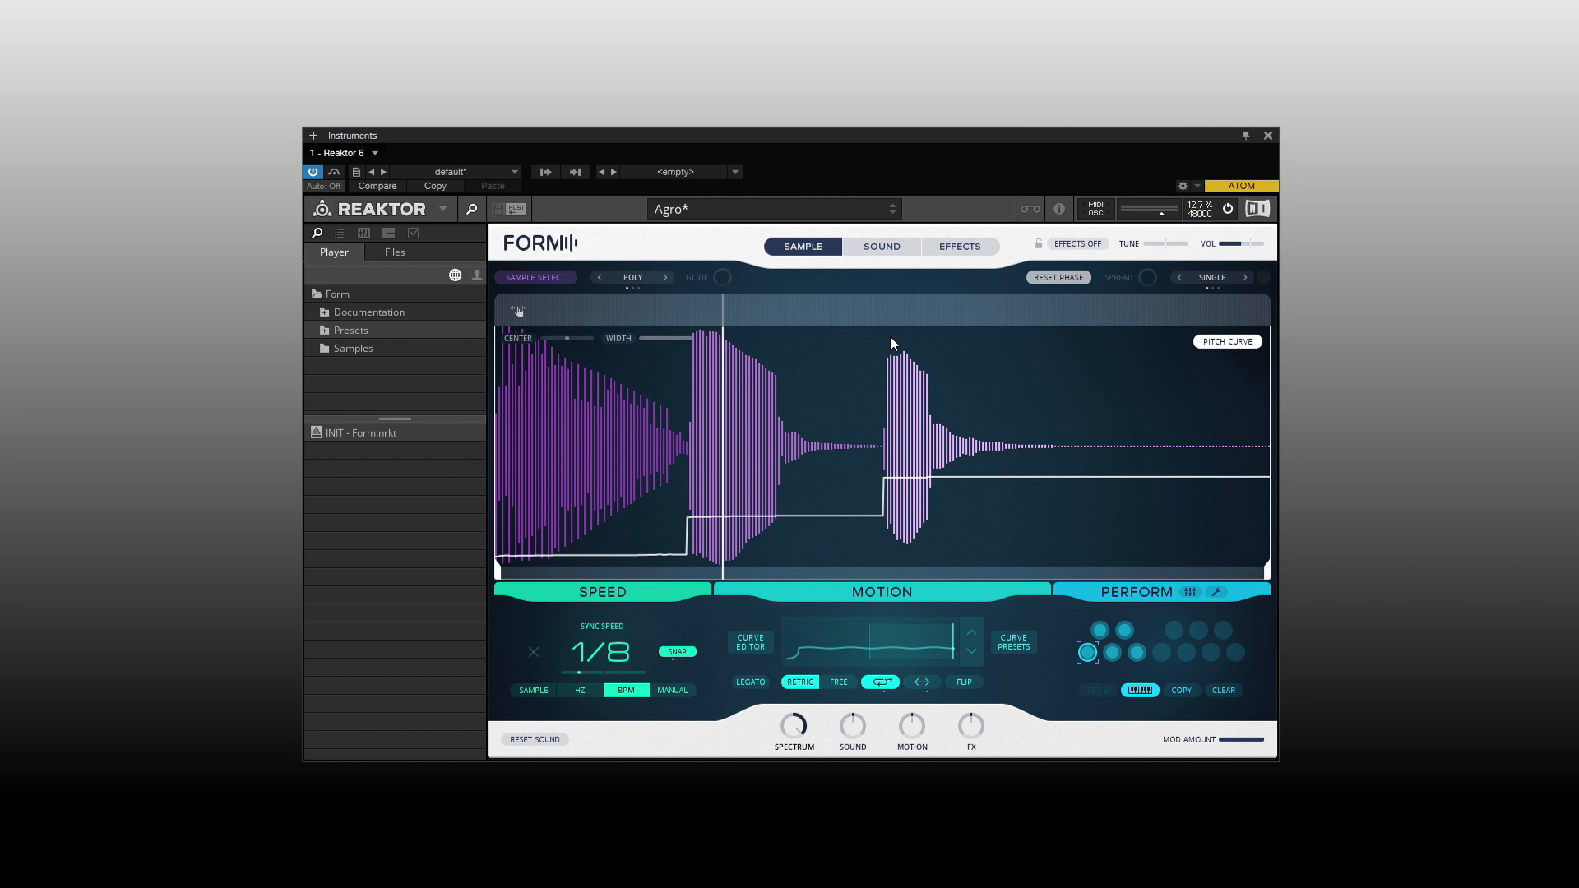
pyautogui.click(889, 254)
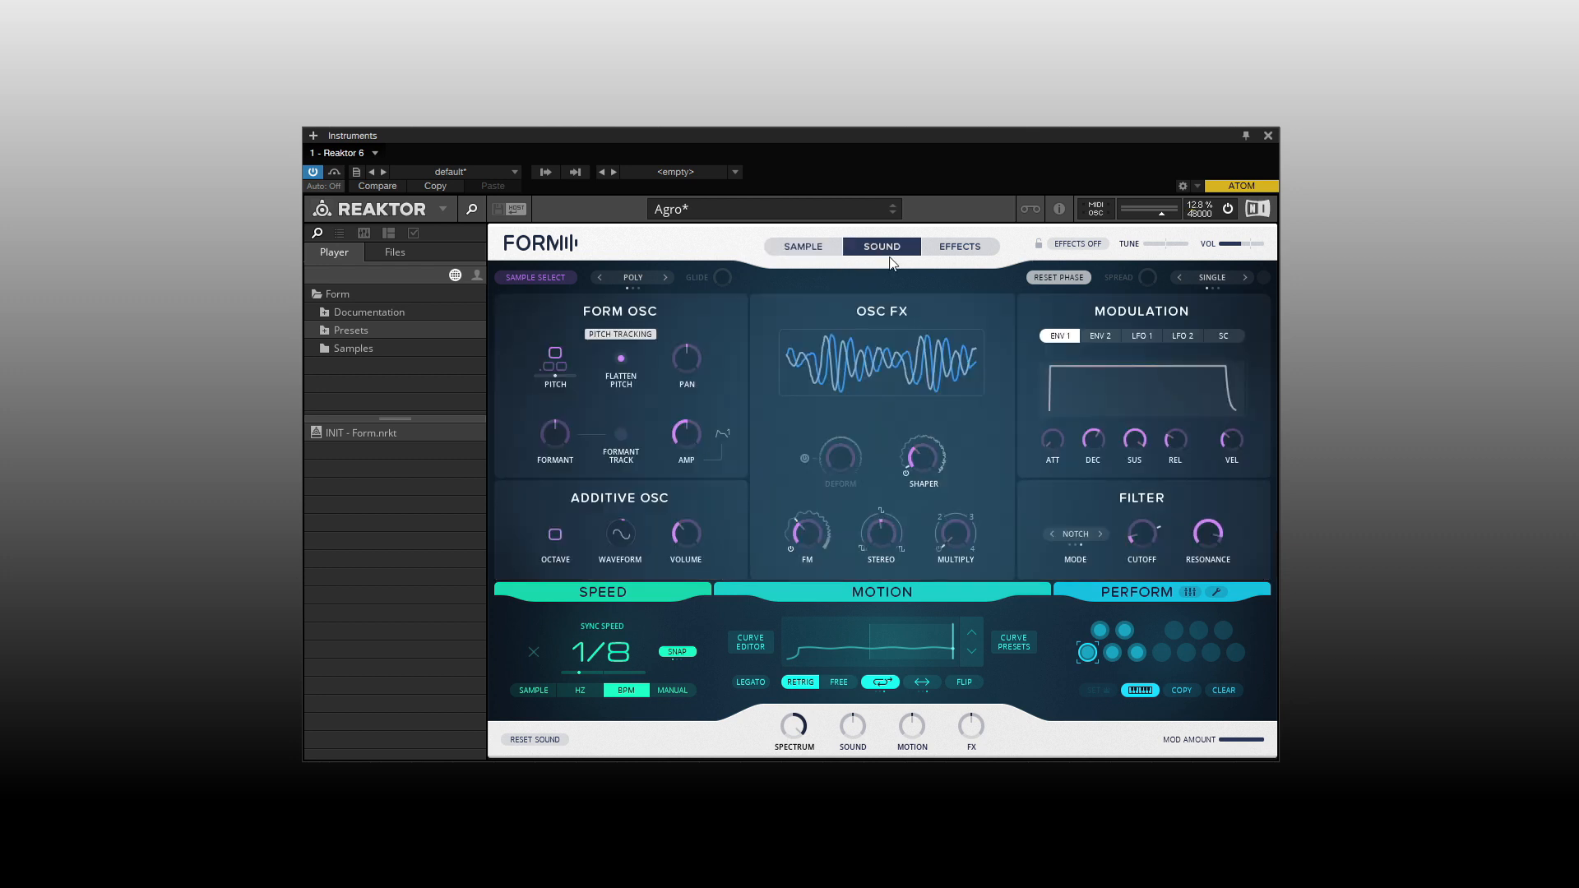
pyautogui.click(962, 249)
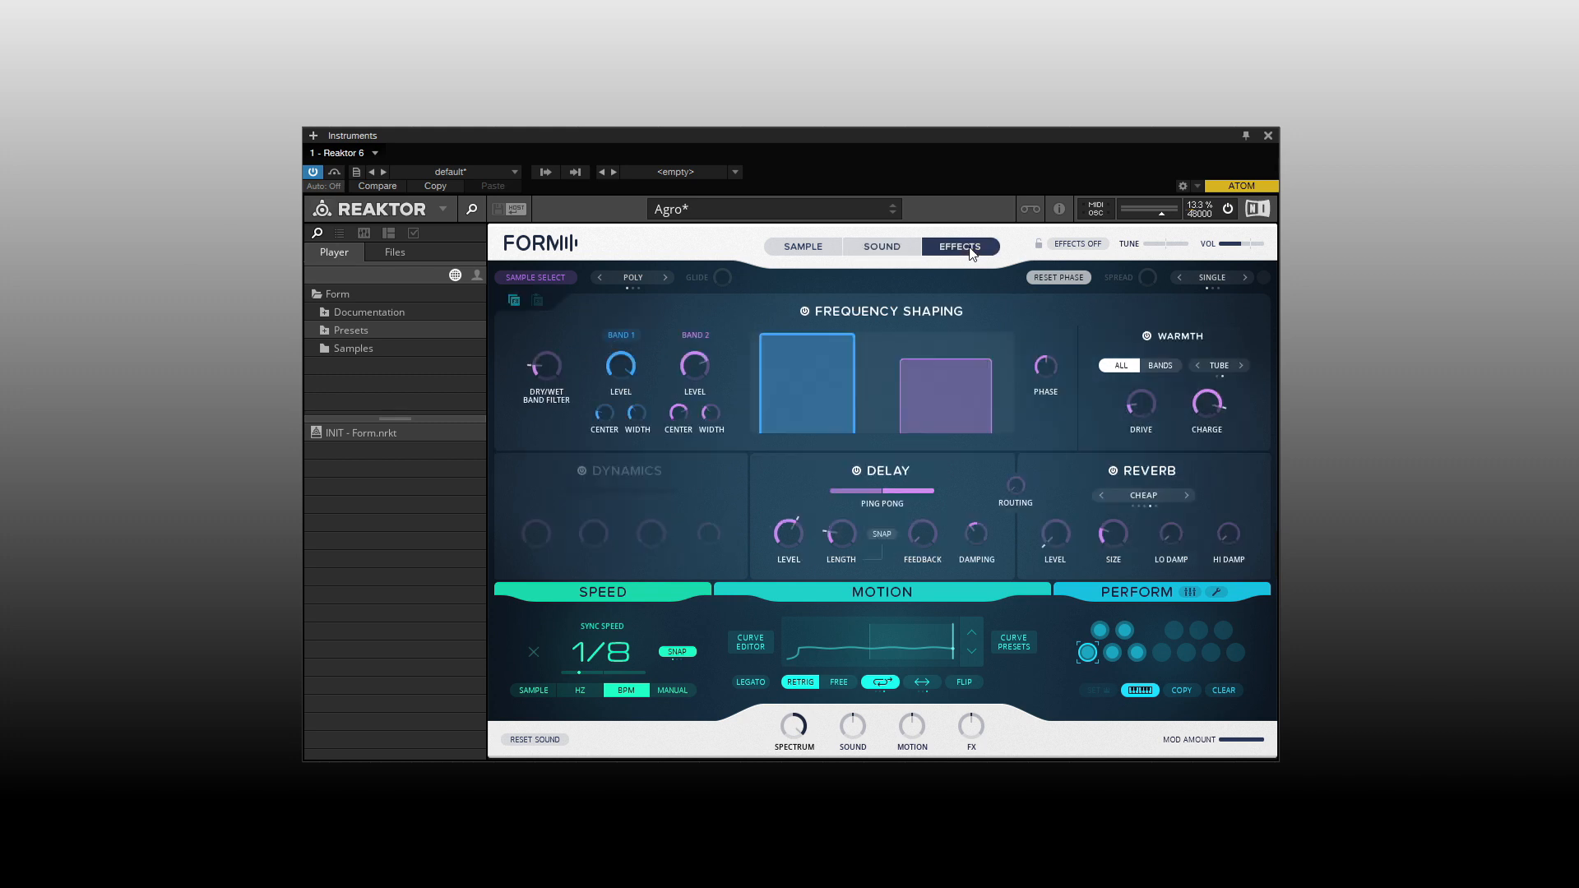
pyautogui.click(799, 253)
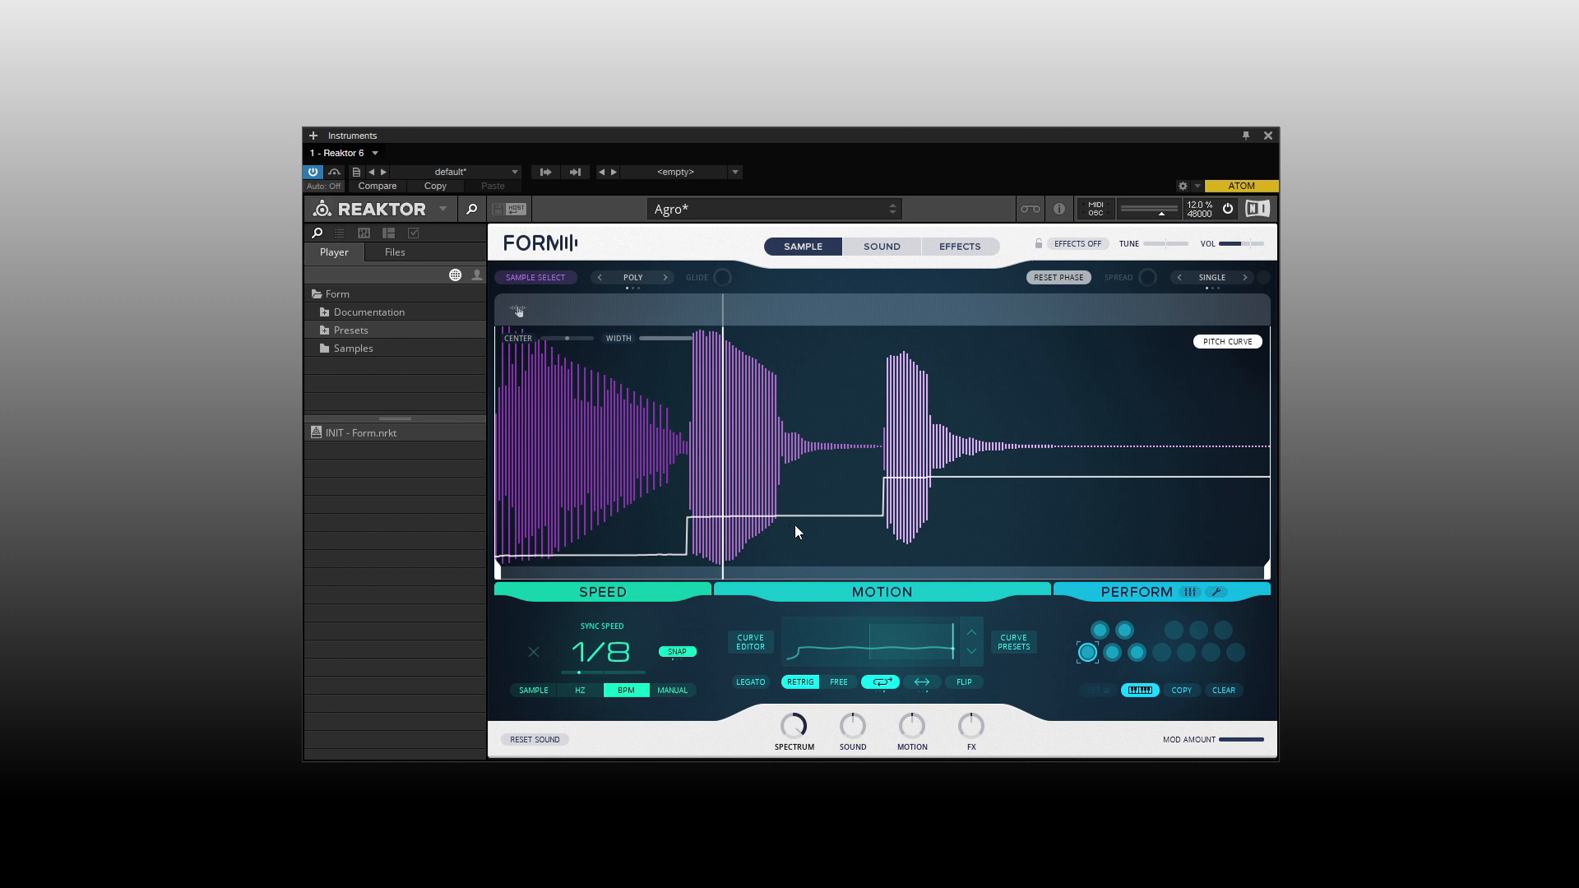
# Hide the pitch curve on the sample waveform and show it again
pyautogui.click(1226, 346)
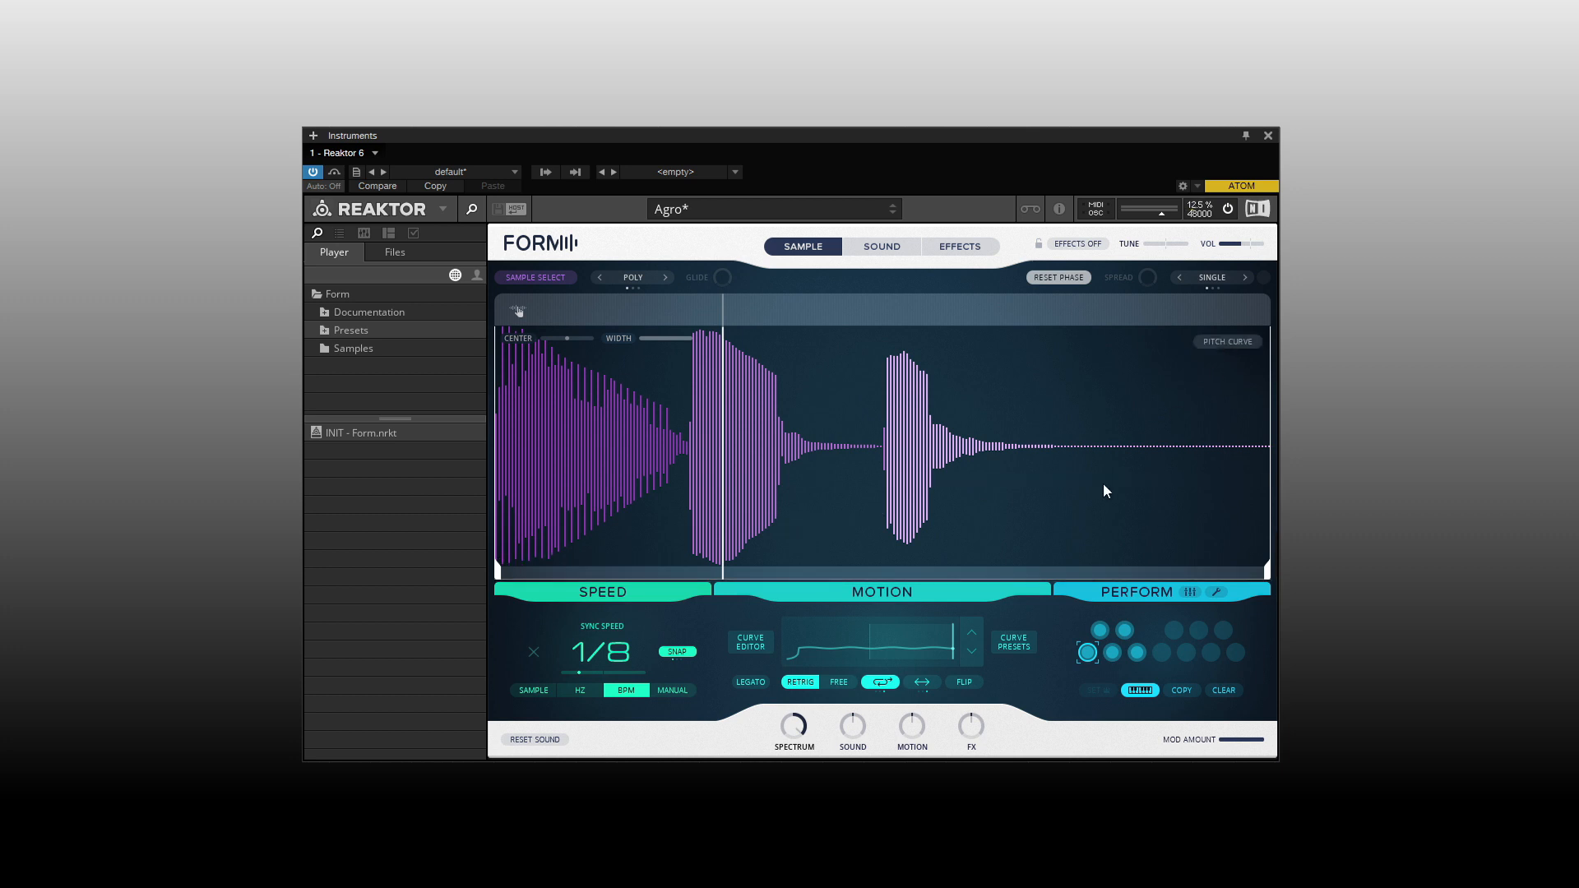
pyautogui.click(1222, 340)
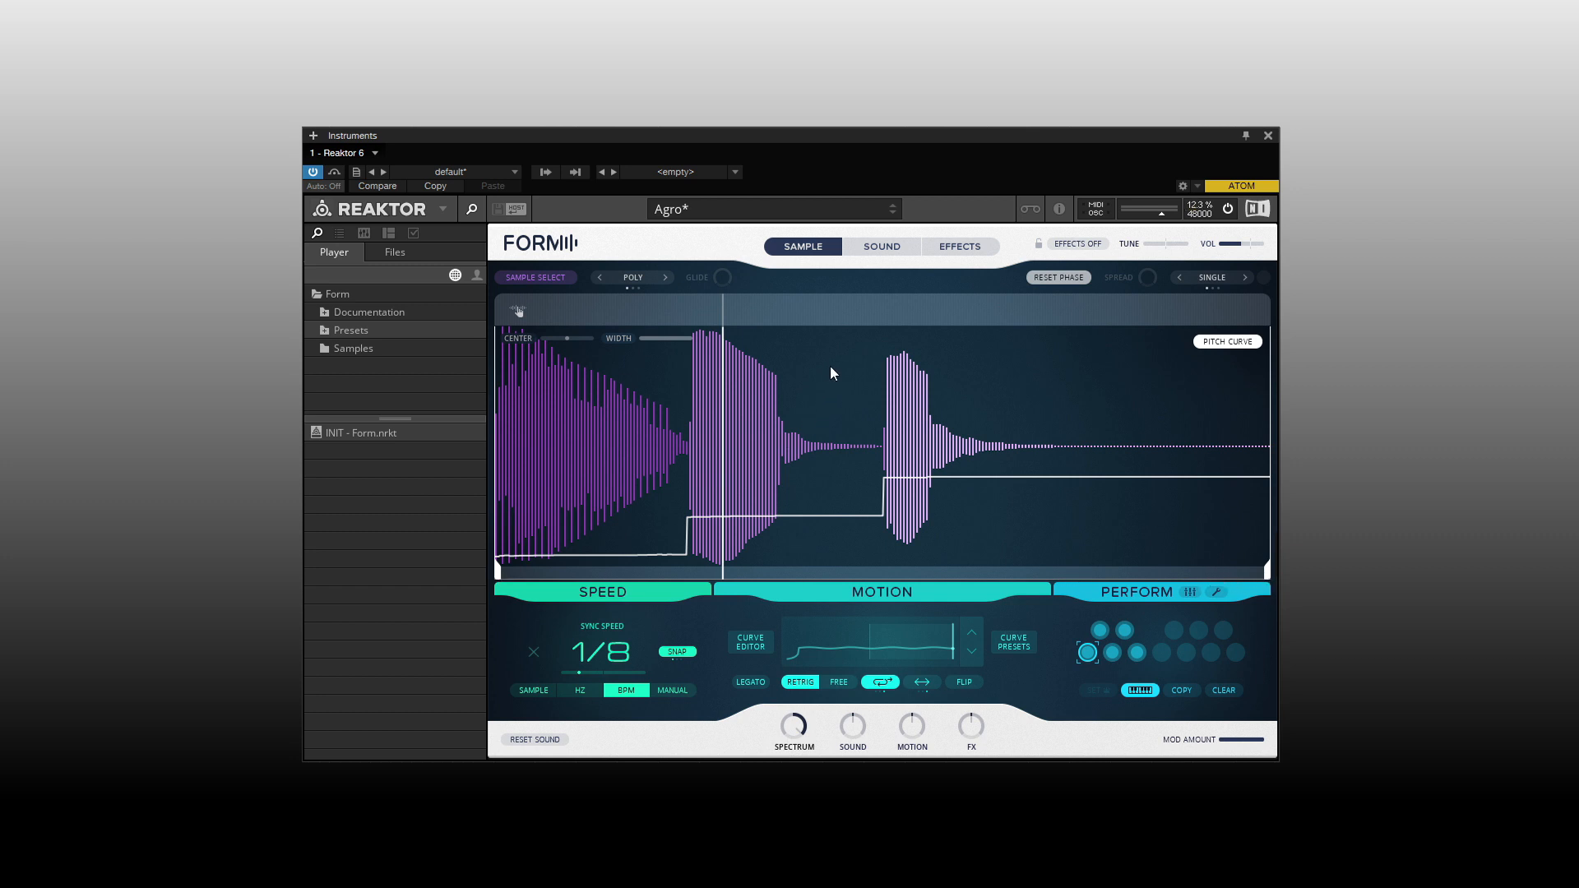
# Narrow the sample's playback range with its start and end markers to cover the second and third bursts
pyautogui.moveTo(830, 366); pyautogui.dragTo(916, 576)
pyautogui.moveTo(932, 567); pyautogui.dragTo(940, 573)
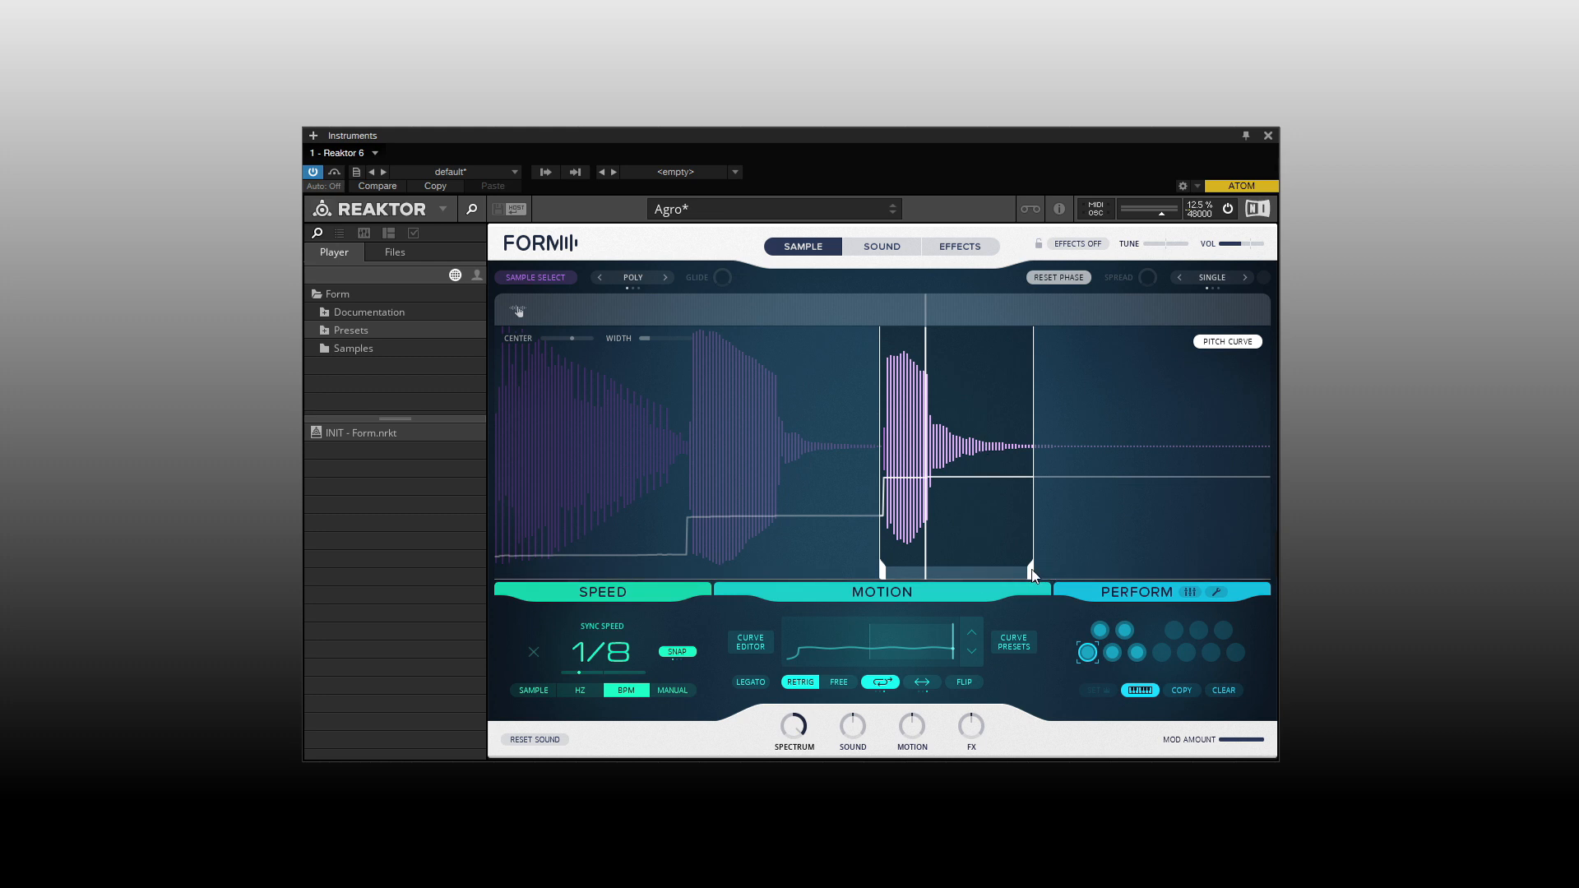
pyautogui.moveTo(1033, 569); pyautogui.dragTo(1065, 574)
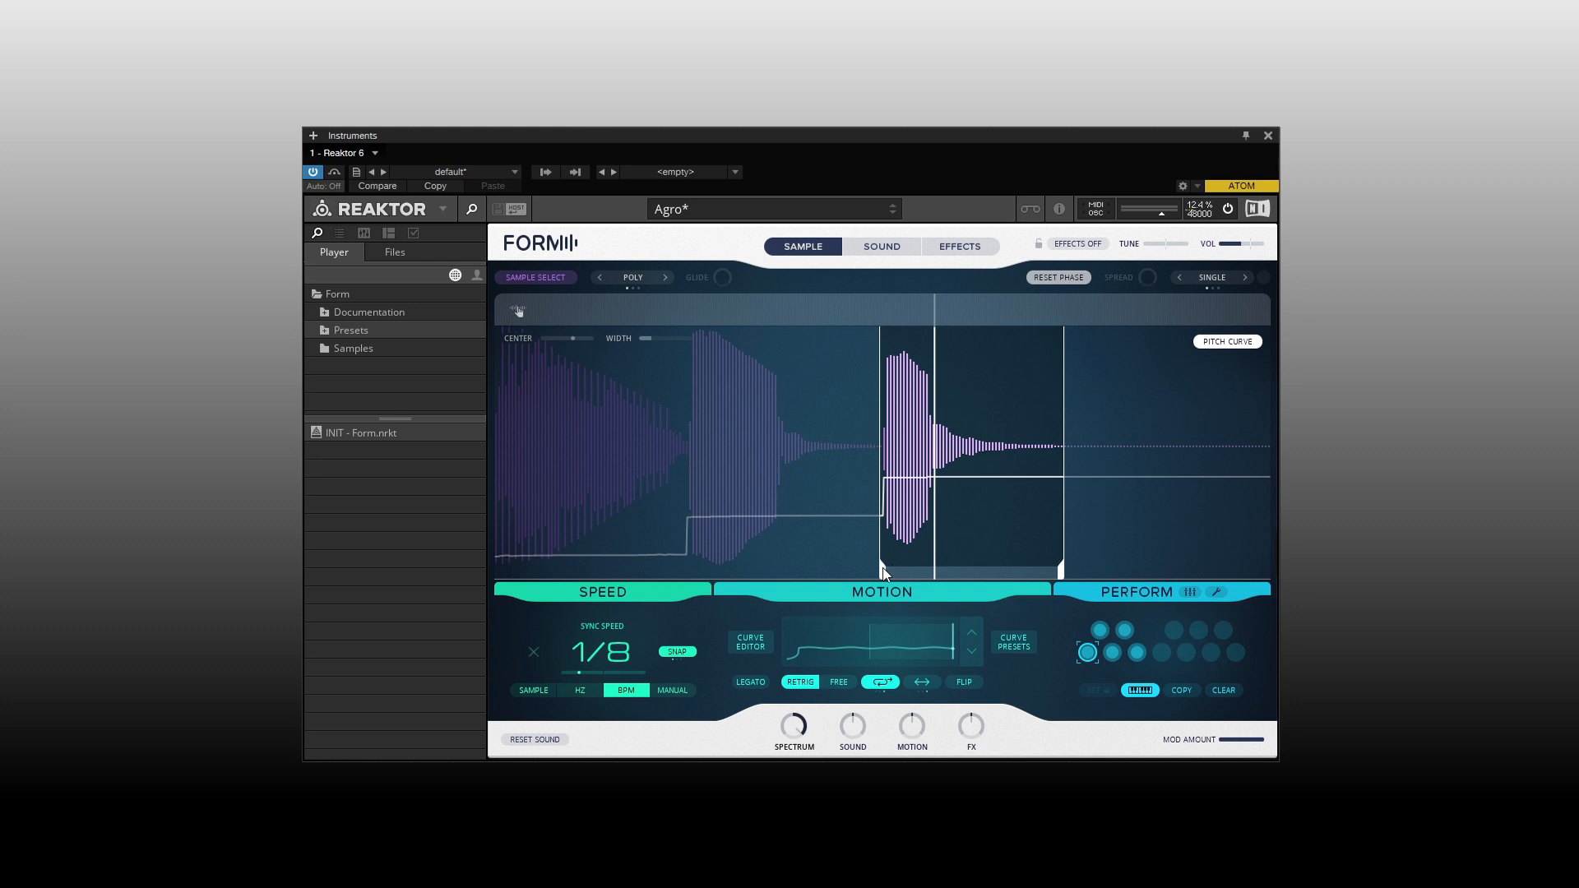
pyautogui.moveTo(884, 572); pyautogui.dragTo(691, 566)
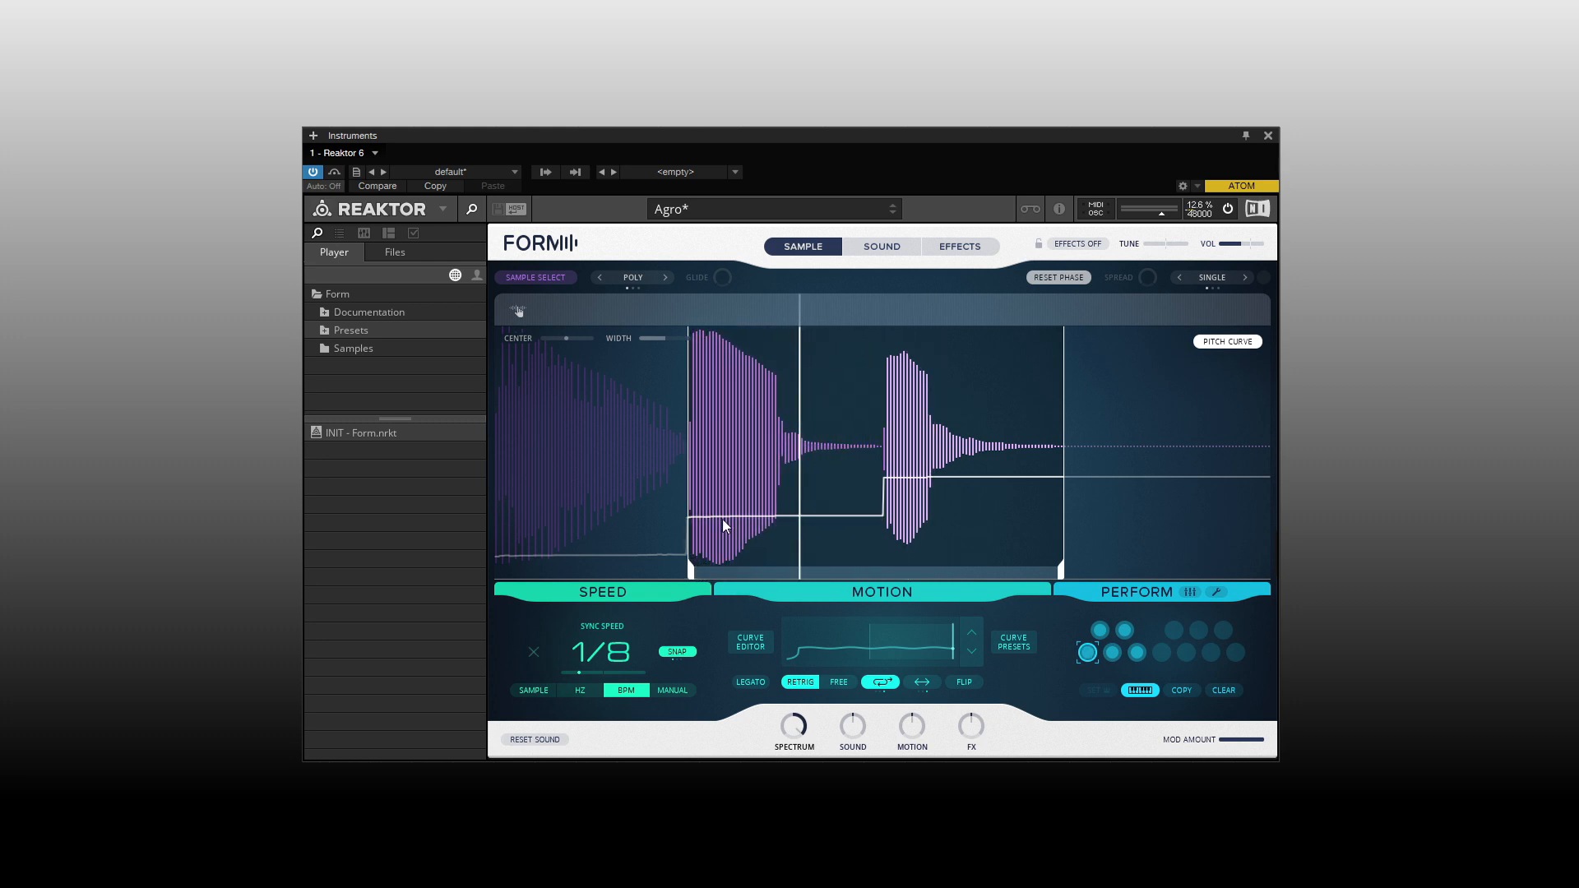
# Vary the playback range with the Width and Center controls to cover most of the sample
pyautogui.moveTo(747, 466); pyautogui.dragTo(672, 363)
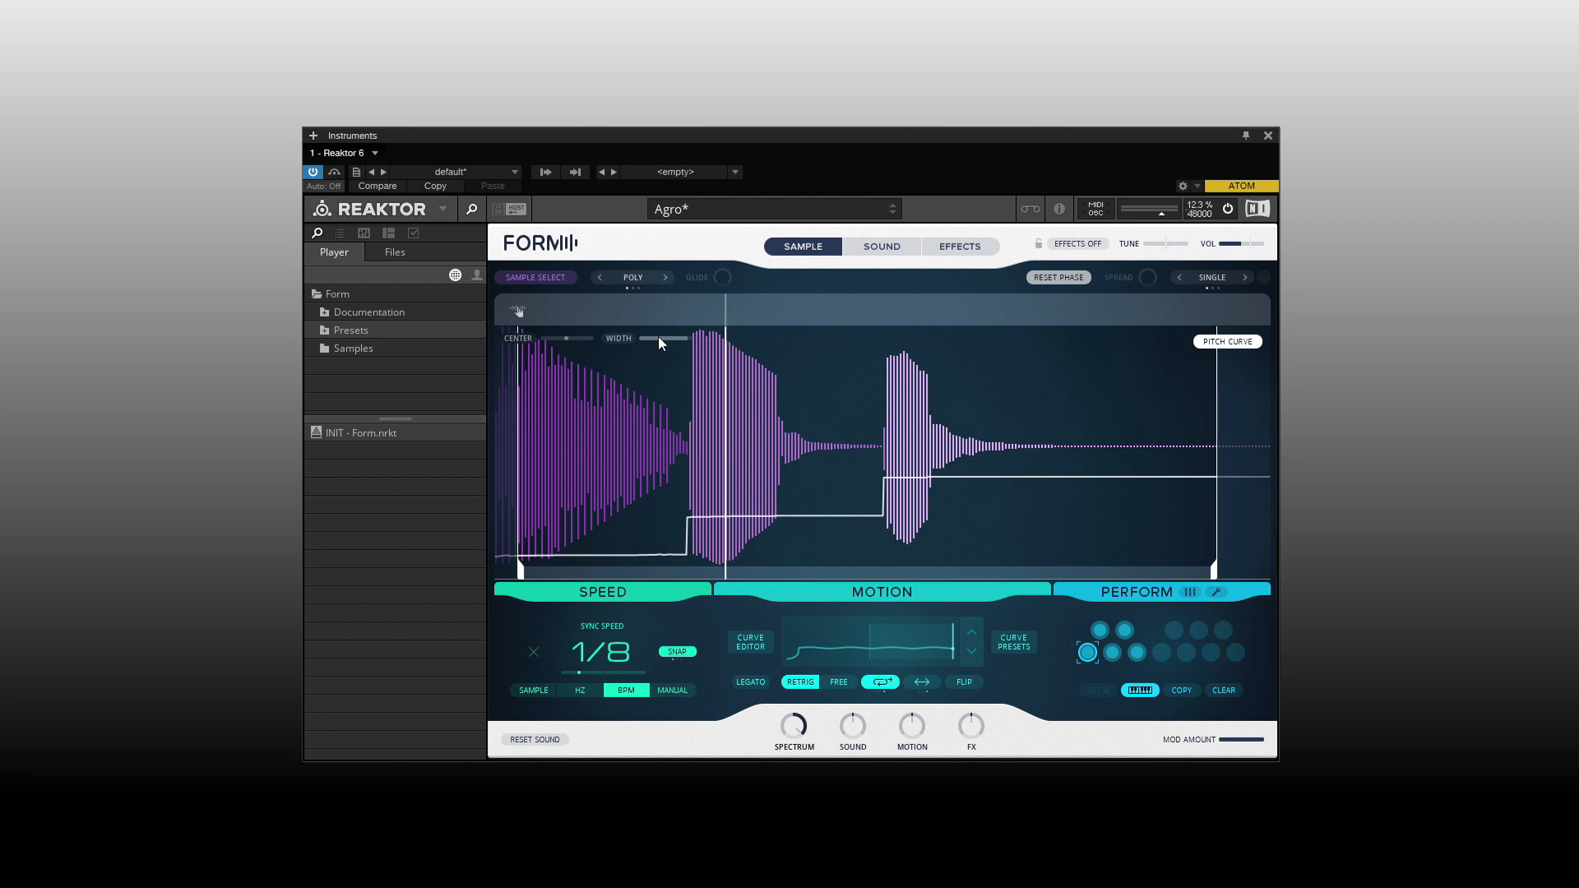
pyautogui.moveTo(656, 397)
pyautogui.mouseDown()
pyautogui.moveTo(636, 508)
pyautogui.moveTo(641, 410)
pyautogui.mouseUp()
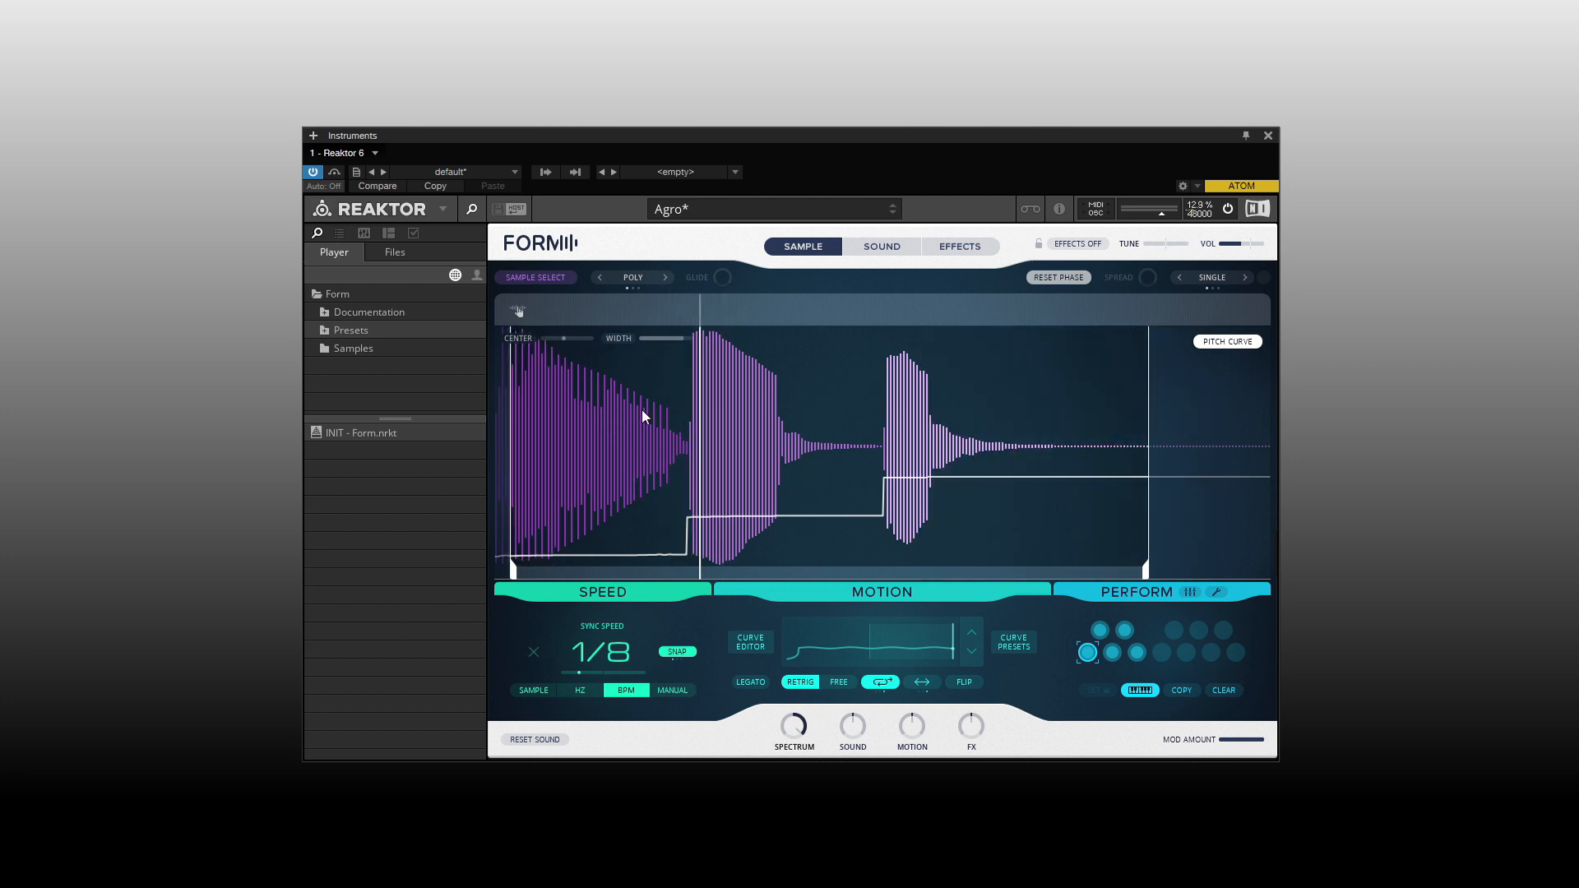
pyautogui.moveTo(680, 339); pyautogui.dragTo(564, 342)
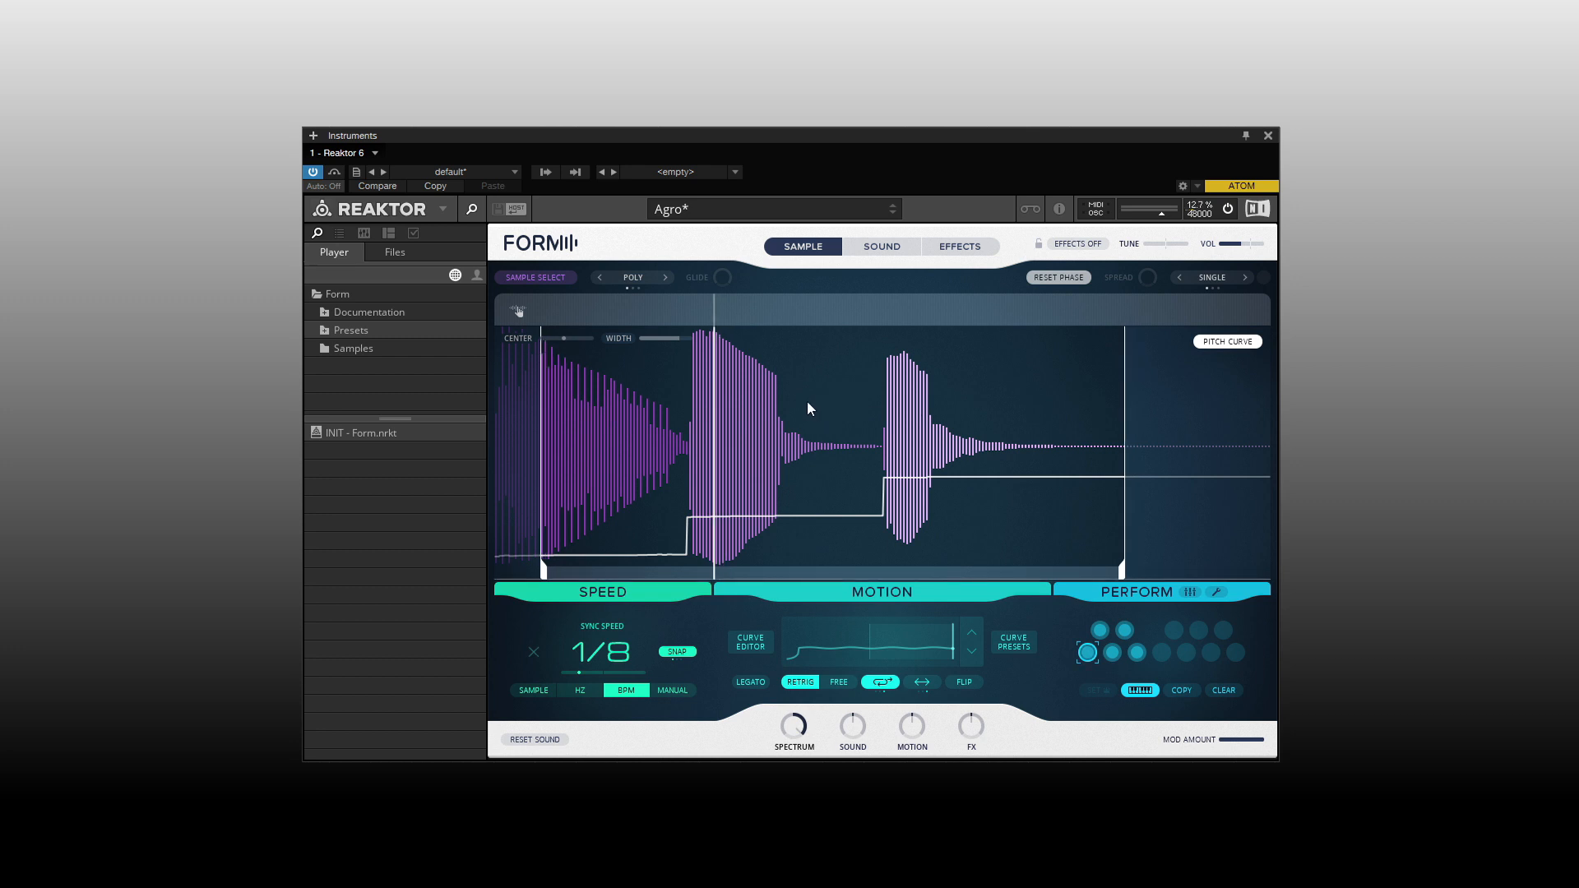
# Zoom into the sample waveform, shift the view sideways, and zoom back out
pyautogui.moveTo(806, 393)
pyautogui.mouseDown()
pyautogui.moveTo(793, 711)
pyautogui.moveTo(811, 453)
pyautogui.moveTo(800, 616)
pyautogui.mouseUp()
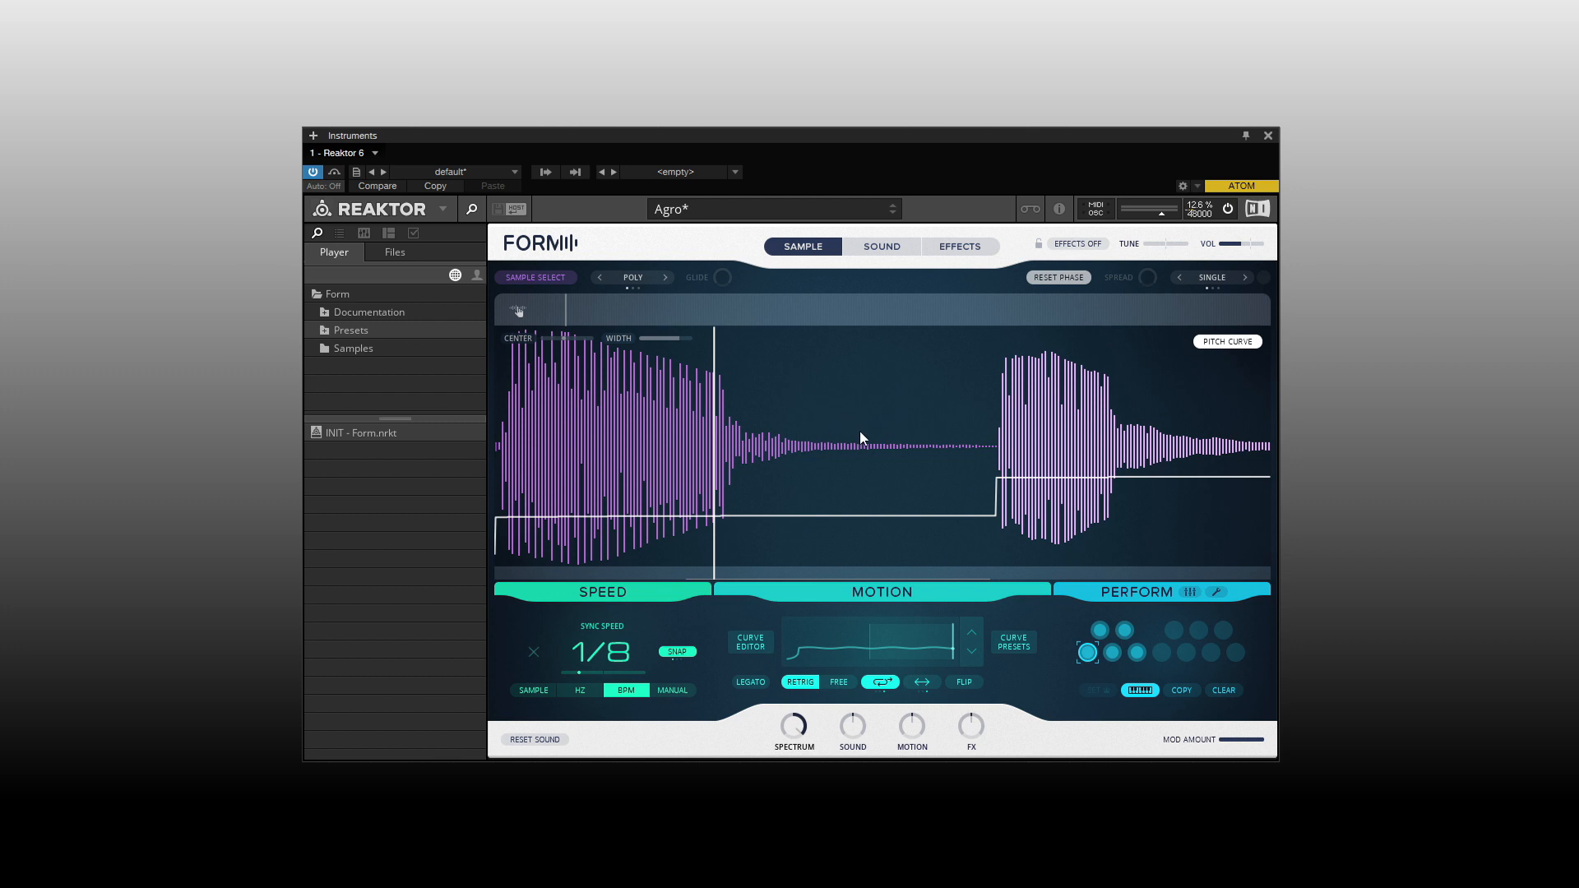
pyautogui.moveTo(860, 435); pyautogui.dragTo(796, 466)
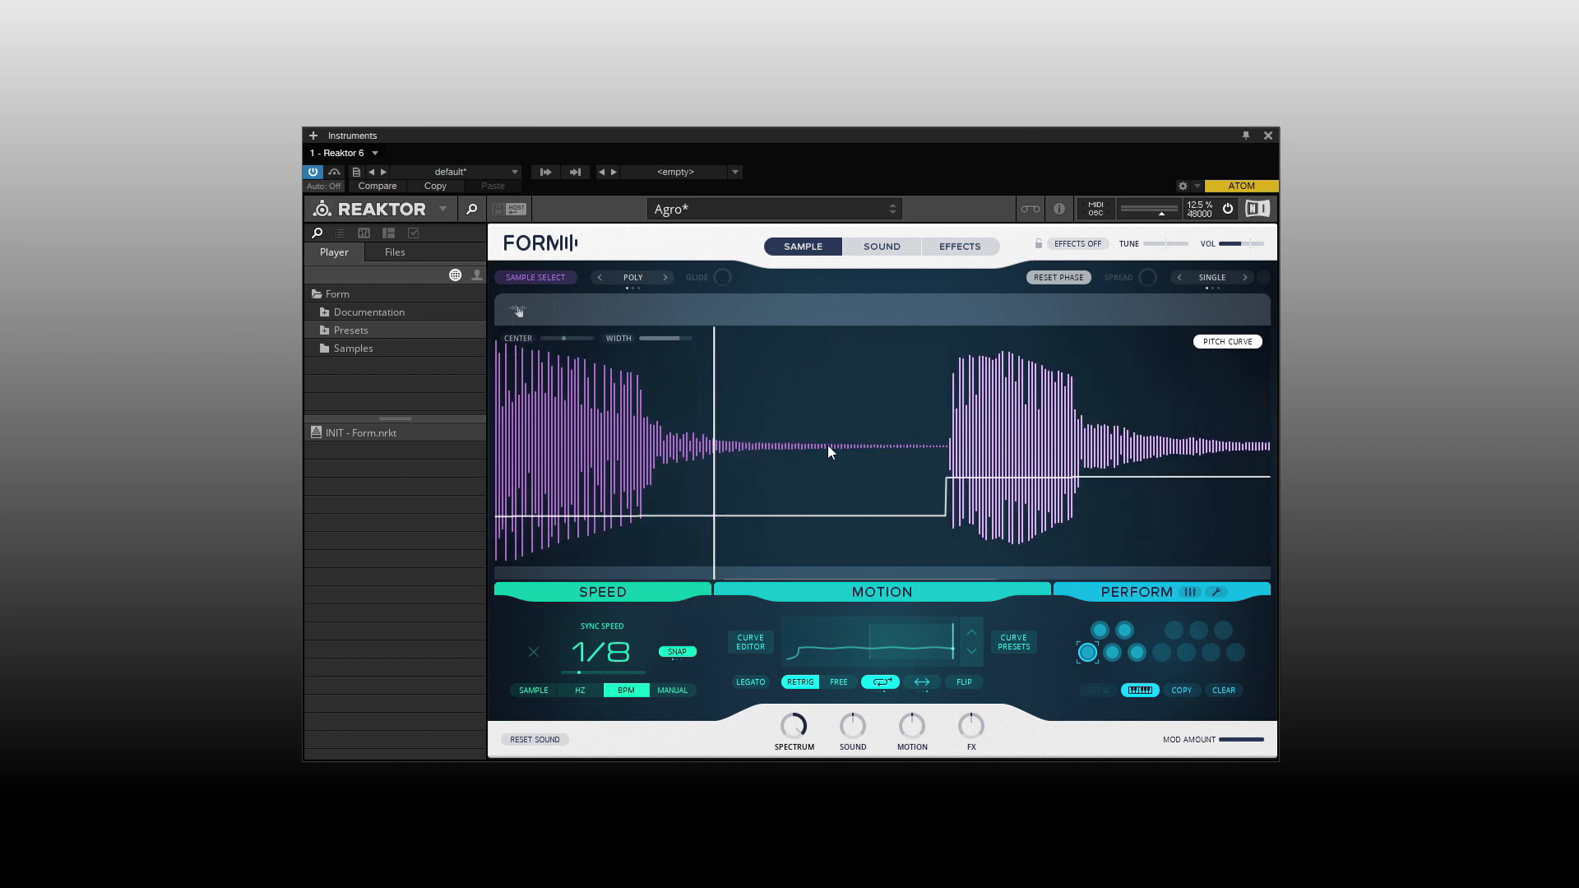
pyautogui.scroll(-3, 831, 428)
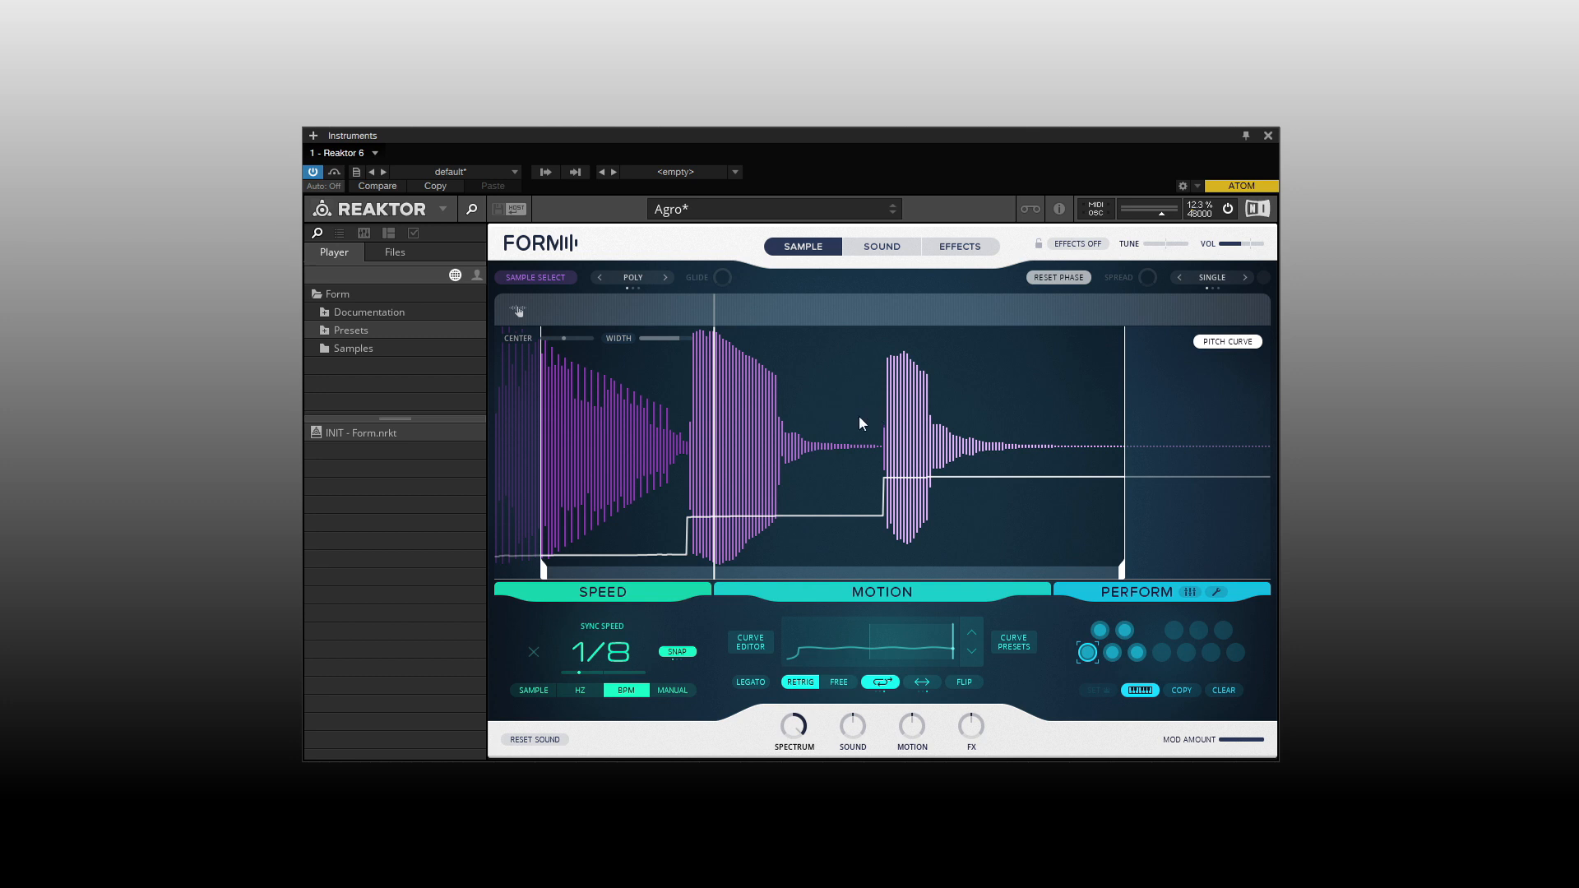
# Open and close the sample selection view, and restore the playback range to the full sample
pyautogui.click(535, 278)
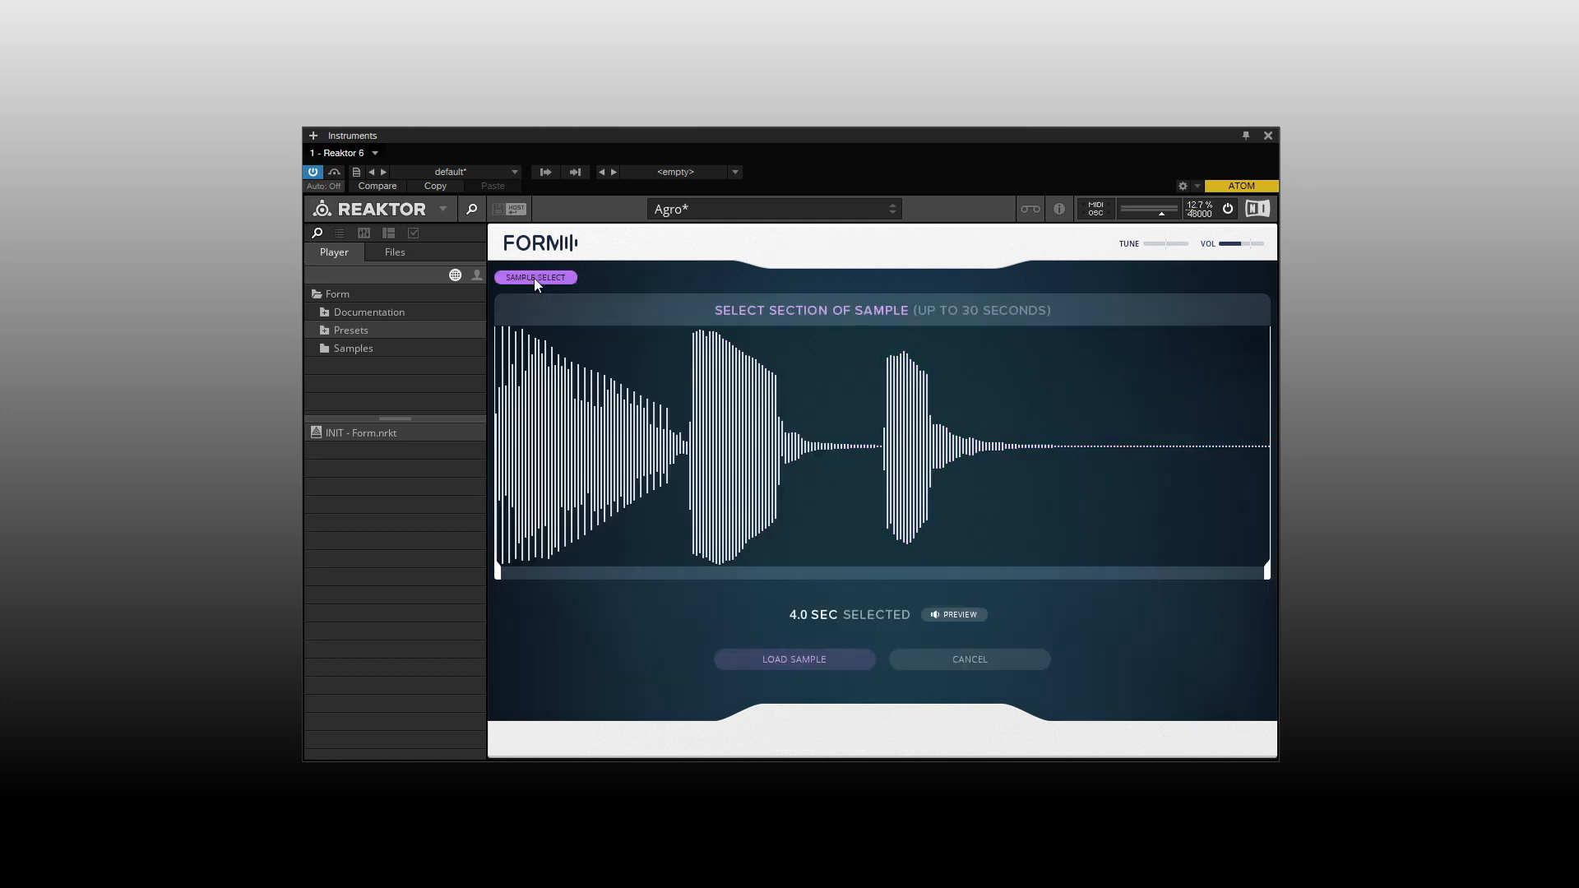
pyautogui.click(530, 276)
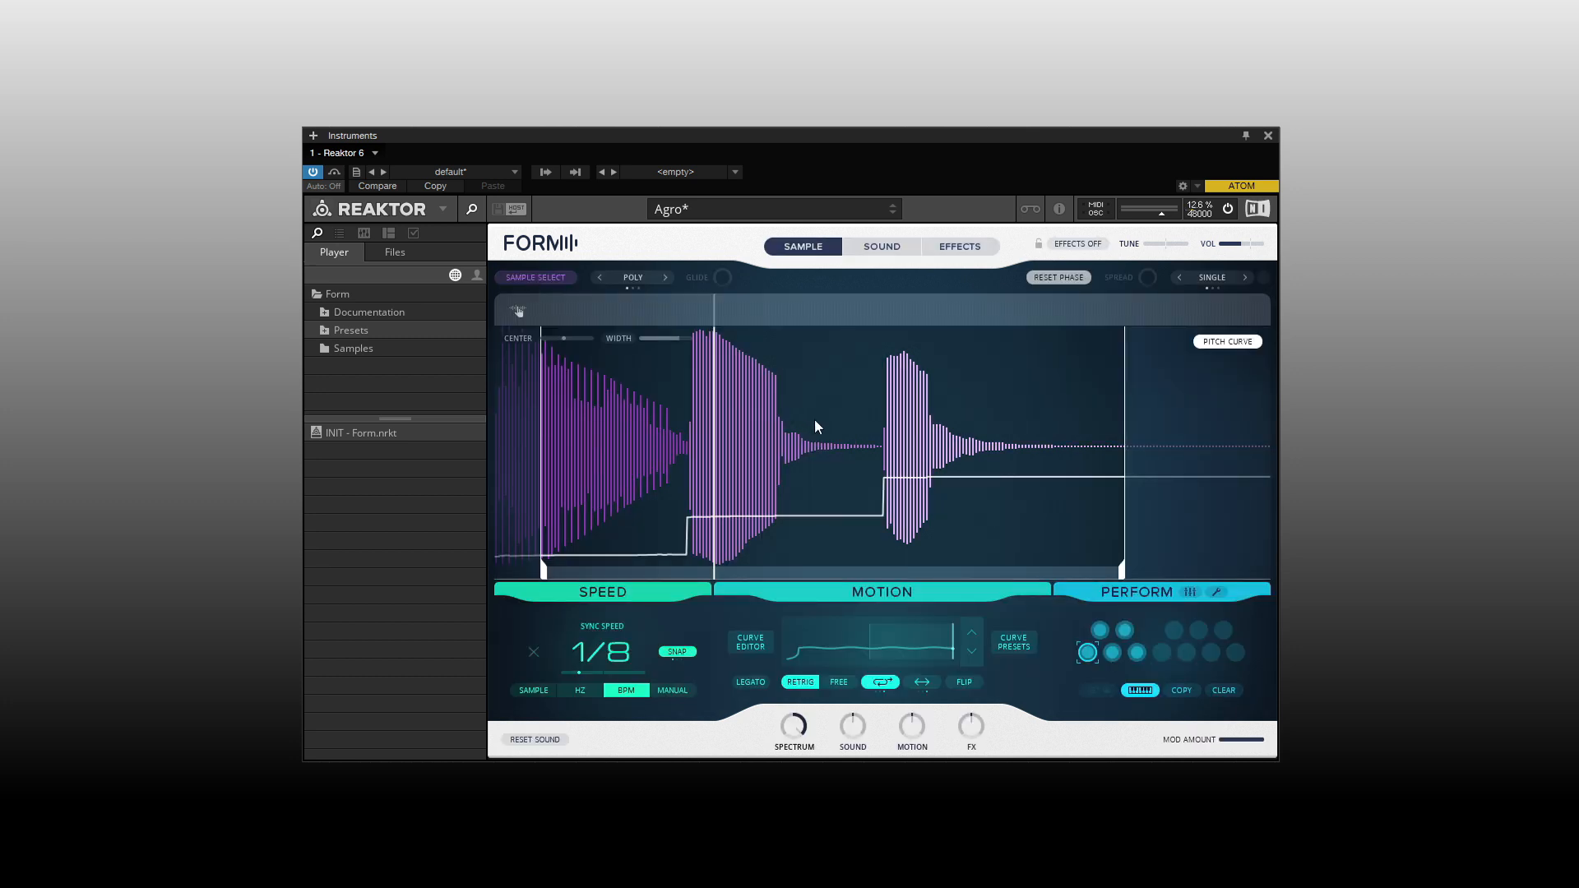
pyautogui.moveTo(813, 441); pyautogui.dragTo(831, 334)
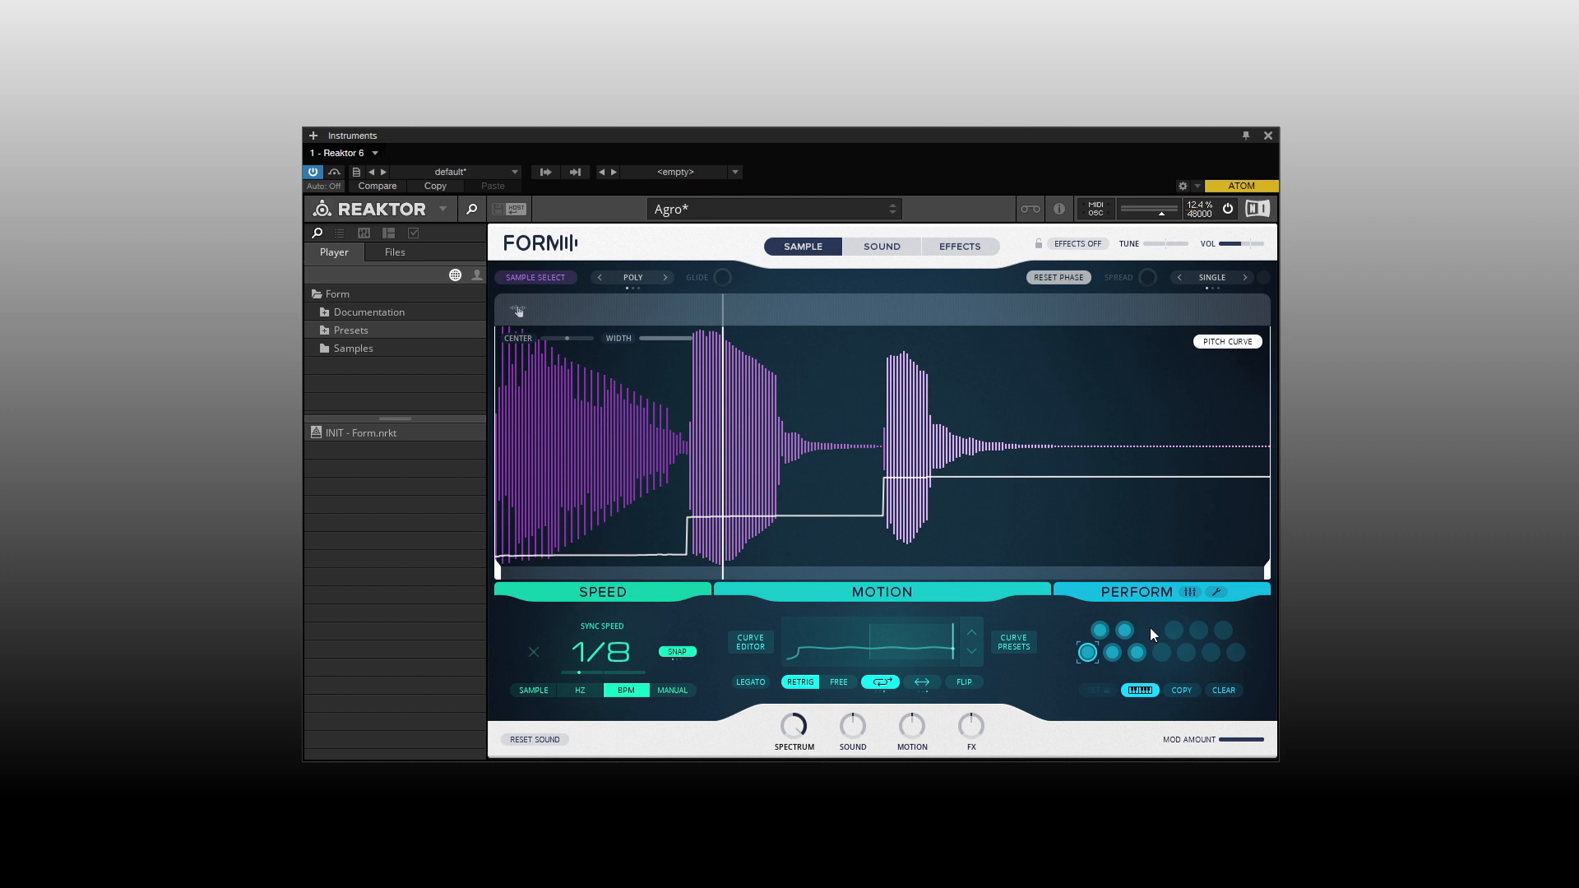
# Switch briefly to Multi Mode and return the setting to Single
pyautogui.click(1244, 278)
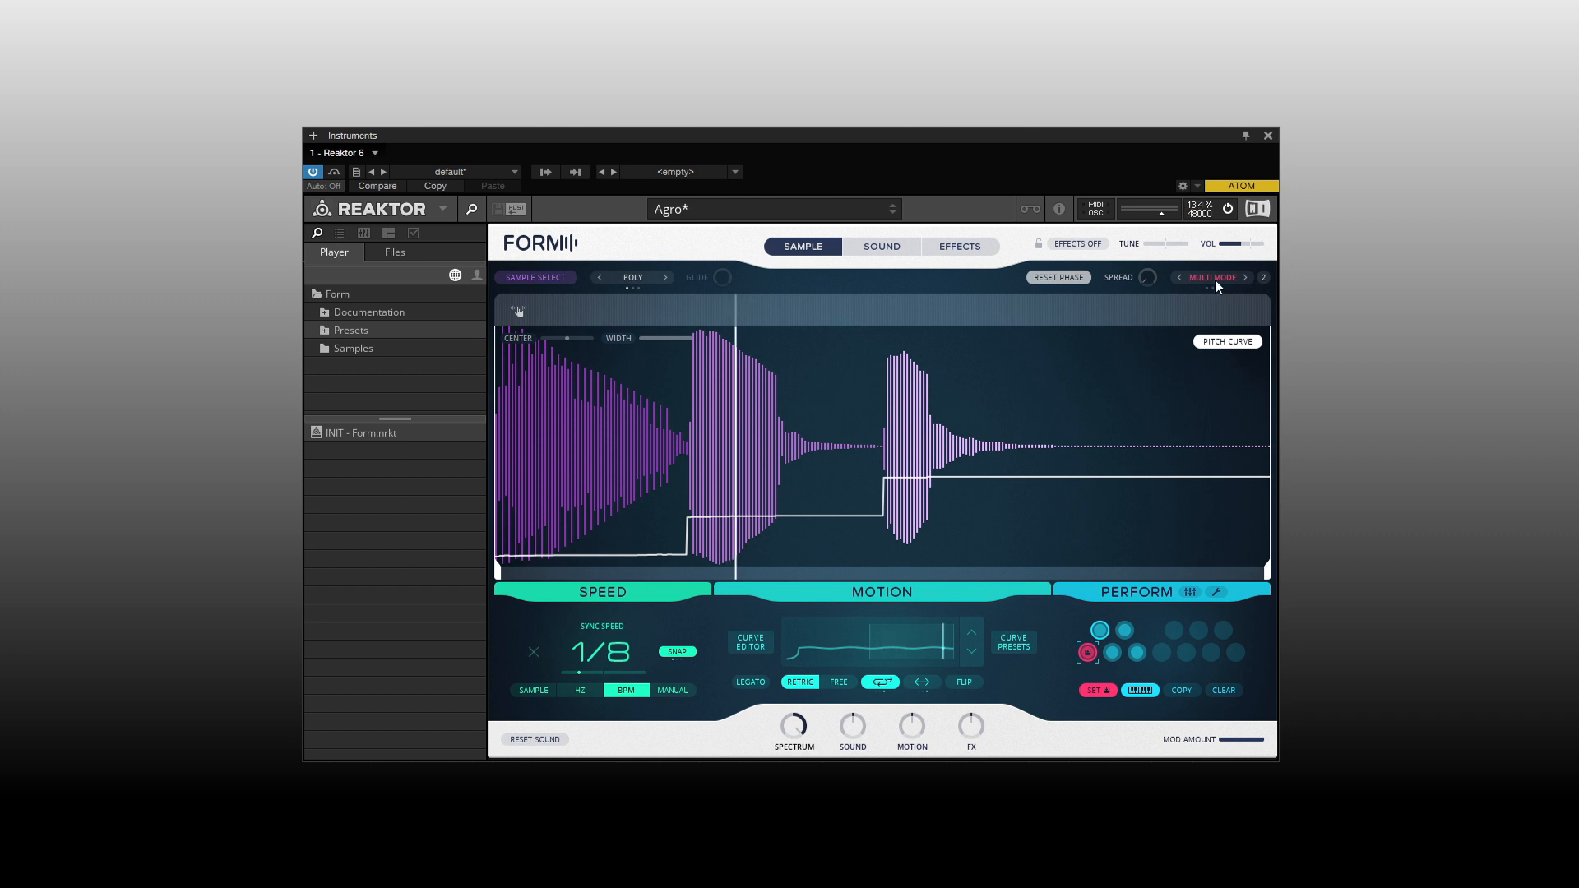
pyautogui.click(1179, 278)
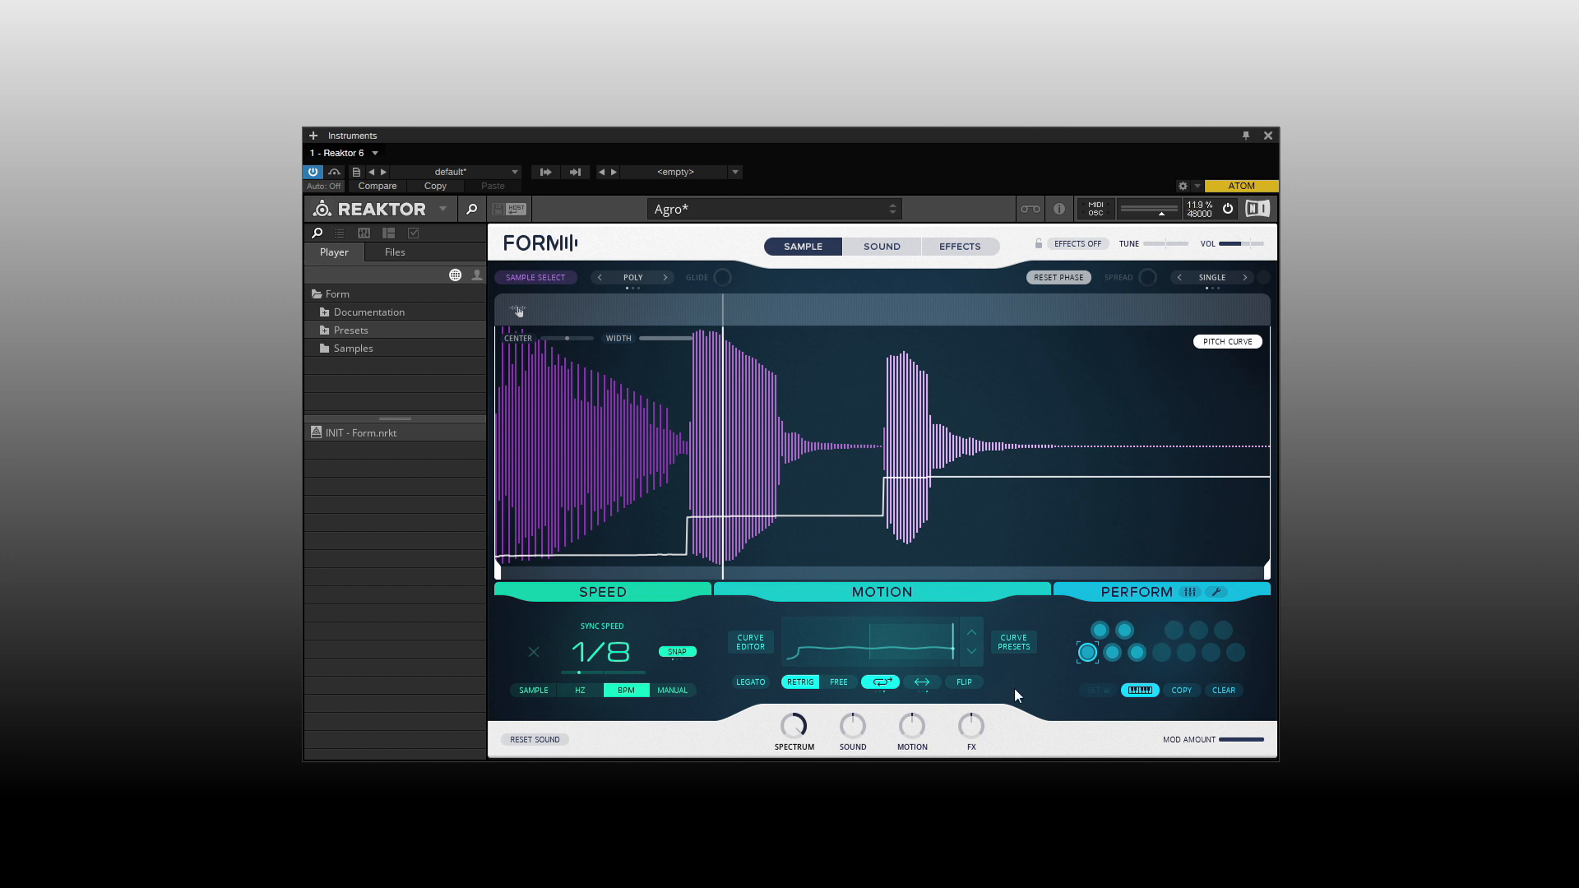
# Compare the Sample, Hz and BPM speed modes, lowering the Hz speed to 0.00 cycles per second
pyautogui.click(534, 692)
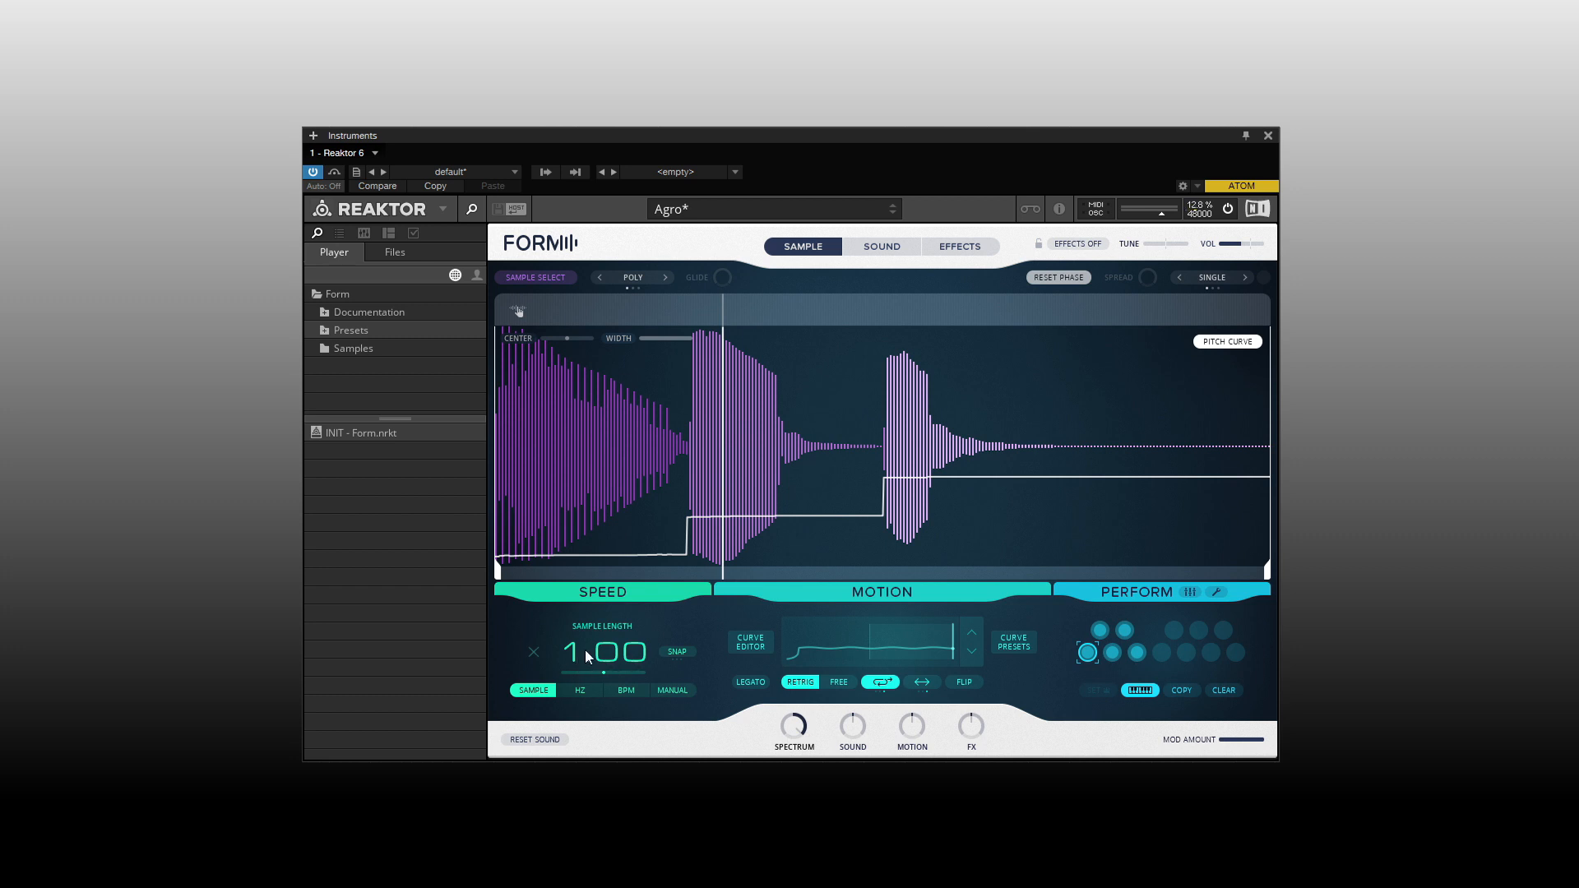
pyautogui.click(579, 691)
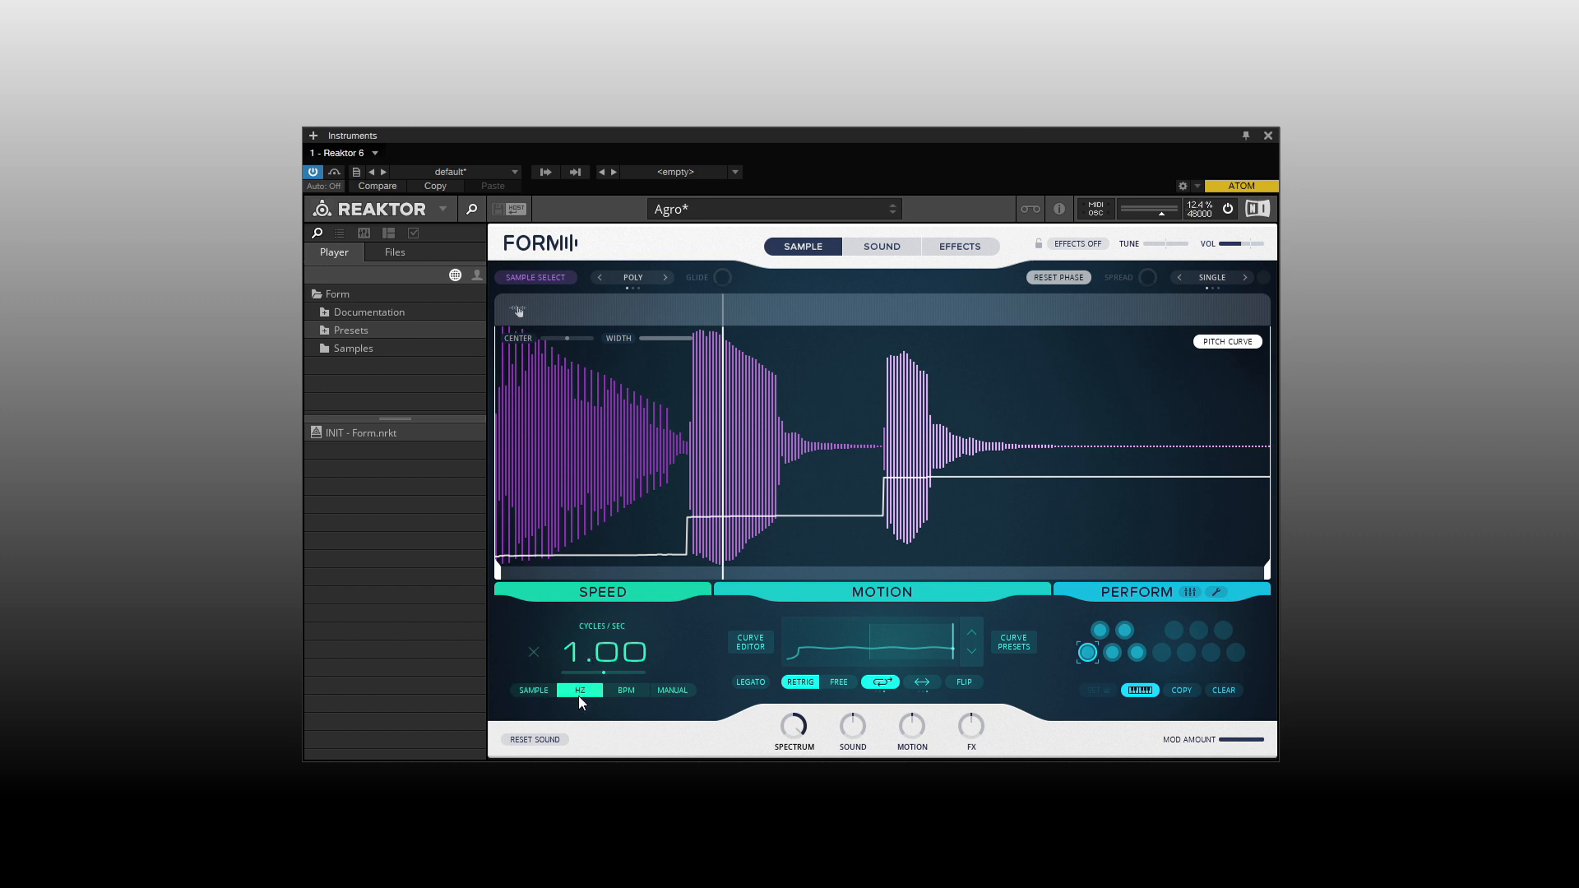
pyautogui.moveTo(605, 654); pyautogui.dragTo(610, 699)
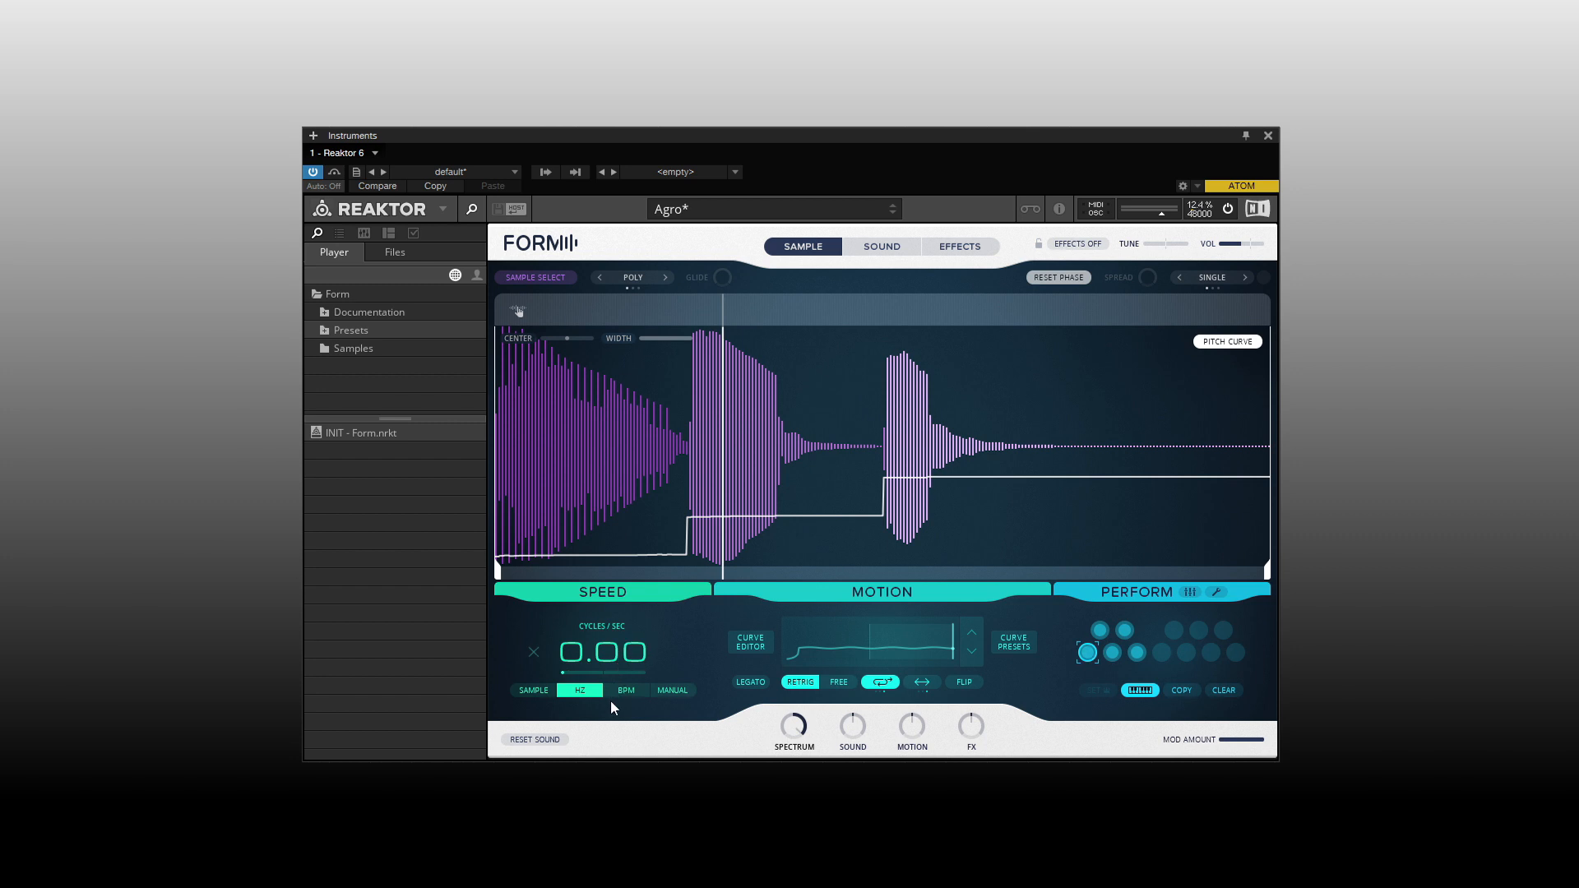
pyautogui.keyDown('ctrl'); pyautogui.click(609, 656); pyautogui.keyUp('ctrl')
pyautogui.click(626, 691)
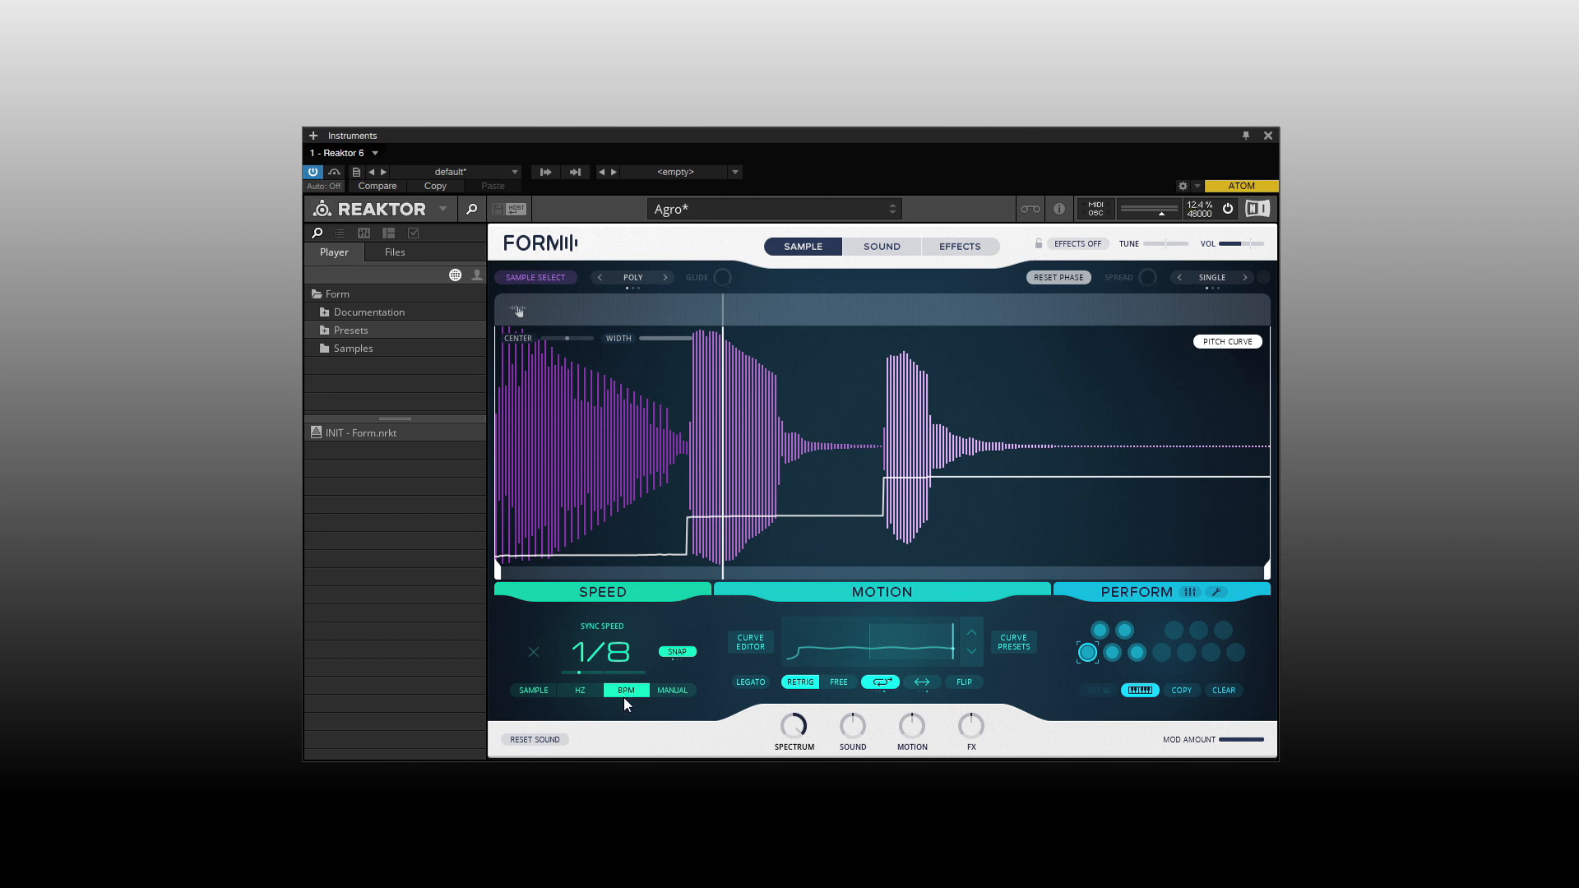
pyautogui.moveTo(605, 604); pyautogui.dragTo(610, 642)
# Set the speed mode to Manual and start MIDI & OSC Learn for the Scan Motion control
pyautogui.click(681, 691)
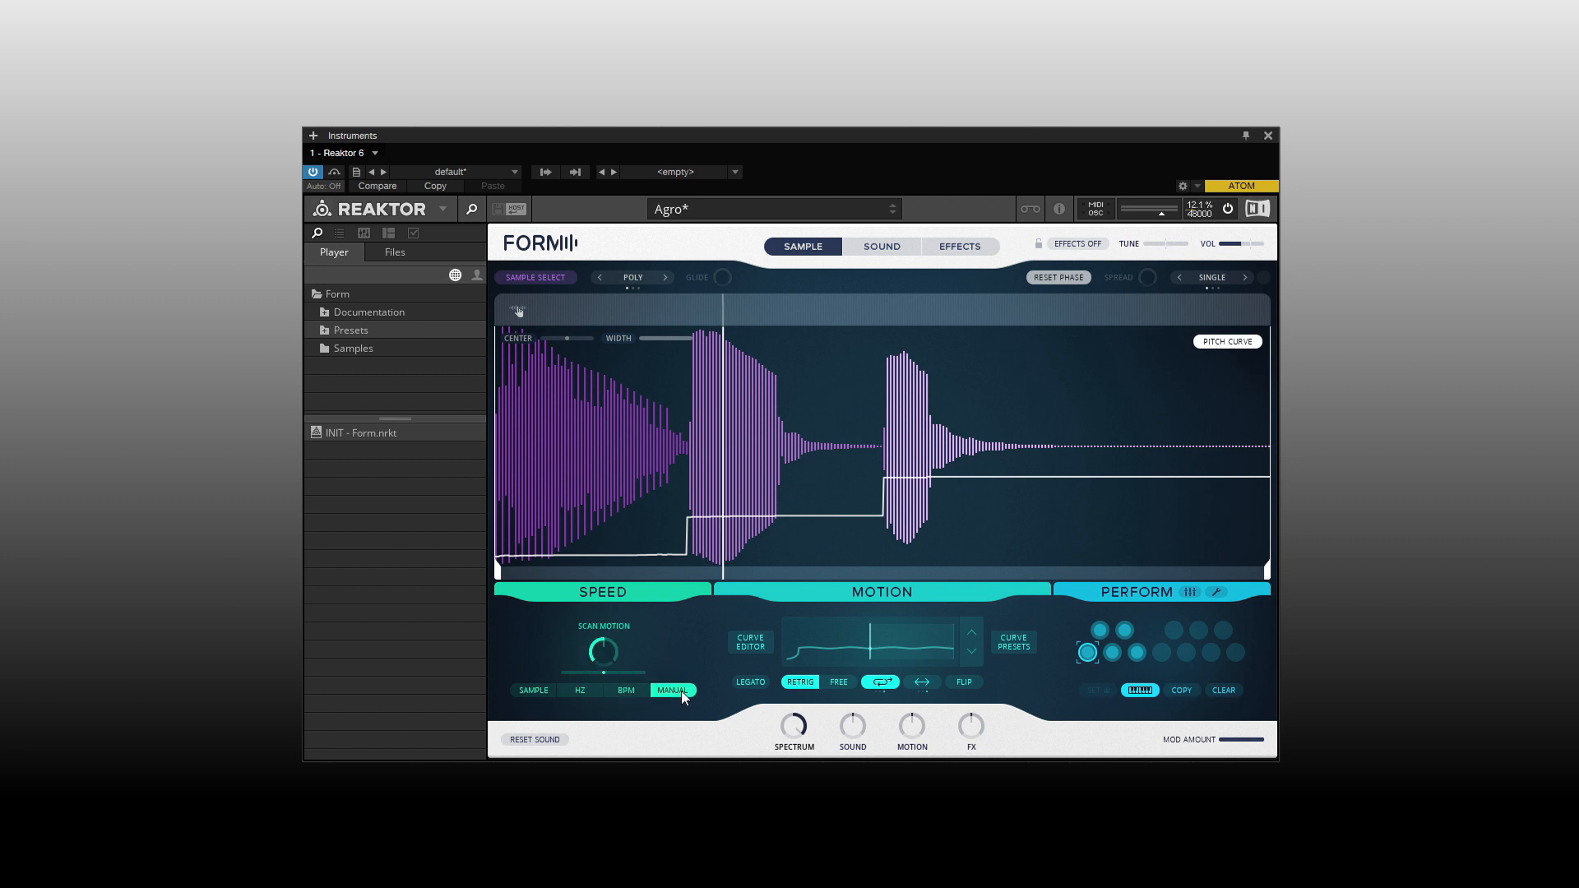
pyautogui.rightClick(607, 654)
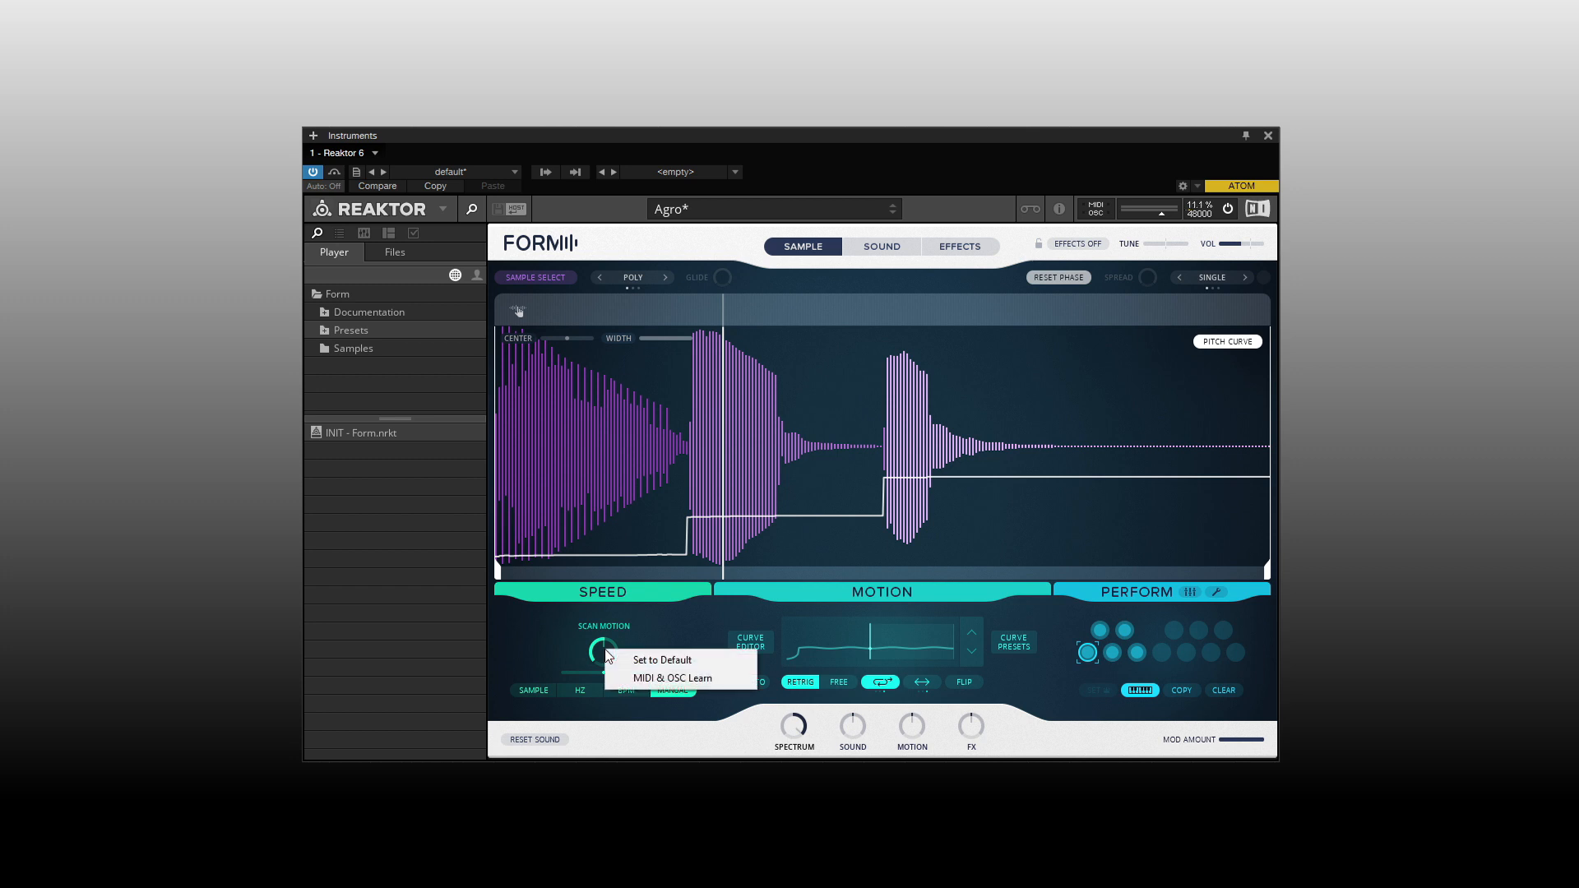
pyautogui.click(686, 678)
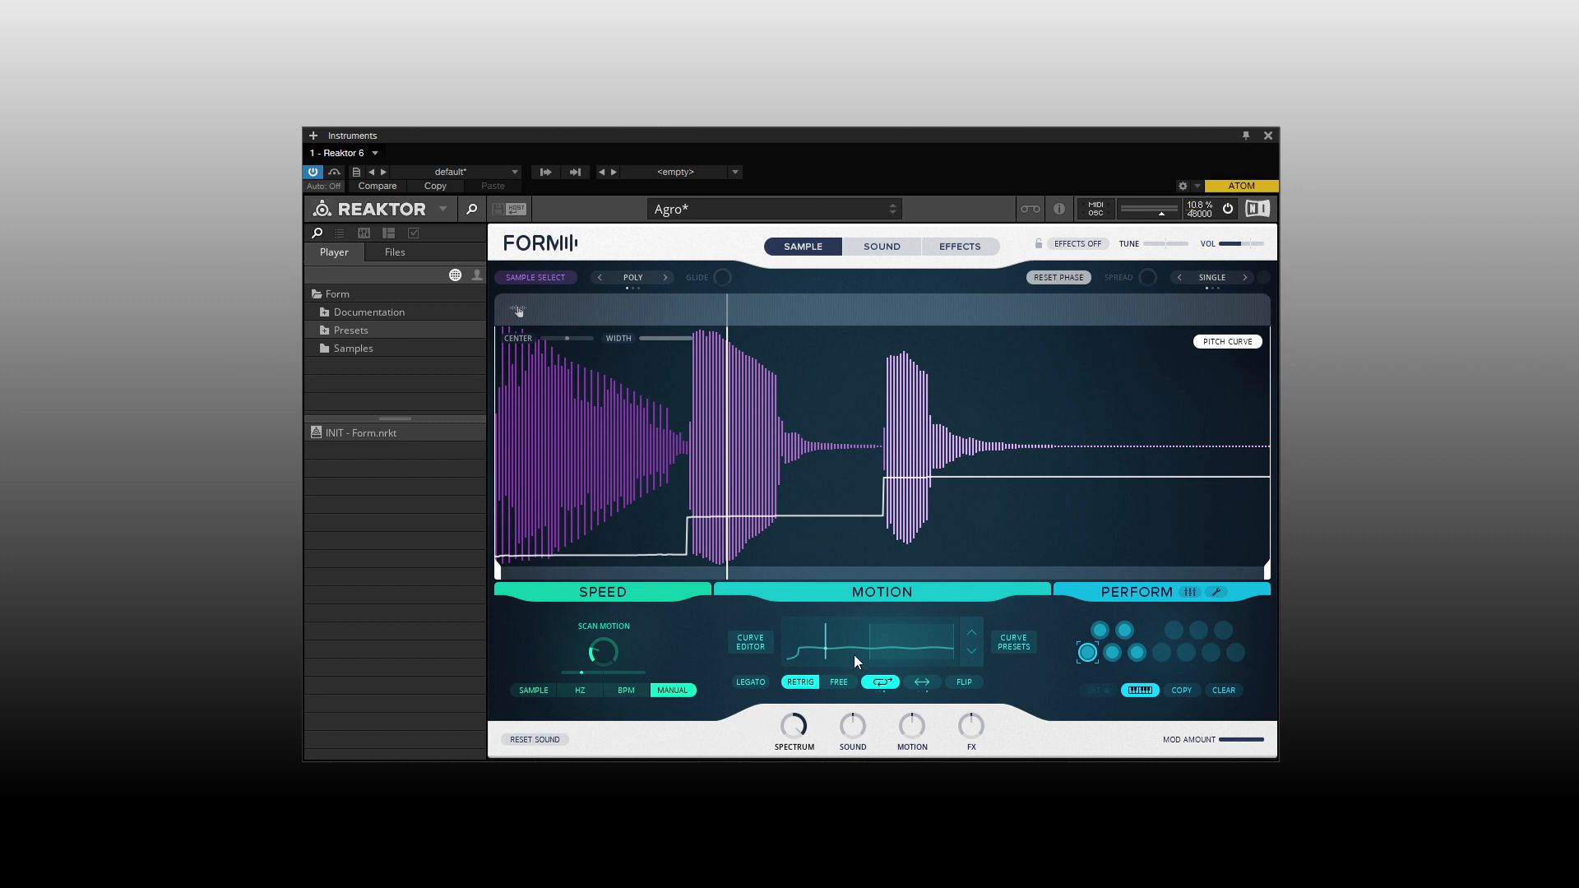
# Load the rising linear ramp from the curve presets as the motion curve
pyautogui.click(1018, 645)
pyautogui.click(696, 315)
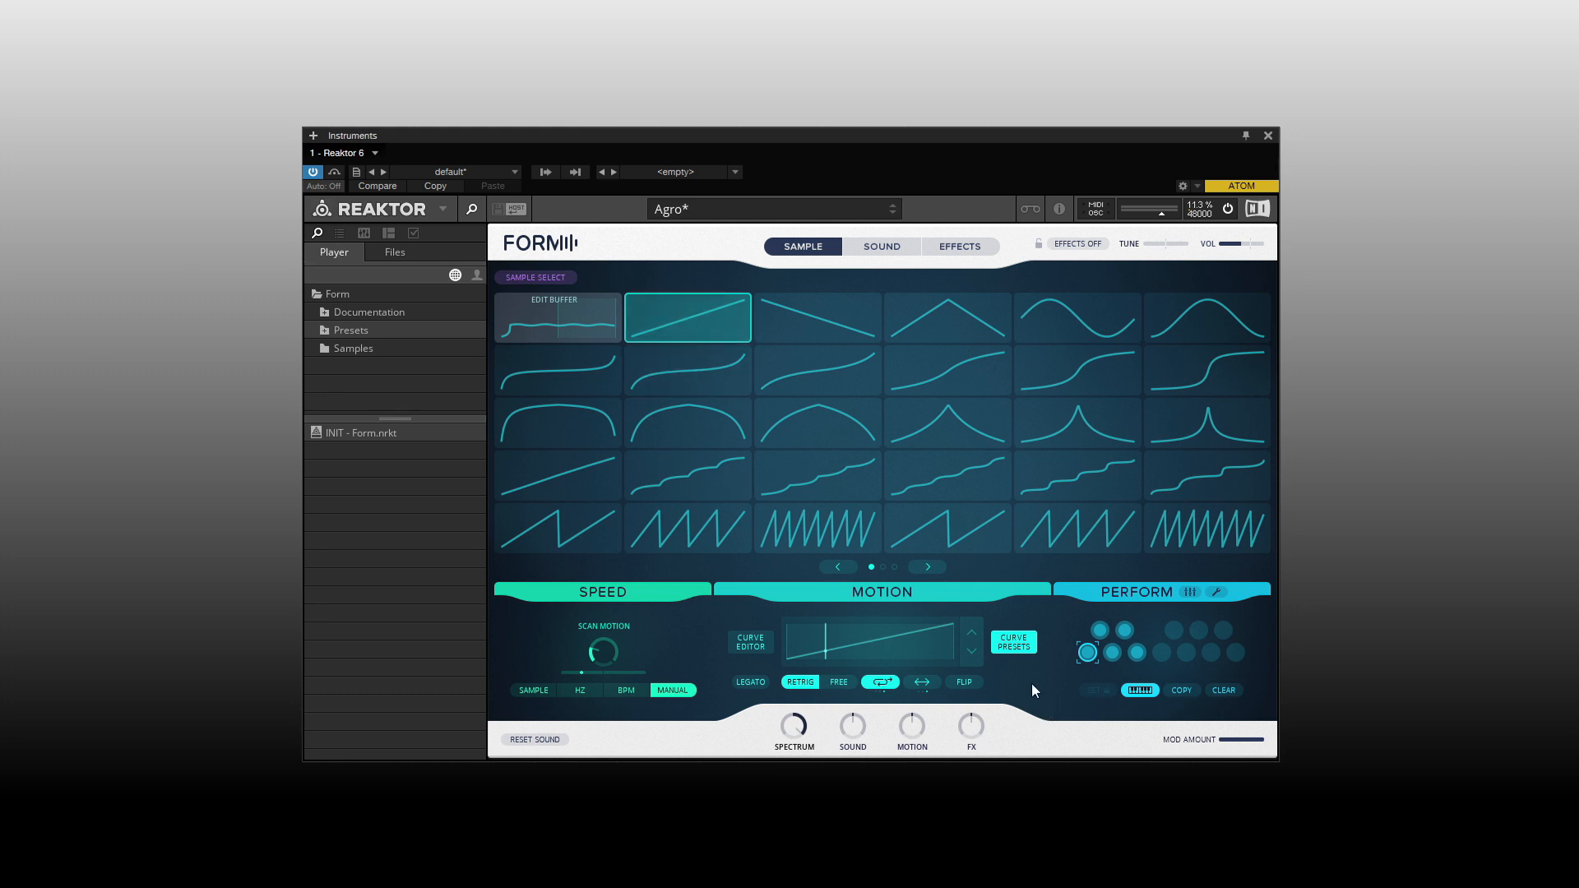
# Close the curve presets and scrub through the sample along the strip above the waveform
pyautogui.click(1019, 643)
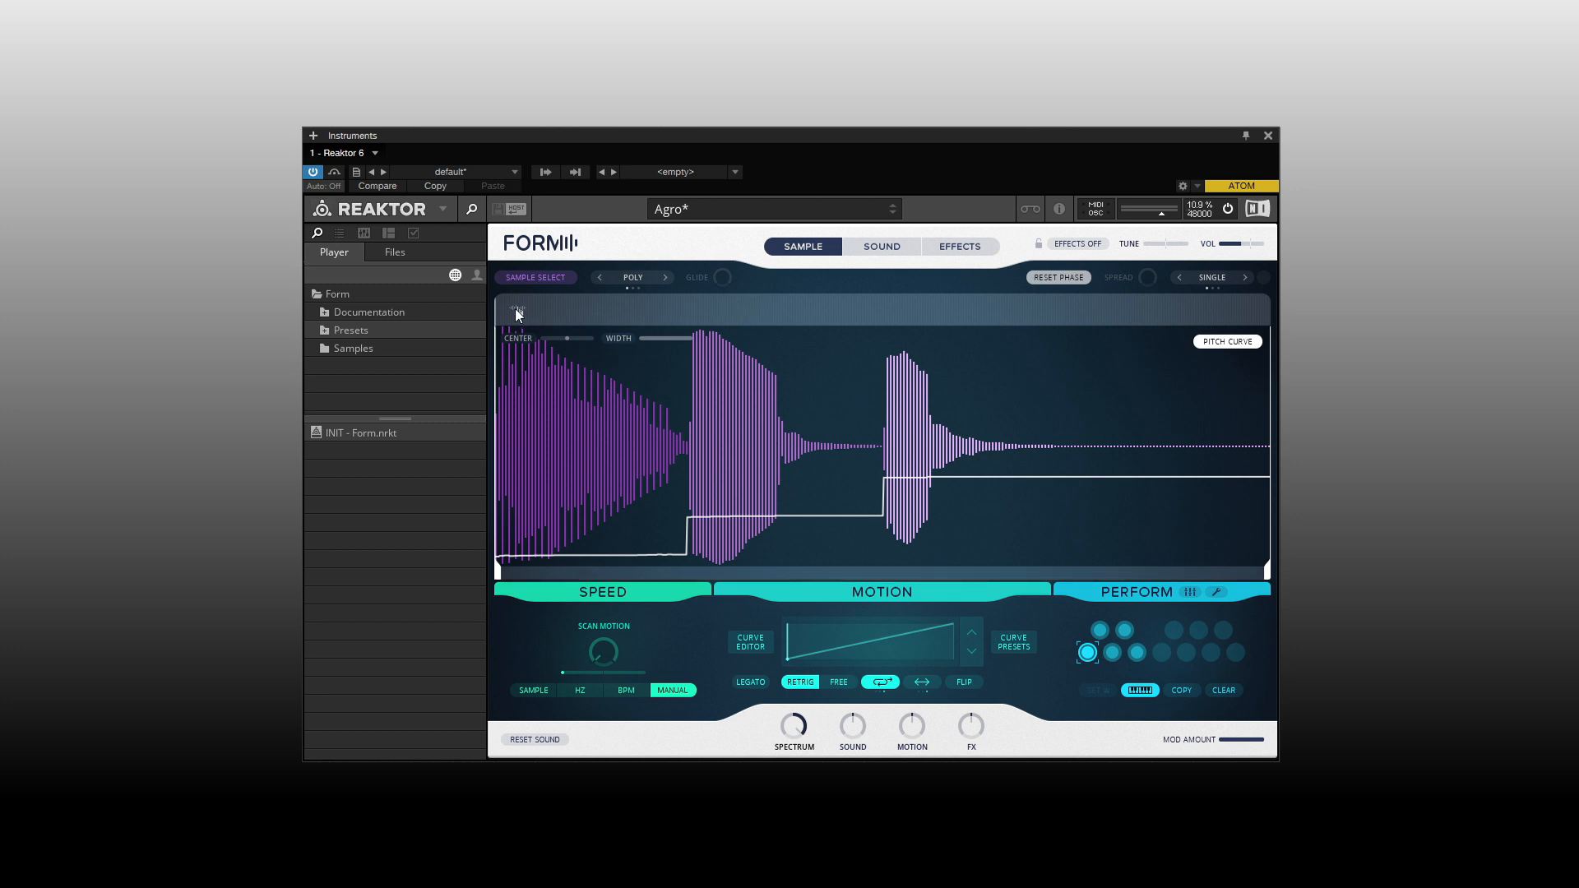
pyautogui.moveTo(518, 312); pyautogui.dragTo(682, 309)
pyautogui.moveTo(539, 315)
pyautogui.mouseDown()
pyautogui.moveTo(526, 316)
pyautogui.moveTo(961, 341)
pyautogui.moveTo(663, 347)
pyautogui.moveTo(526, 327)
pyautogui.moveTo(540, 323)
pyautogui.mouseUp()
# Compare the BPM, Hz, Manual and Sample speed modes, finishing on Sample
pyautogui.click(529, 692)
pyautogui.click(624, 691)
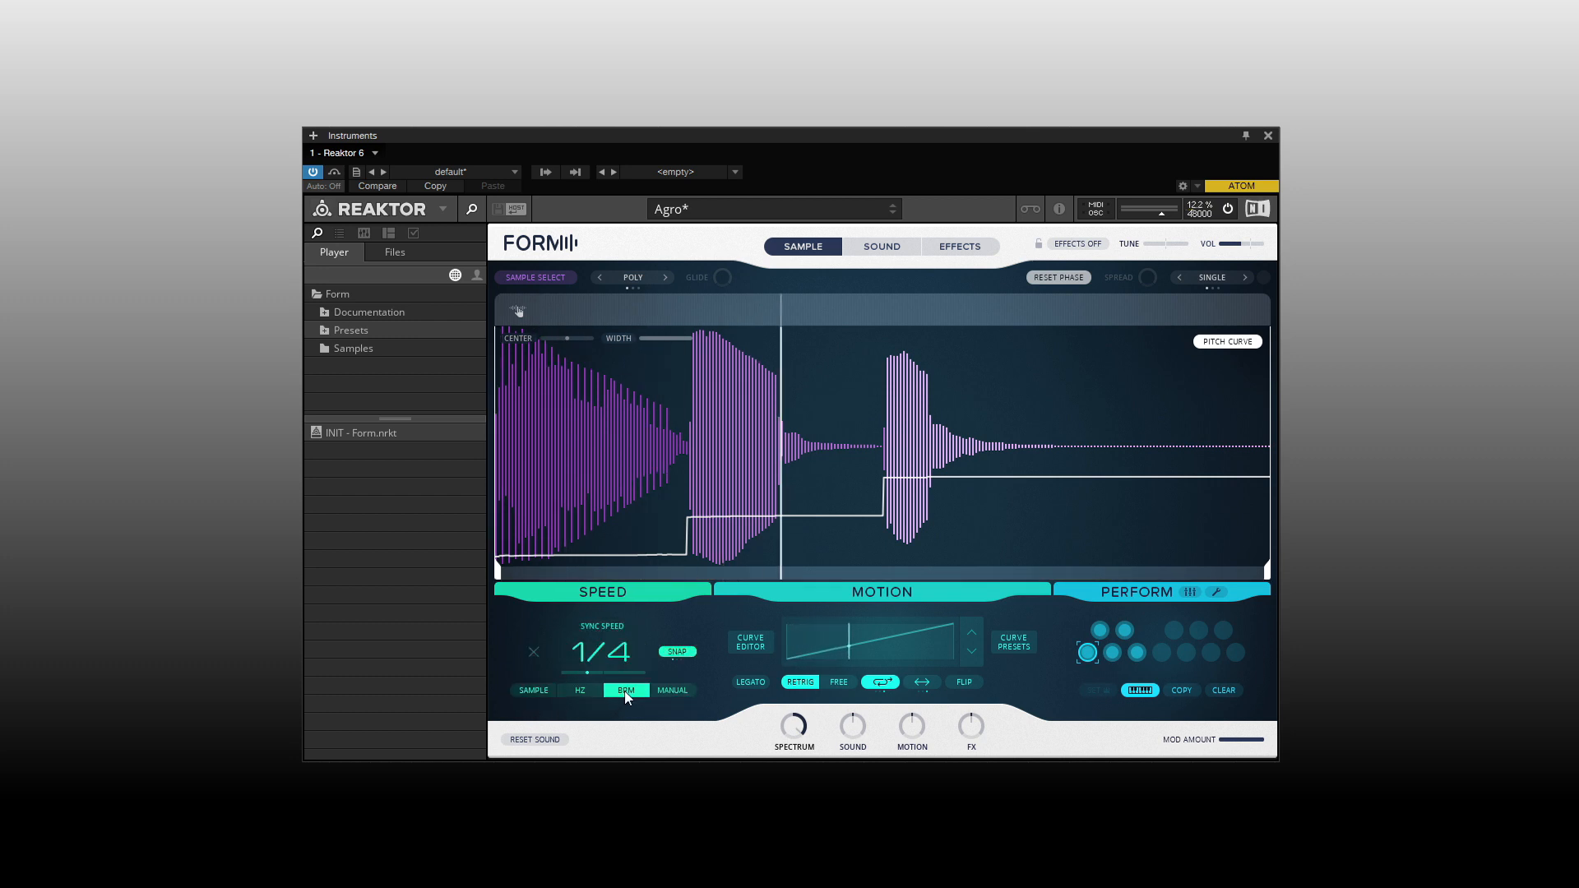
pyautogui.click(530, 691)
pyautogui.click(580, 695)
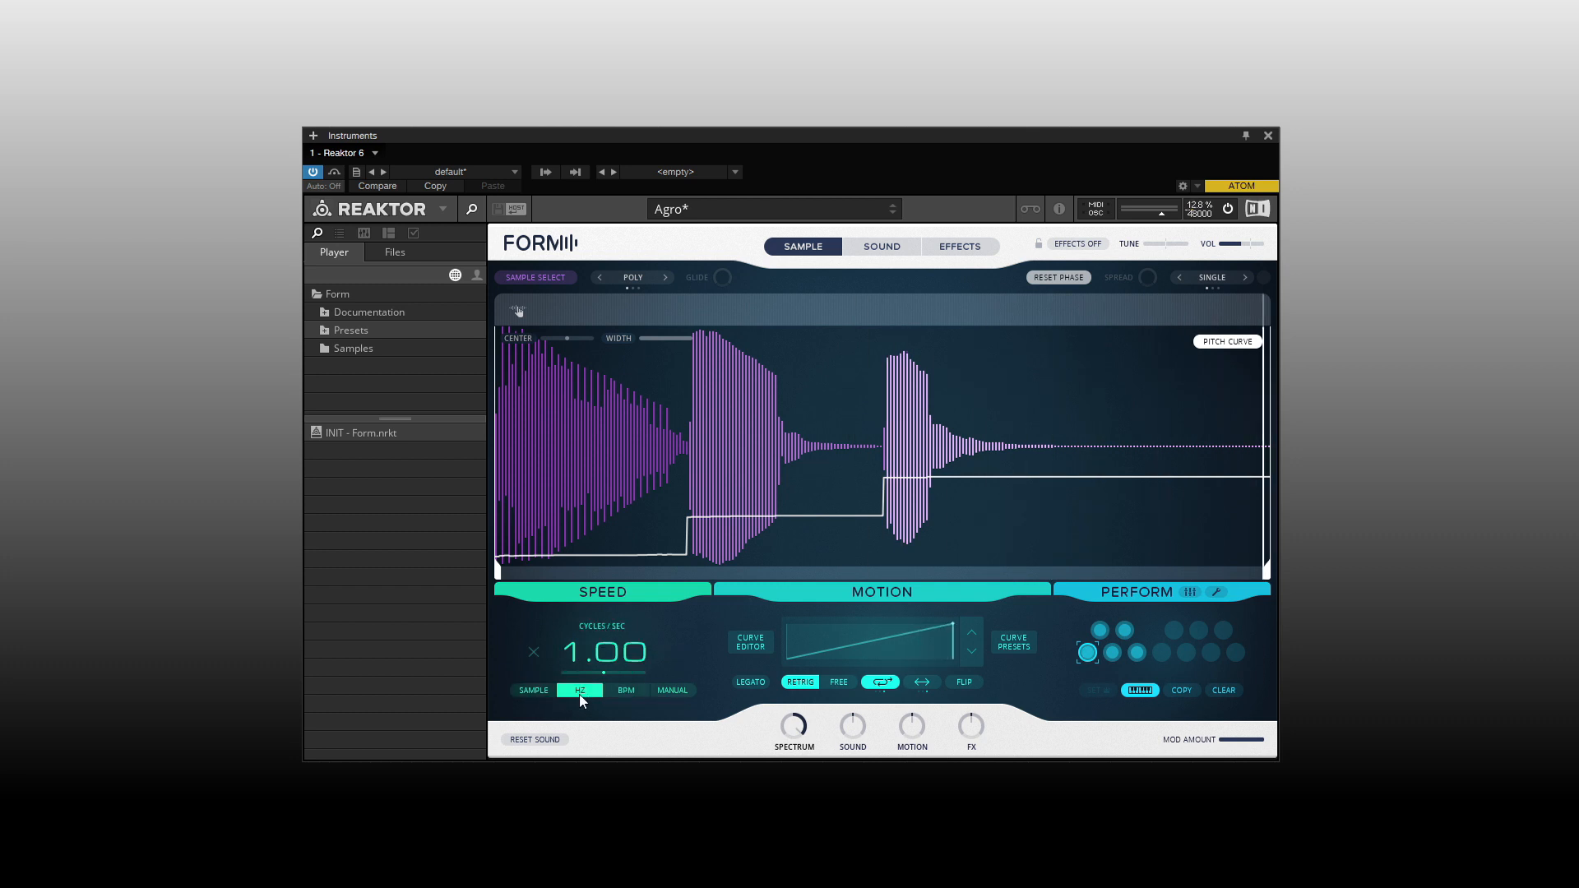
pyautogui.click(671, 692)
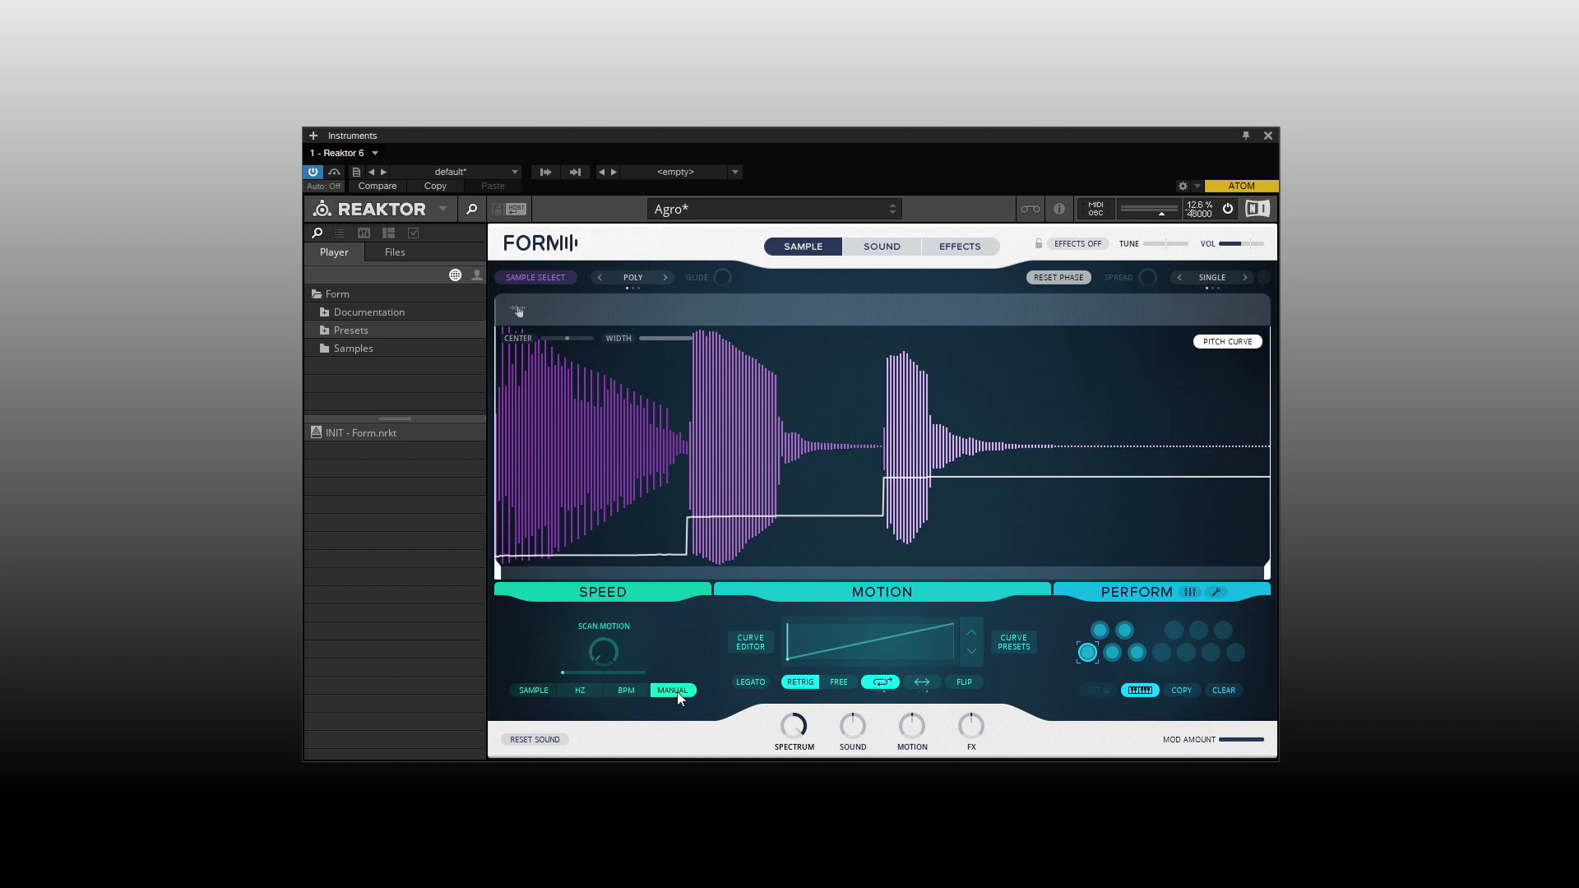
pyautogui.click(568, 692)
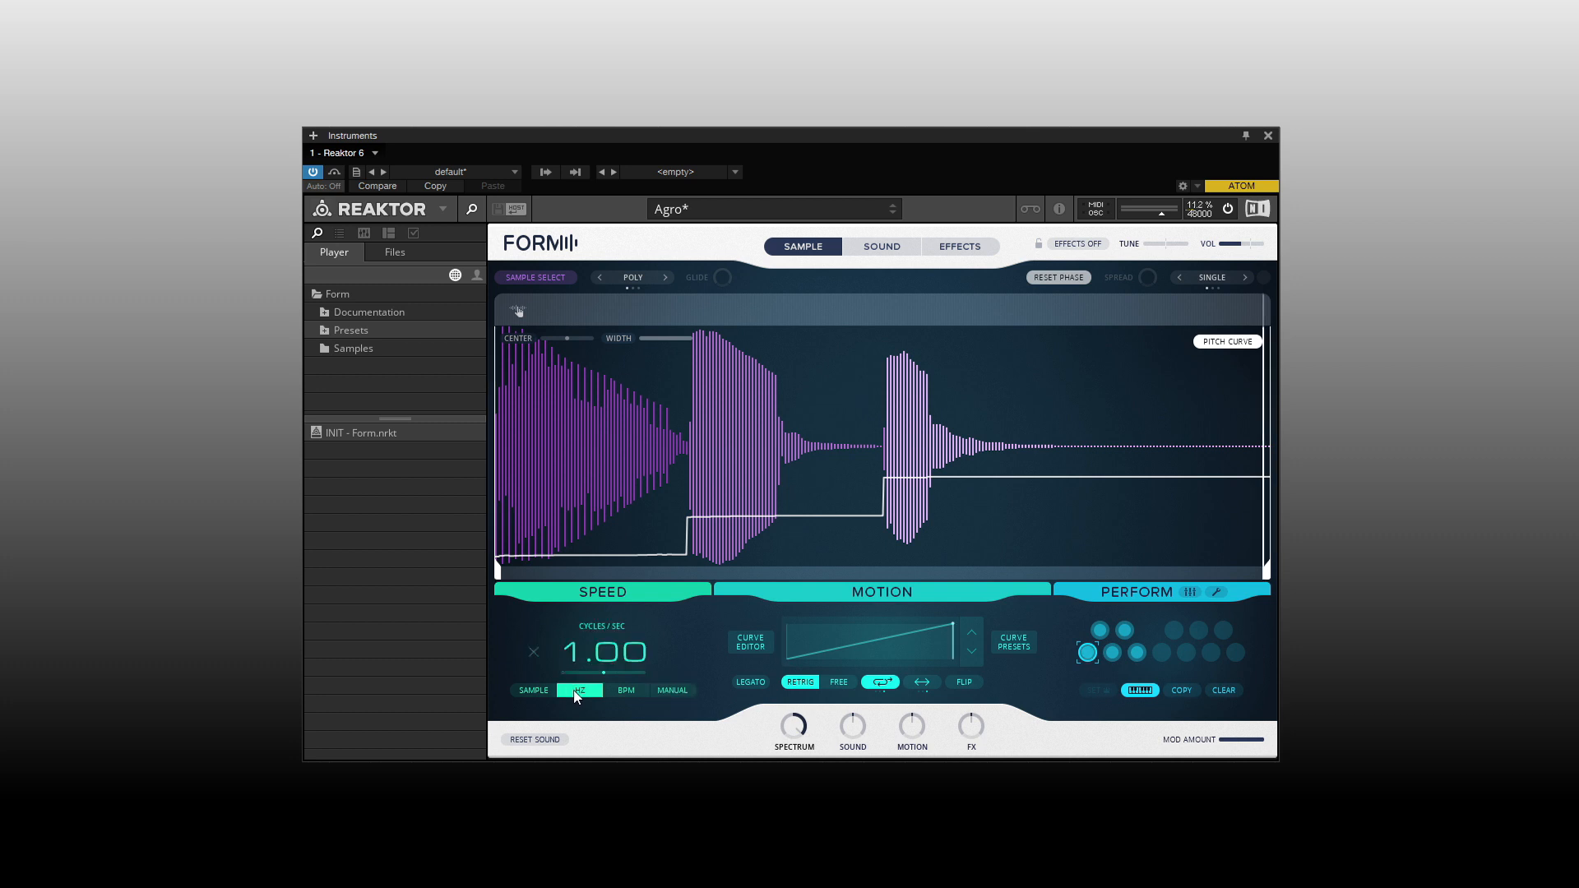
pyautogui.click(532, 690)
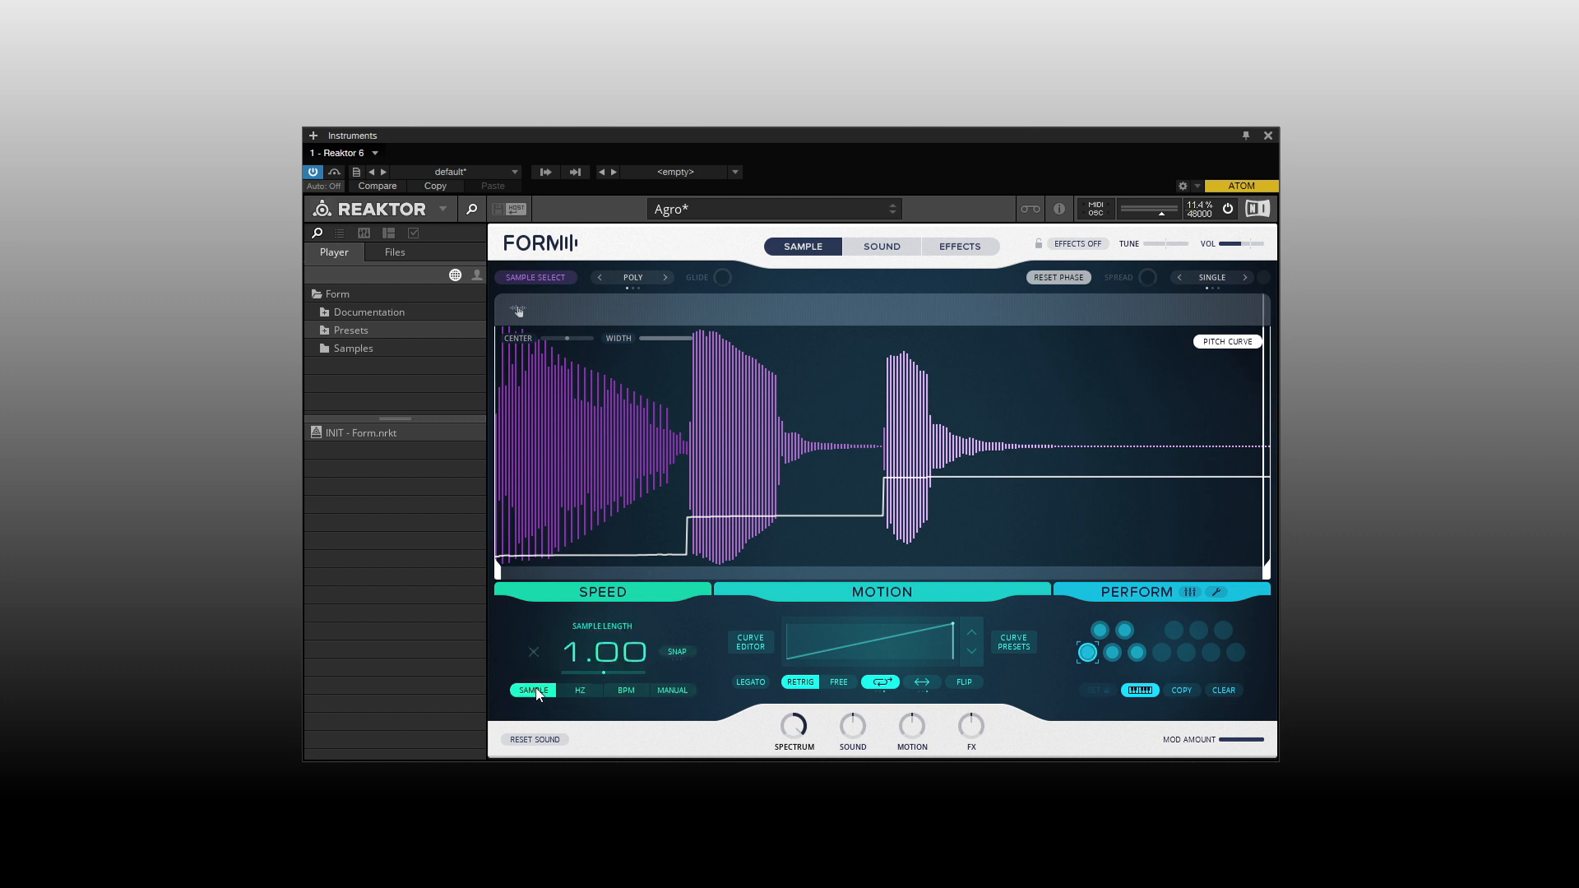
# Cycle the Sample speed's snap setting through its options, including Triplet, and switch snapping off again
pyautogui.click(676, 653)
pyautogui.click(691, 652)
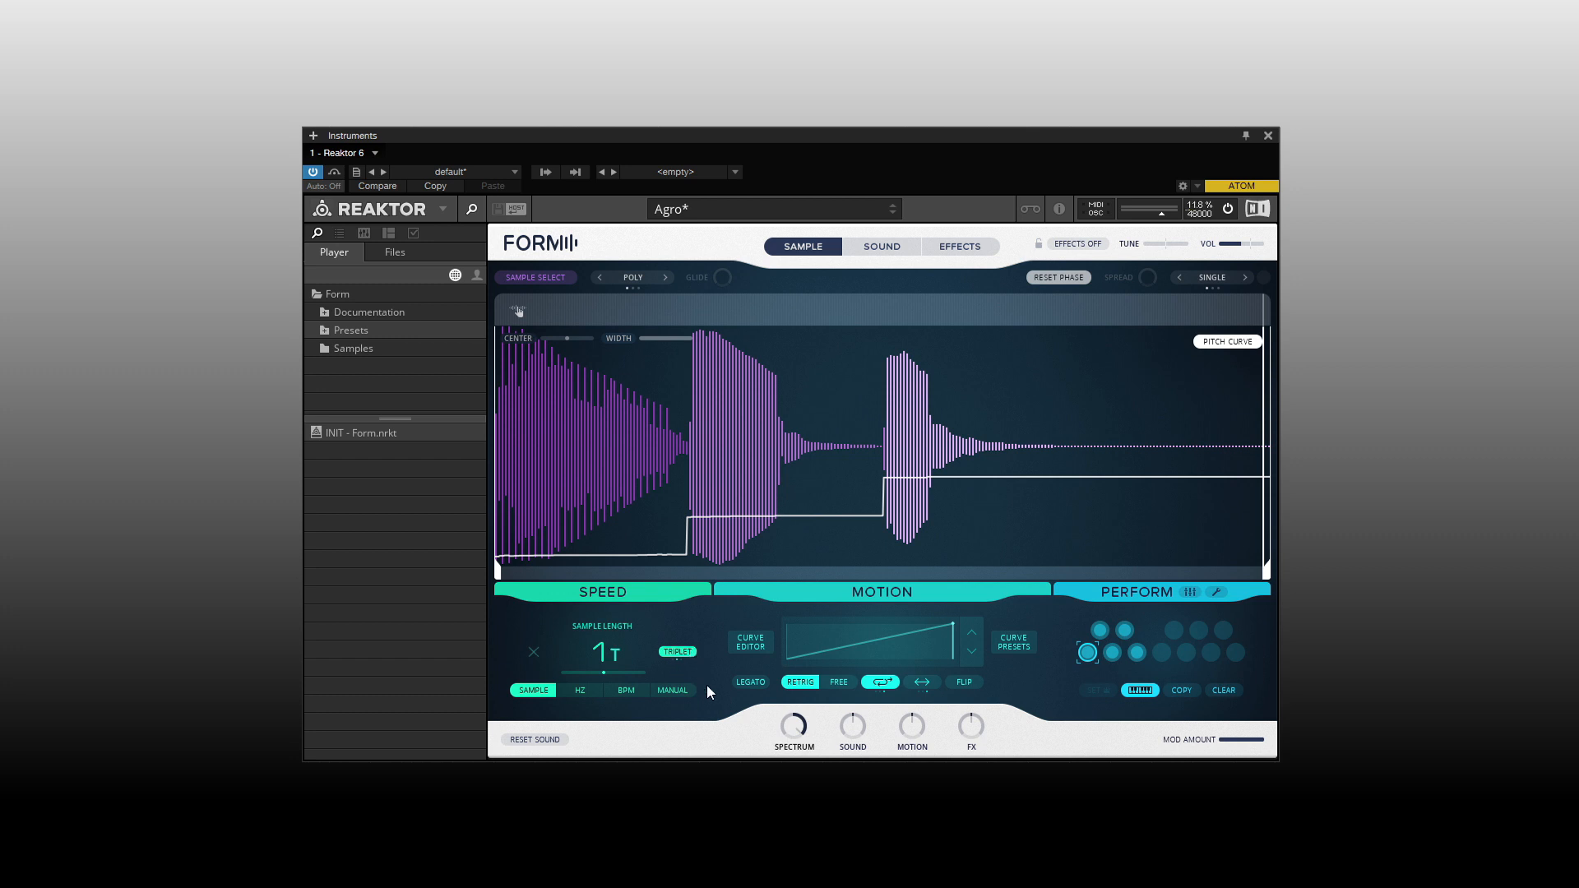
pyautogui.click(683, 655)
pyautogui.click(681, 652)
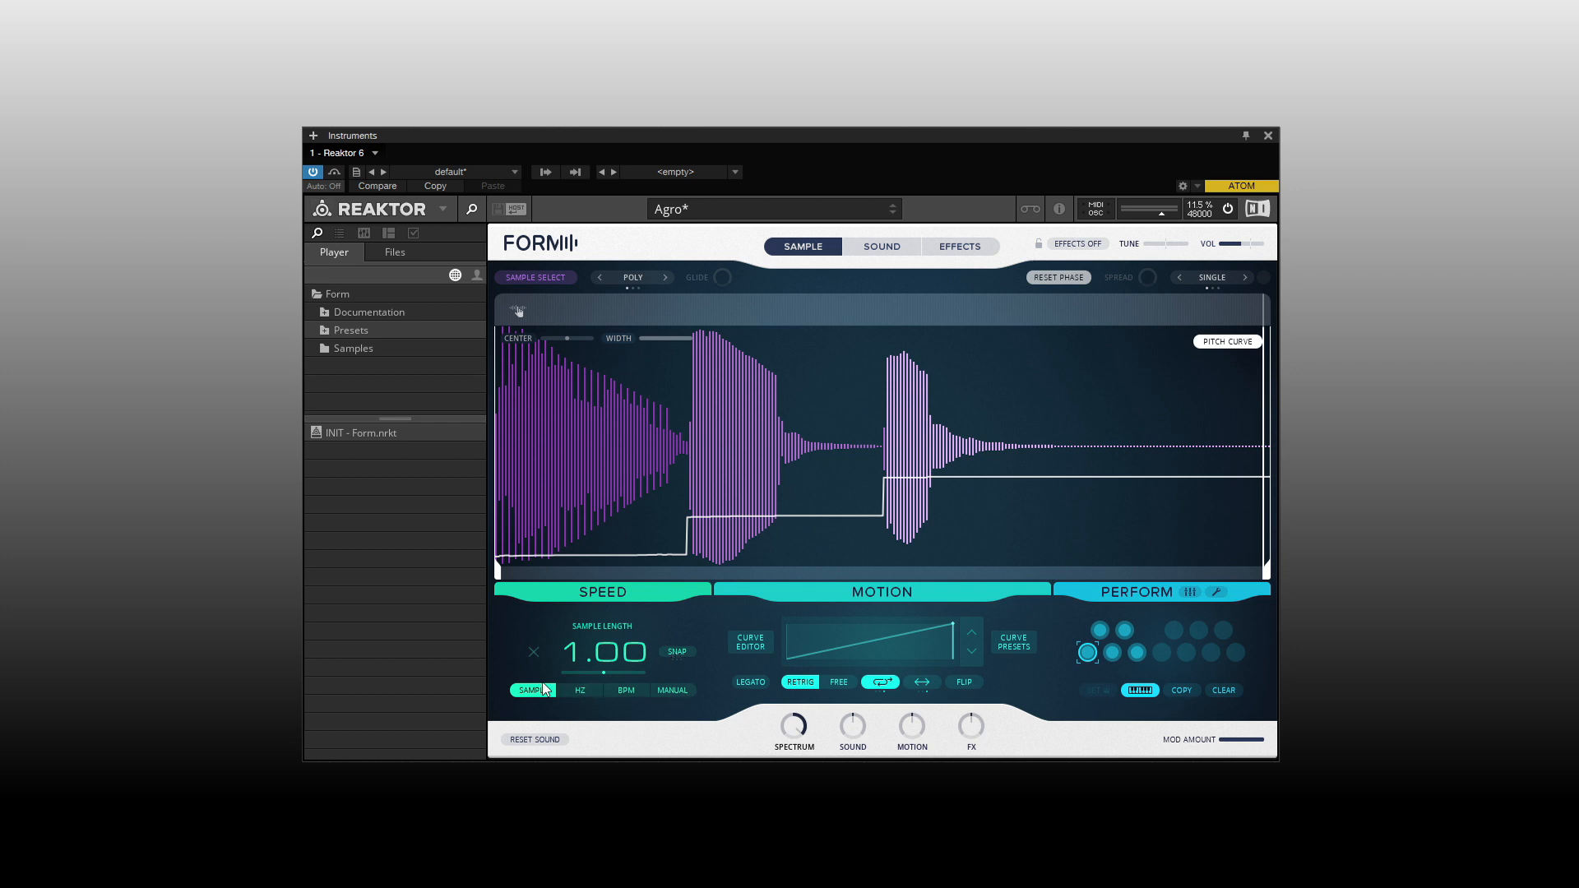
# Set the speed mode to BPM and turn off snapping for the sync speed
pyautogui.click(624, 691)
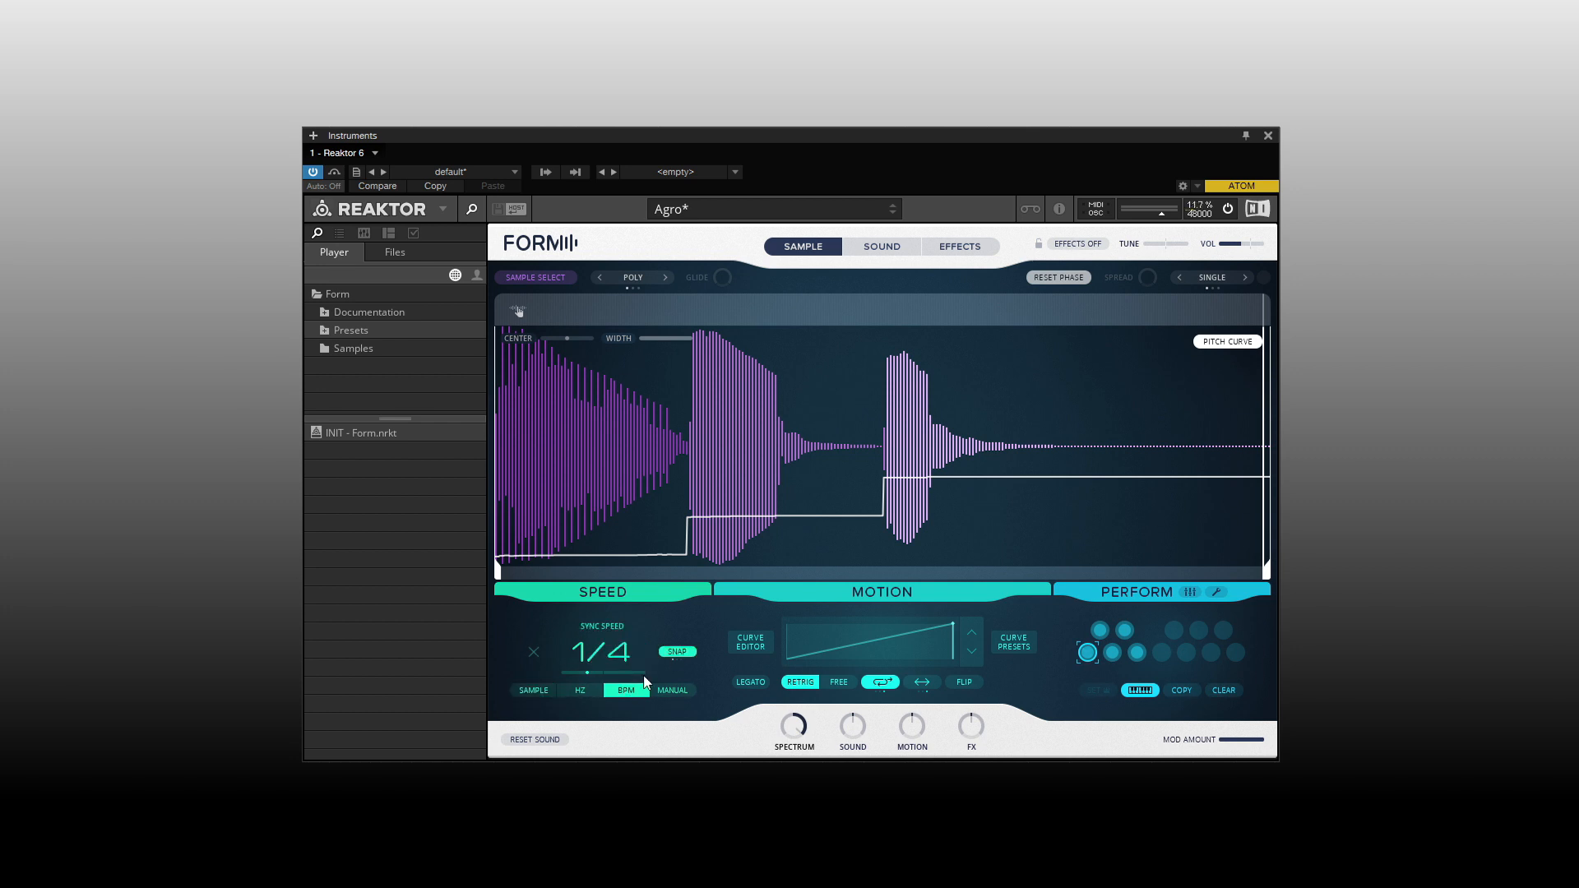
pyautogui.click(685, 657)
pyautogui.click(687, 654)
pyautogui.click(687, 656)
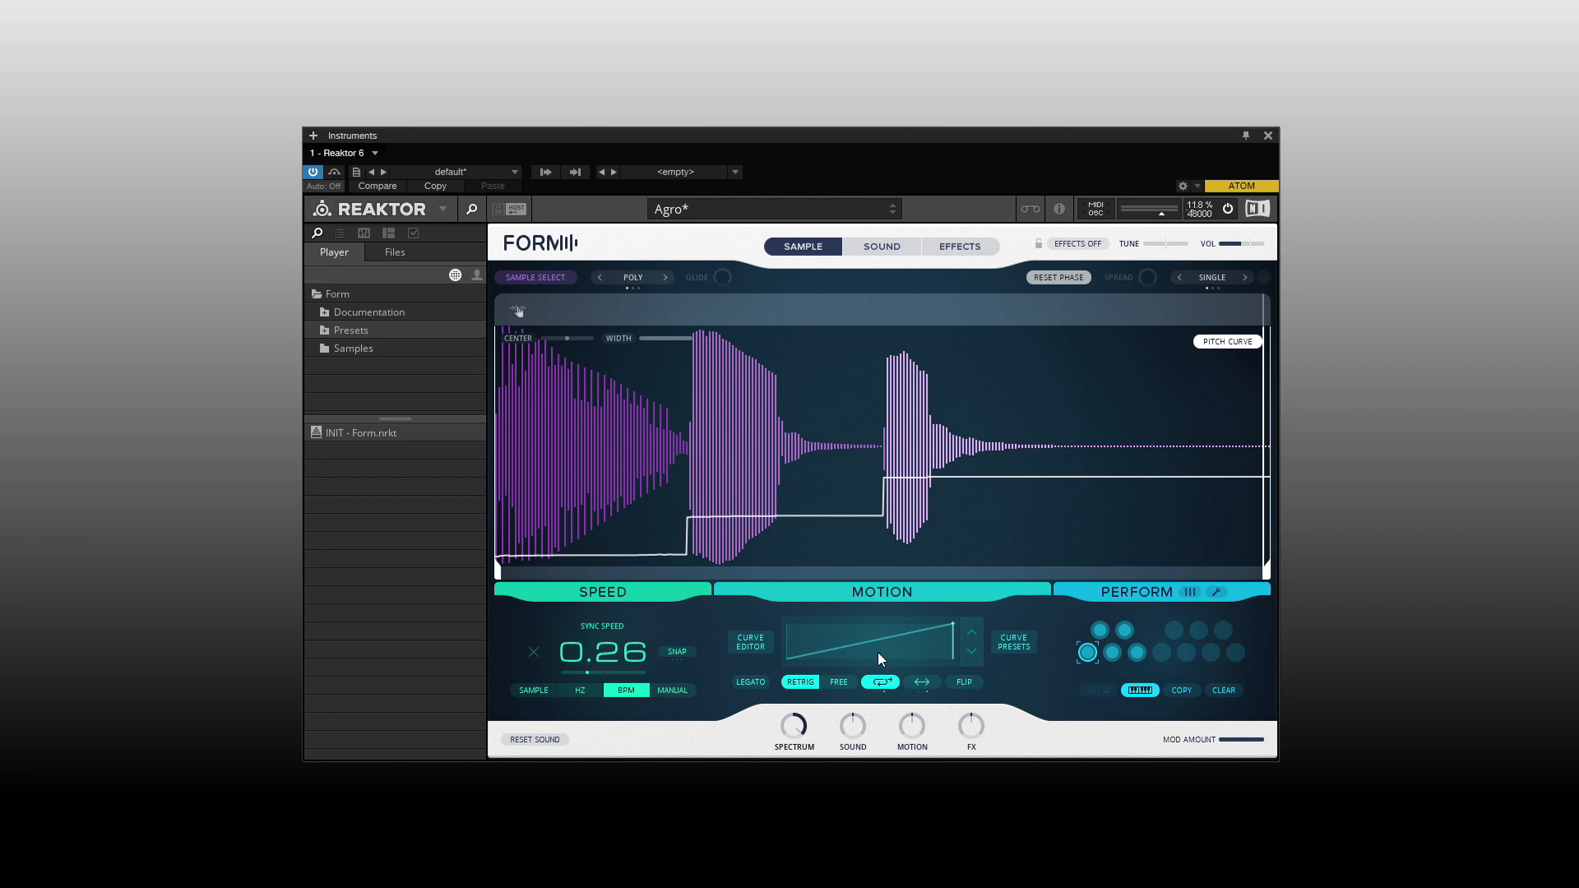
# Load the symmetrical triangle from the curve presets as the motion curve and lower the sync speed to 0.09
pyautogui.click(1011, 642)
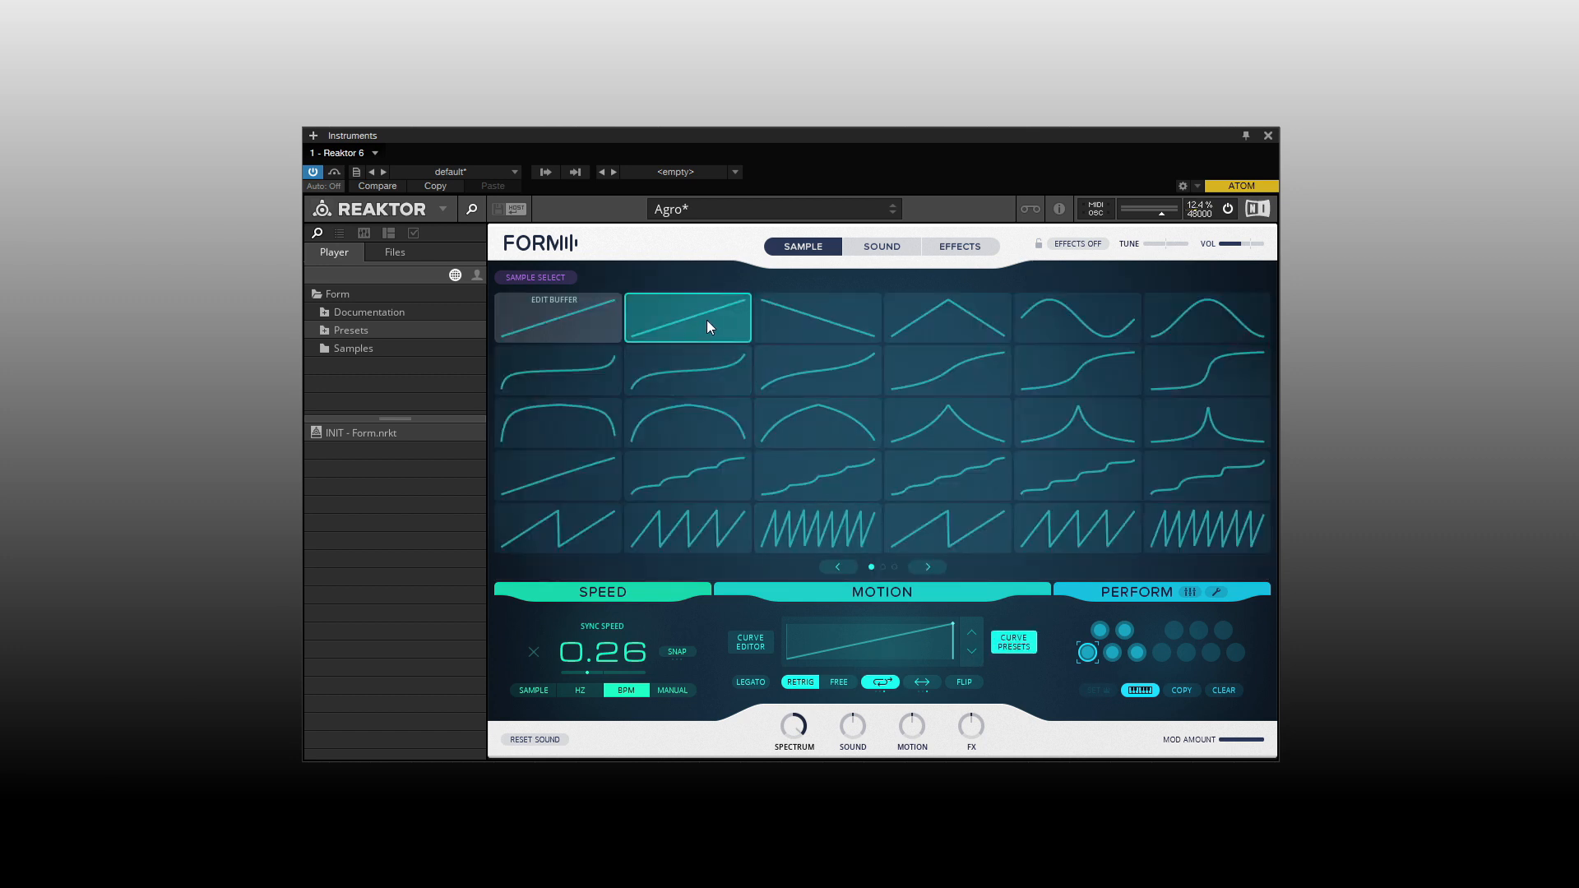
pyautogui.click(1010, 642)
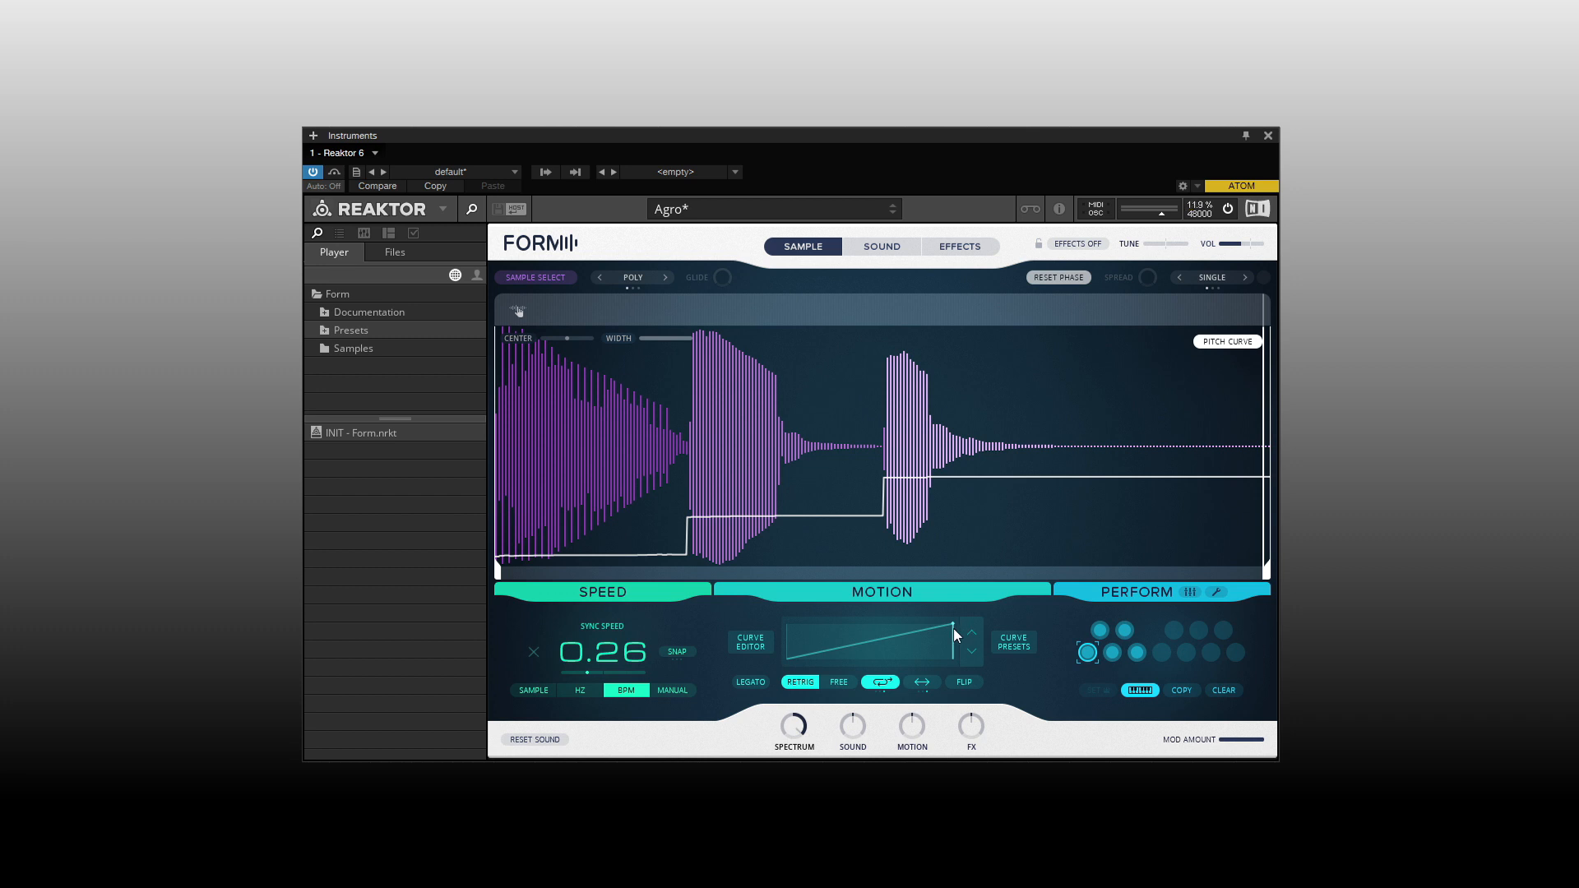
pyautogui.click(1012, 645)
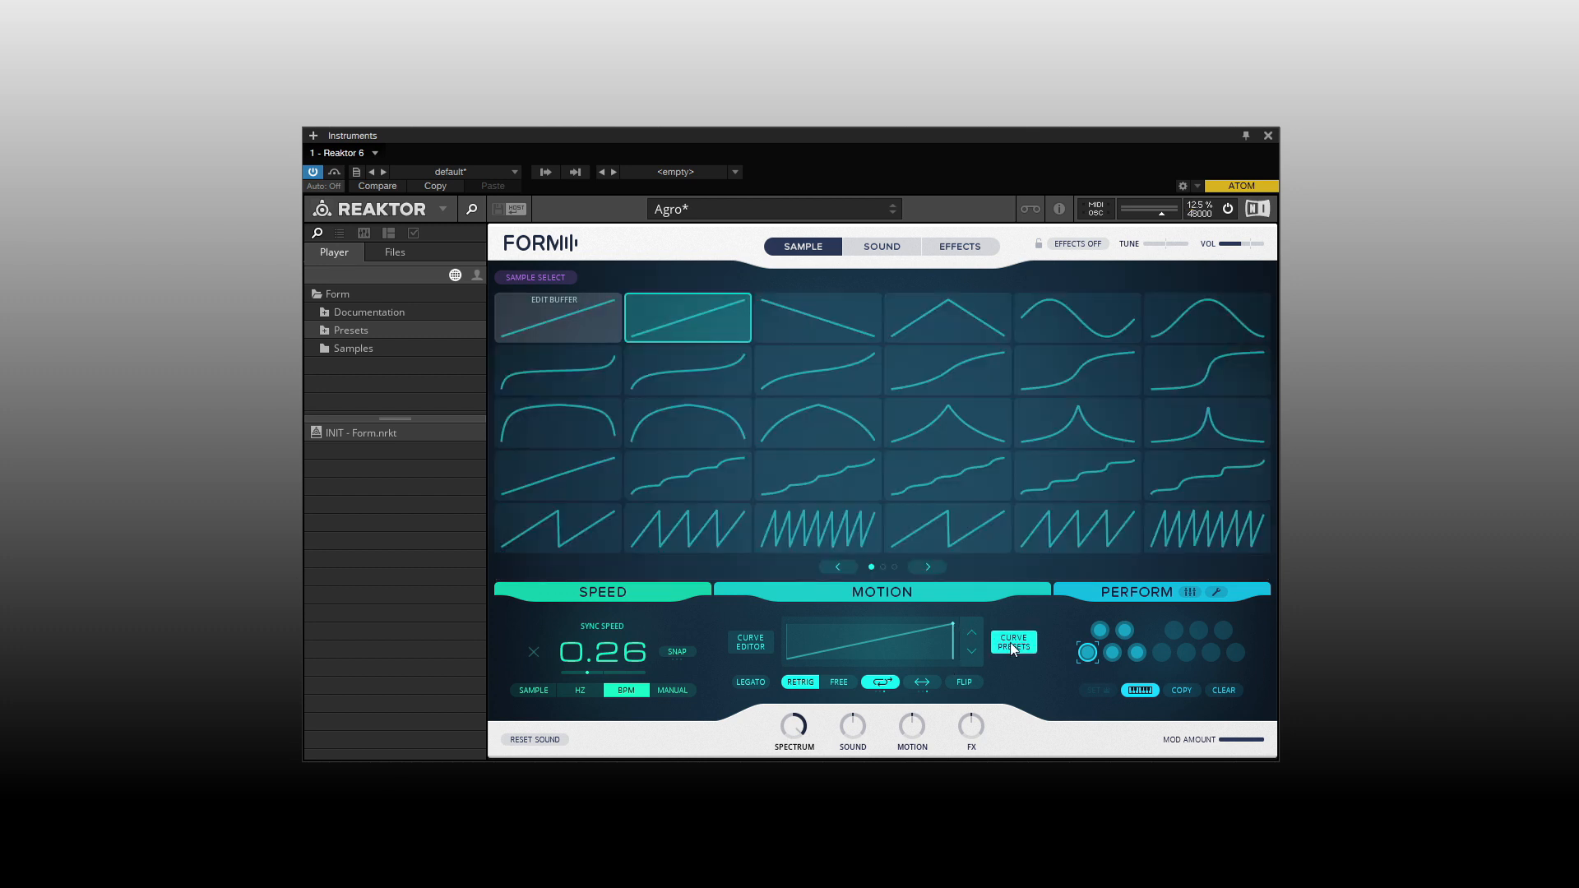
pyautogui.click(954, 317)
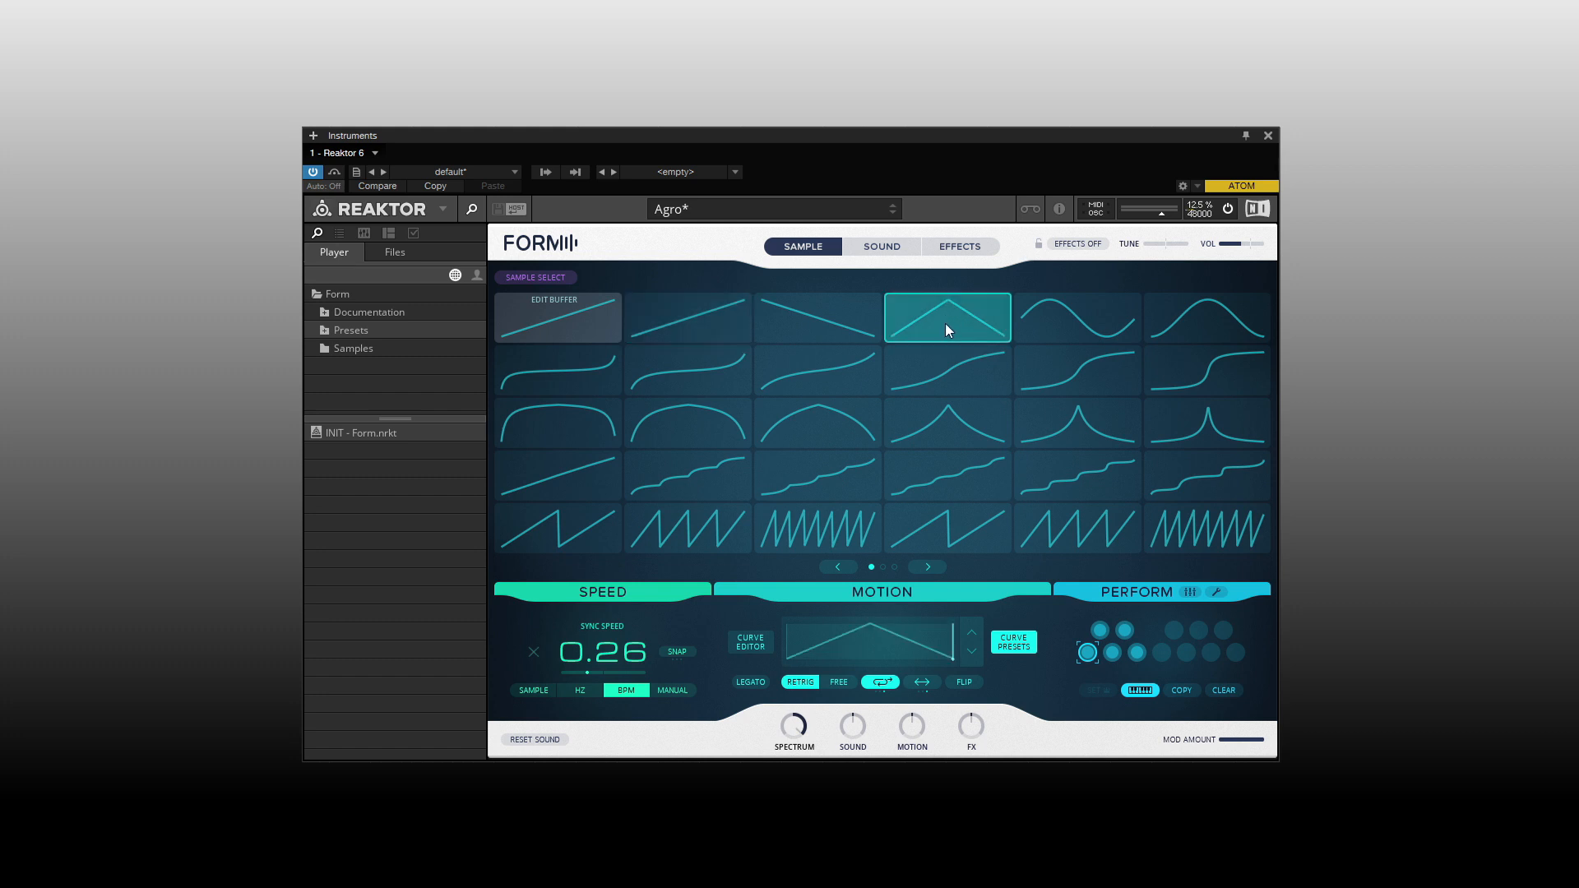
pyautogui.click(1017, 652)
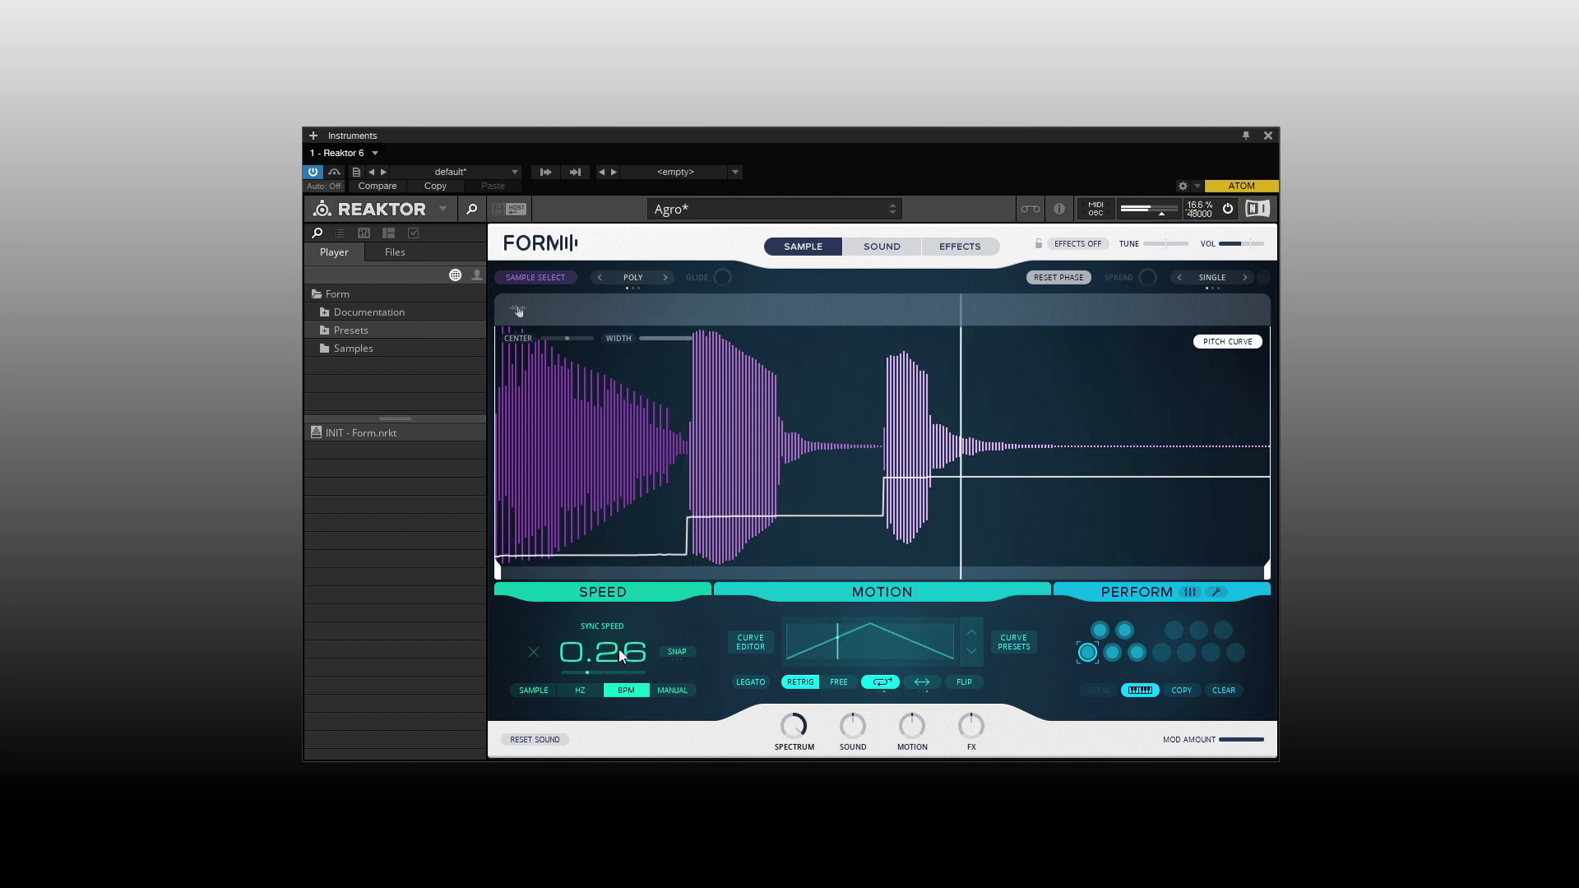
pyautogui.moveTo(619, 649); pyautogui.dragTo(622, 687)
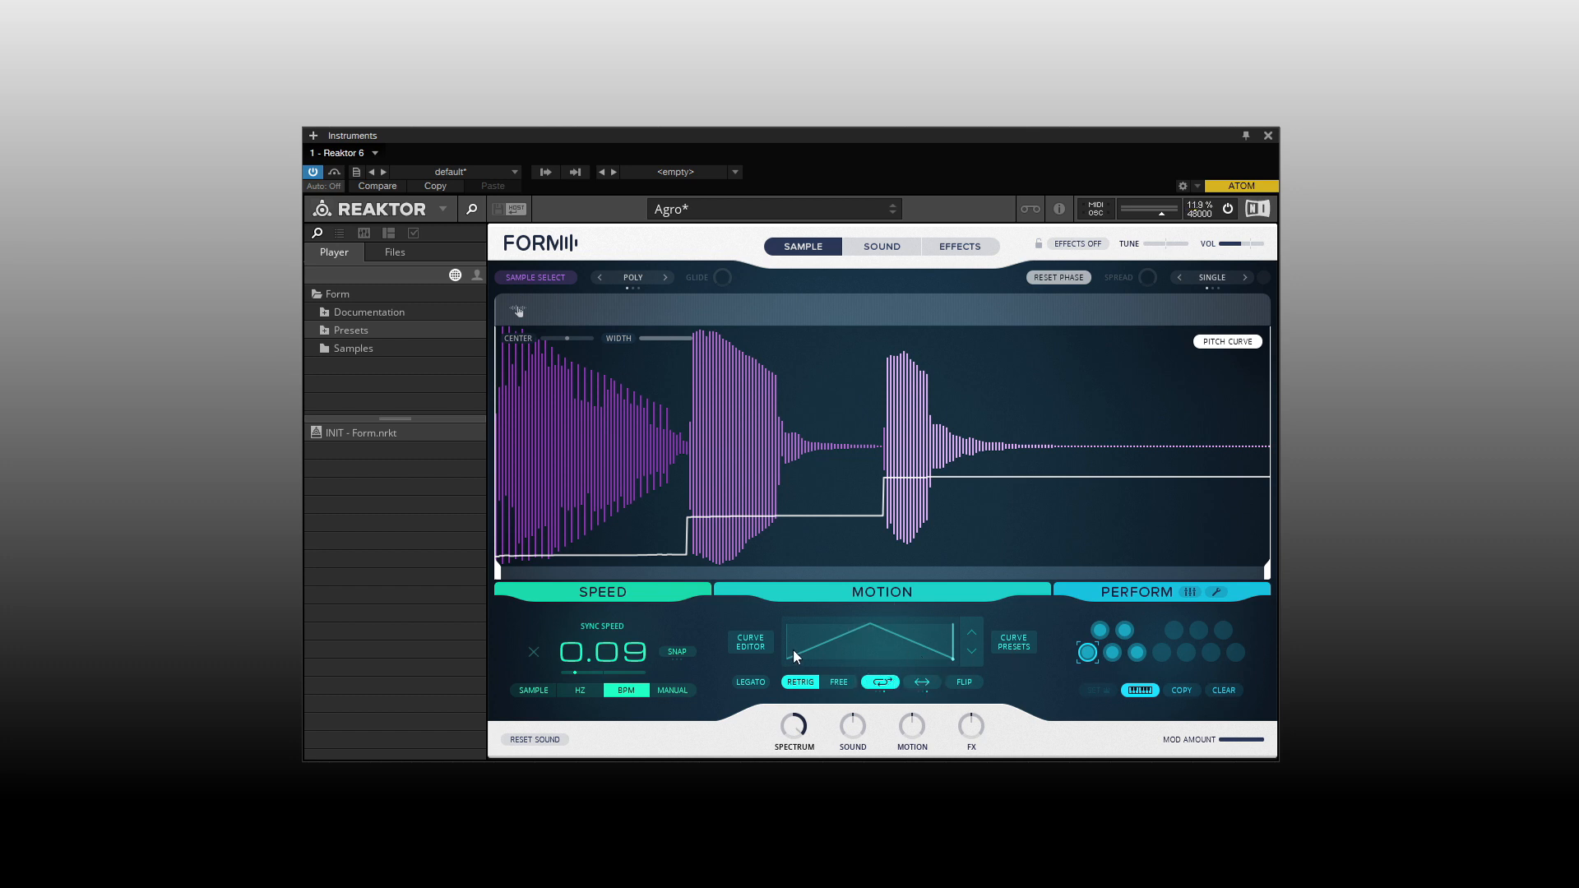
# Examine the triangle motion curve in the Curve Editor and compare it with the available curve presets
pyautogui.click(747, 643)
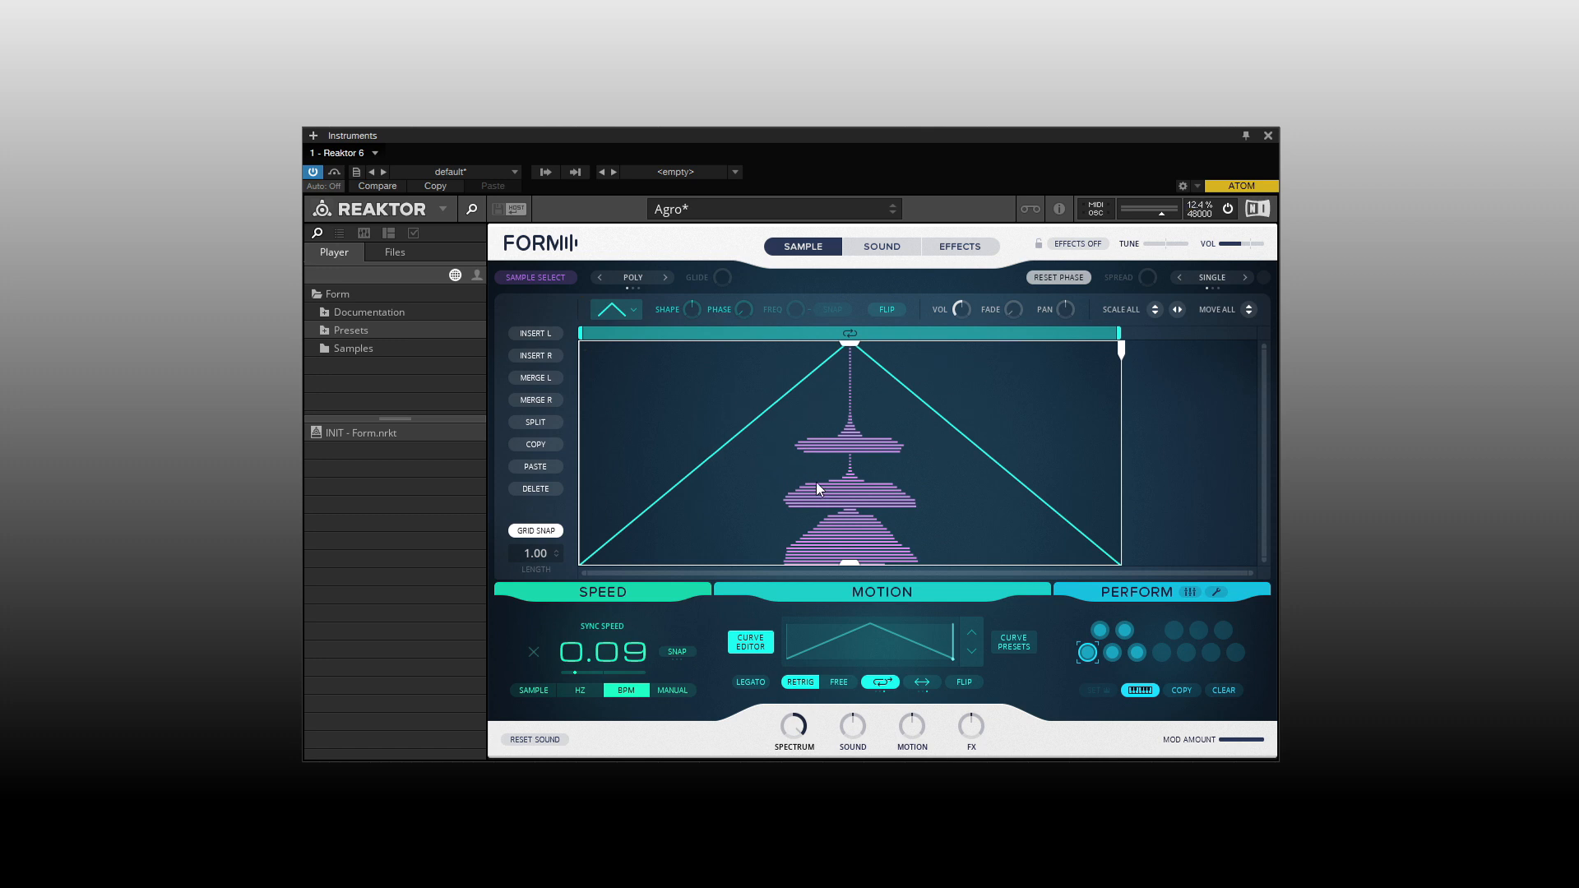
pyautogui.click(749, 646)
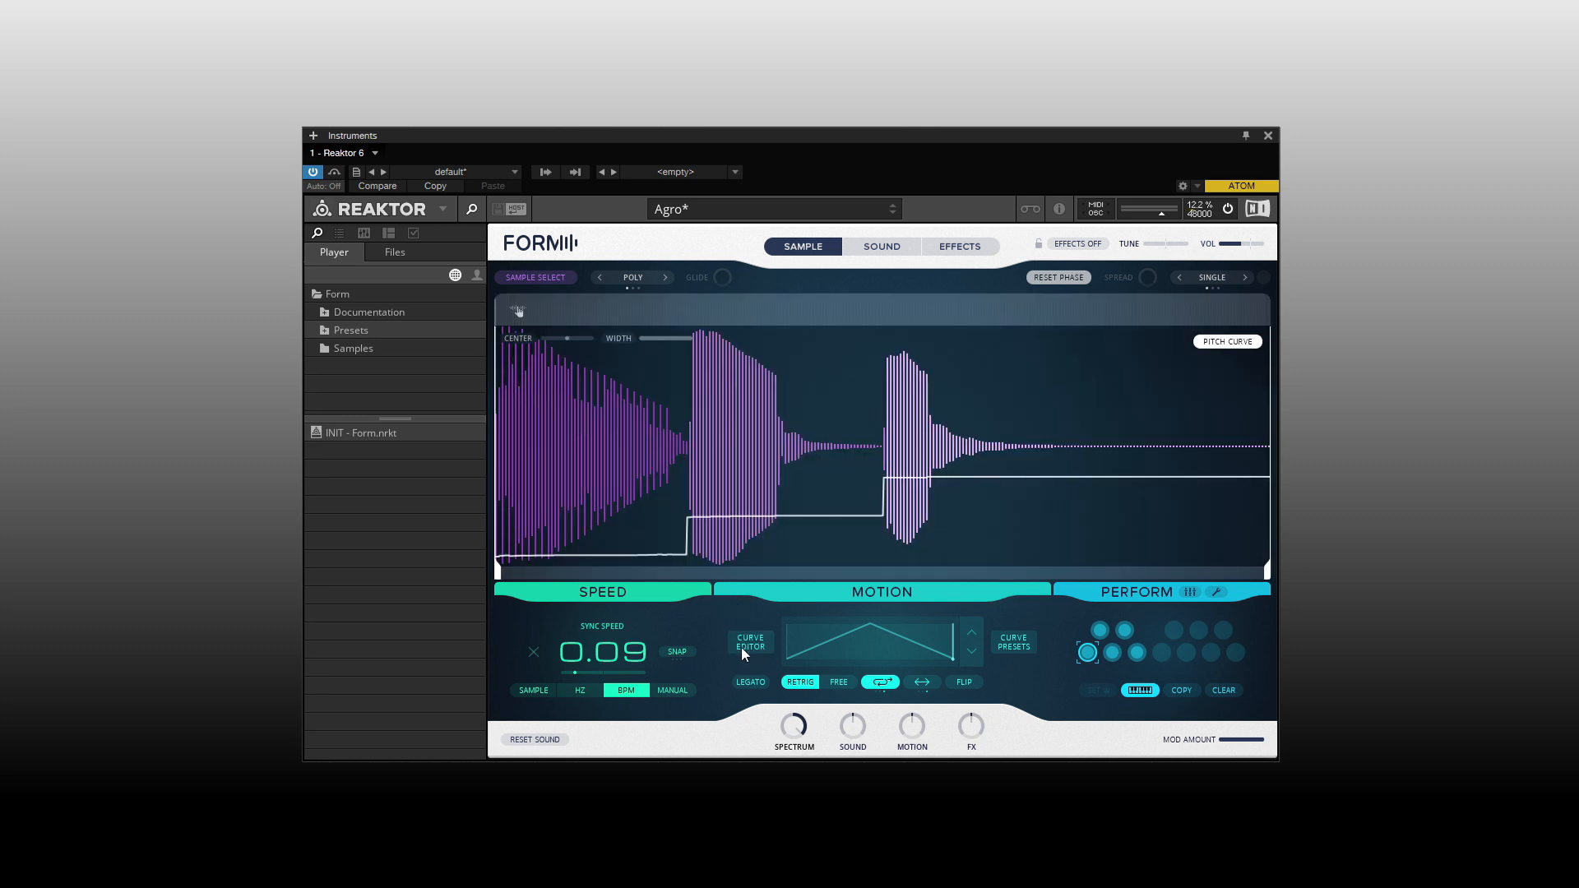
pyautogui.click(1014, 644)
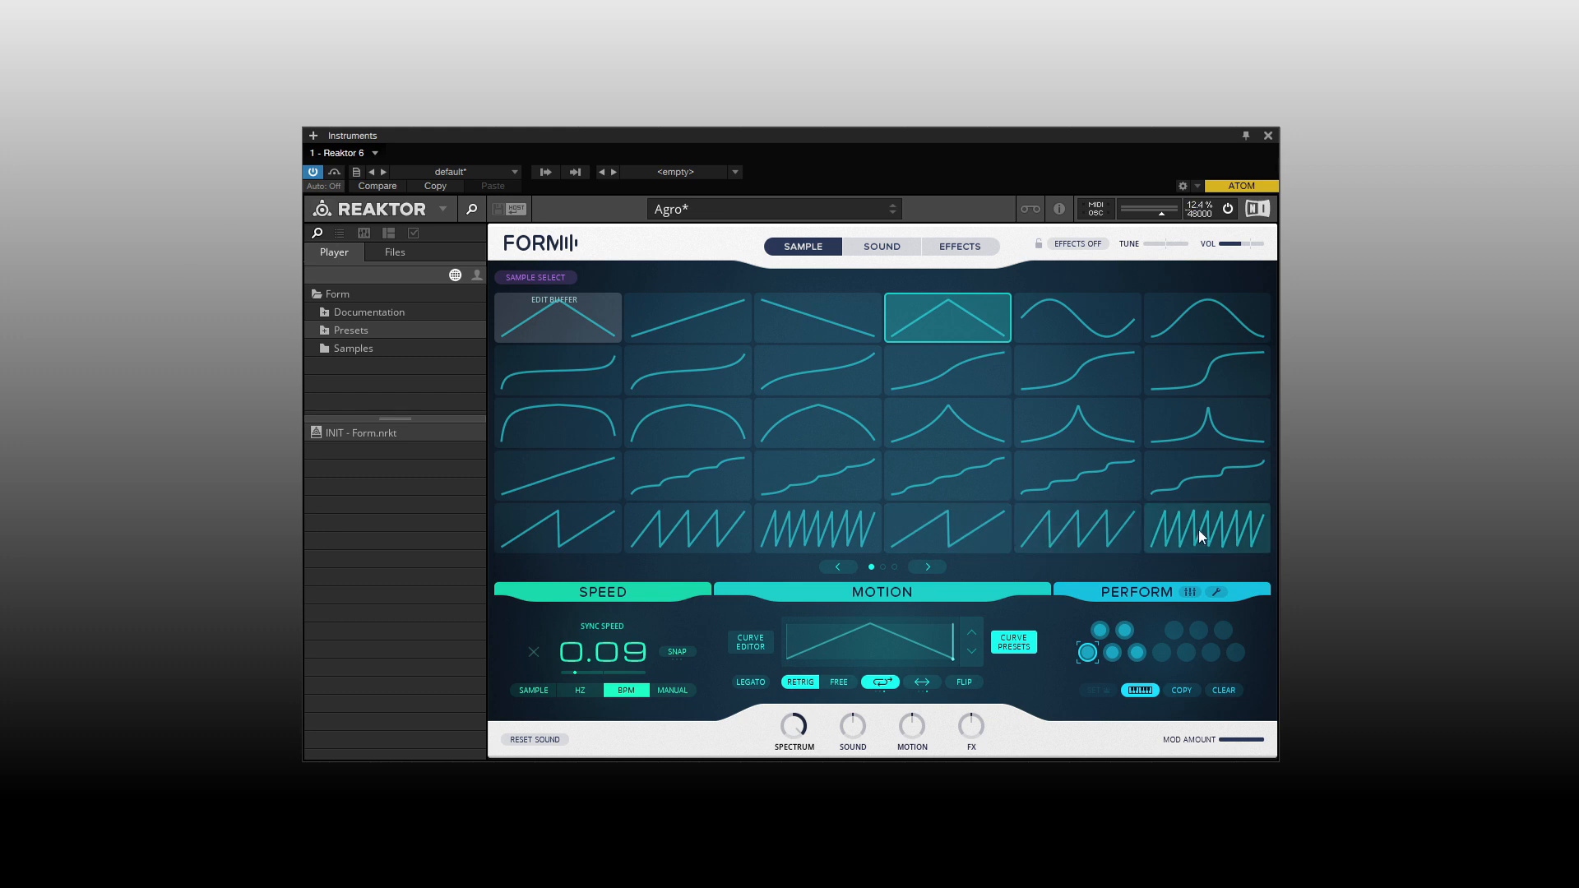
pyautogui.click(745, 645)
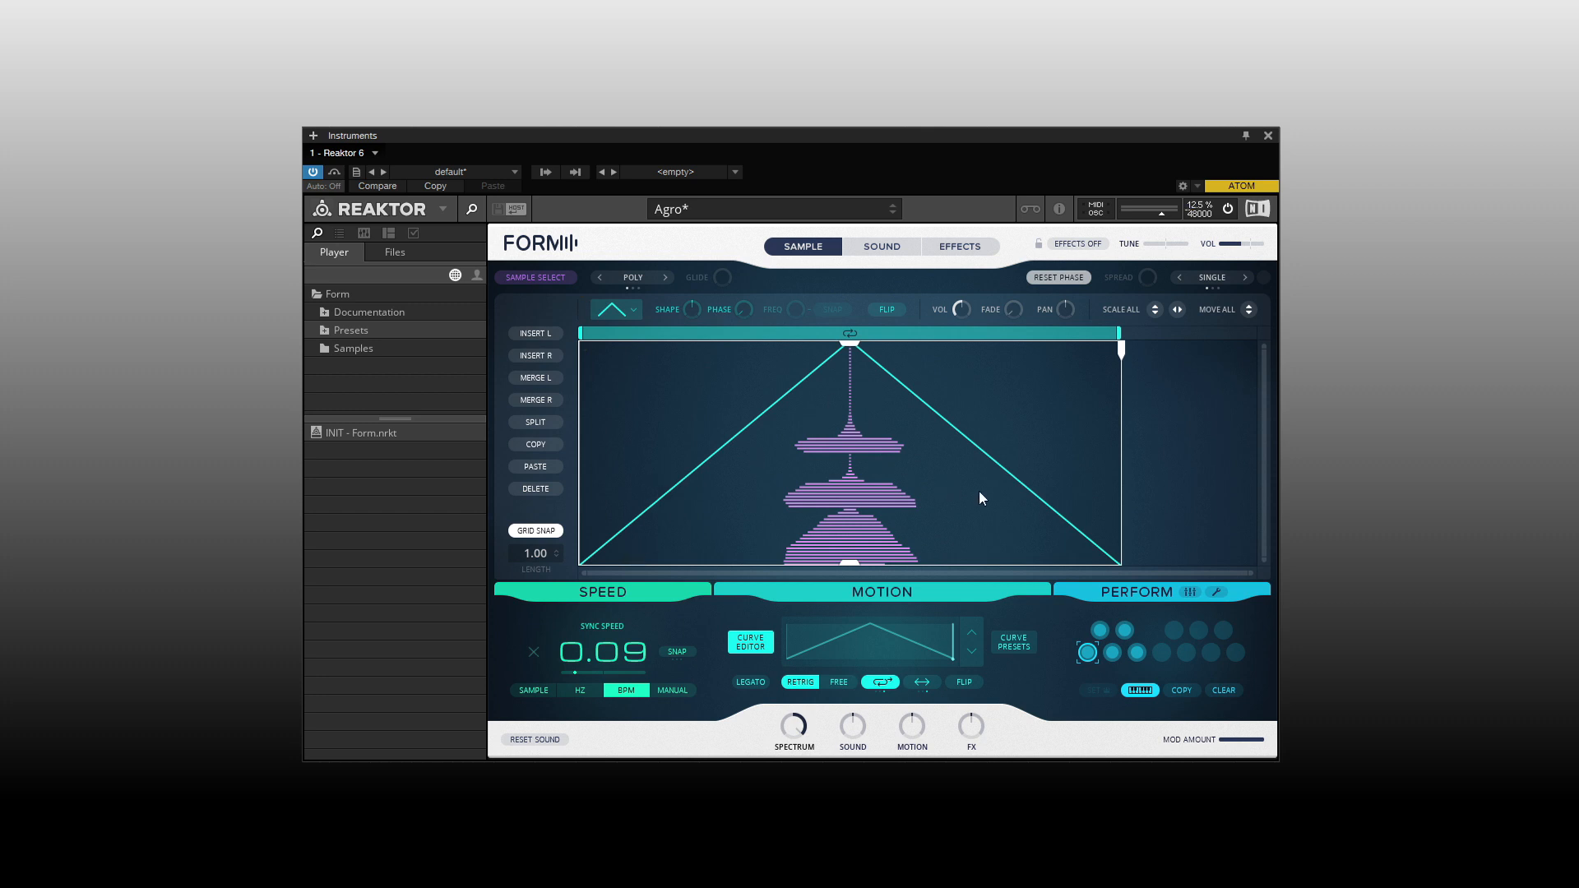
pyautogui.click(748, 642)
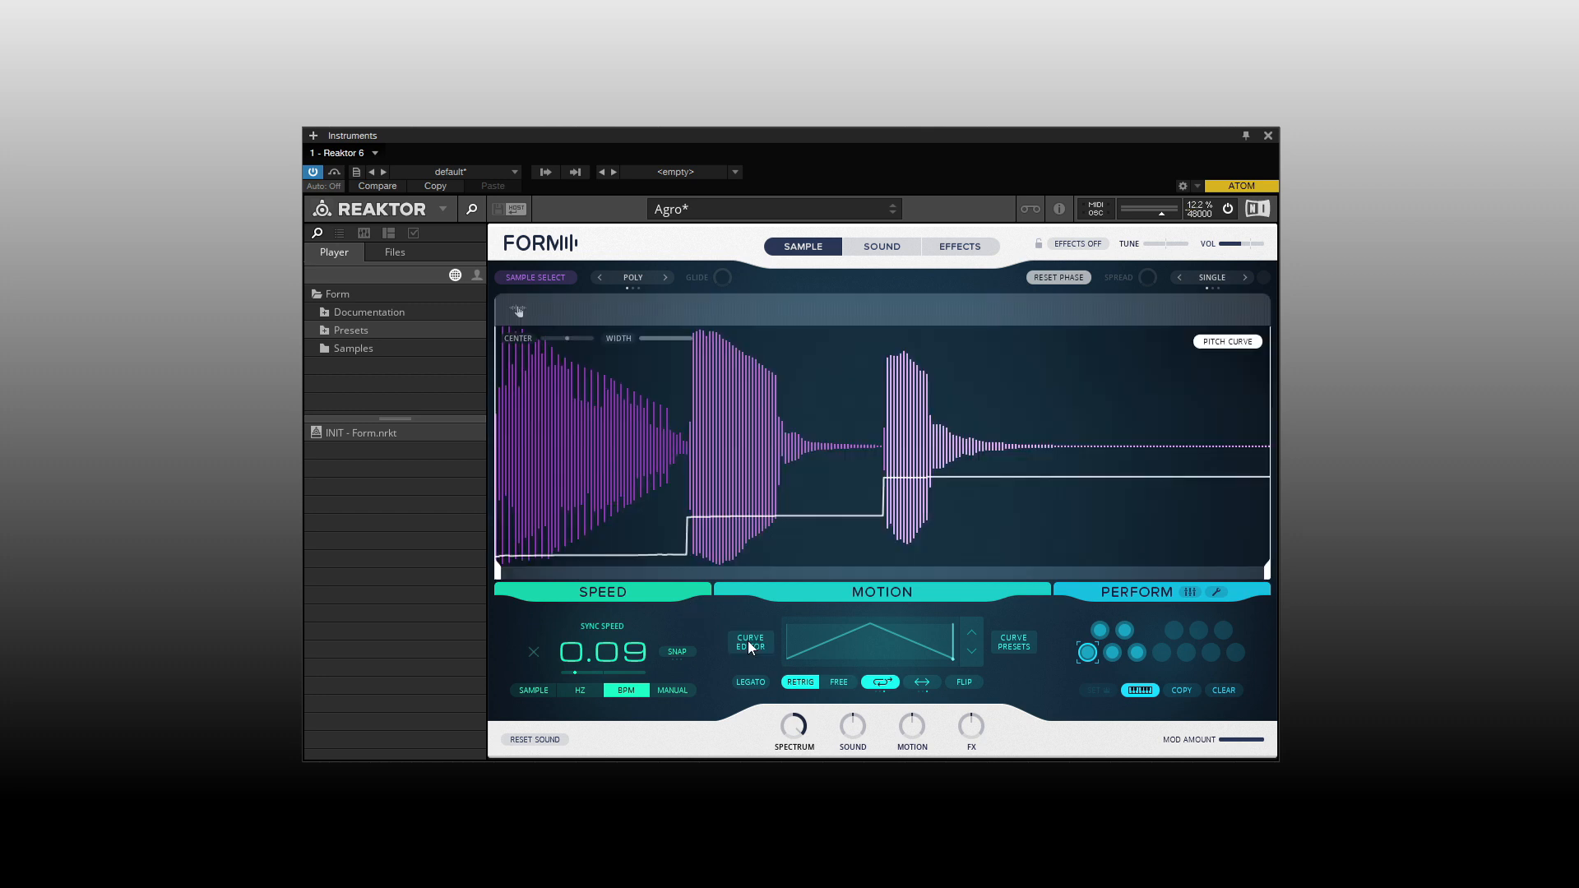
# Step through the rising ramp and sine motion curves and return to the triangle curve
pyautogui.click(973, 653)
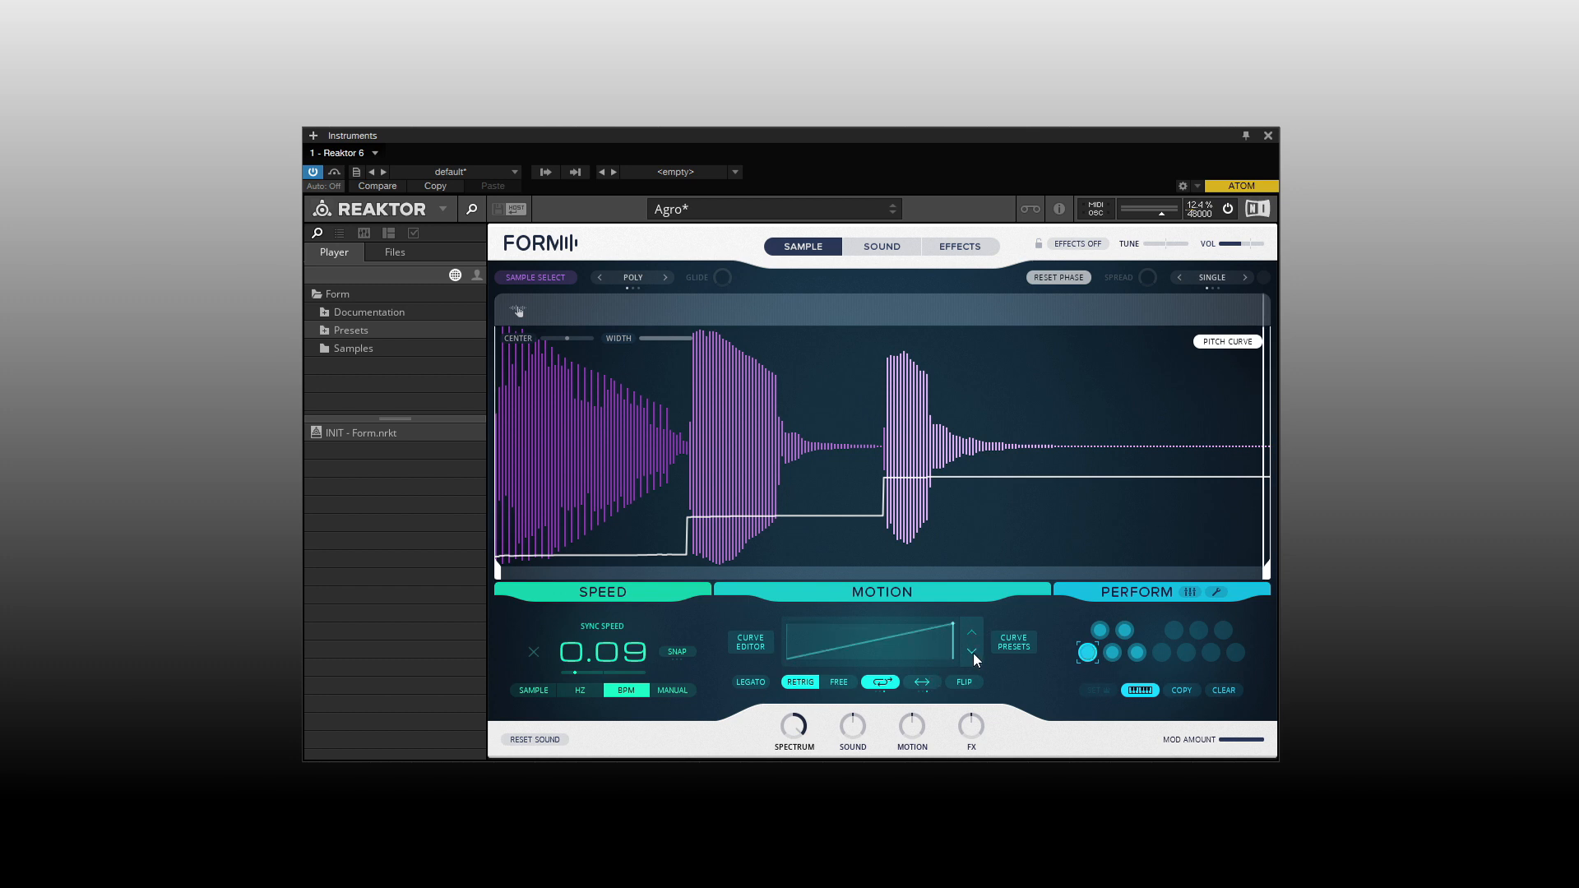
pyautogui.click(970, 638)
pyautogui.click(970, 638)
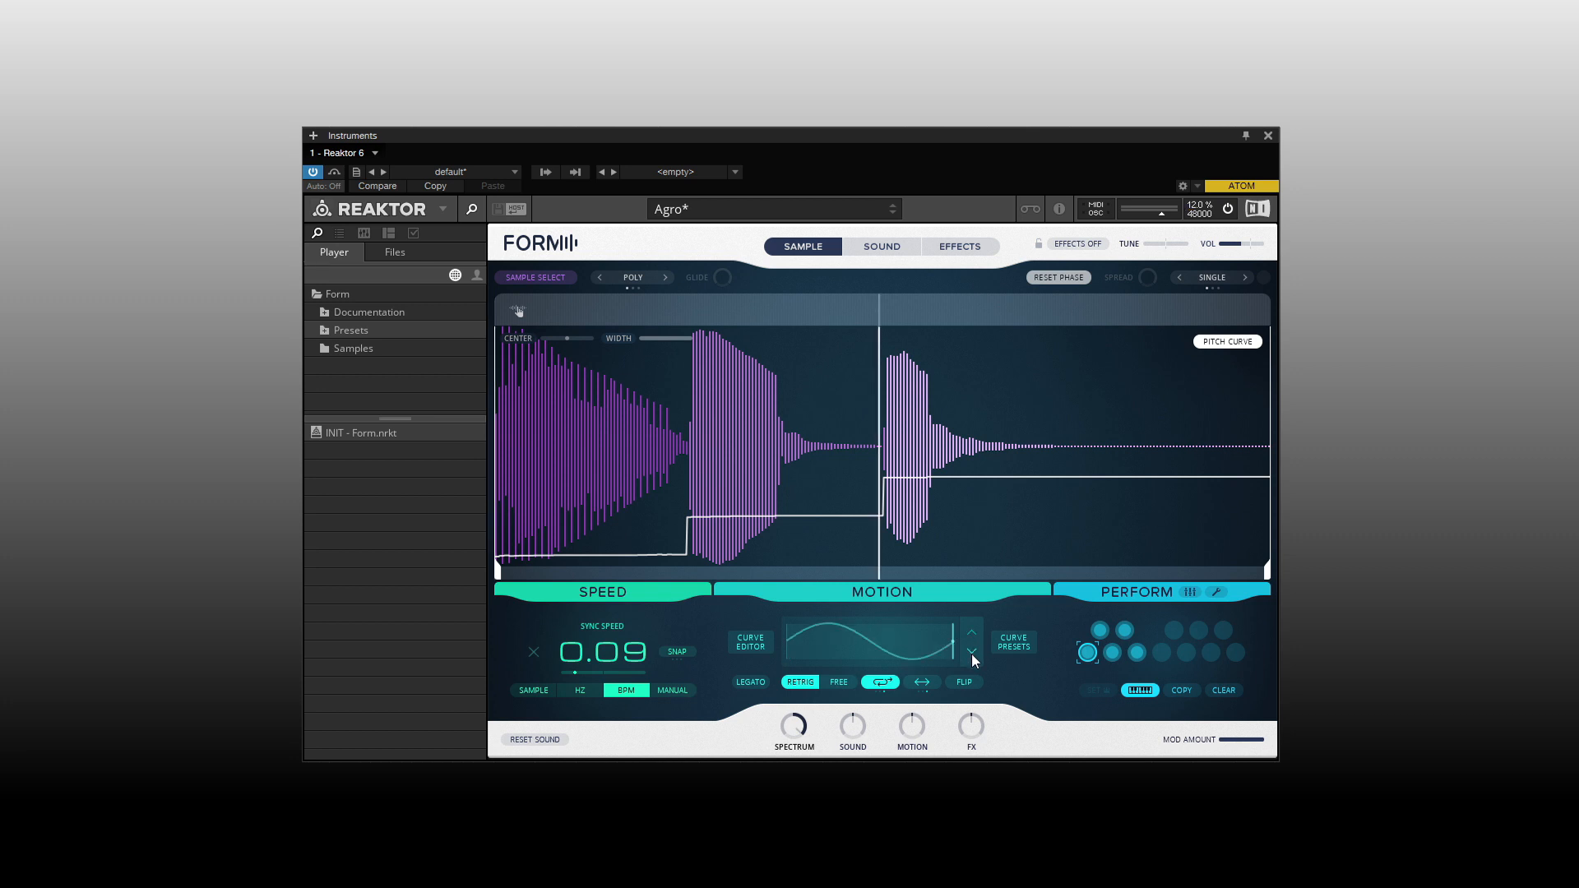
pyautogui.click(971, 651)
# Browse all three pages of the curve presets and return to the waveform view
pyautogui.click(1006, 645)
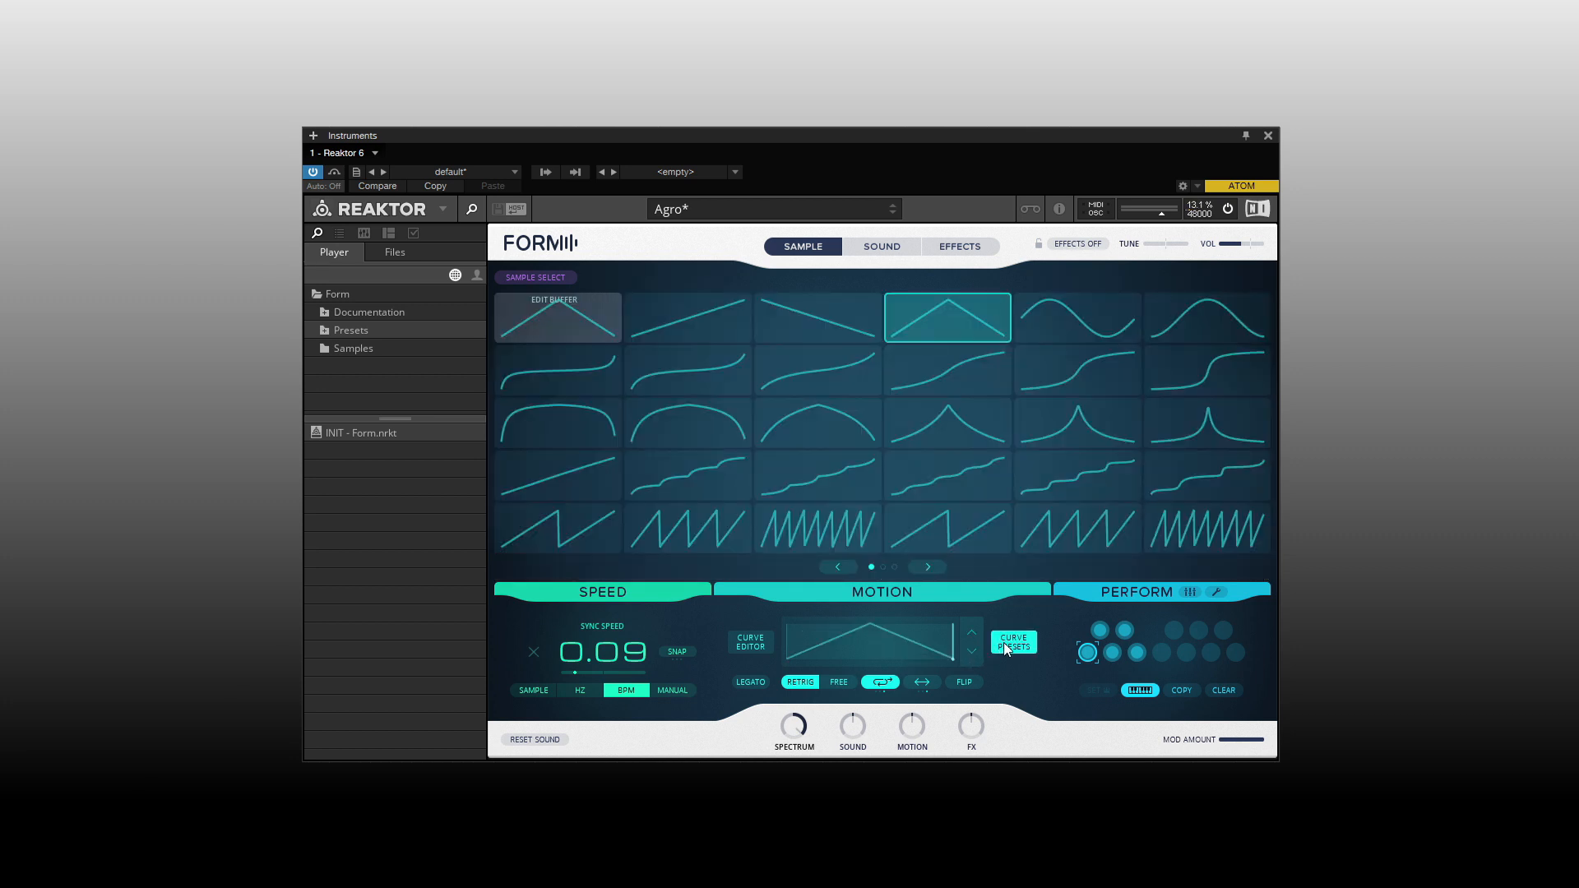
pyautogui.click(1007, 646)
pyautogui.click(1006, 645)
pyautogui.click(925, 566)
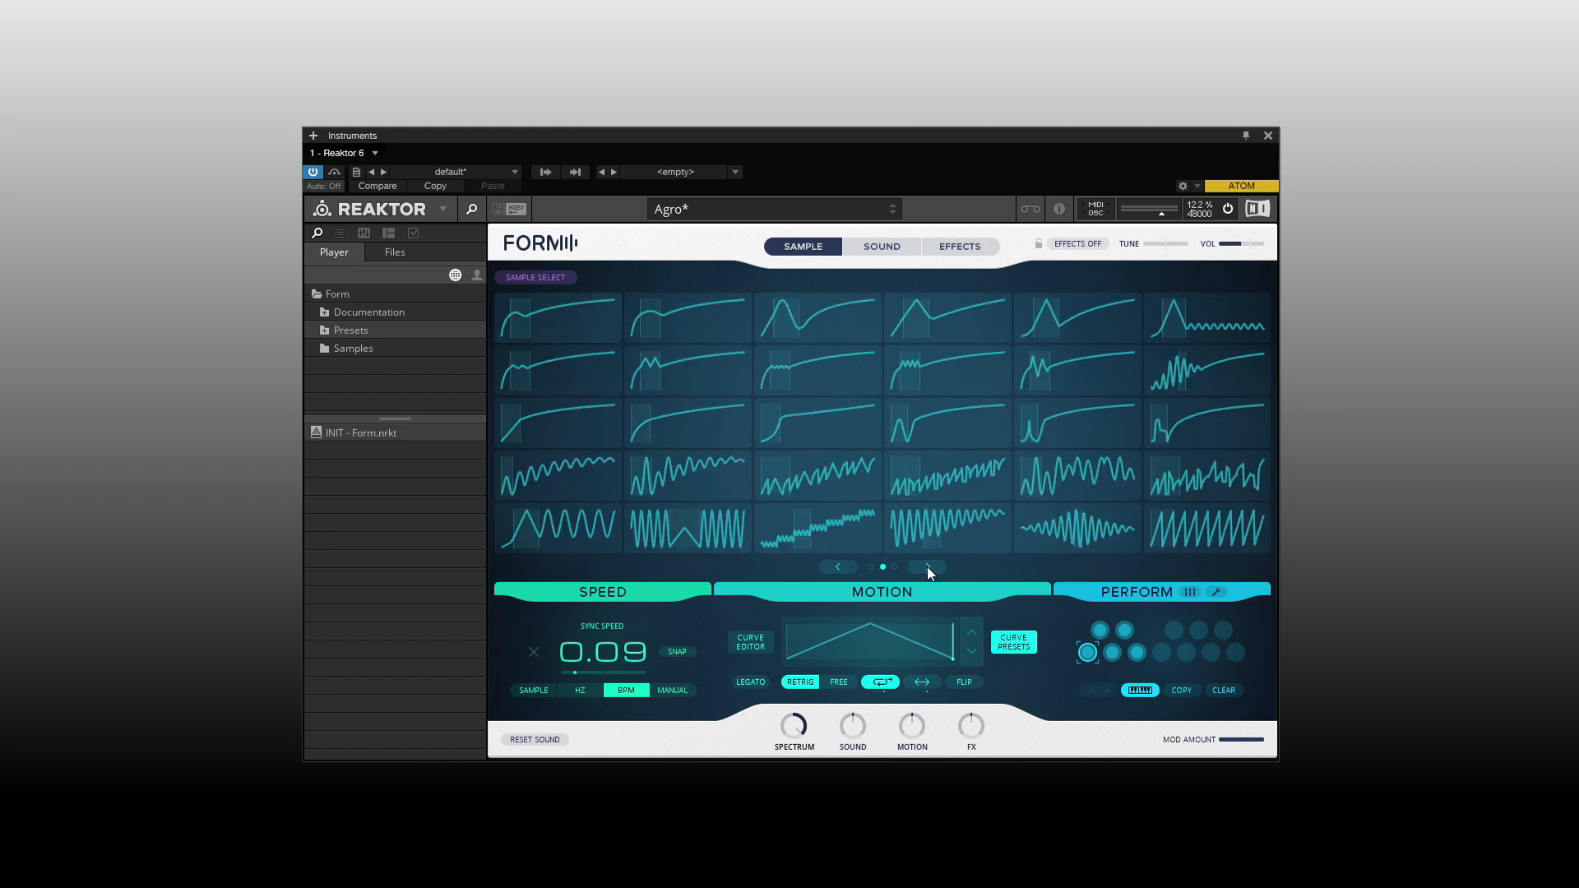
pyautogui.click(926, 566)
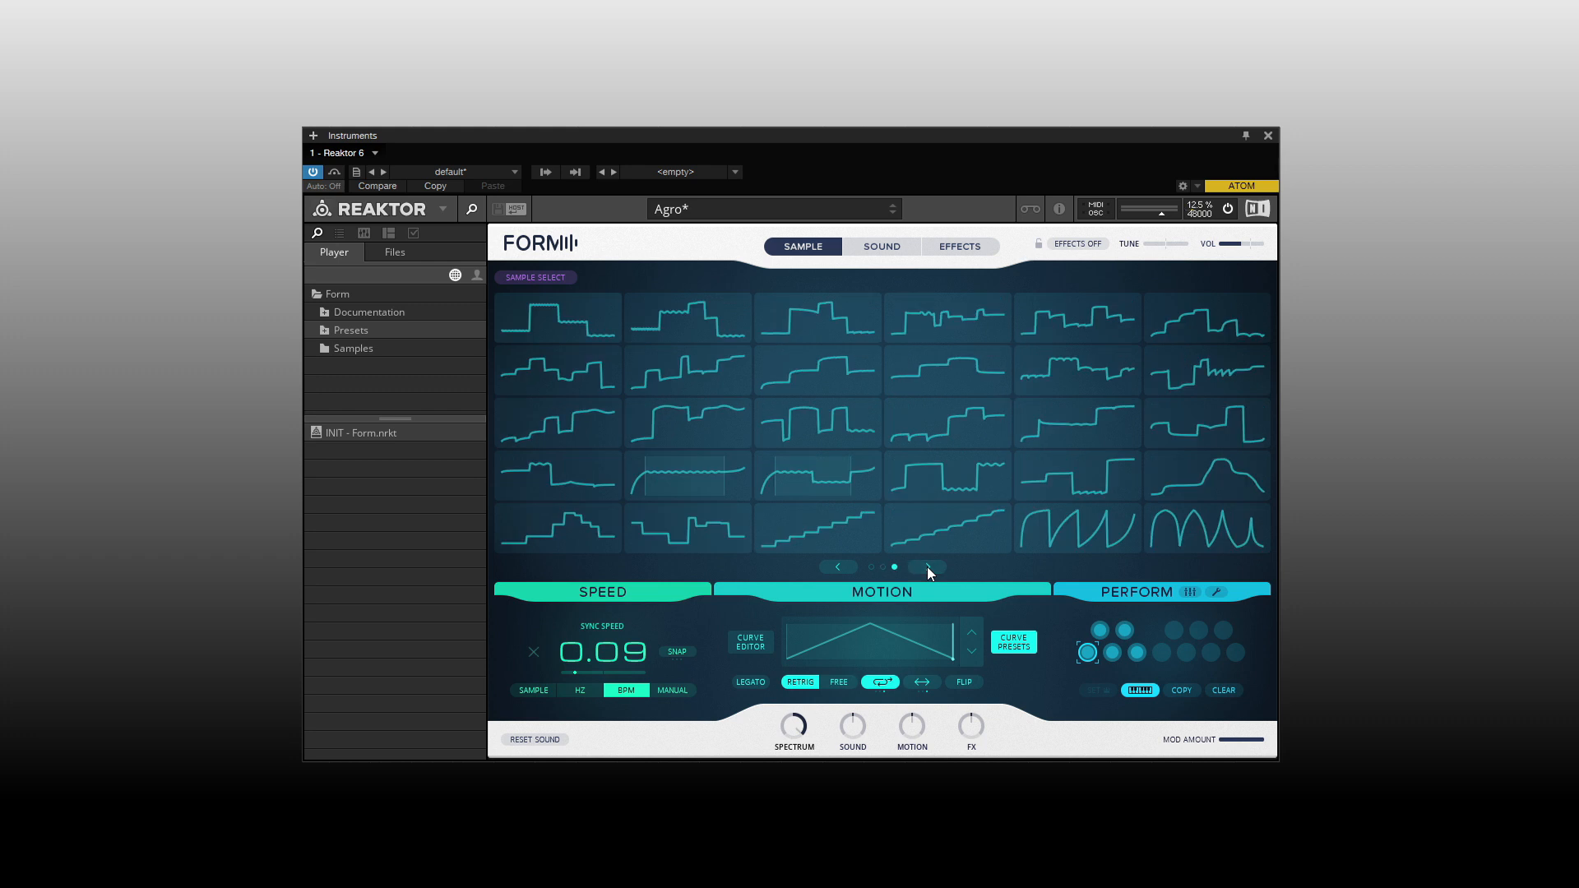
pyautogui.click(841, 566)
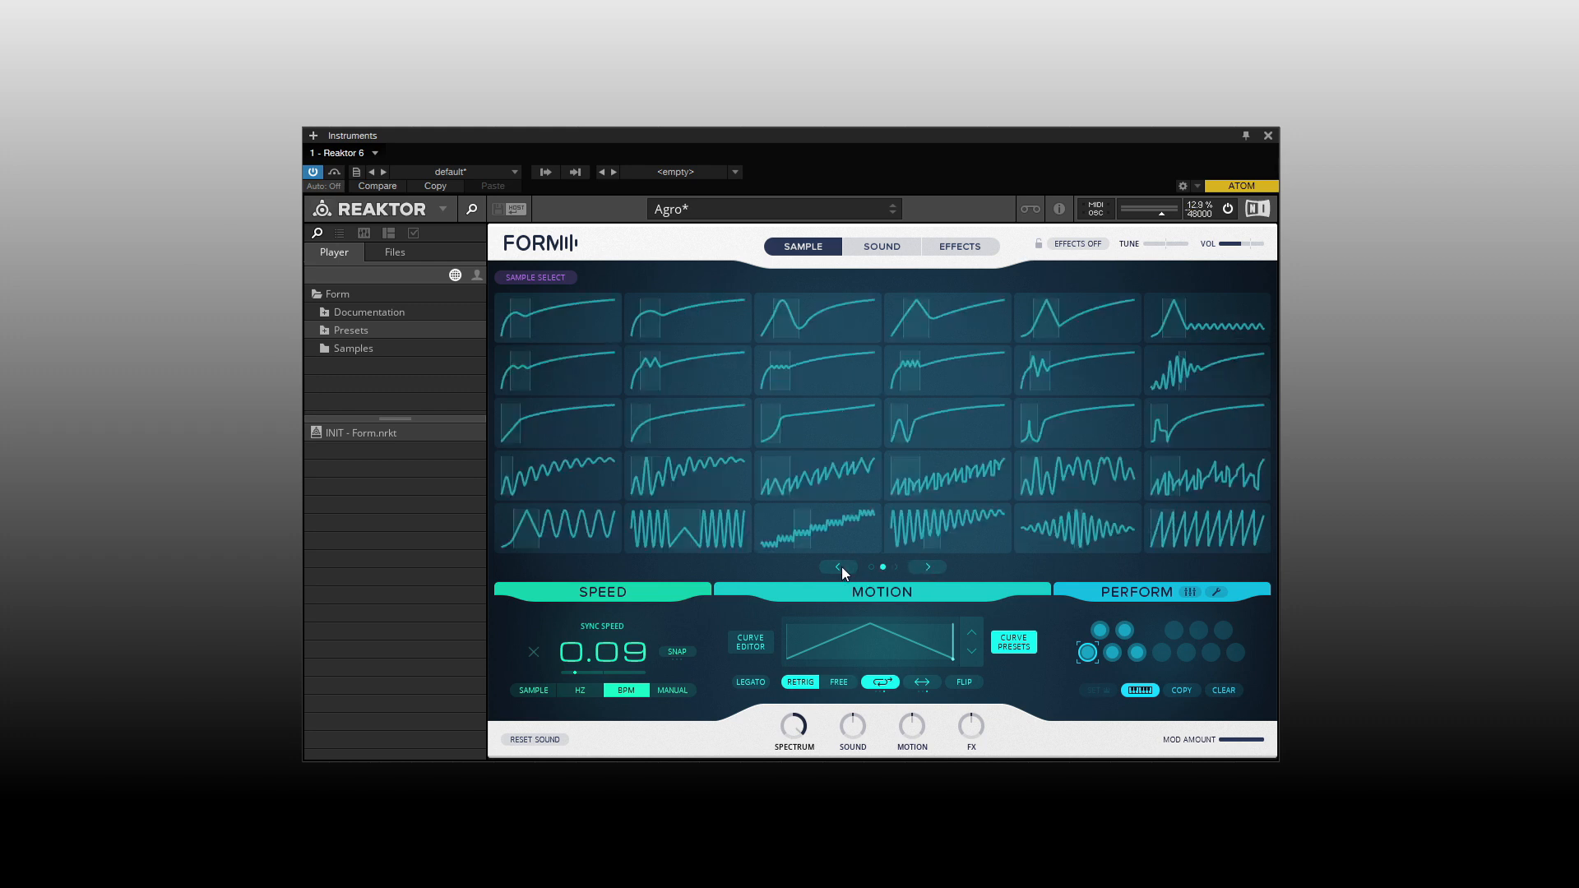
pyautogui.click(841, 566)
pyautogui.click(1016, 645)
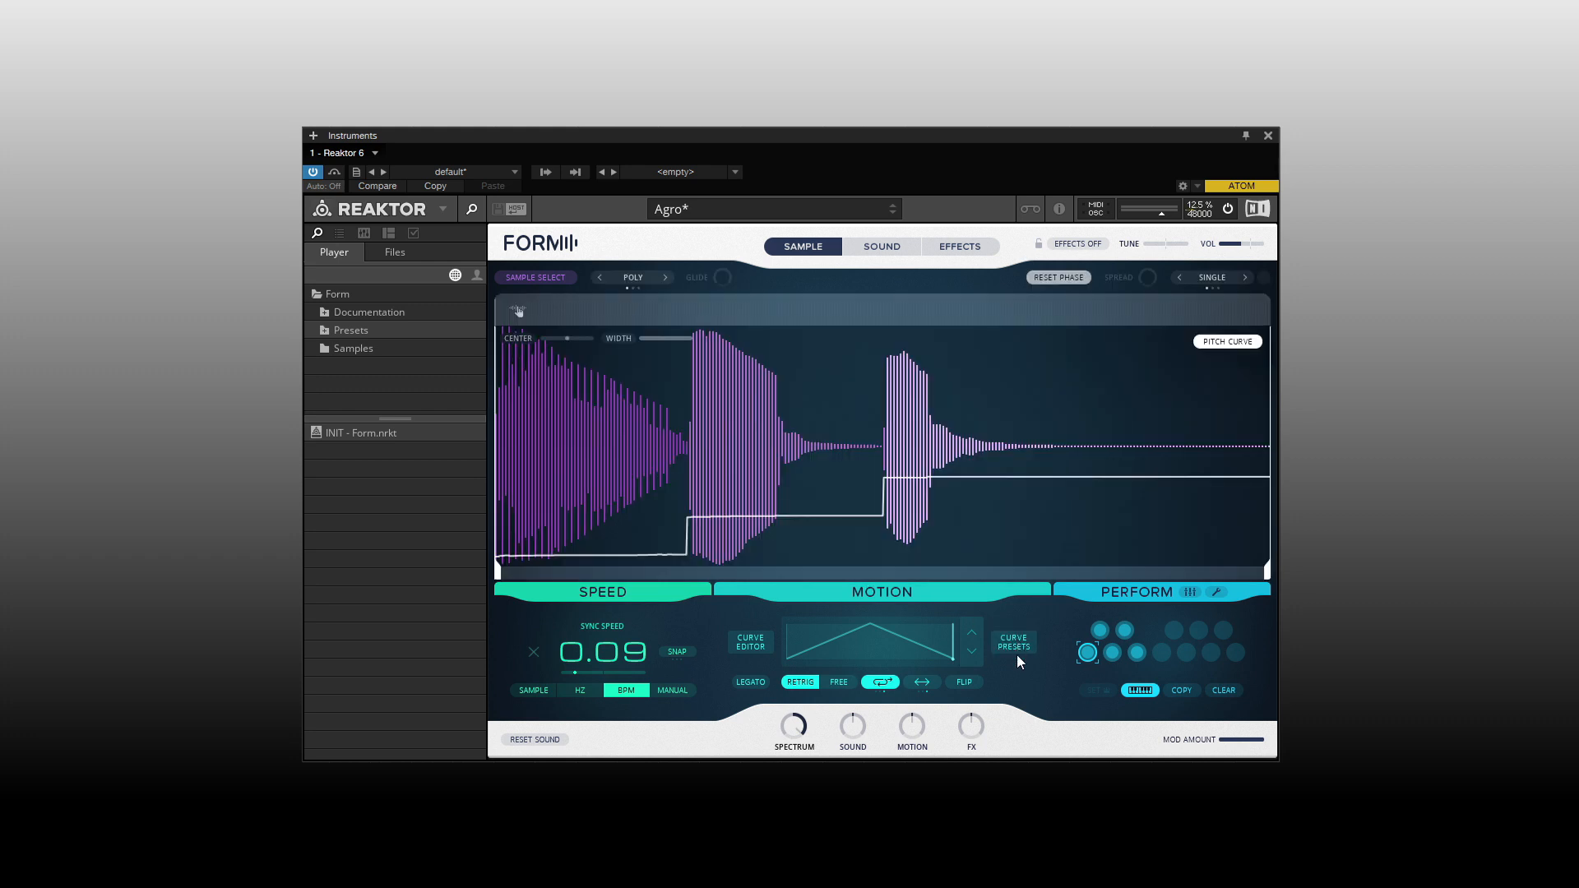
# Load the jagged rising sawtooth curve from the second page of curve presets and close the presets
pyautogui.click(1009, 643)
pyautogui.click(925, 567)
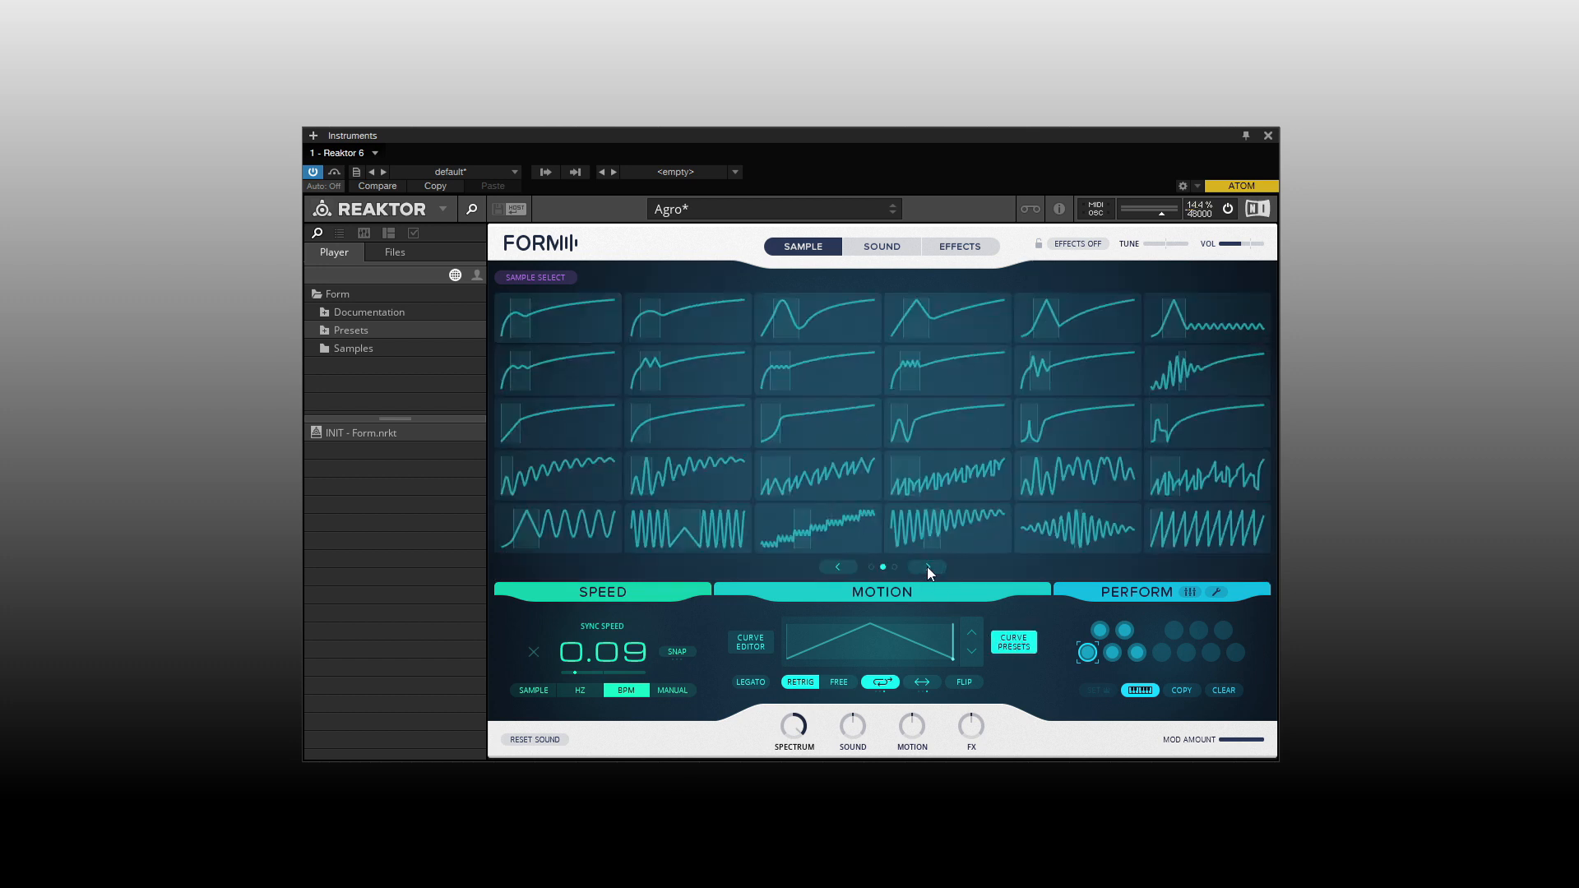
pyautogui.click(824, 476)
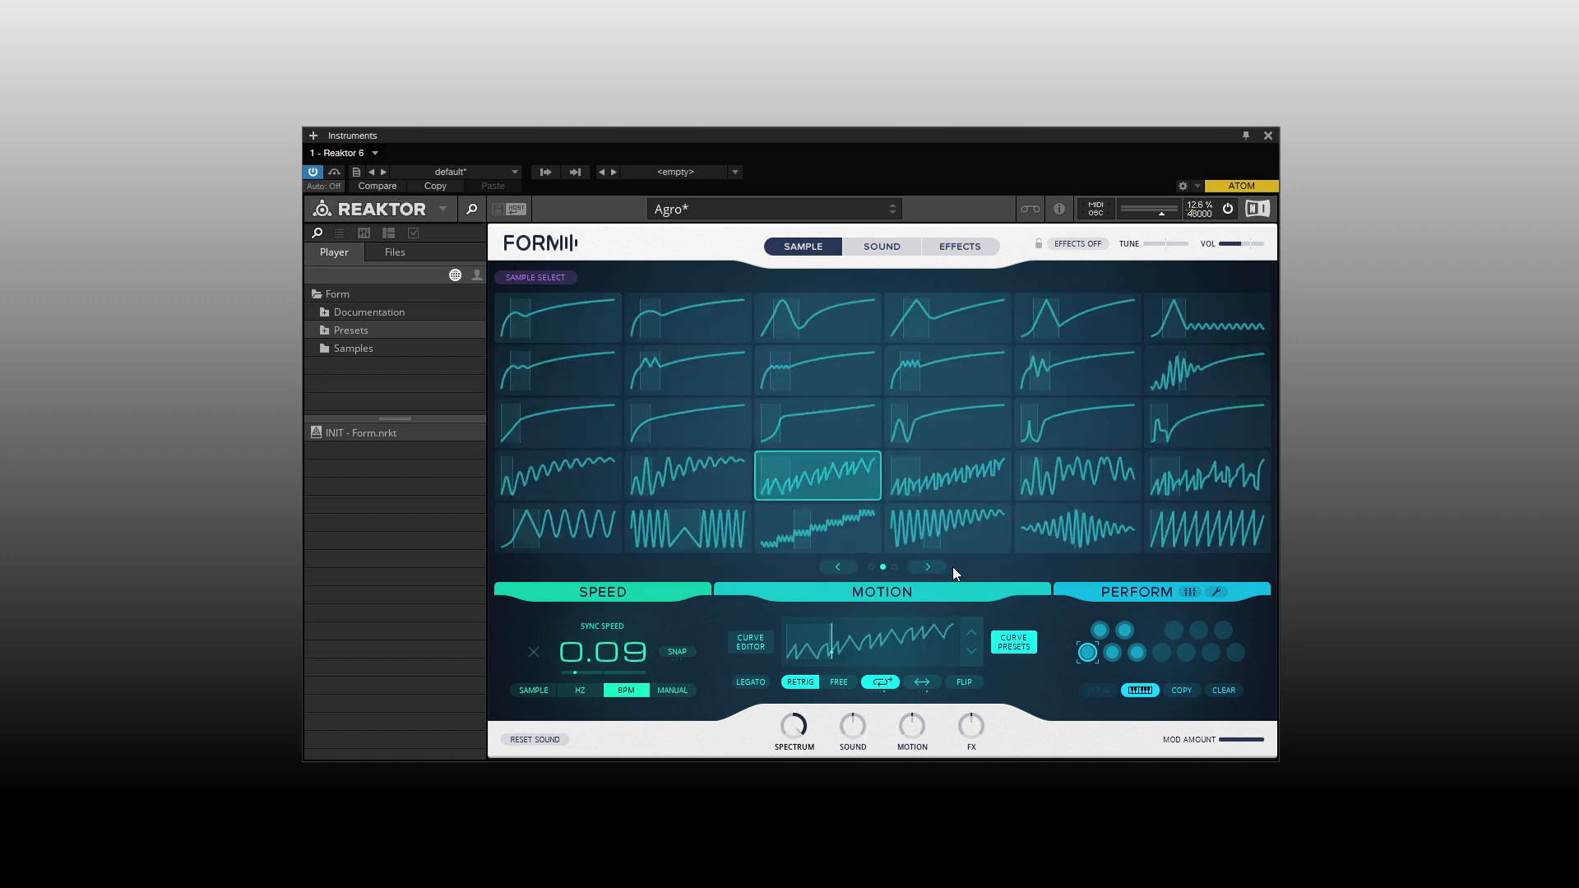
pyautogui.click(1011, 646)
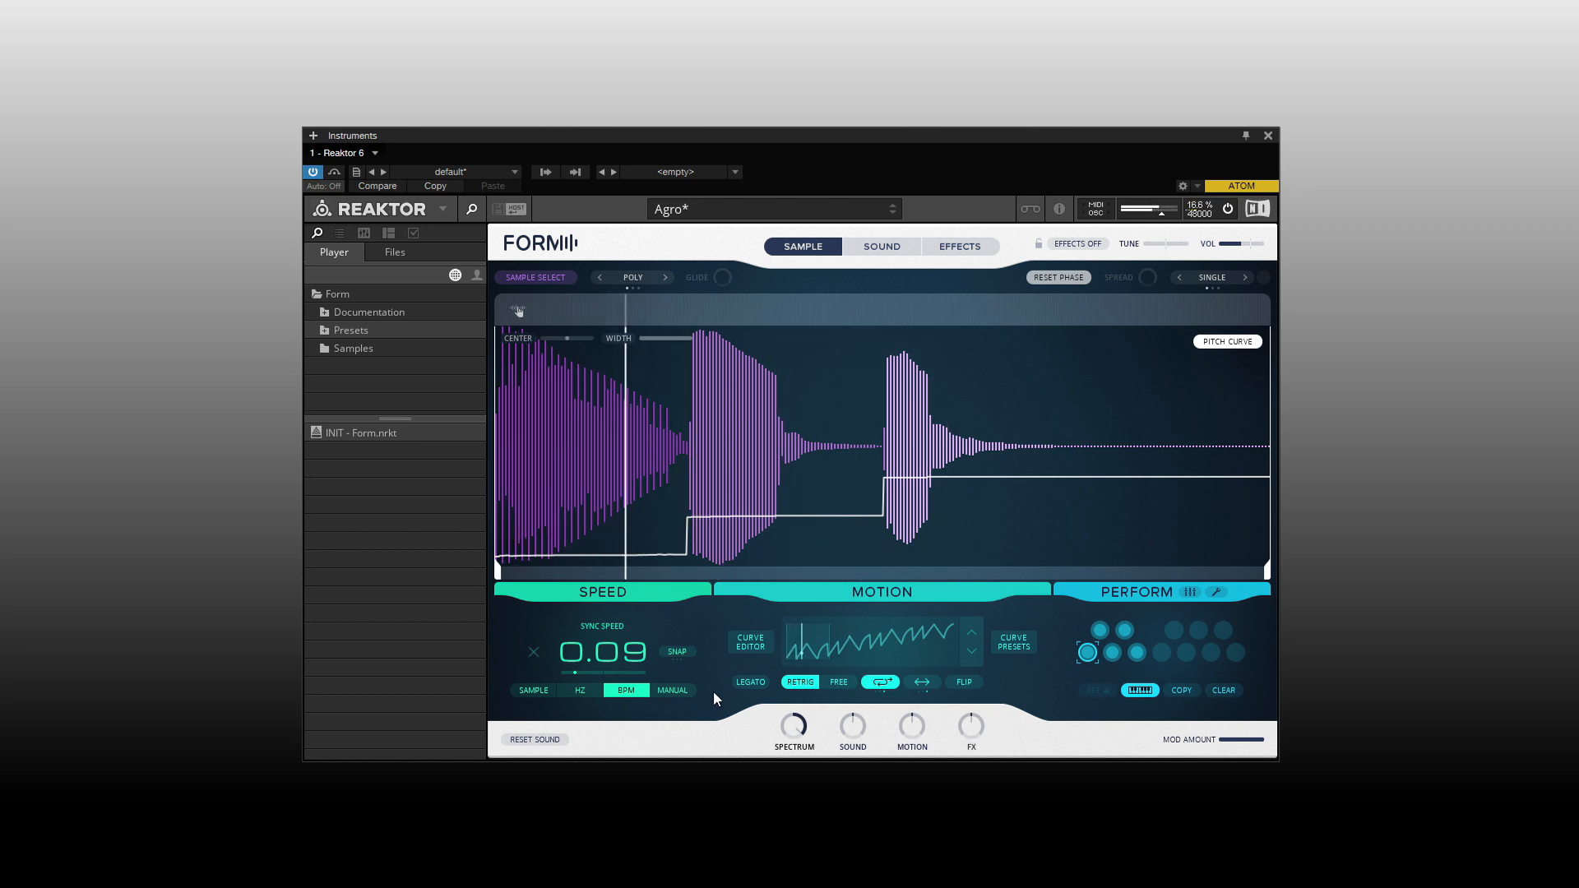
# Turn off looping for the motion curve and raise the sync speed to 0.78
pyautogui.moveTo(602, 652); pyautogui.dragTo(614, 605)
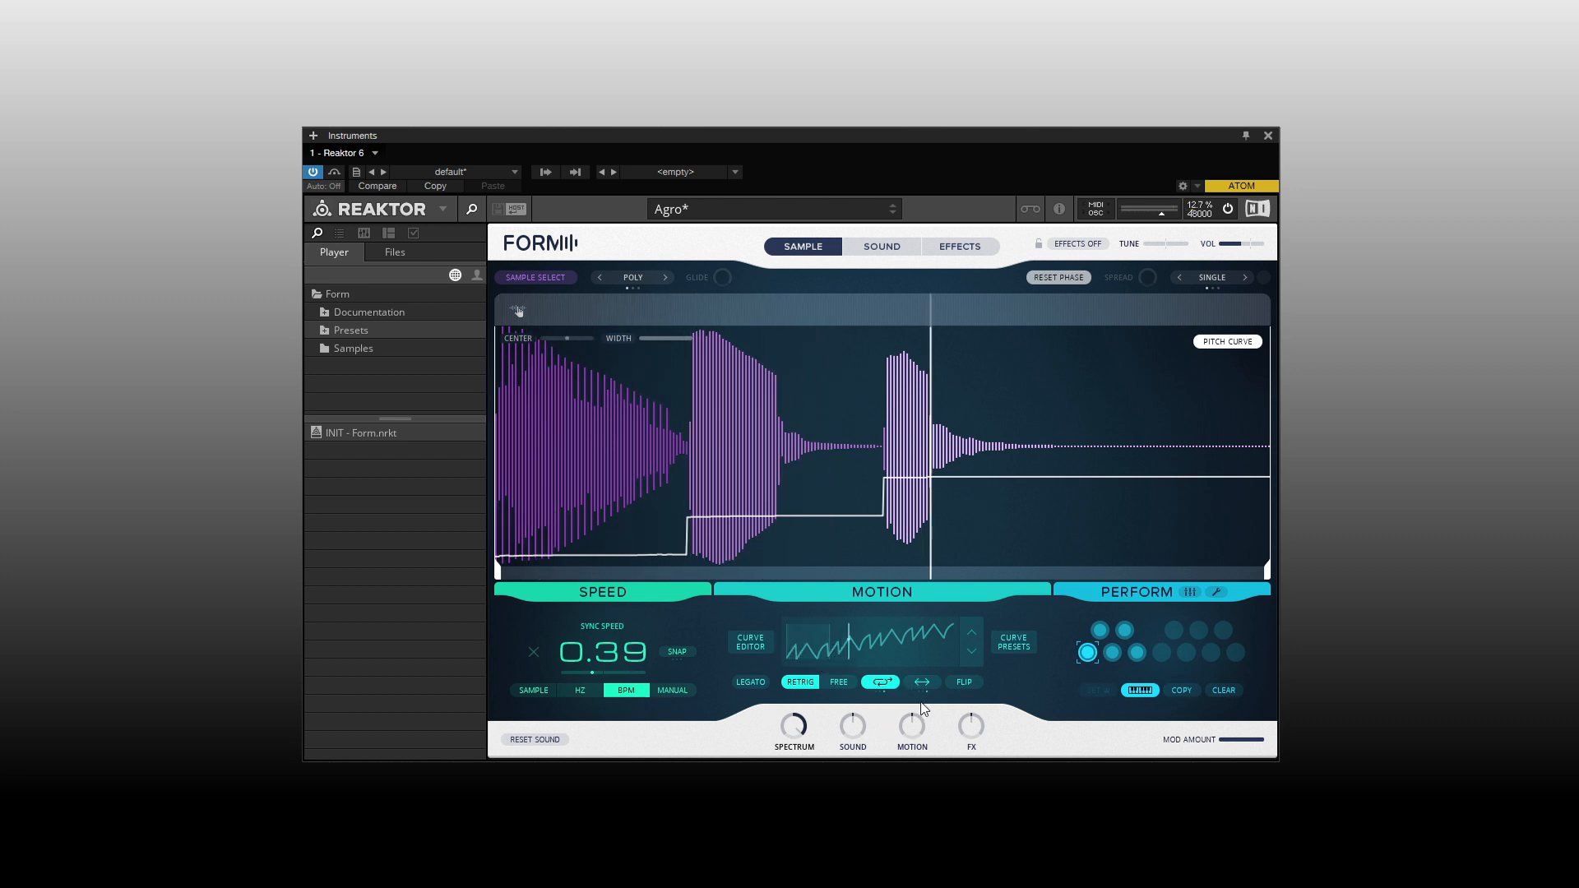
pyautogui.click(880, 683)
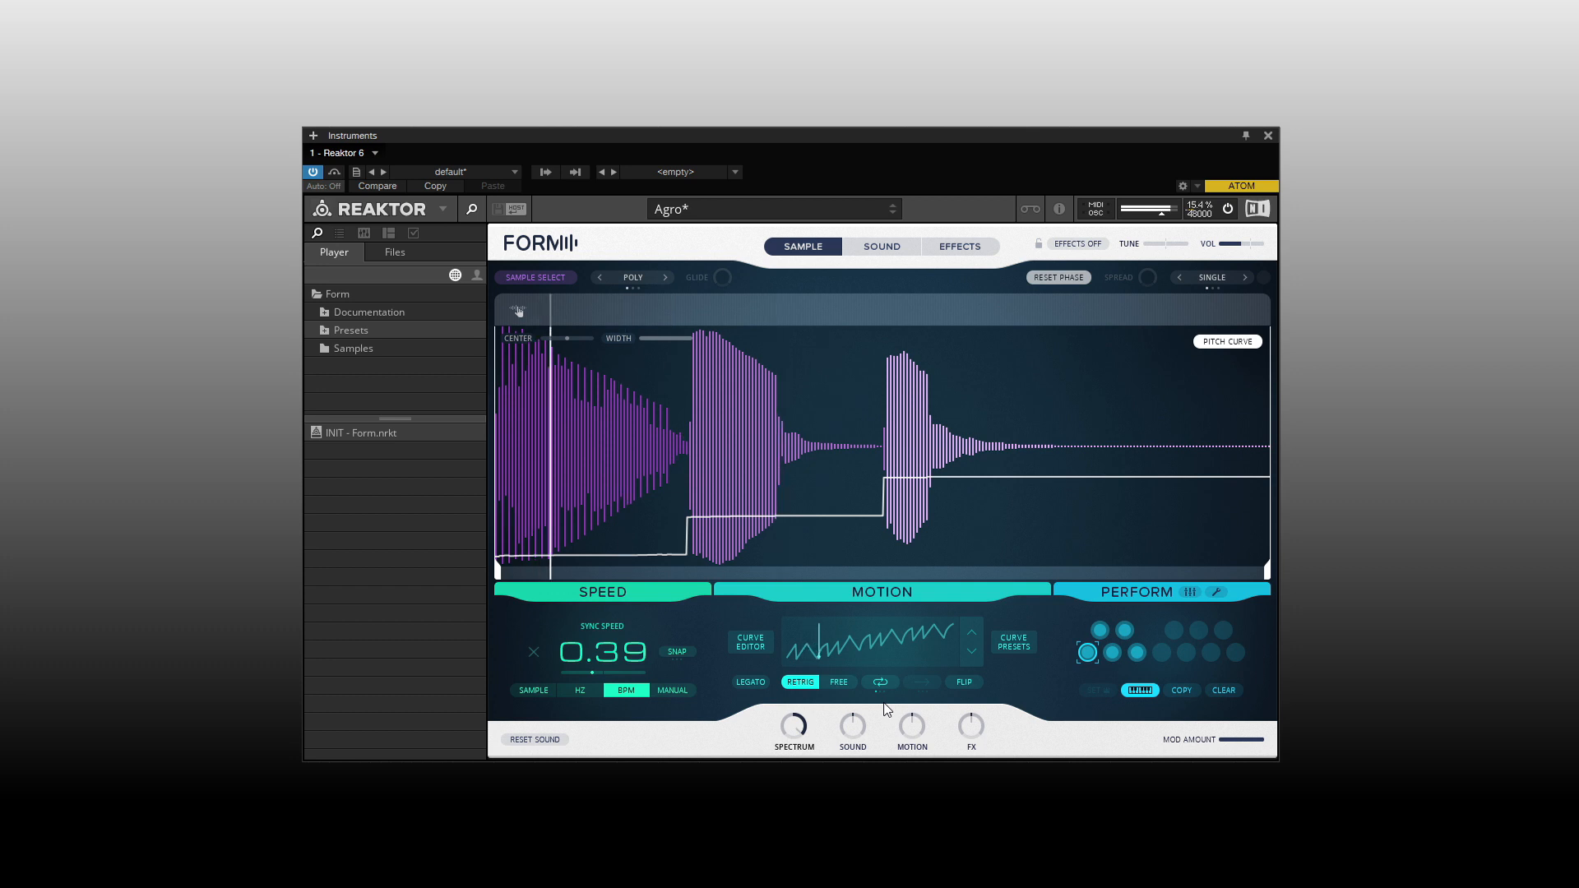
pyautogui.moveTo(619, 651); pyautogui.dragTo(622, 639)
# Switch the motion curve to the preceding preset with shrinking oscillations and set the sync speed to 0.46
pyautogui.click(976, 651)
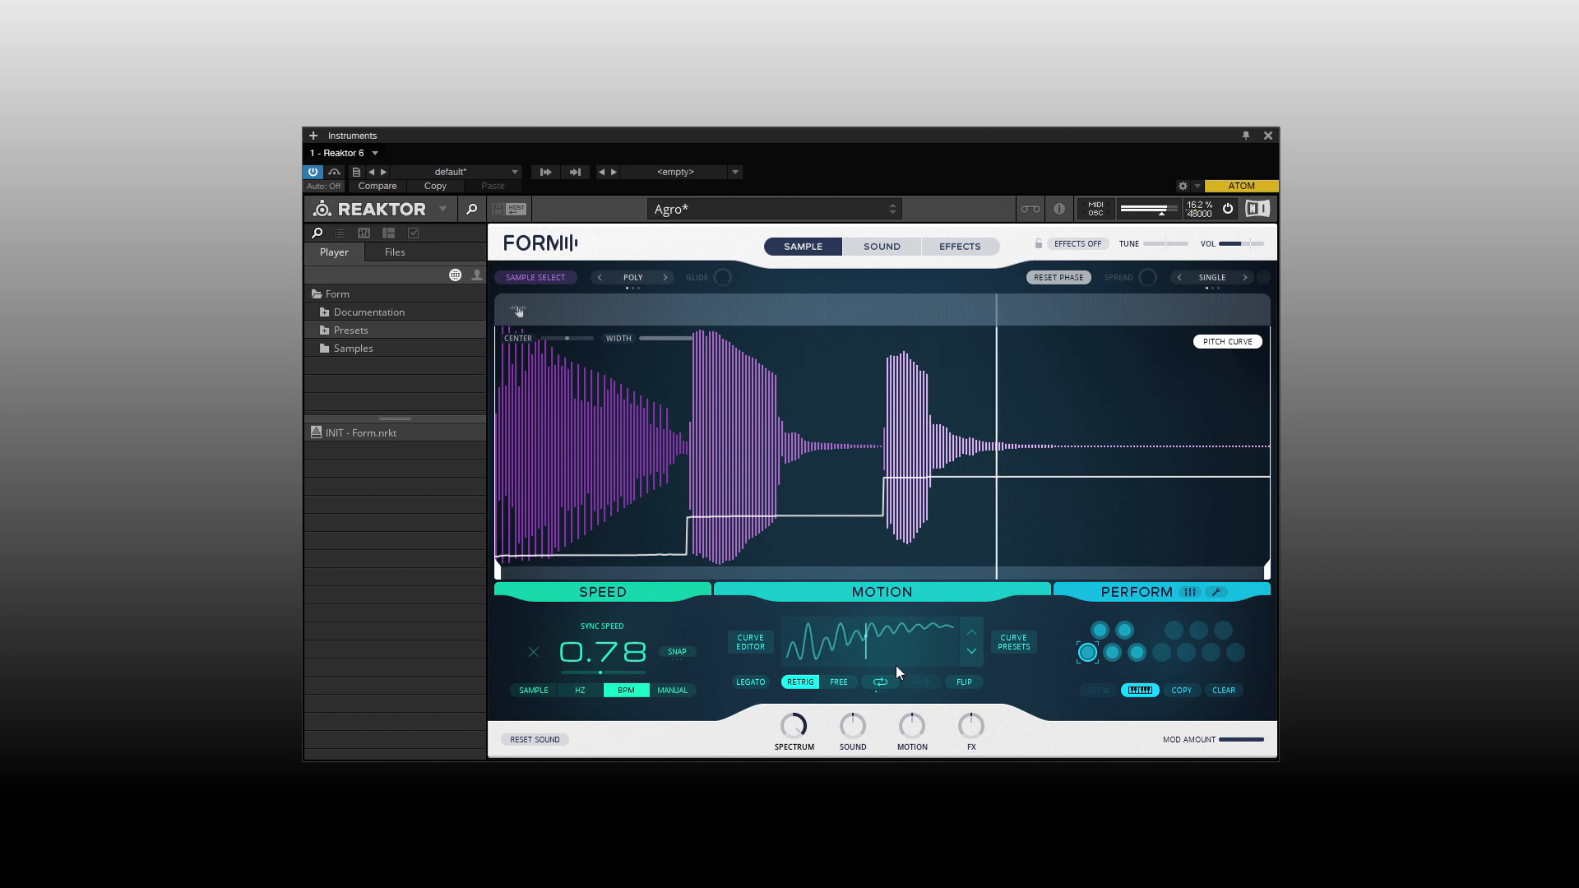
pyautogui.moveTo(615, 653); pyautogui.dragTo(615, 667)
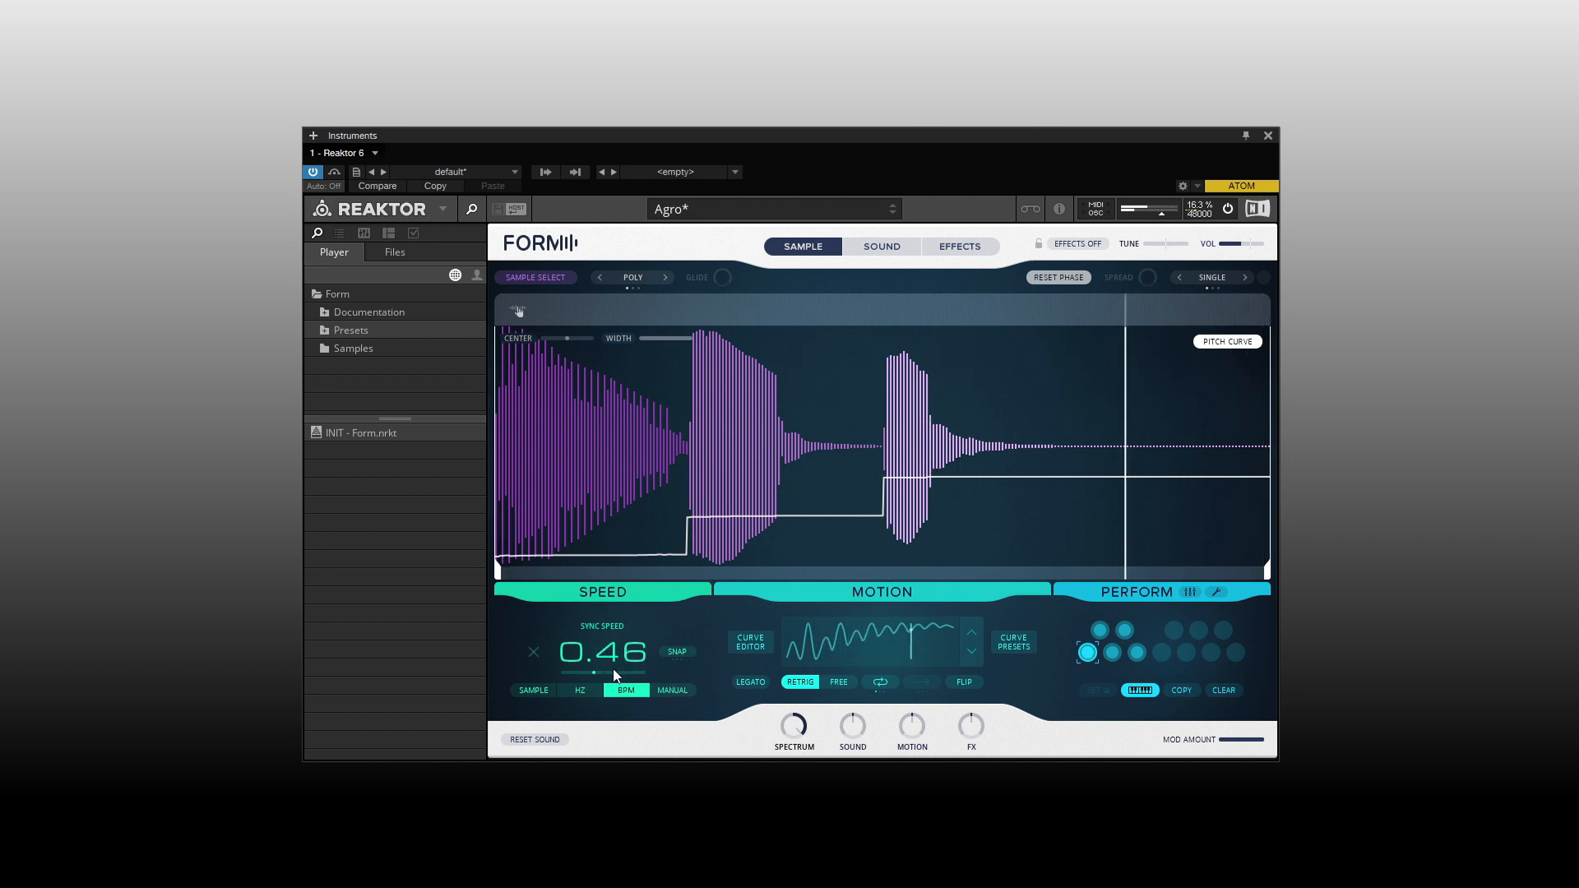
# Switch the motion curve to the preceding rising wave preset and turn on looping in the mode that releases the loop
pyautogui.click(971, 651)
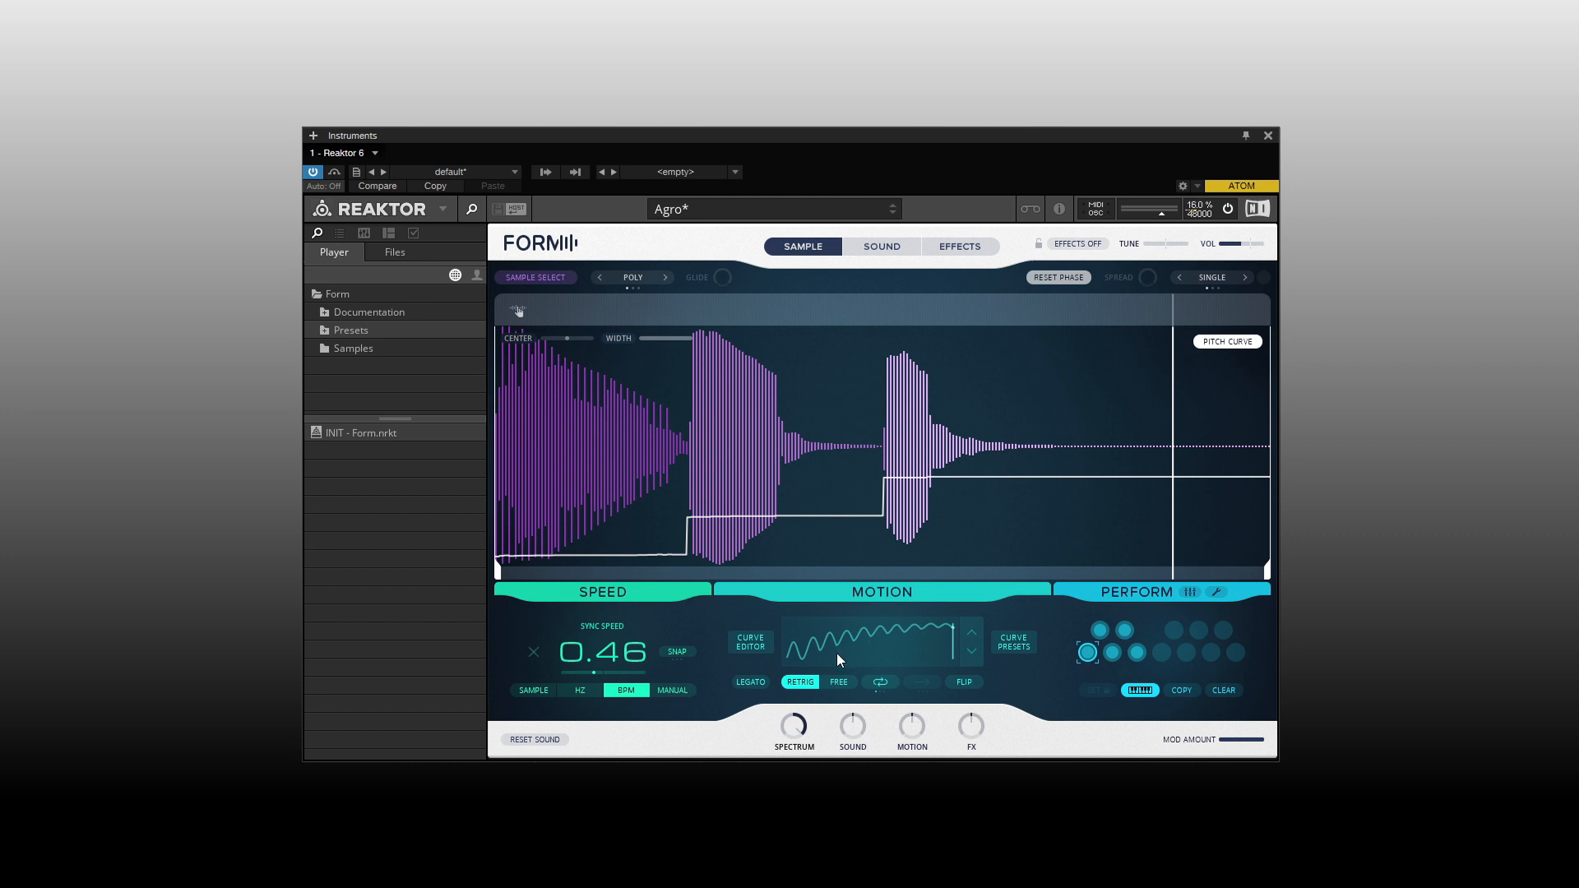
pyautogui.click(886, 684)
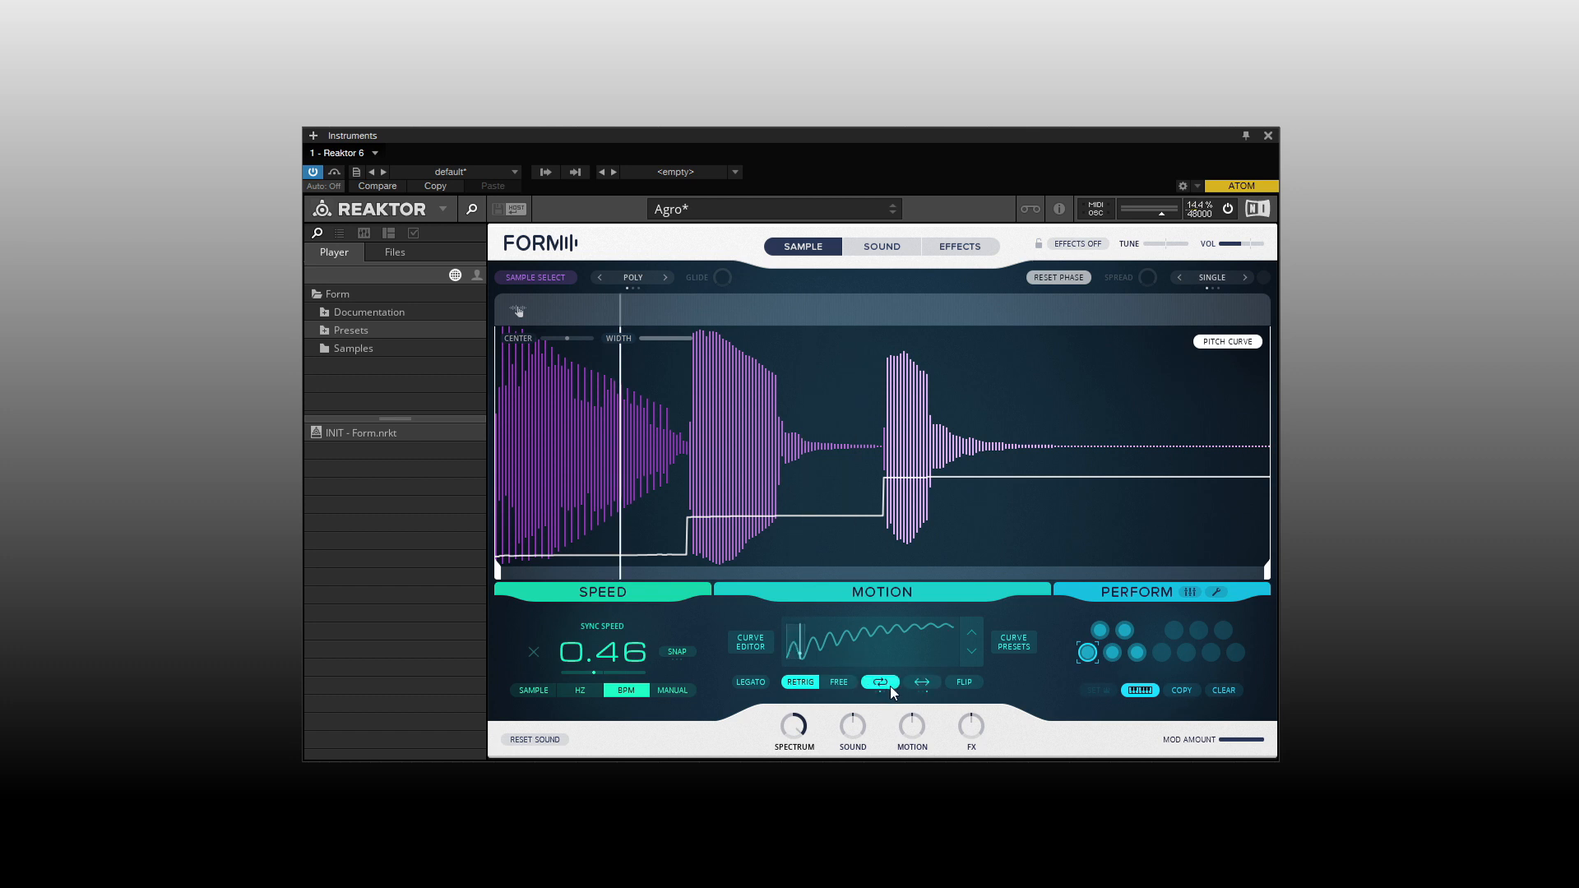
pyautogui.click(887, 686)
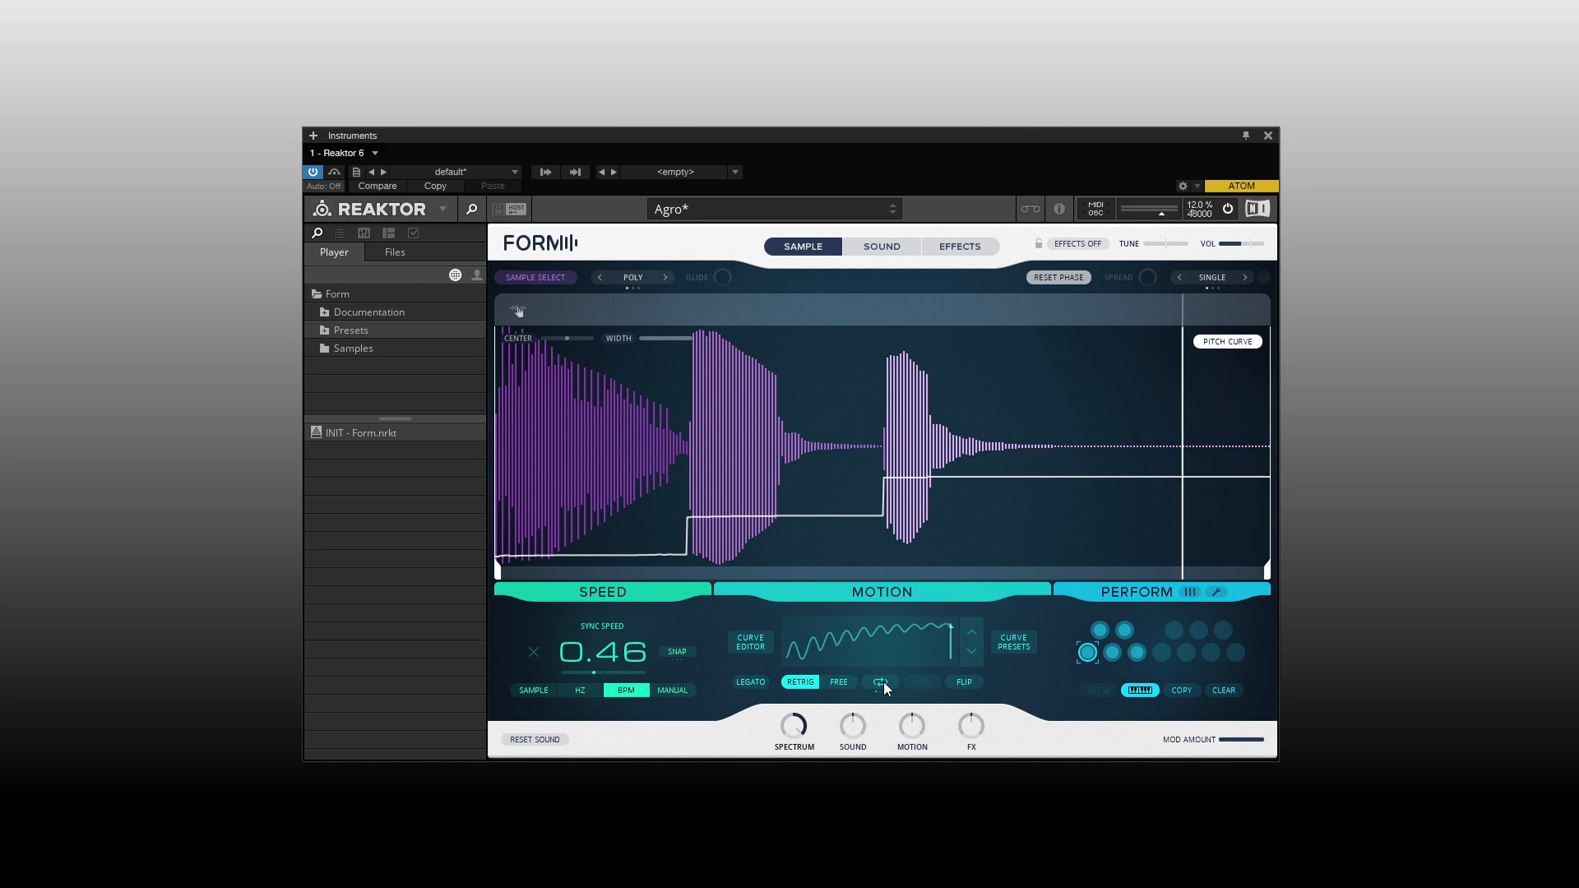
pyautogui.click(882, 683)
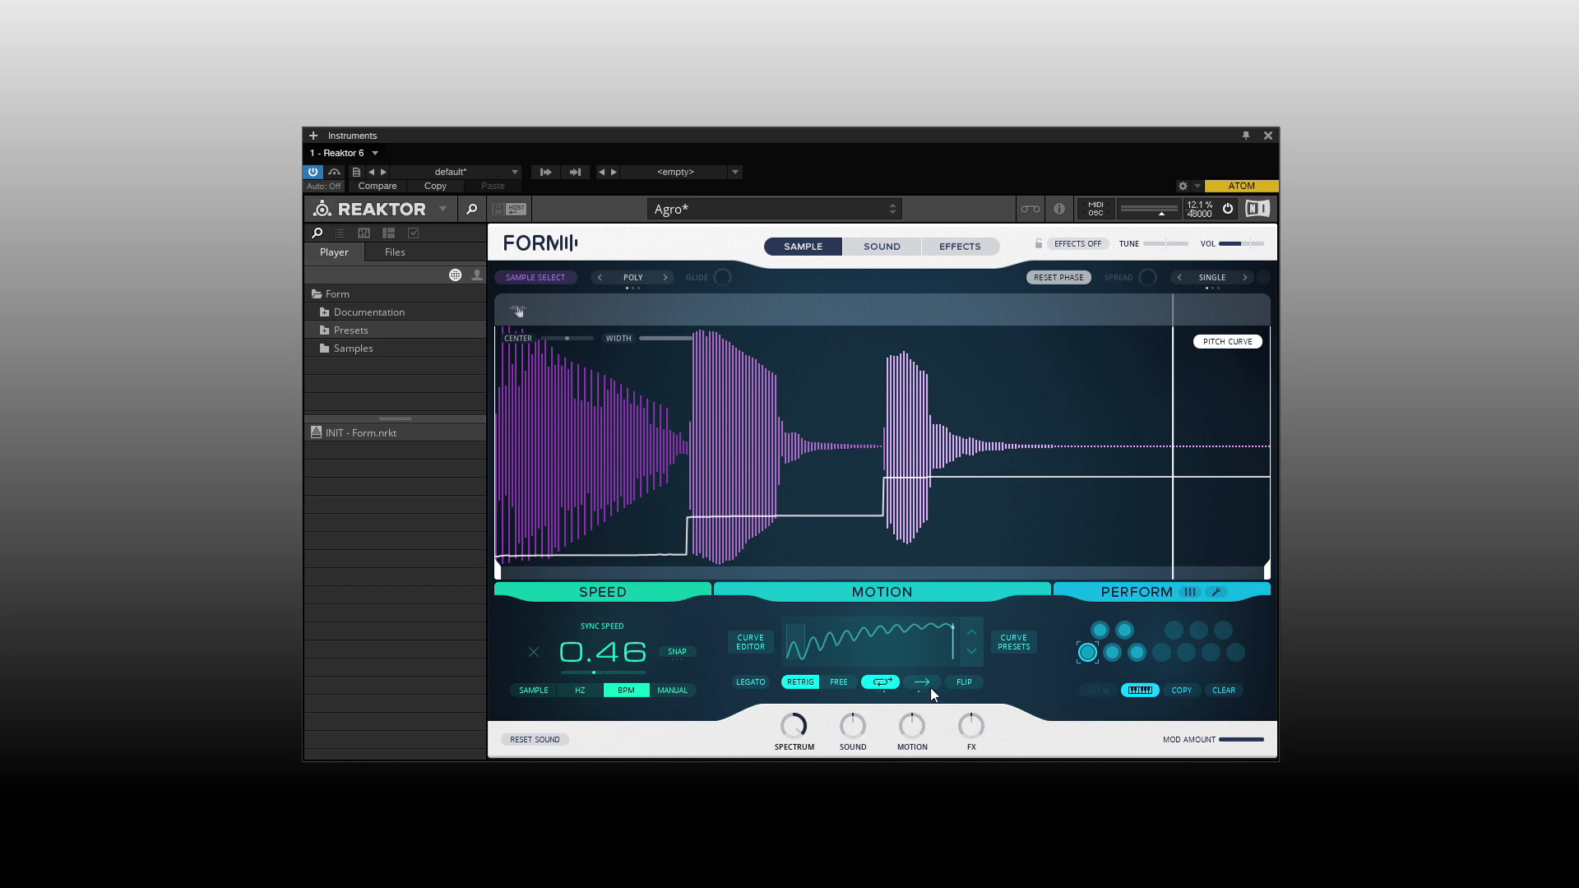
# Change the motion curve's playback direction to backward and return the loop mode to the standard loop
pyautogui.click(933, 685)
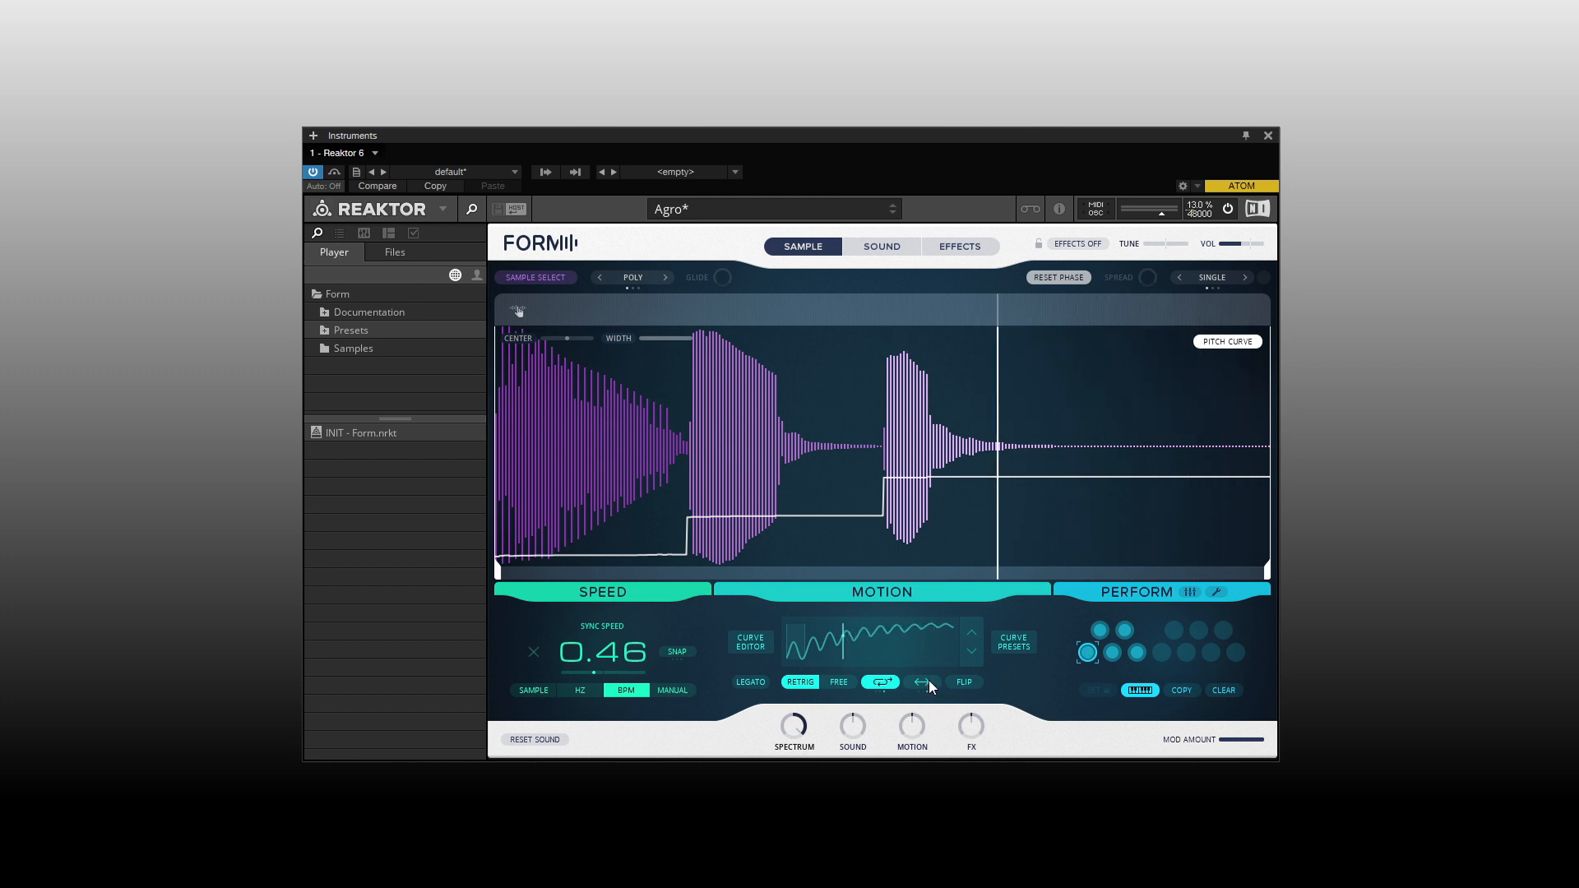
pyautogui.click(926, 684)
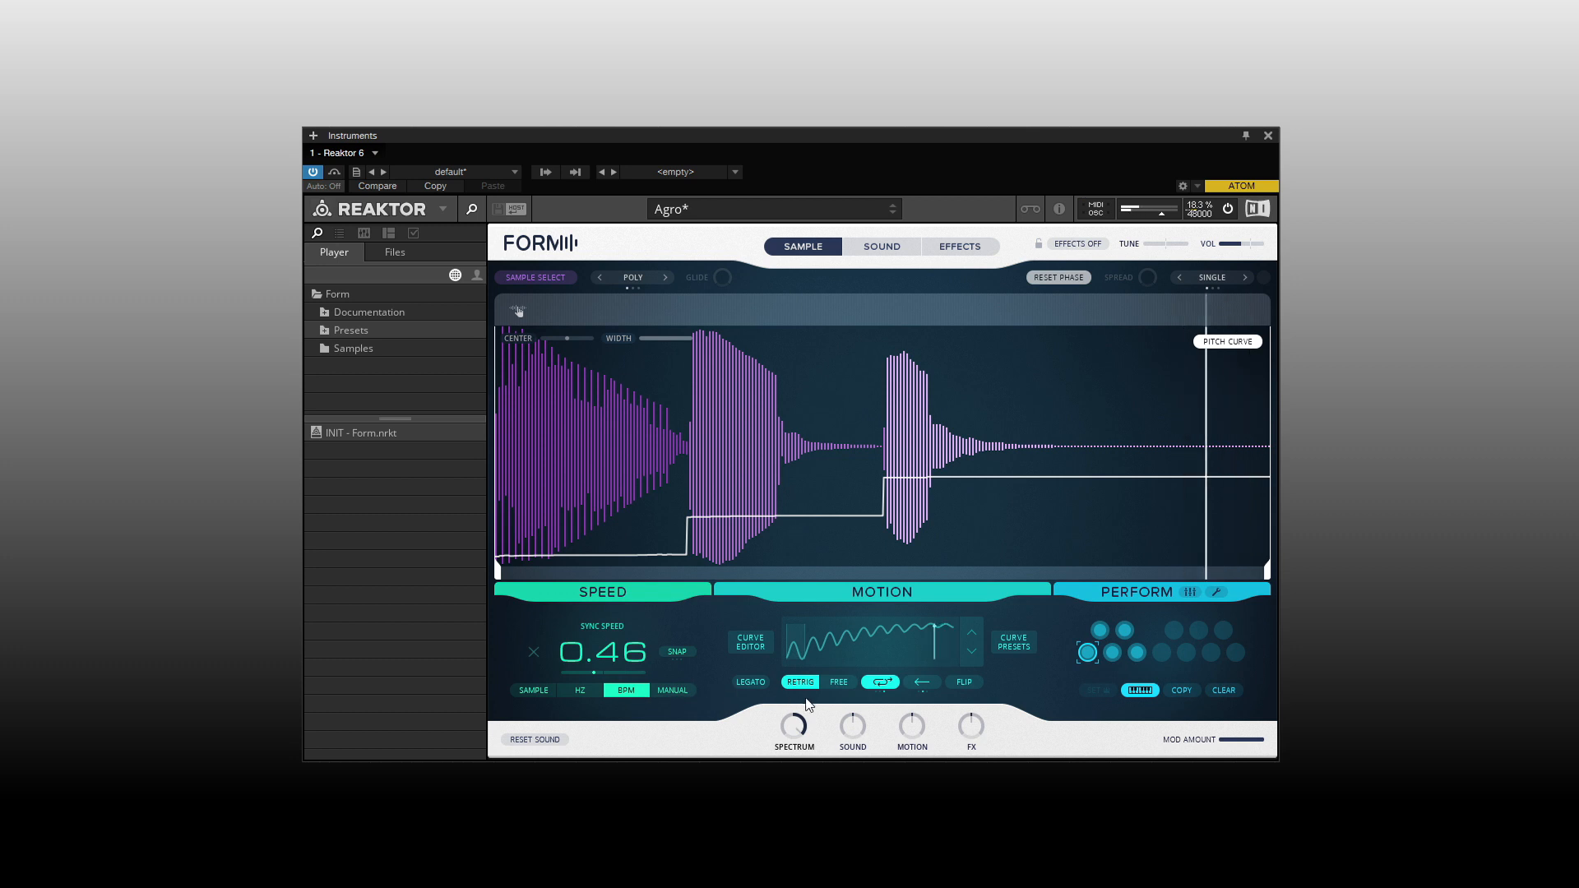
pyautogui.click(883, 684)
pyautogui.click(883, 684)
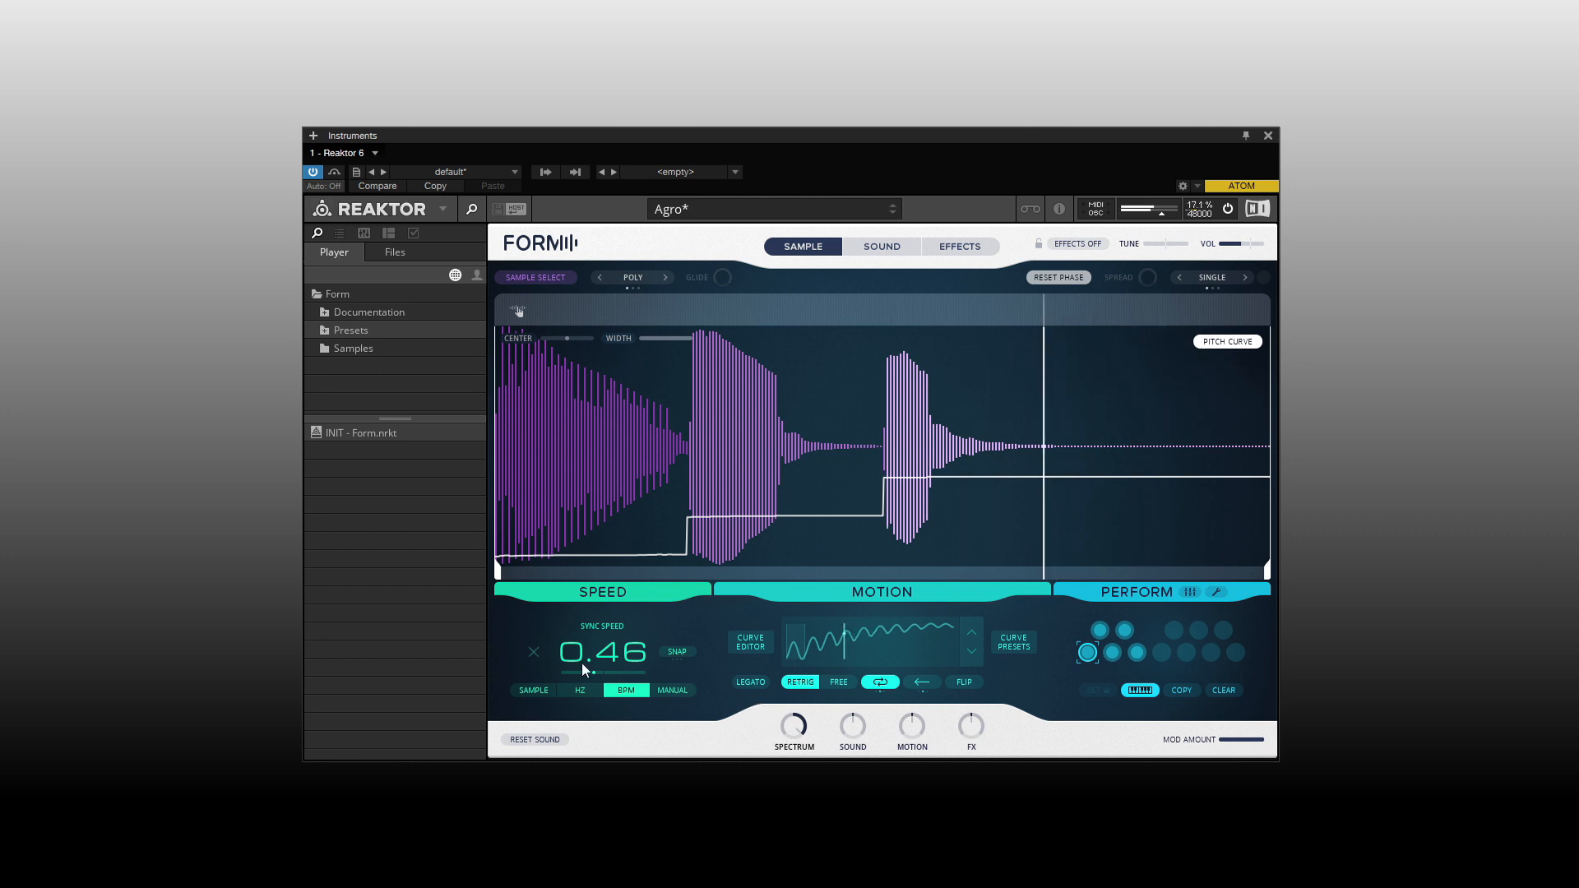
# Raise the sync speed to 0.82 and try flipping the motion curve upside down and back
pyautogui.moveTo(610, 654); pyautogui.dragTo(614, 639)
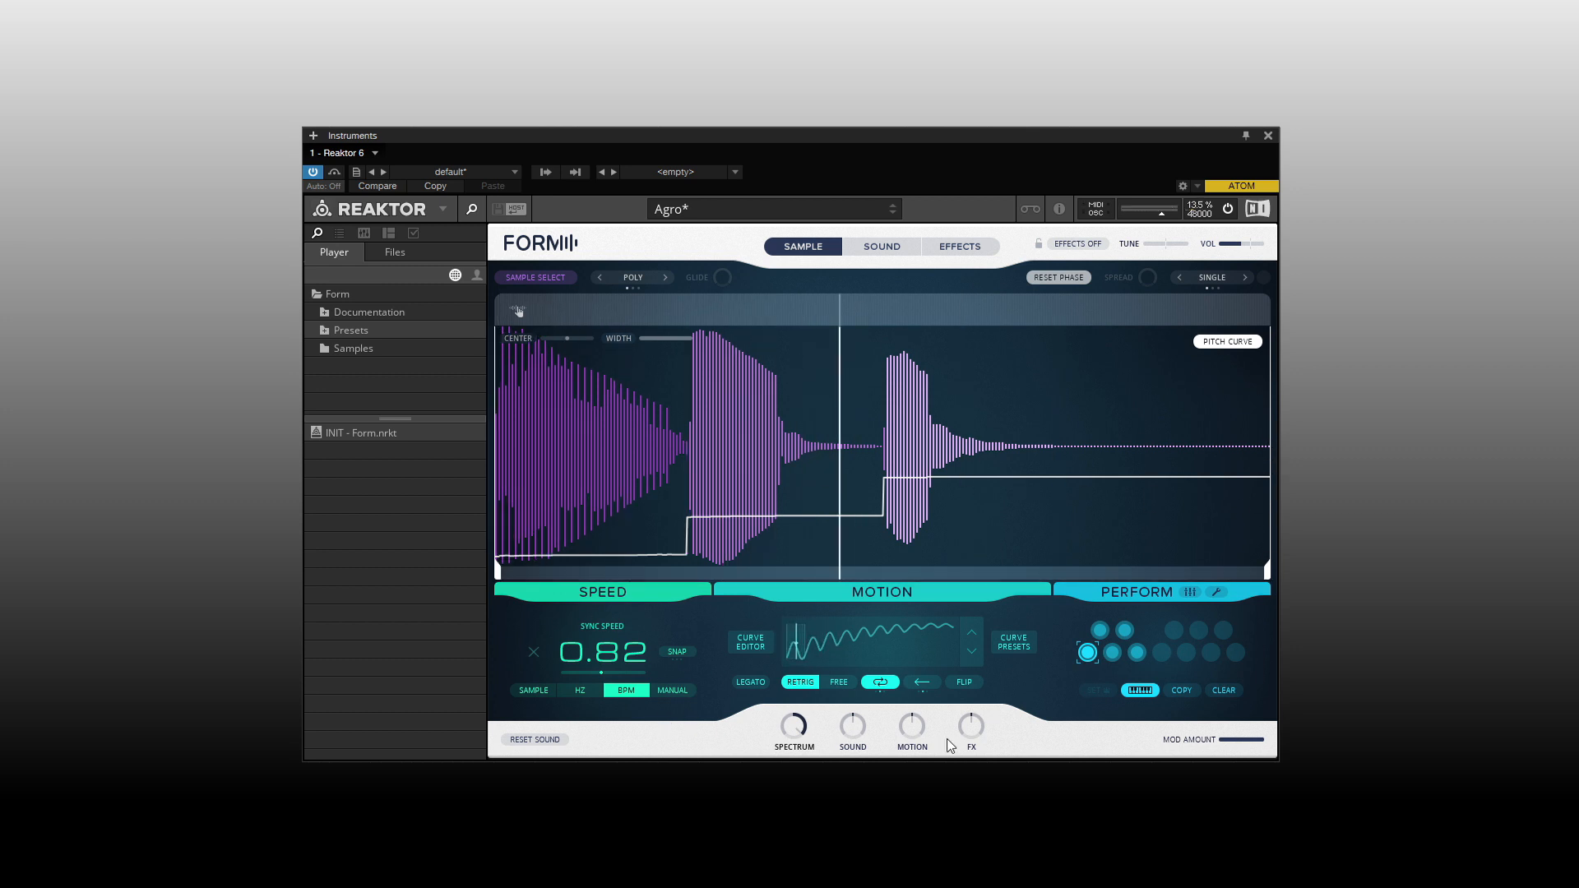
pyautogui.click(965, 681)
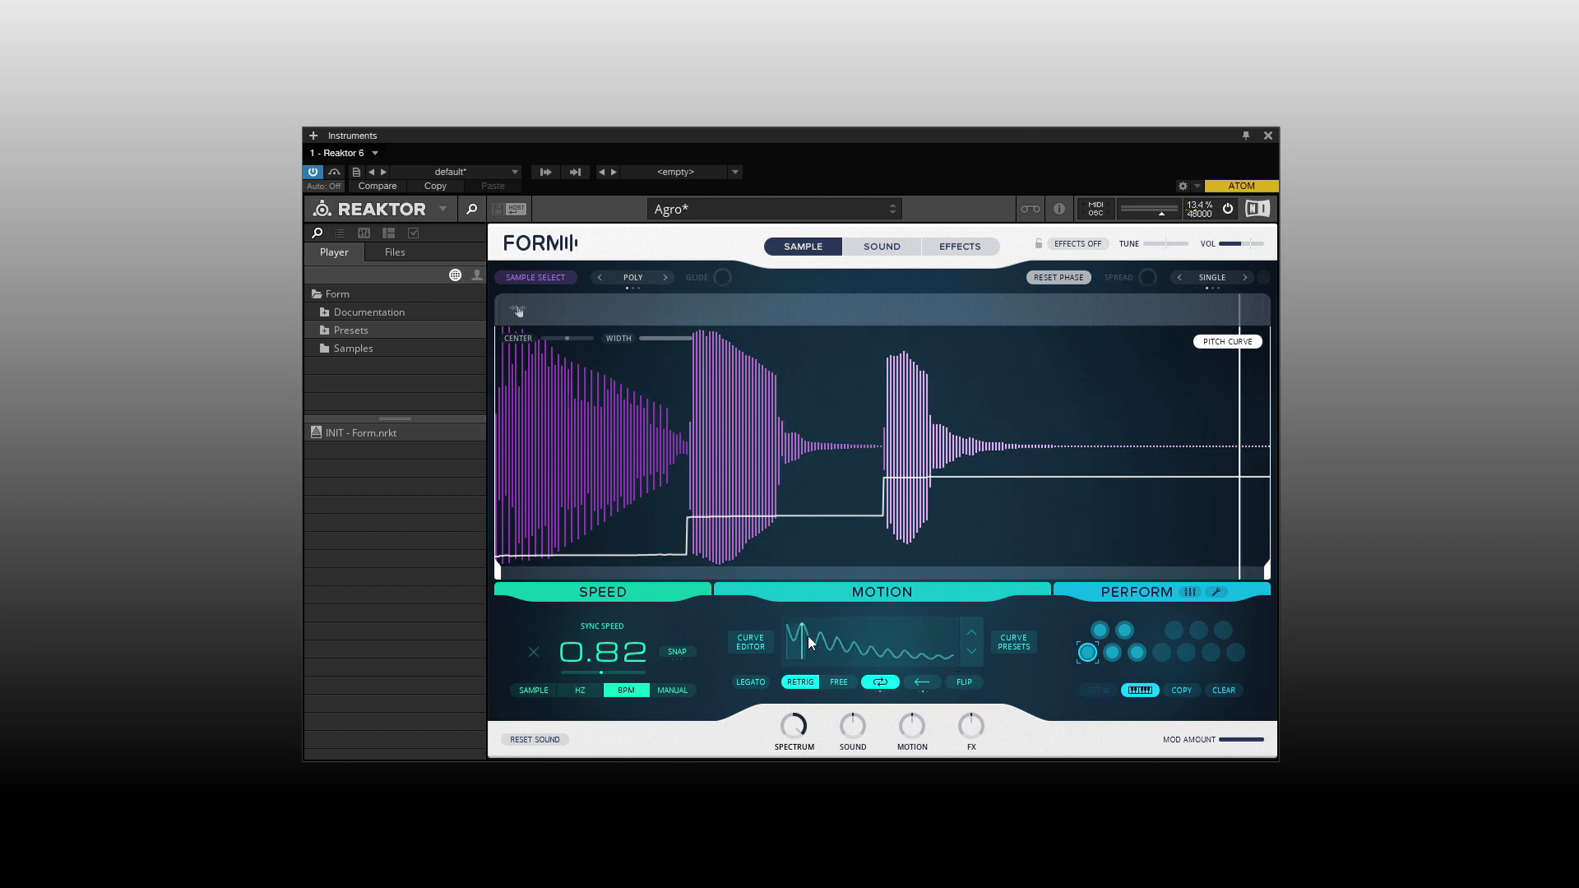
pyautogui.click(965, 682)
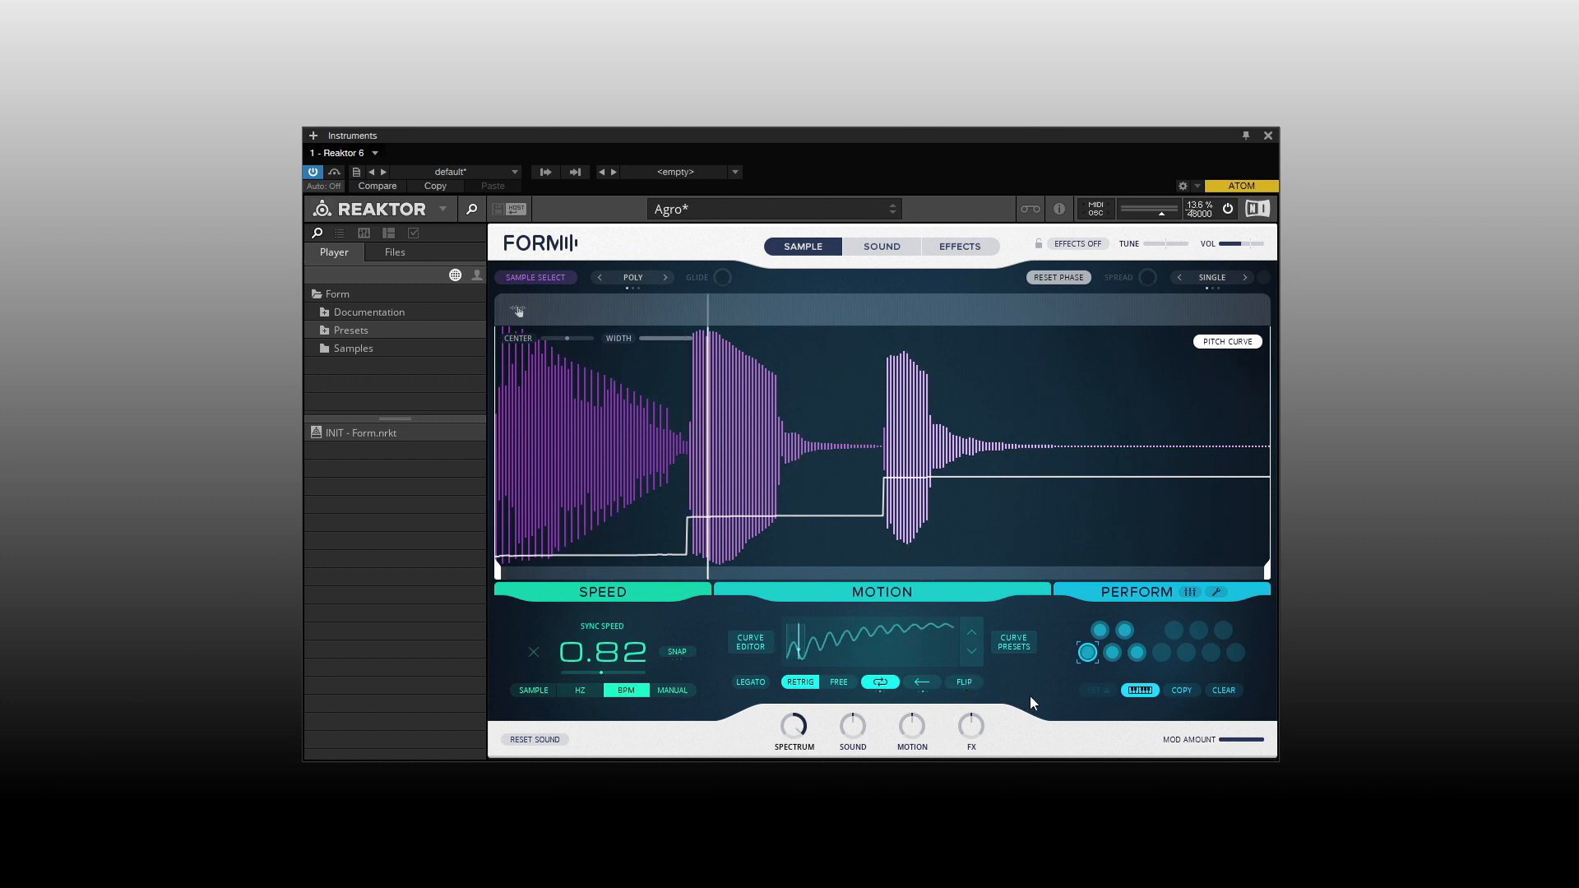
# Load the straight rising ramp from the first page of curve presets and set the motion direction to forward
pyautogui.click(1013, 641)
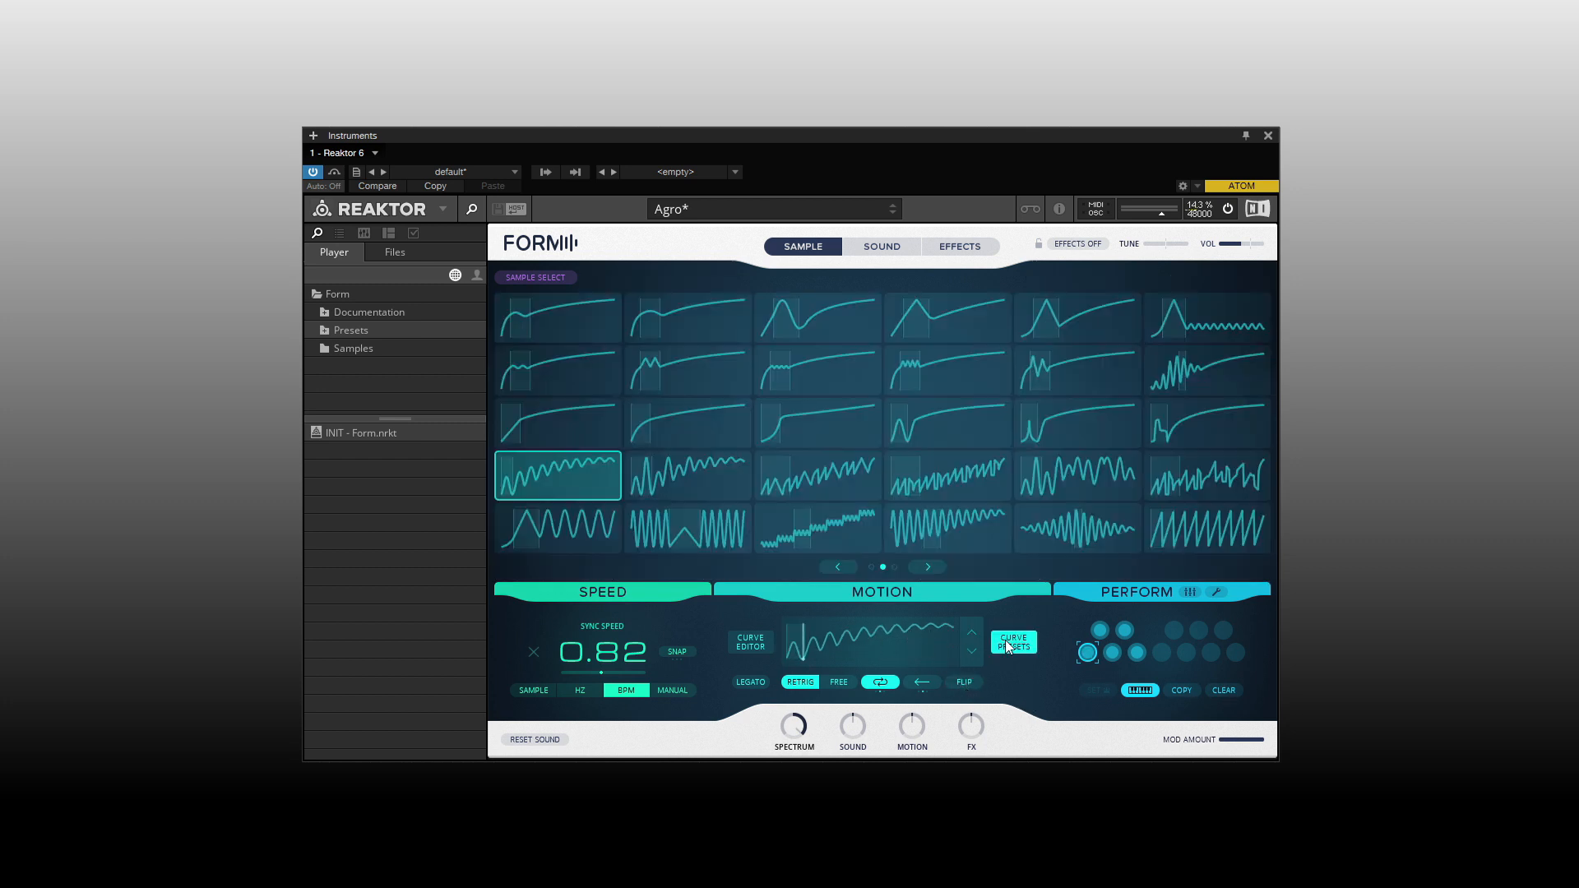
pyautogui.click(839, 567)
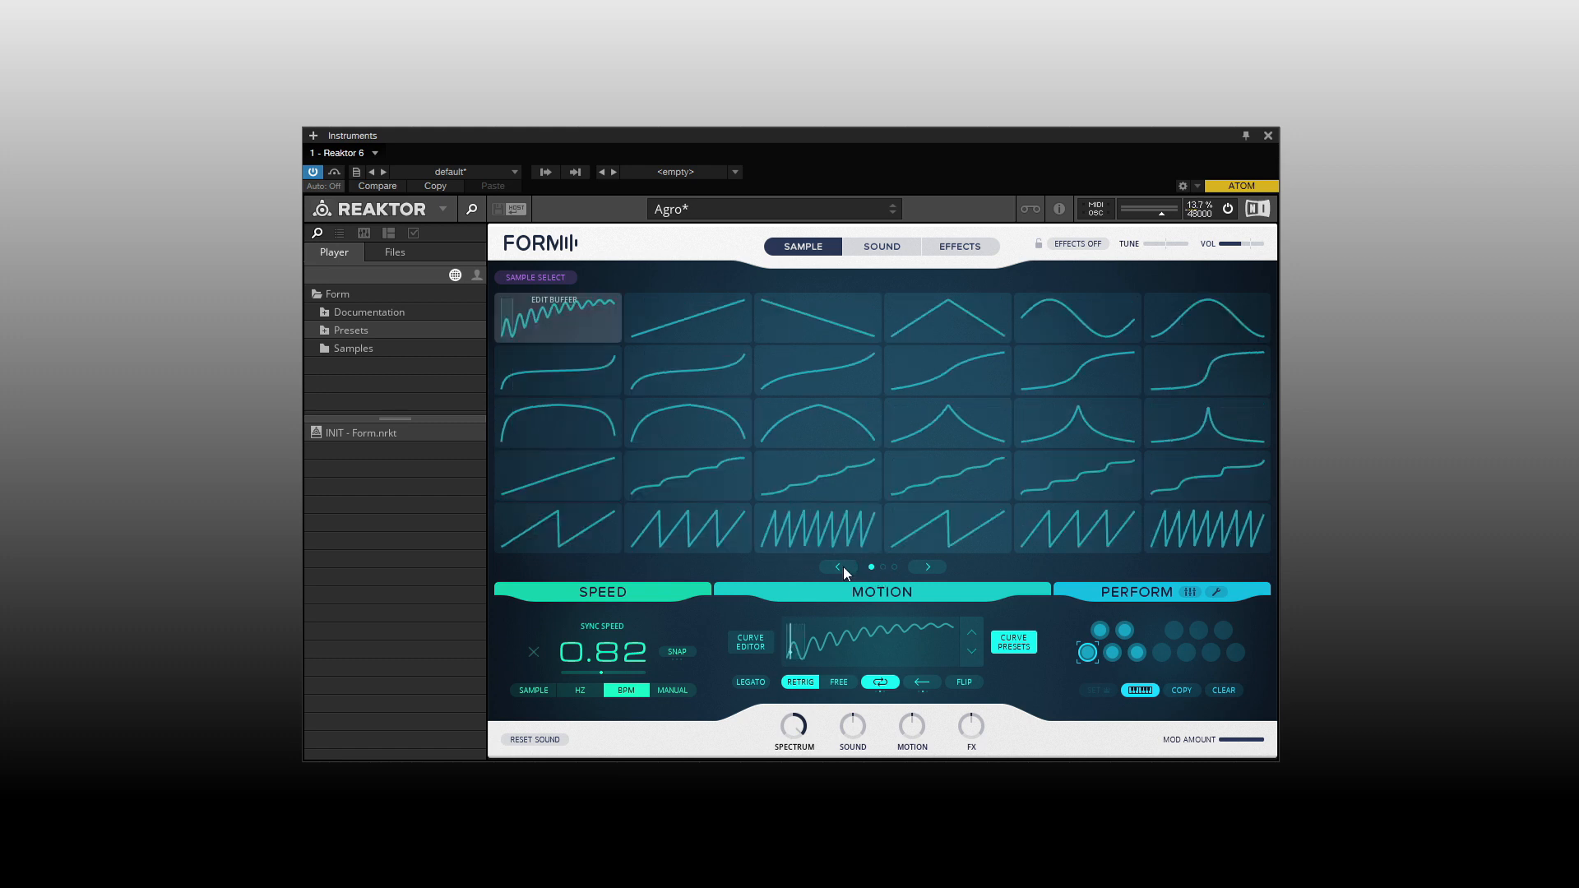
pyautogui.click(710, 308)
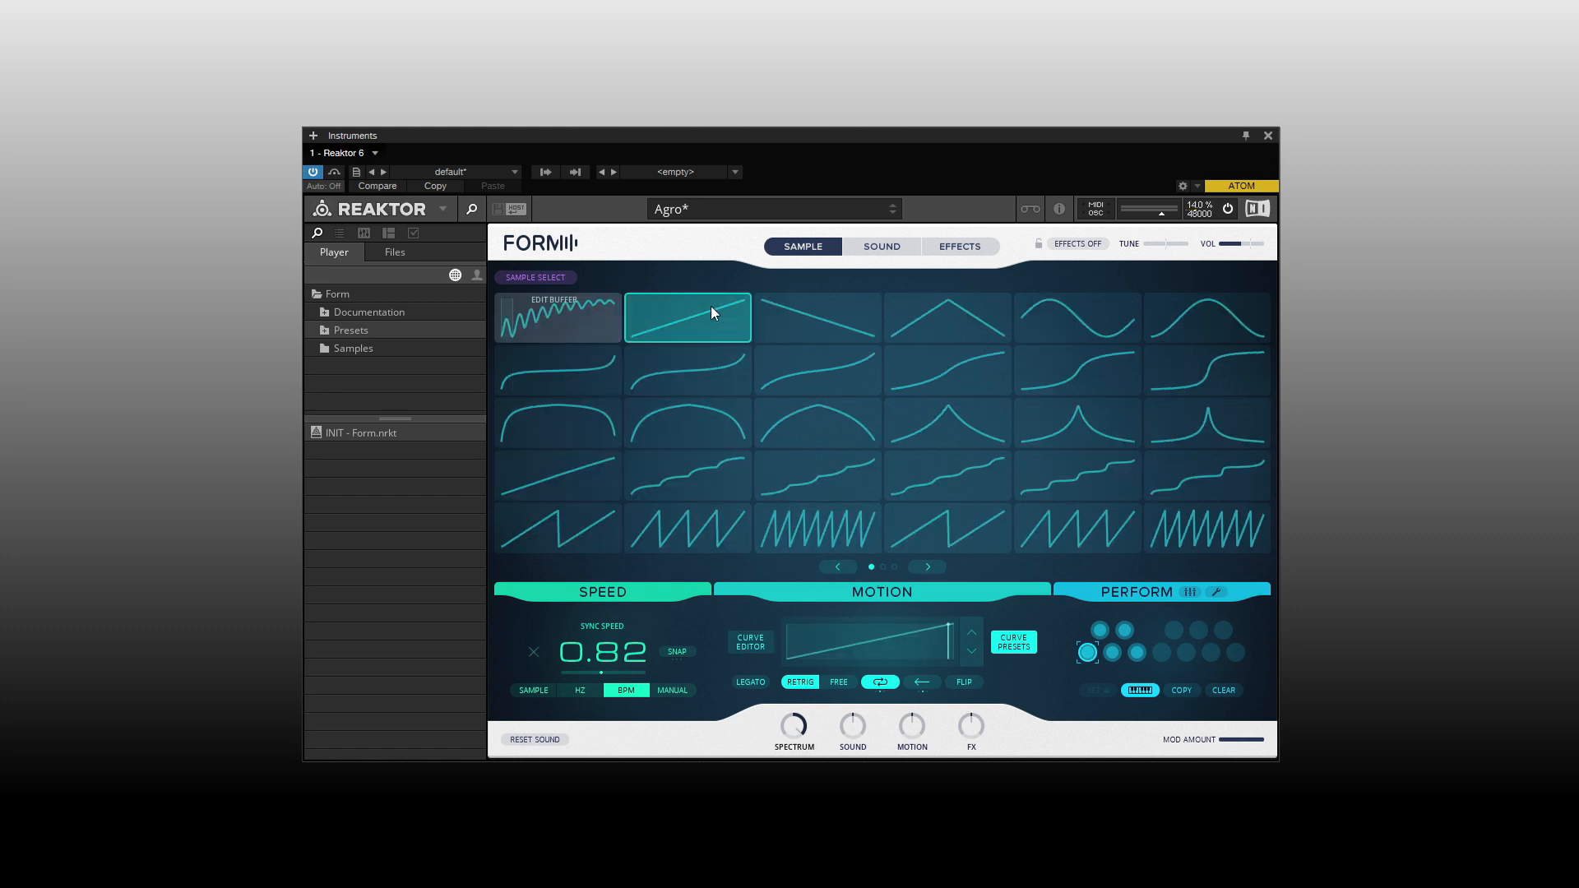
pyautogui.click(1014, 646)
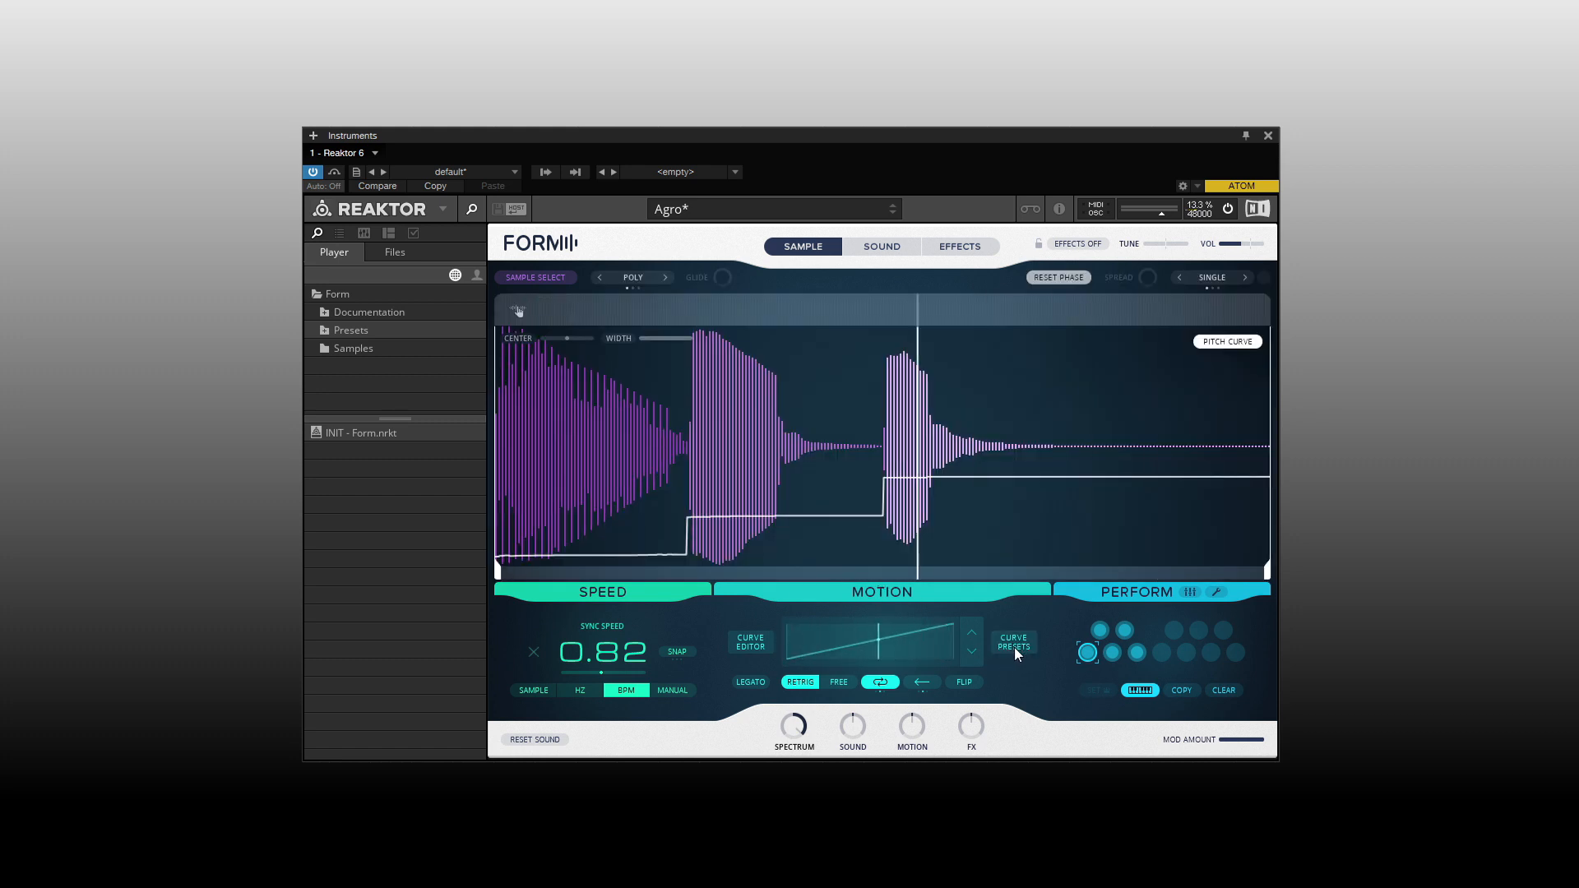
pyautogui.click(923, 682)
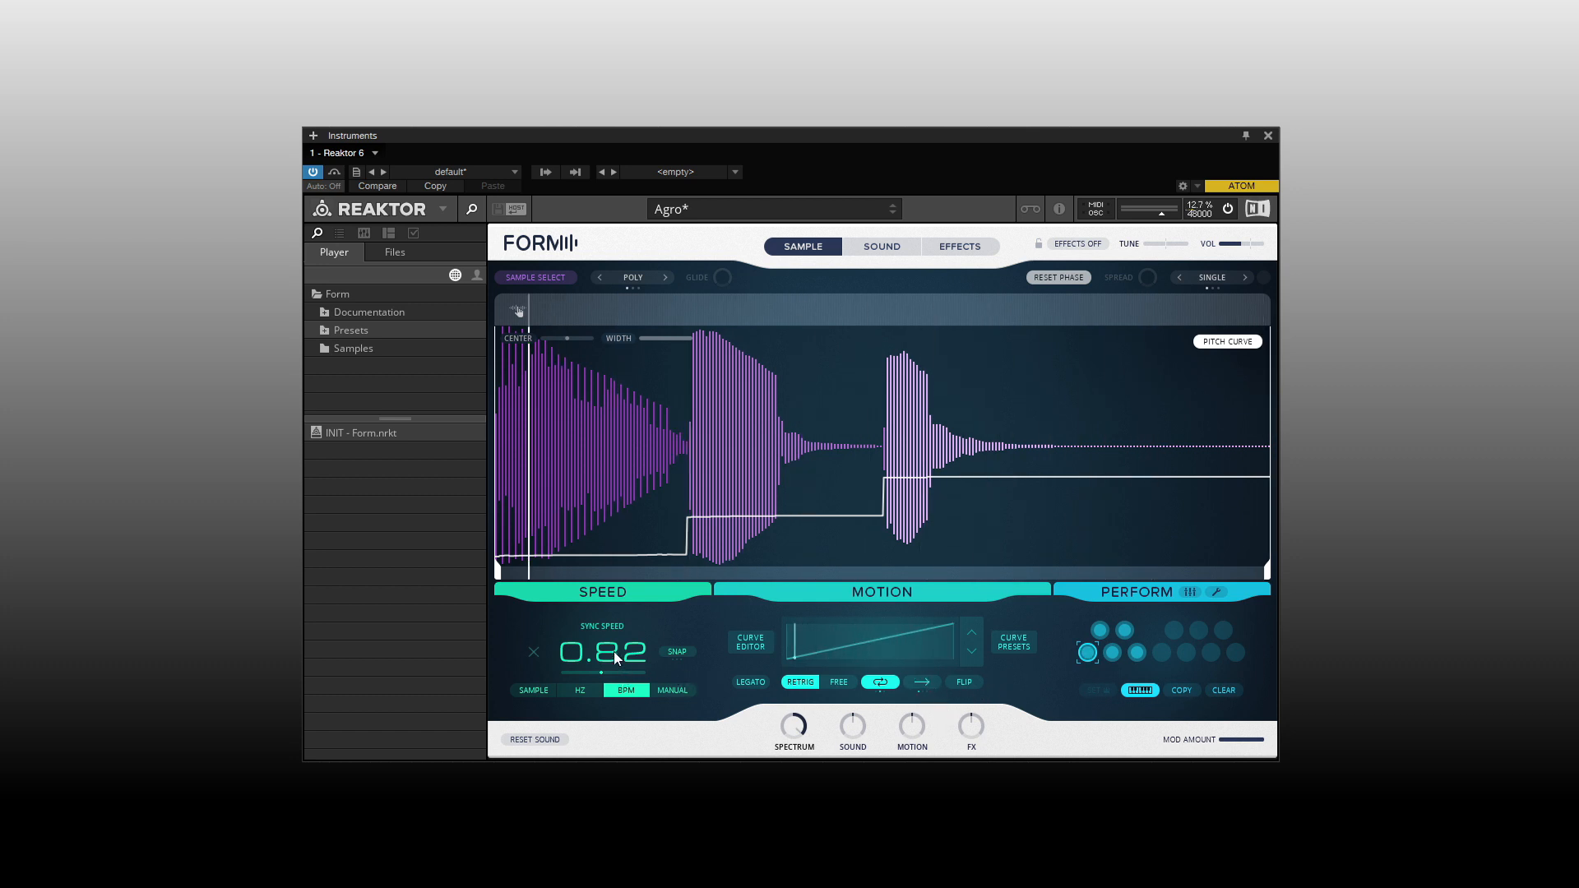
# Lower the sync speed to 0.17 and switch the motion curve from retriggered to free-running playback
pyautogui.moveTo(614, 652); pyautogui.dragTo(607, 697)
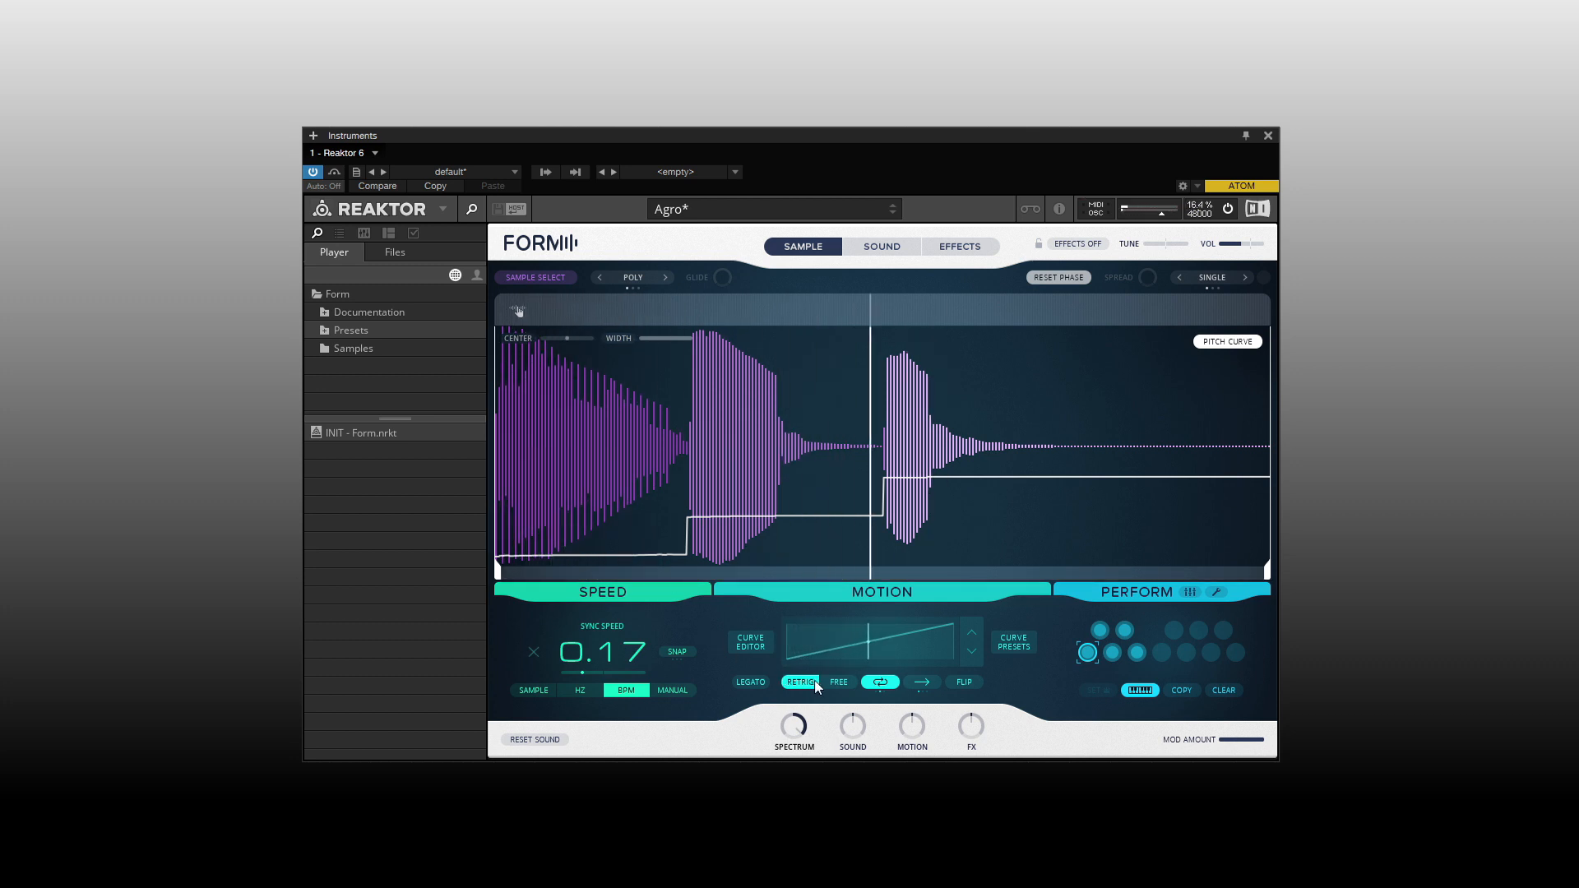
pyautogui.click(839, 683)
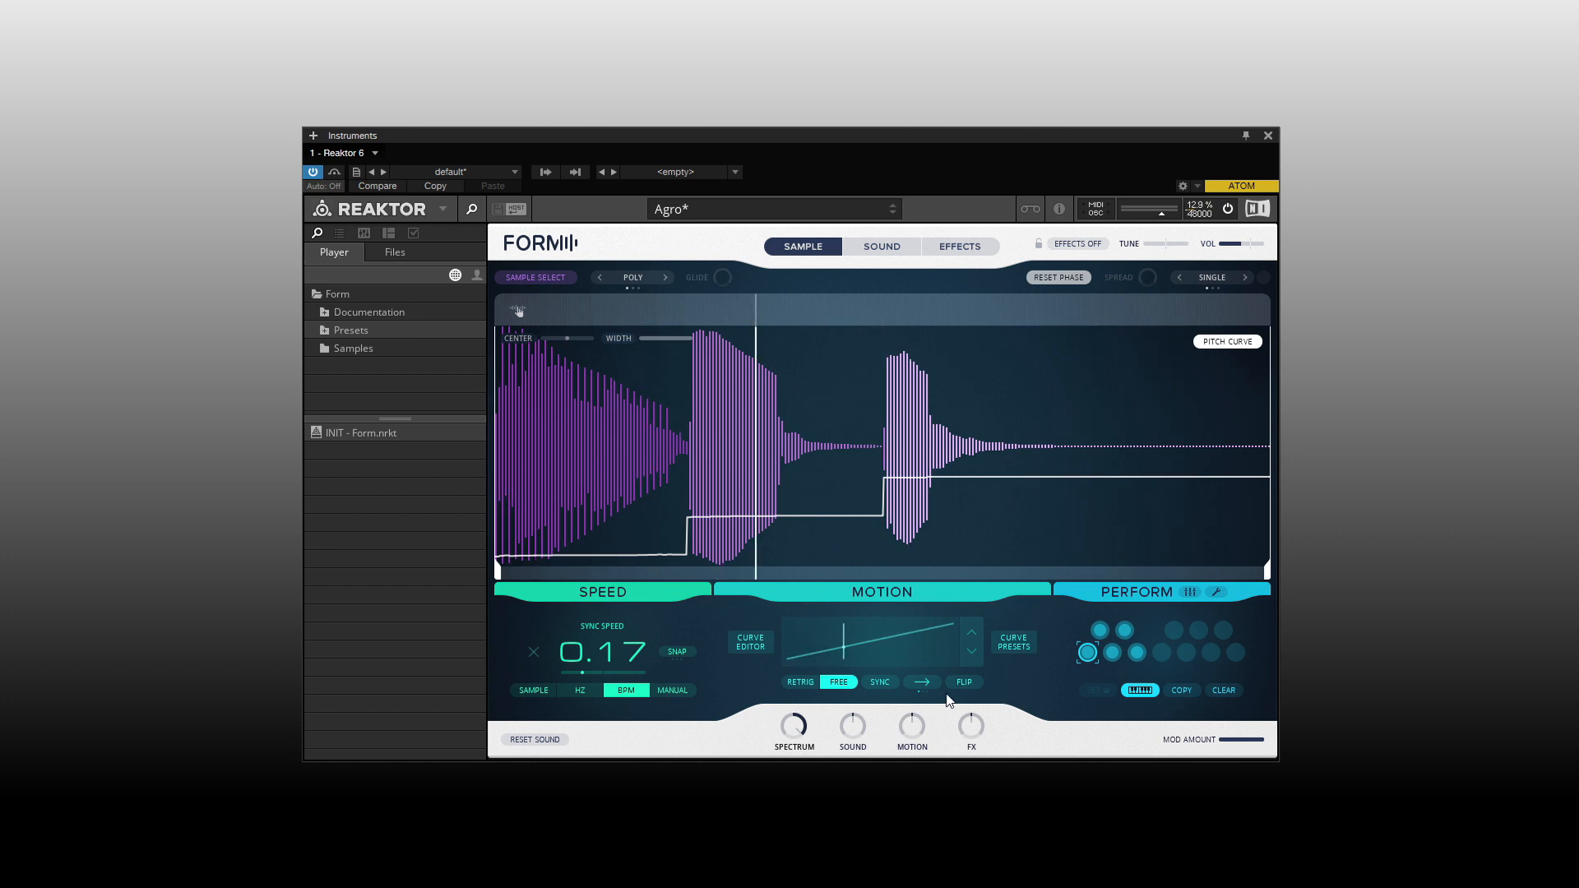
# Look briefly at the curve editor and the curve presets and return to the waveform view
pyautogui.click(754, 642)
pyautogui.click(754, 645)
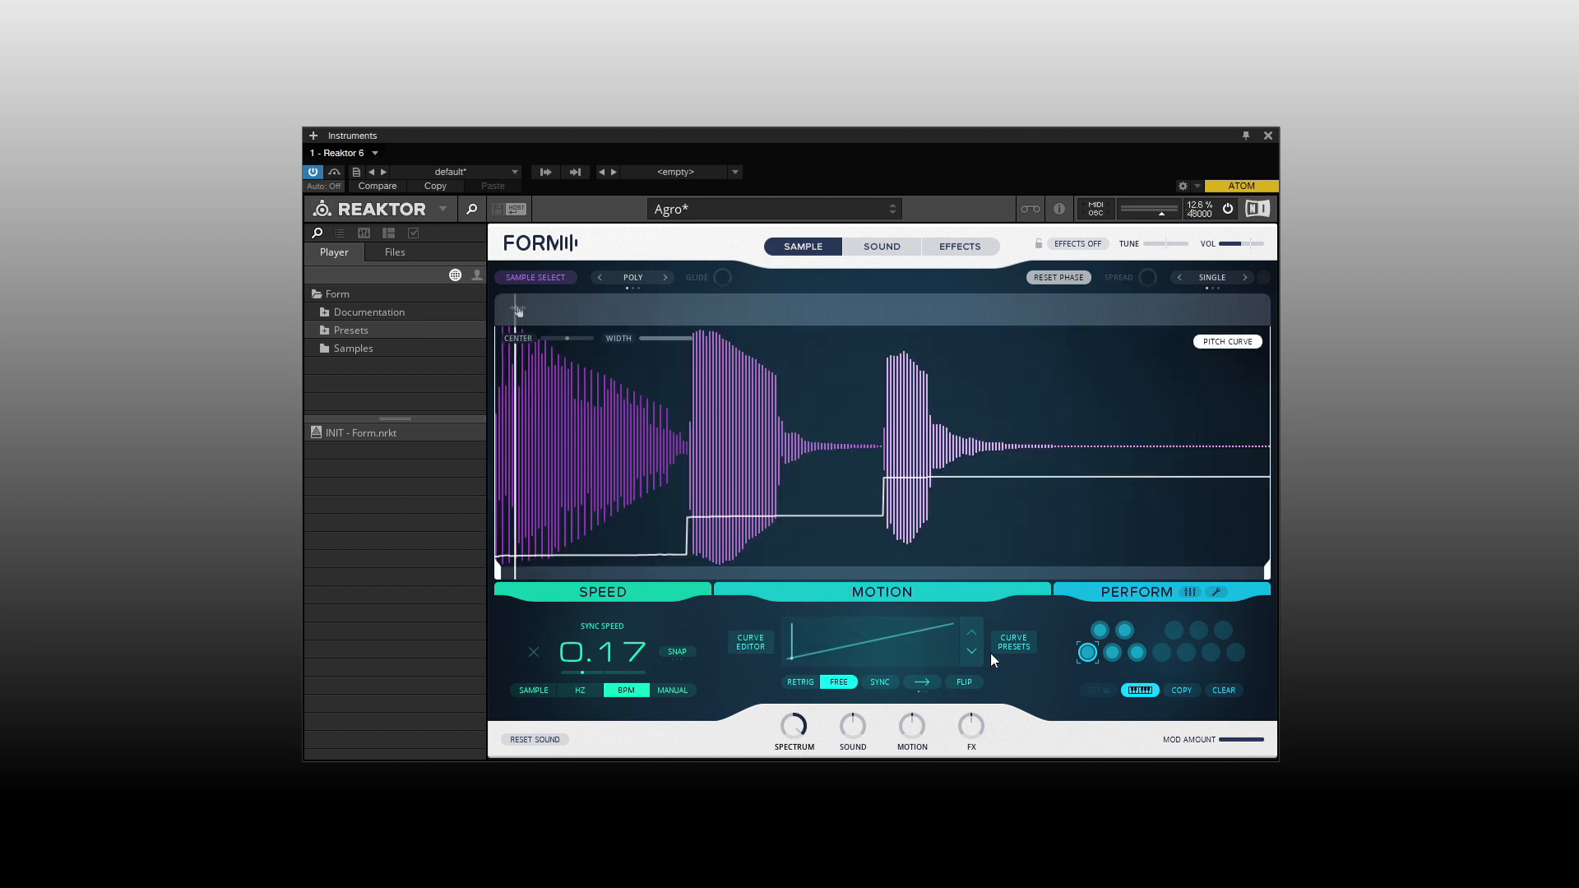
pyautogui.click(1018, 648)
pyautogui.click(1019, 647)
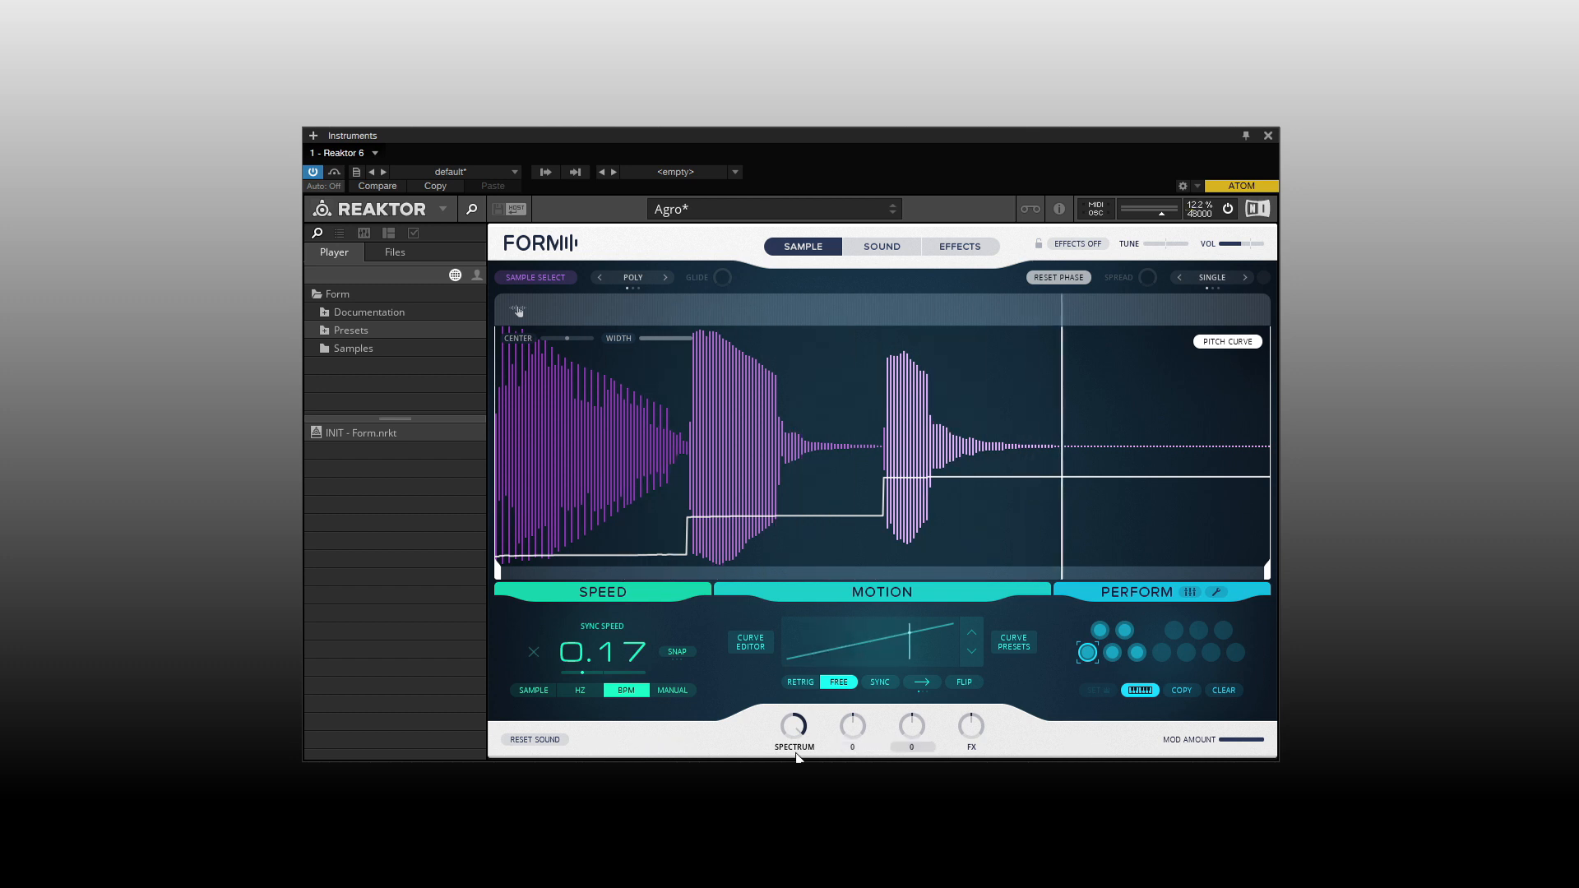
pyautogui.click(534, 739)
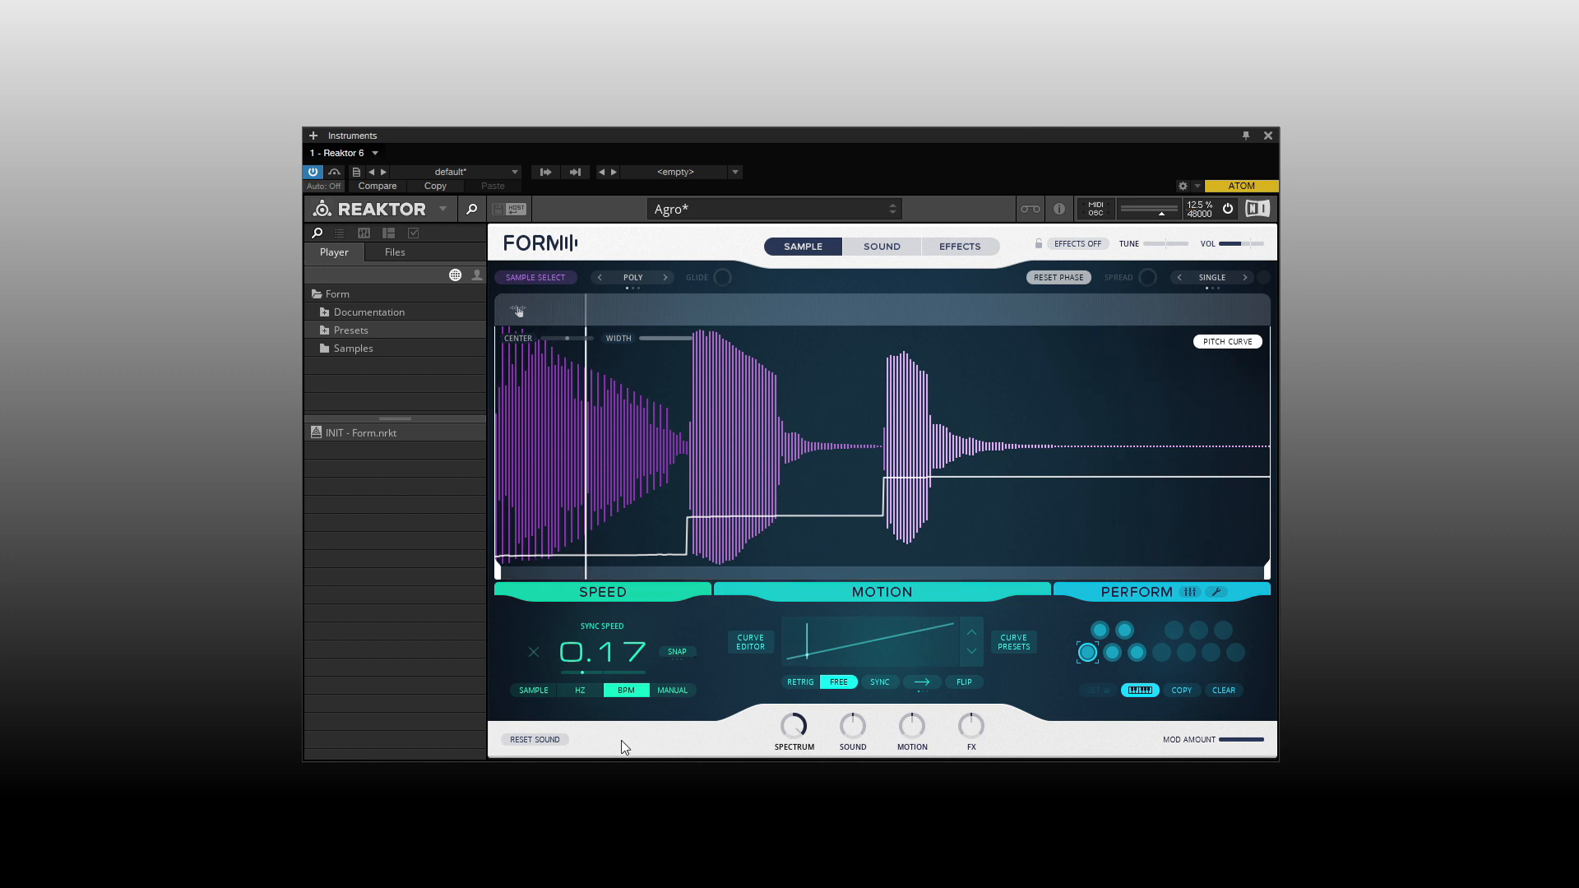
pyautogui.click(534, 739)
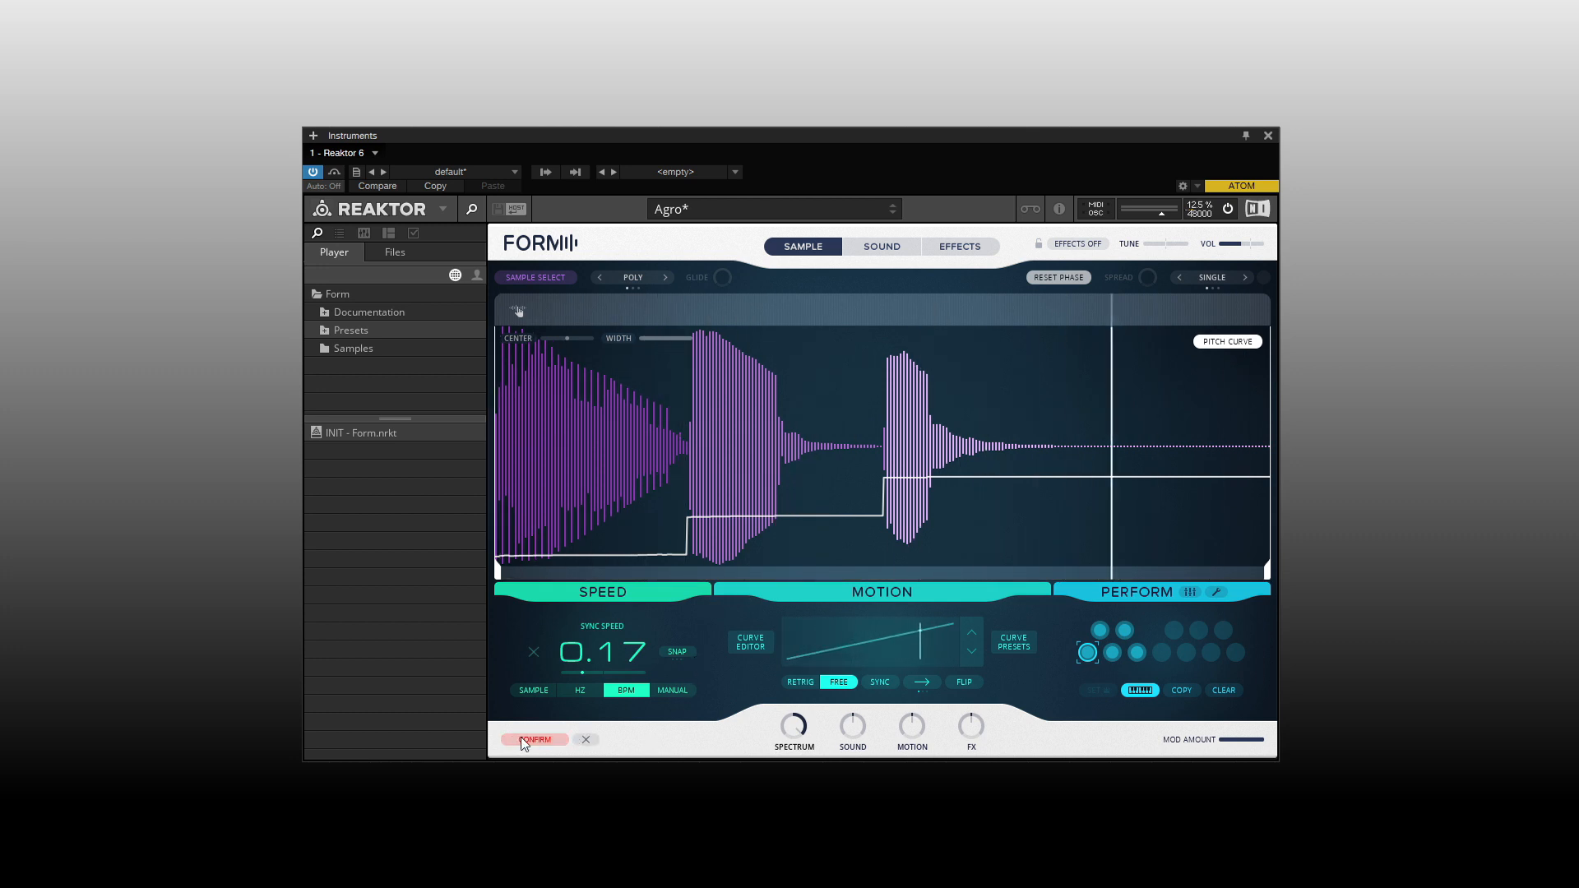
pyautogui.click(591, 742)
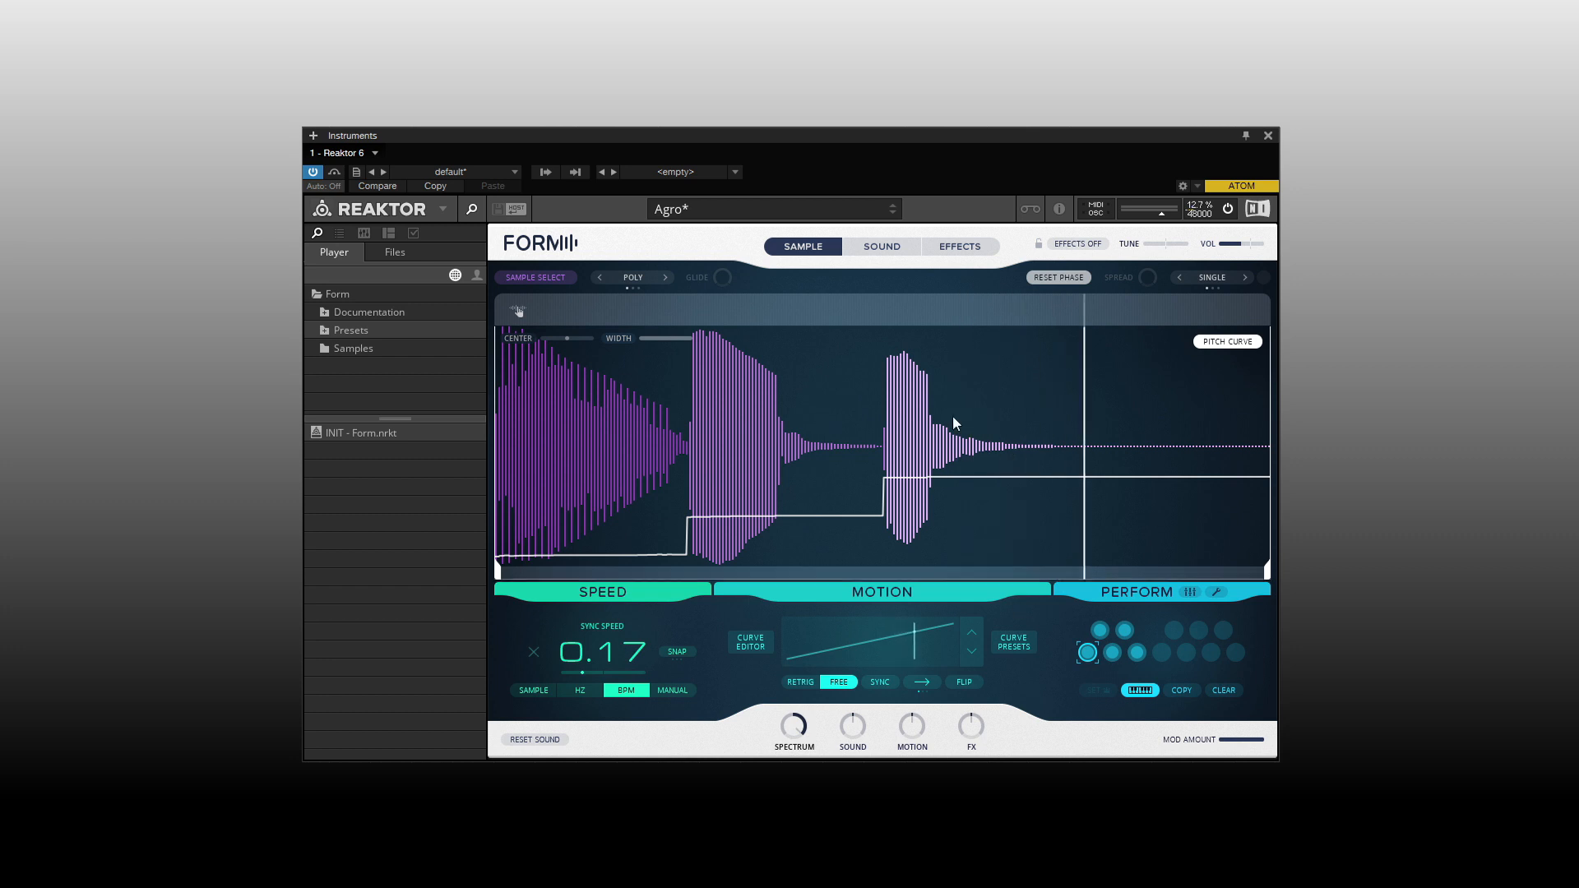
# View the Sound page with its oscillator, modulation and filter controls, and the Effects page
pyautogui.click(882, 247)
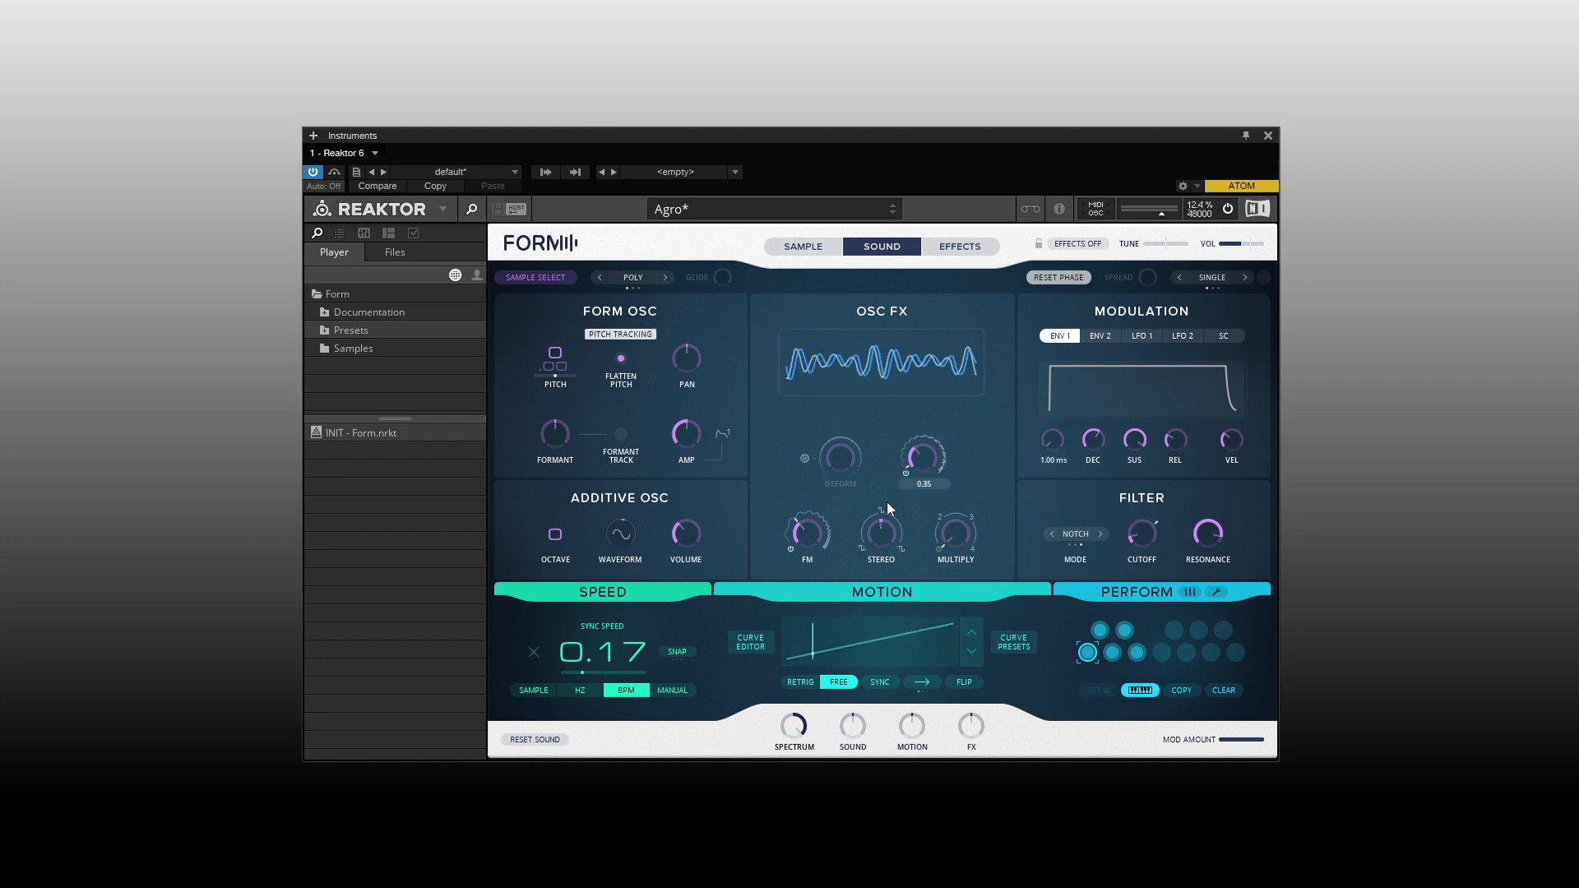
pyautogui.click(954, 247)
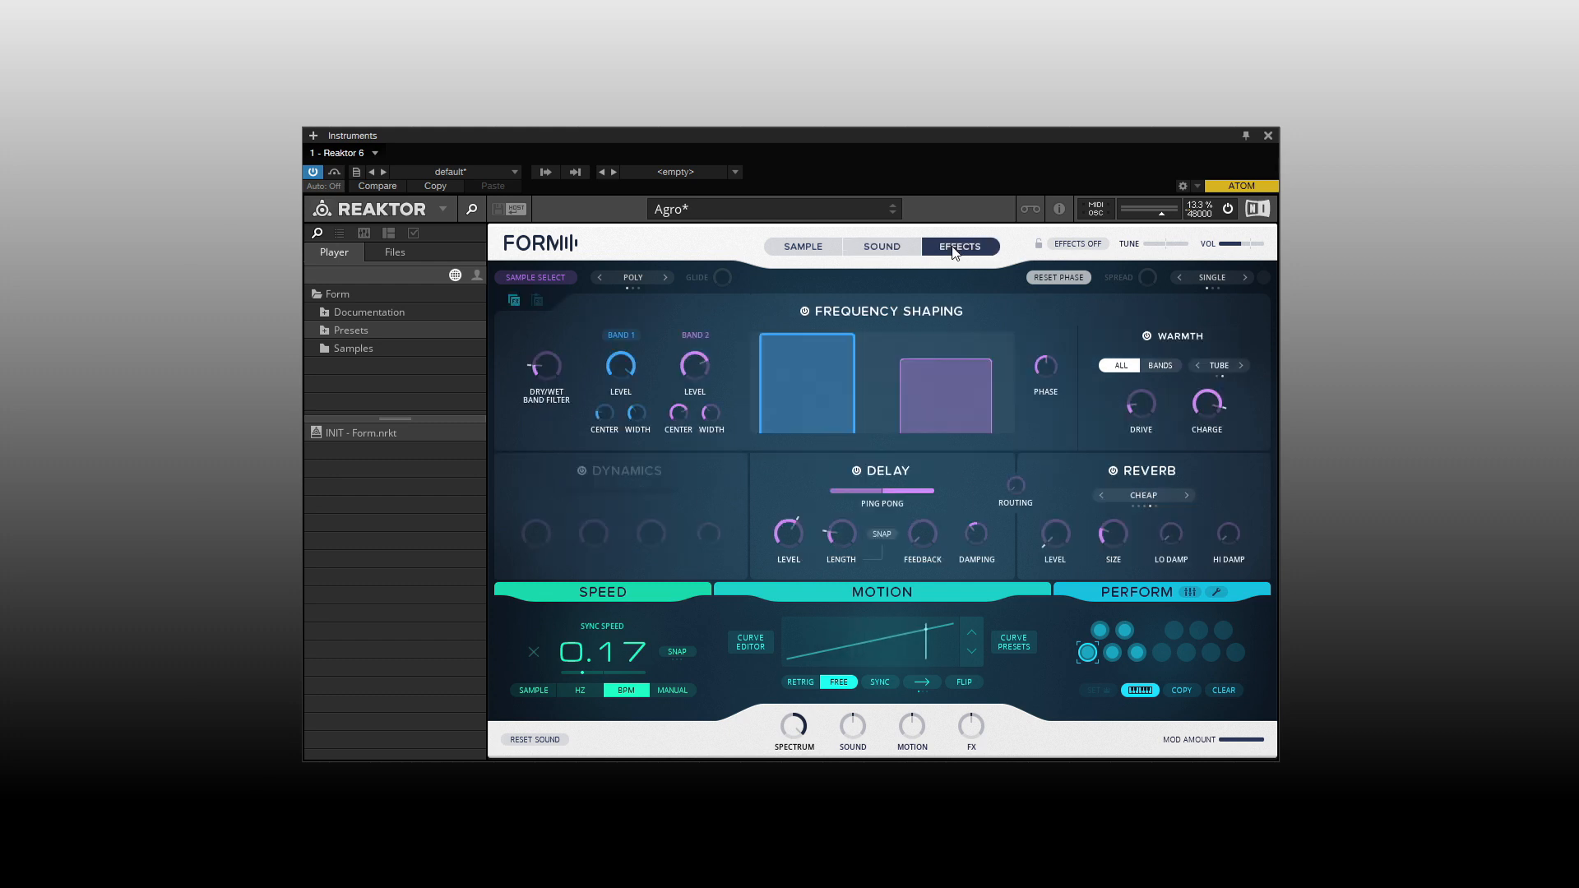